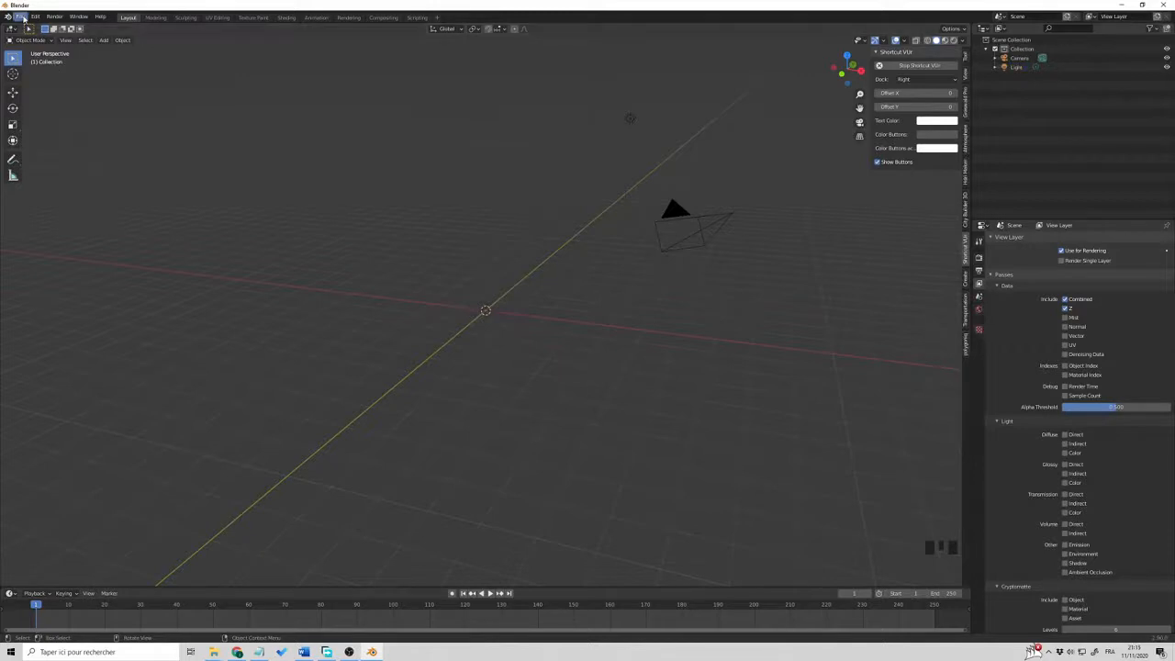
# Start appending data from Mercedes C63-AMG-ReadyV2.blend in the SuperCars Package models folder
pyautogui.click(20, 16)
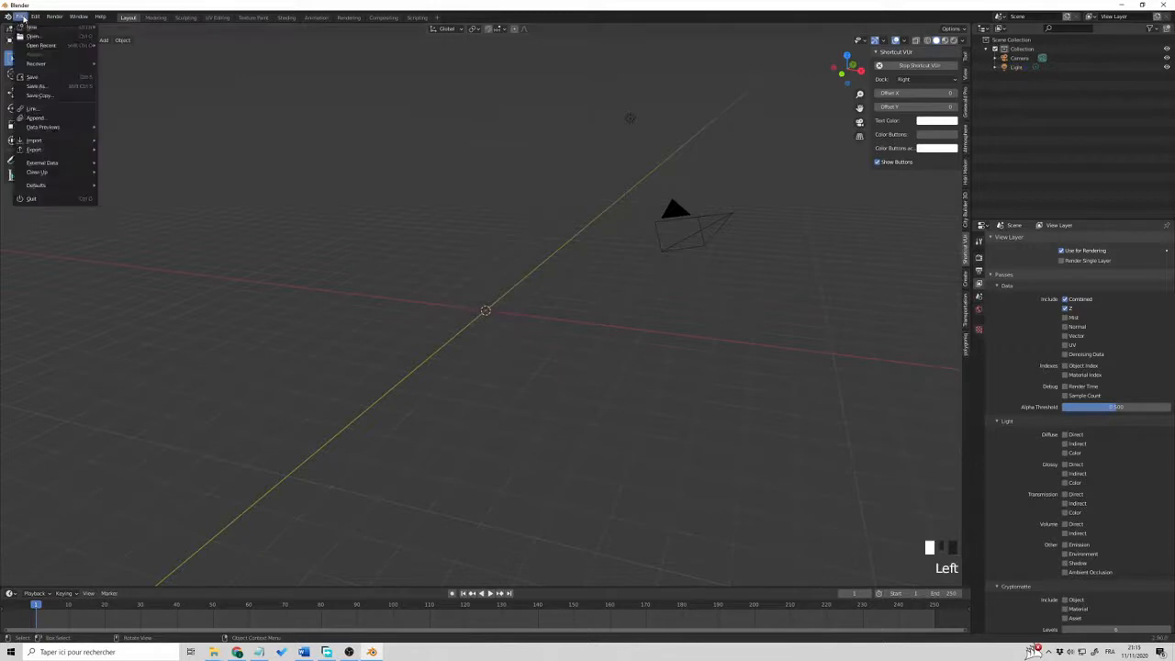
pyautogui.click(60, 119)
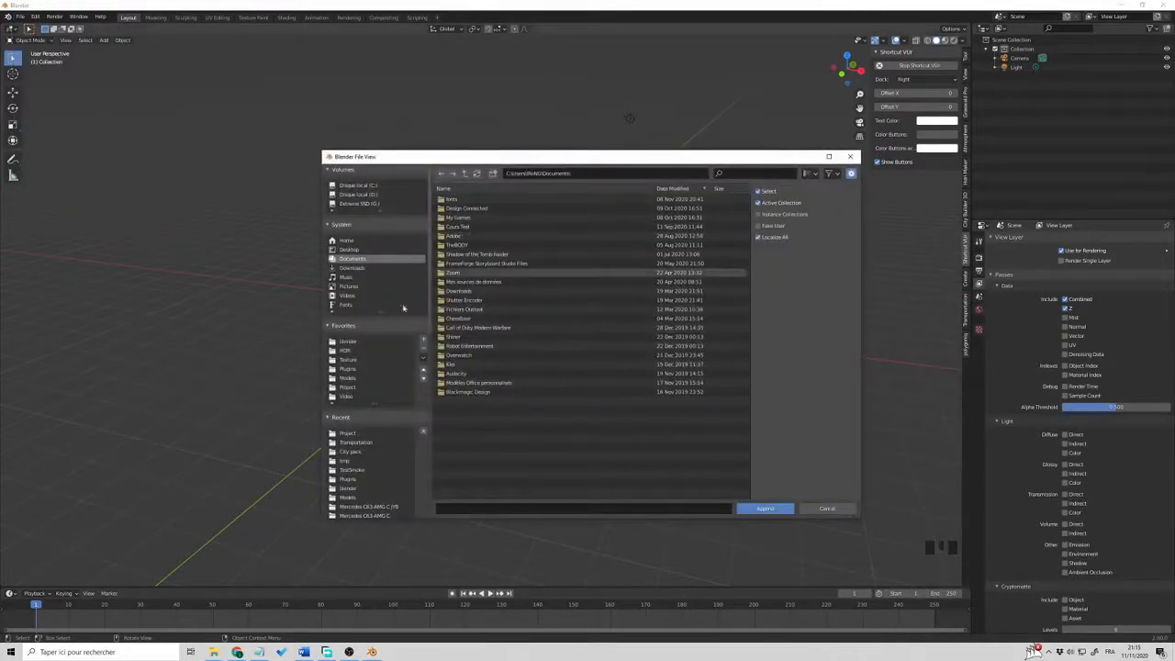
pyautogui.click(348, 377)
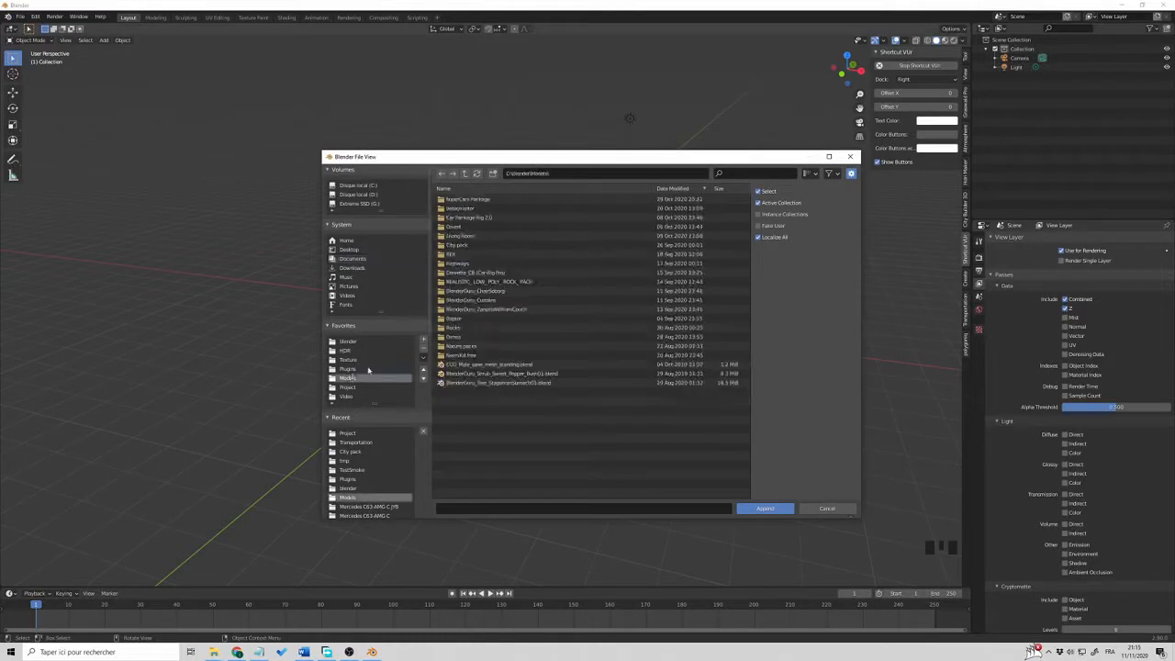
pyautogui.click(472, 200)
pyautogui.doubleClick(472, 200)
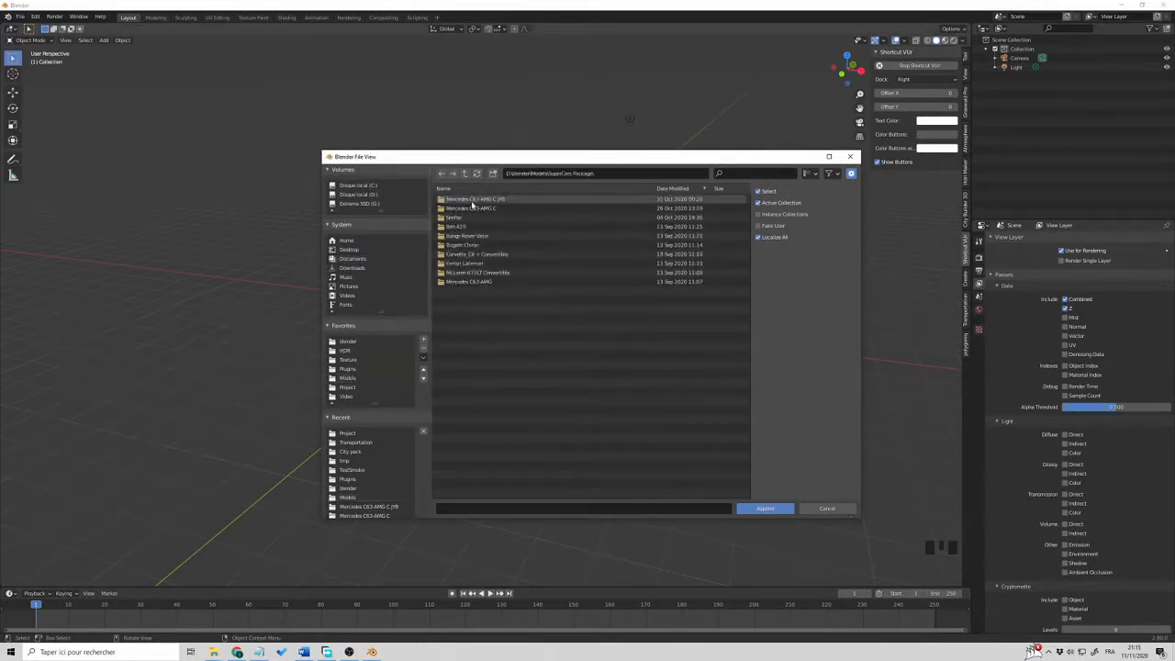
pyautogui.doubleClick(473, 201)
pyautogui.click(487, 199)
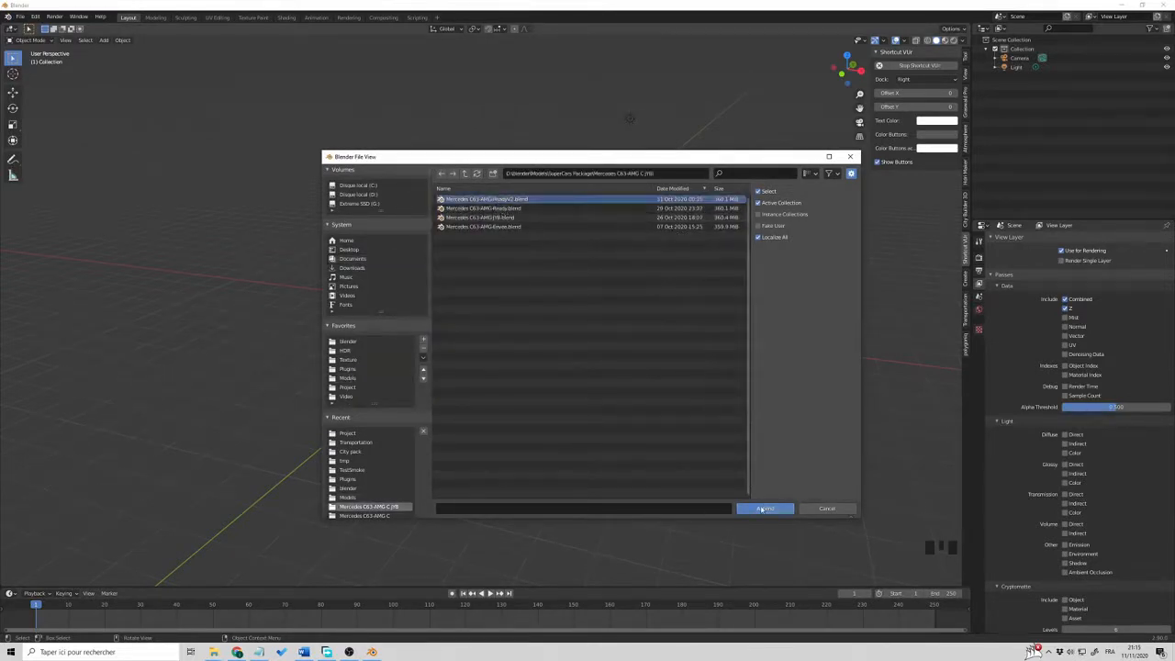
pyautogui.click(761, 510)
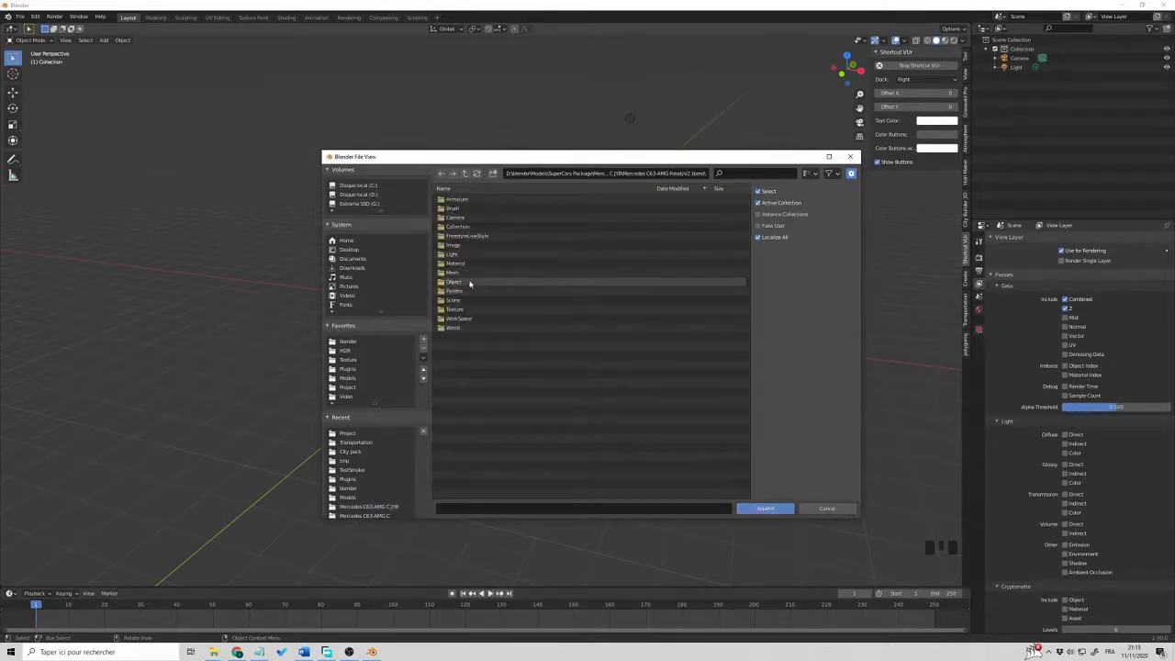
# Append every entry of the file's Object category to the scene
pyautogui.click(467, 283)
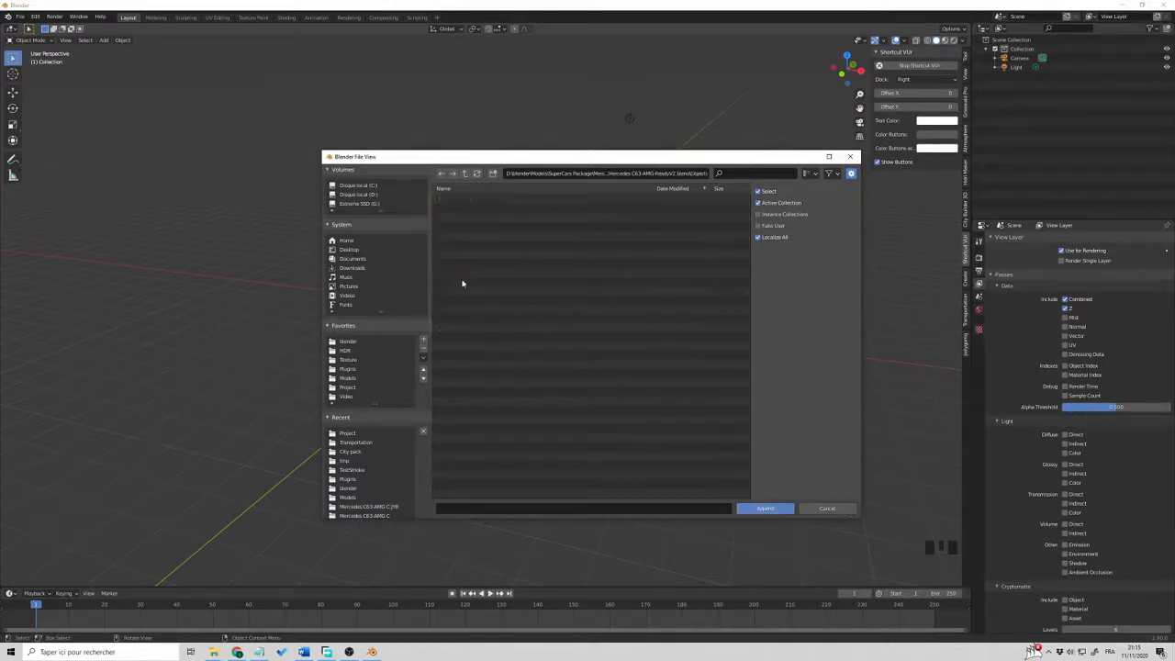
pyautogui.click(598, 286)
pyautogui.press('a')
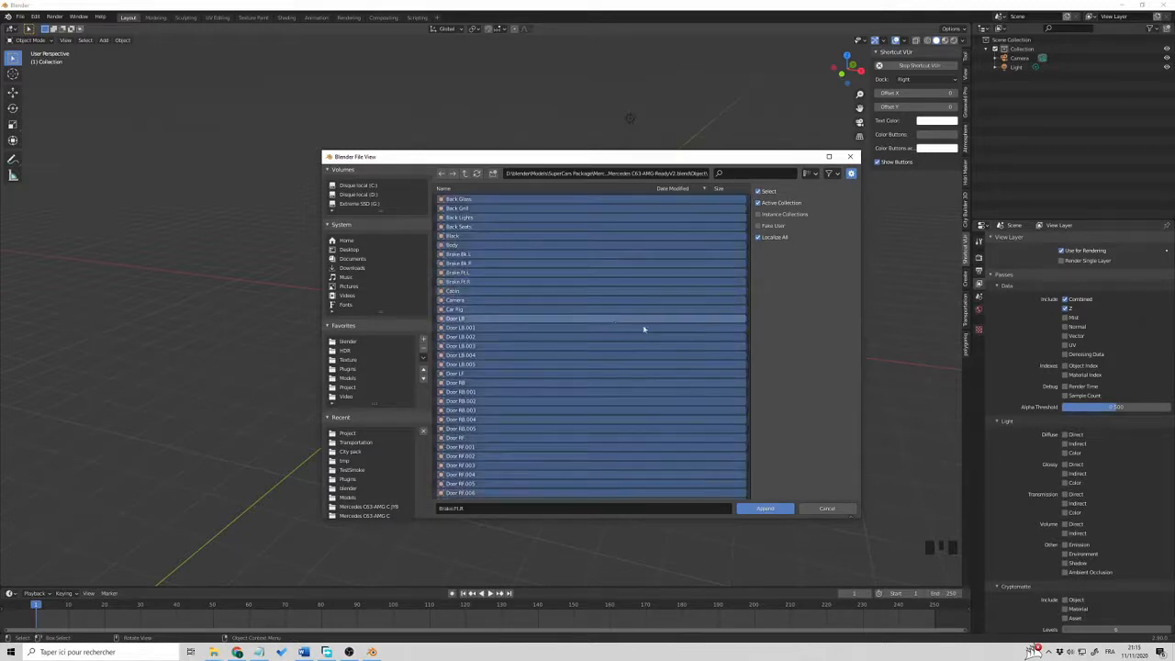
pyautogui.click(763, 509)
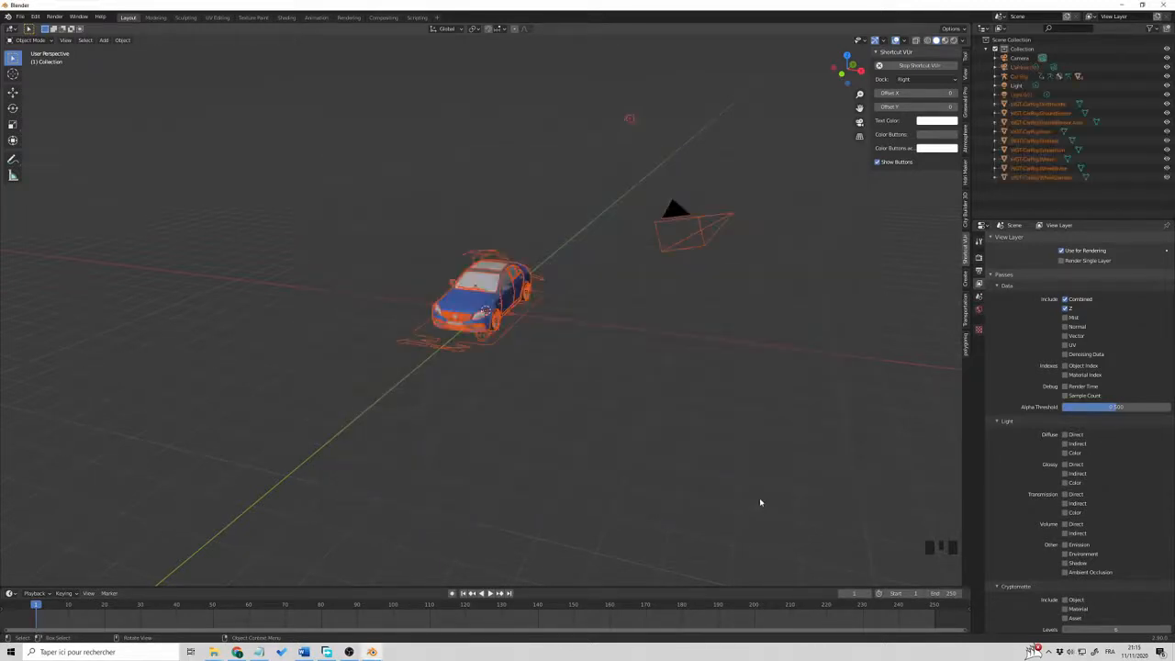
# Select all the WGT-CarRig widget objects, from DriftHandle to WheelDamper, and hide them in the viewport
pyautogui.scroll(3, 630, 450)
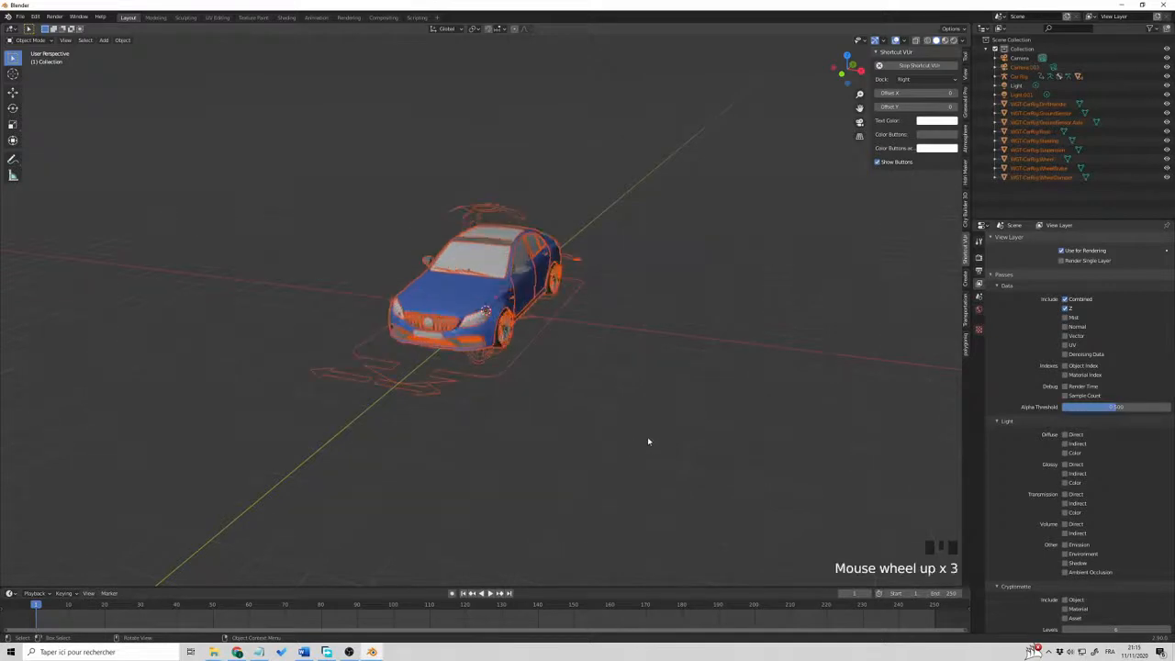
pyautogui.click(675, 434)
pyautogui.moveTo(679, 435); pyautogui.dragTo(645, 412, button='middle')
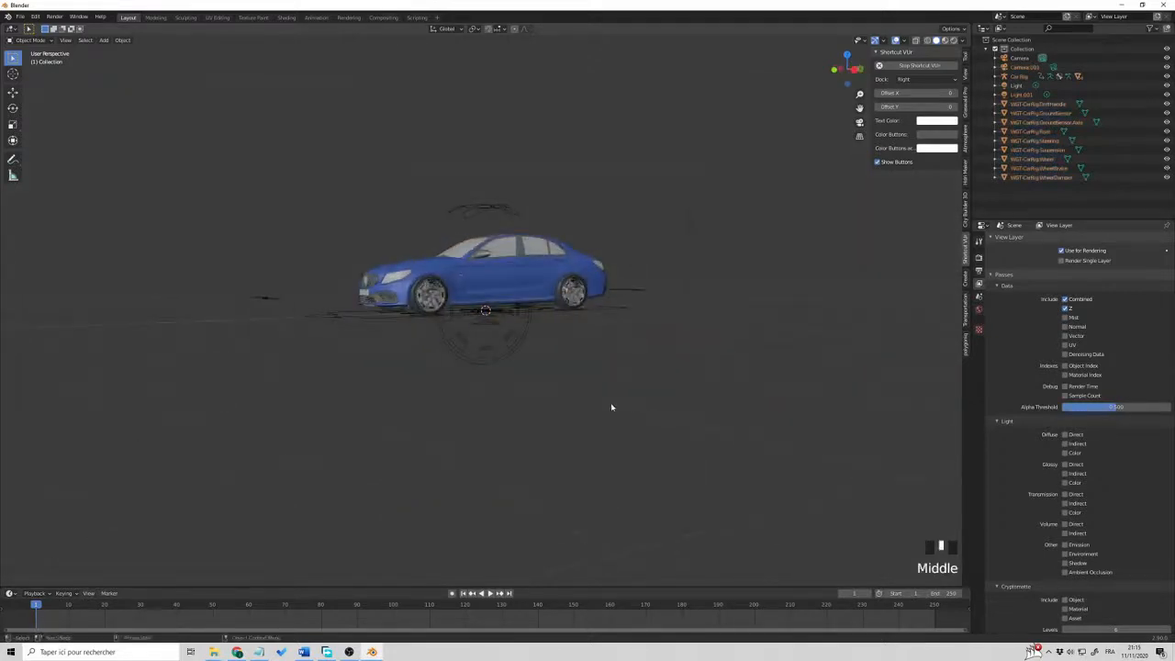
pyautogui.moveTo(620, 393); pyautogui.dragTo(451, 318)
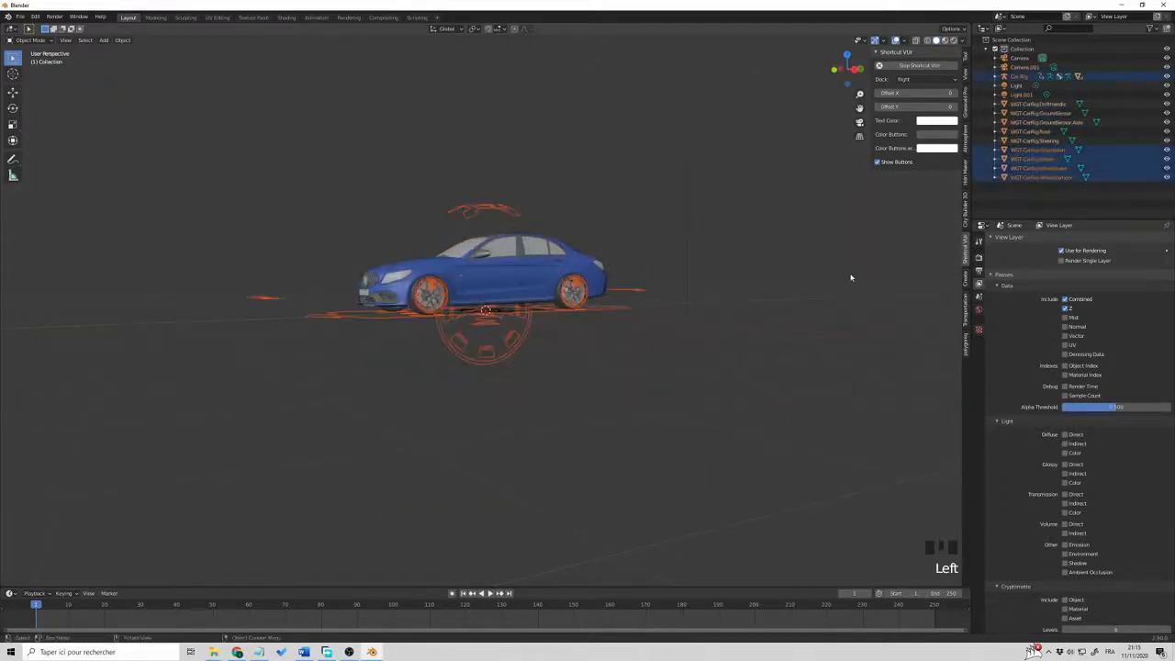
pyautogui.click(1031, 177)
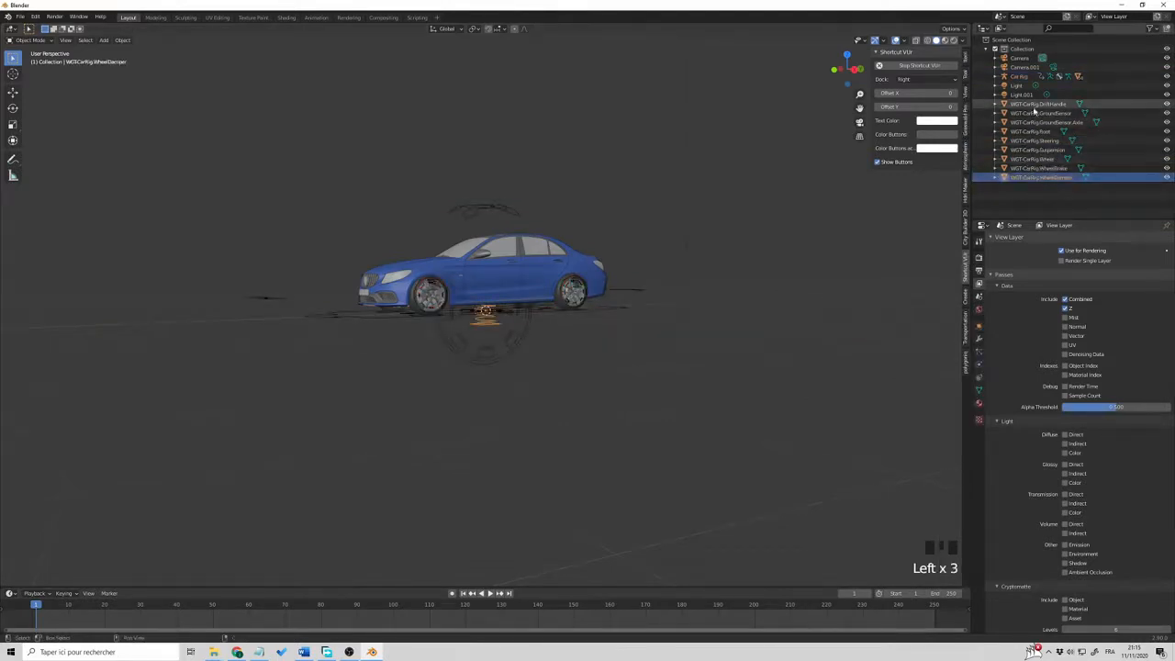
pyautogui.keyDown('shift'); pyautogui.click(1034, 106); pyautogui.keyUp('shift')
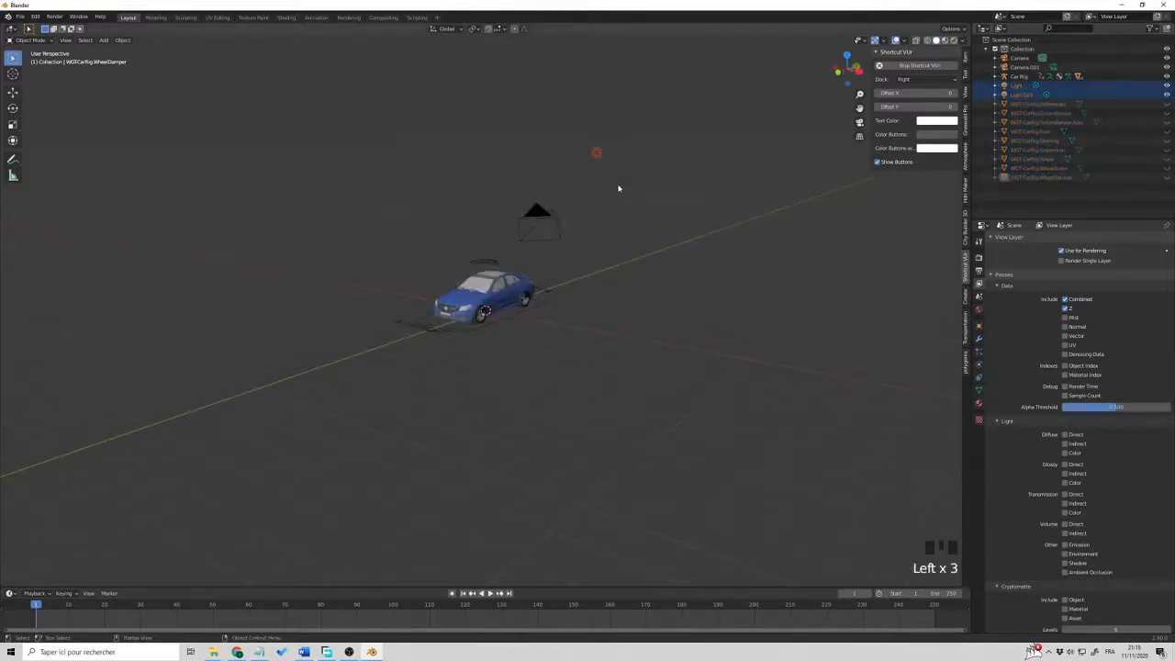
# Delete both lights and the extra appended camera, and select the car rig
pyautogui.press('Delete')
pyautogui.click(538, 223)
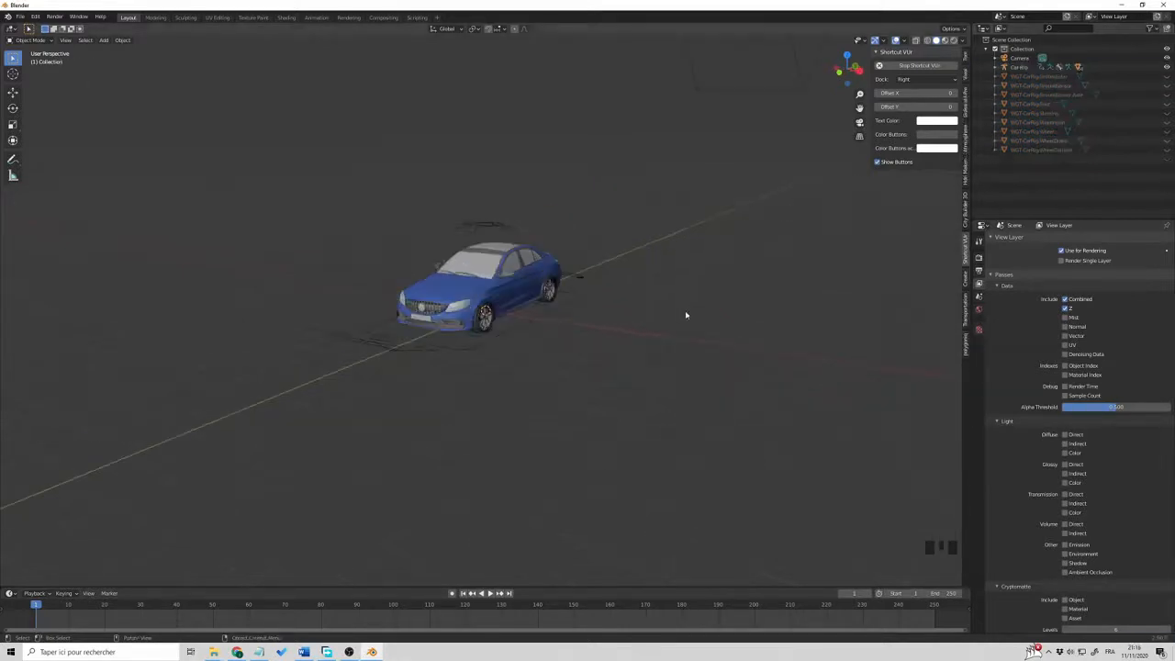
pyautogui.moveTo(686, 314)
pyautogui.mouseDown(button='middle')
pyautogui.moveTo(697, 312)
pyautogui.moveTo(695, 322)
pyautogui.mouseUp(button='middle')
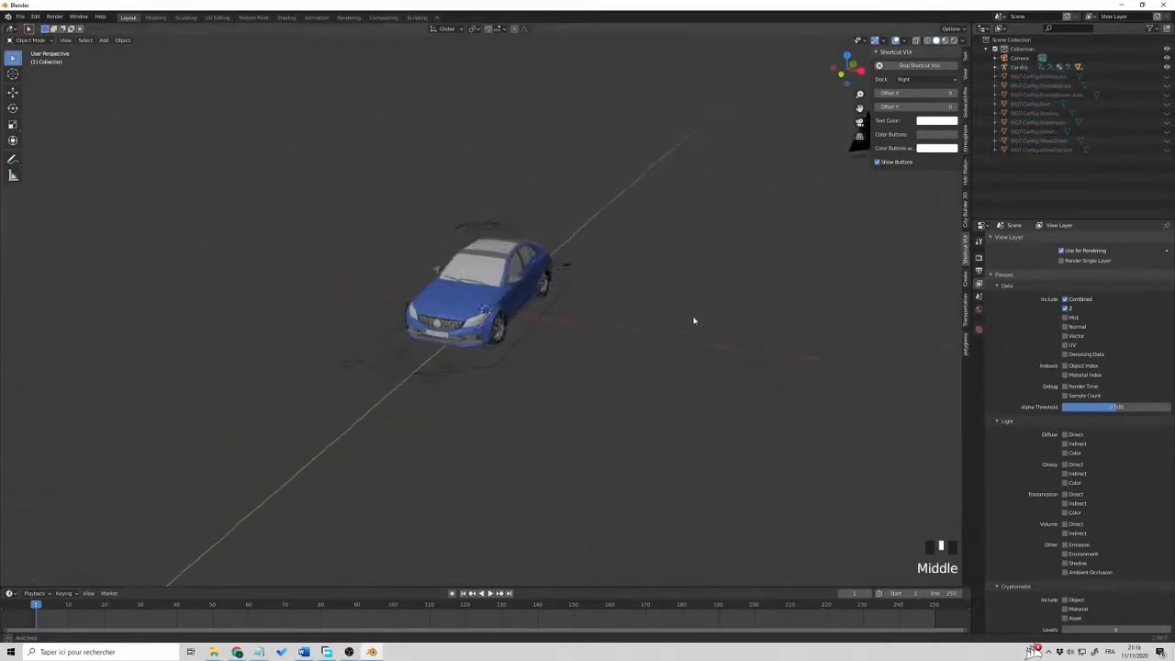
pyautogui.click(456, 364)
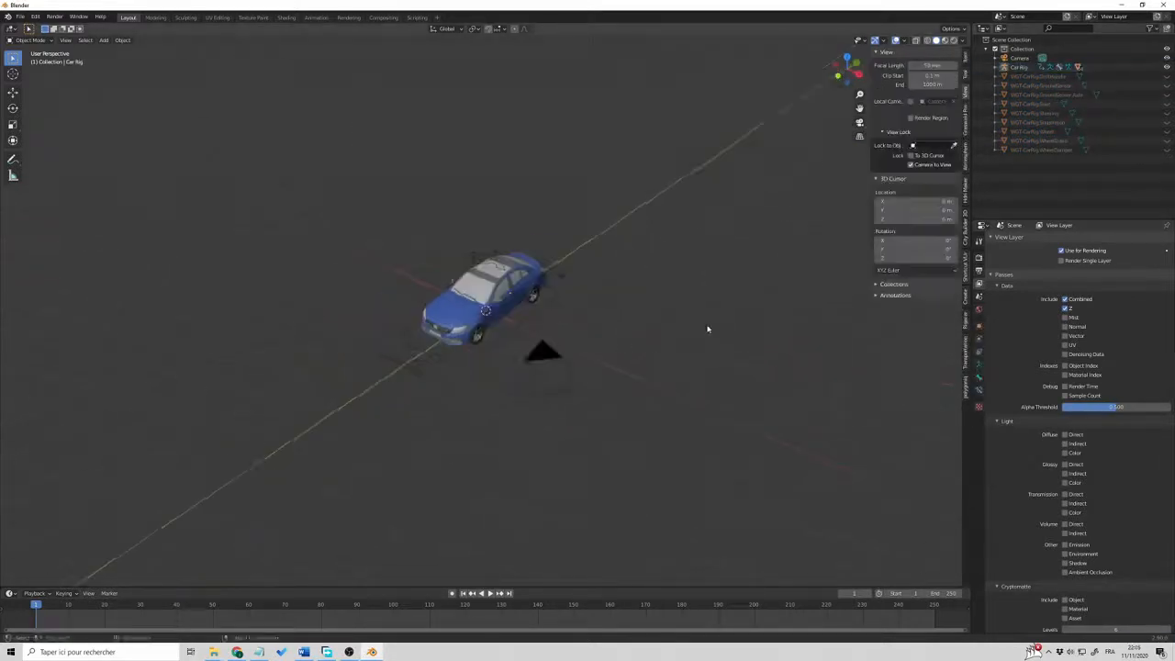
# Add a path curve and move it about 3.9 m along the X axis, beside the car
pyautogui.moveTo(708, 328)
pyautogui.mouseDown(button='middle')
pyautogui.moveTo(726, 328)
pyautogui.moveTo(685, 321)
pyautogui.moveTo(716, 323)
pyautogui.mouseUp(button='middle')
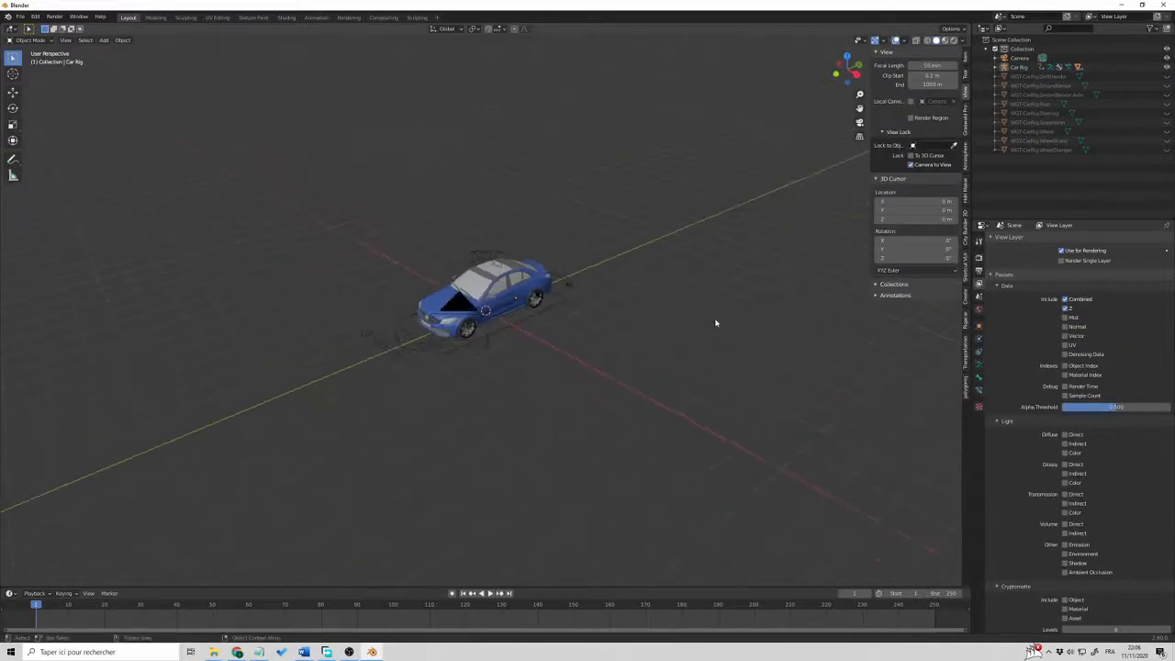
pyautogui.hotkey('shift', 'a')
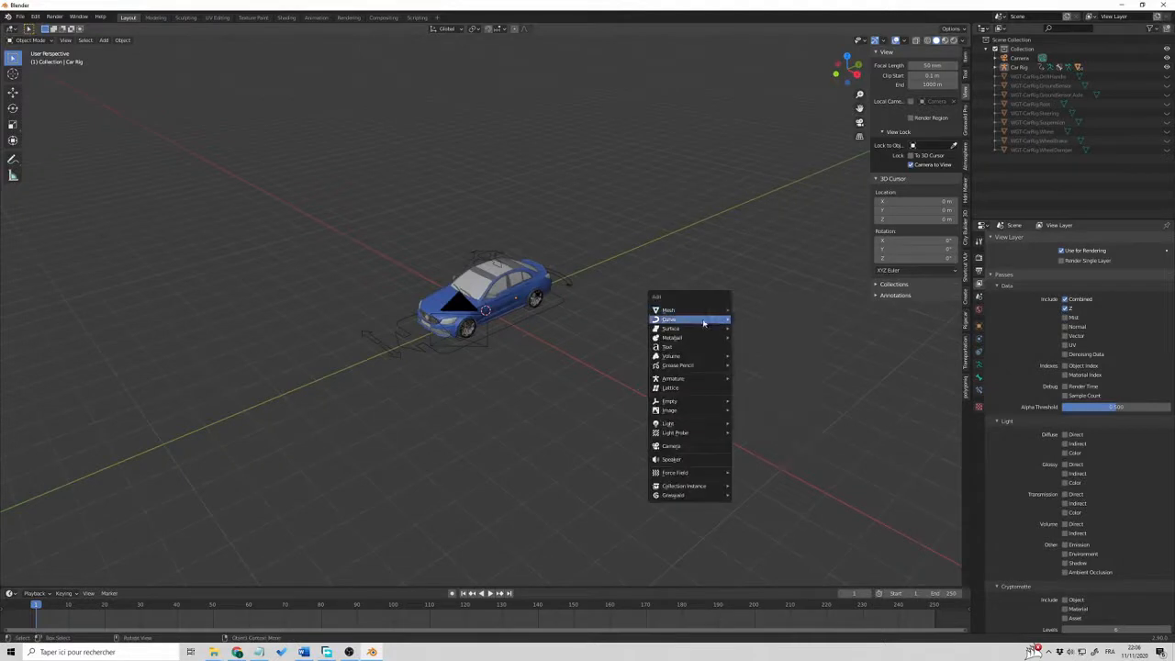
pyautogui.moveTo(704, 323)
pyautogui.click(739, 361)
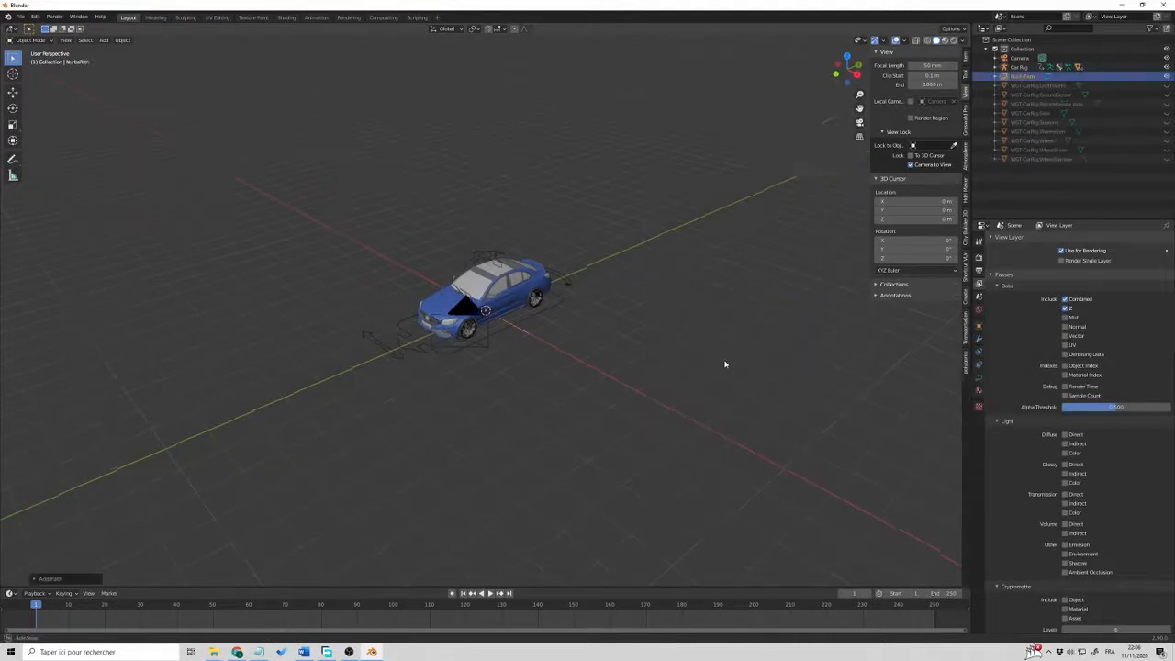
pyautogui.moveTo(725, 364); pyautogui.dragTo(728, 364, button='middle')
pyautogui.press('g')
pyautogui.press('x')
pyautogui.click(821, 419)
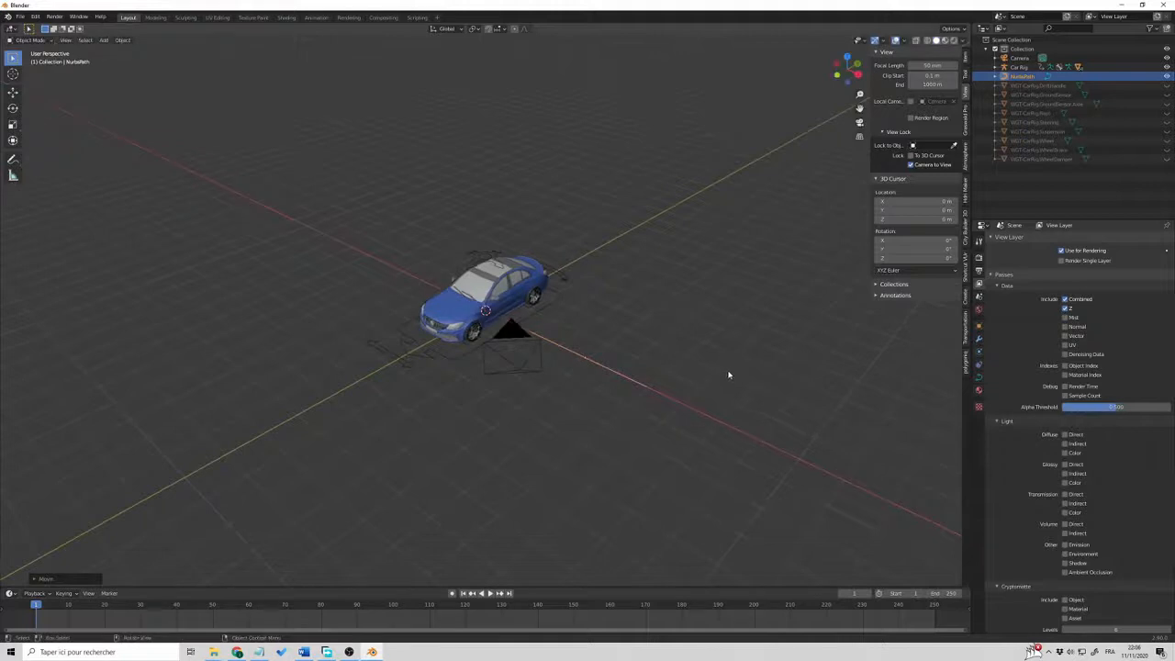
# Rotate the path about the Z axis and set its Z rotation to -90°
pyautogui.press('r')
pyautogui.press('z')
pyautogui.click(590, 385)
pyautogui.click(965, 57)
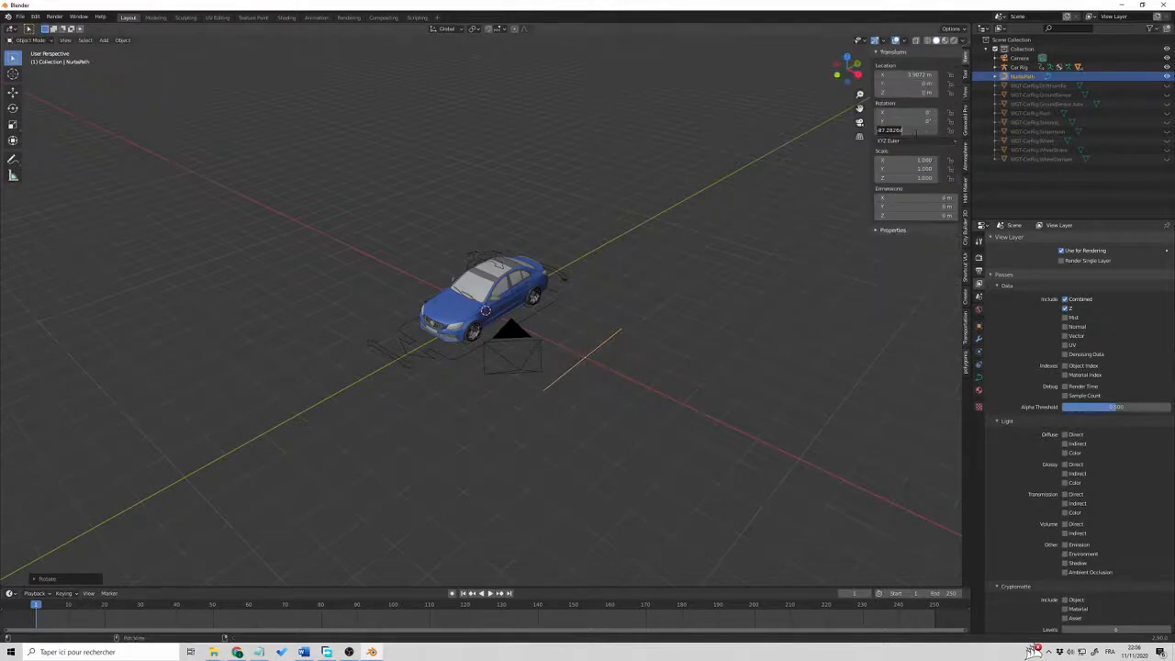
pyautogui.write('-90')
pyautogui.press('Return')
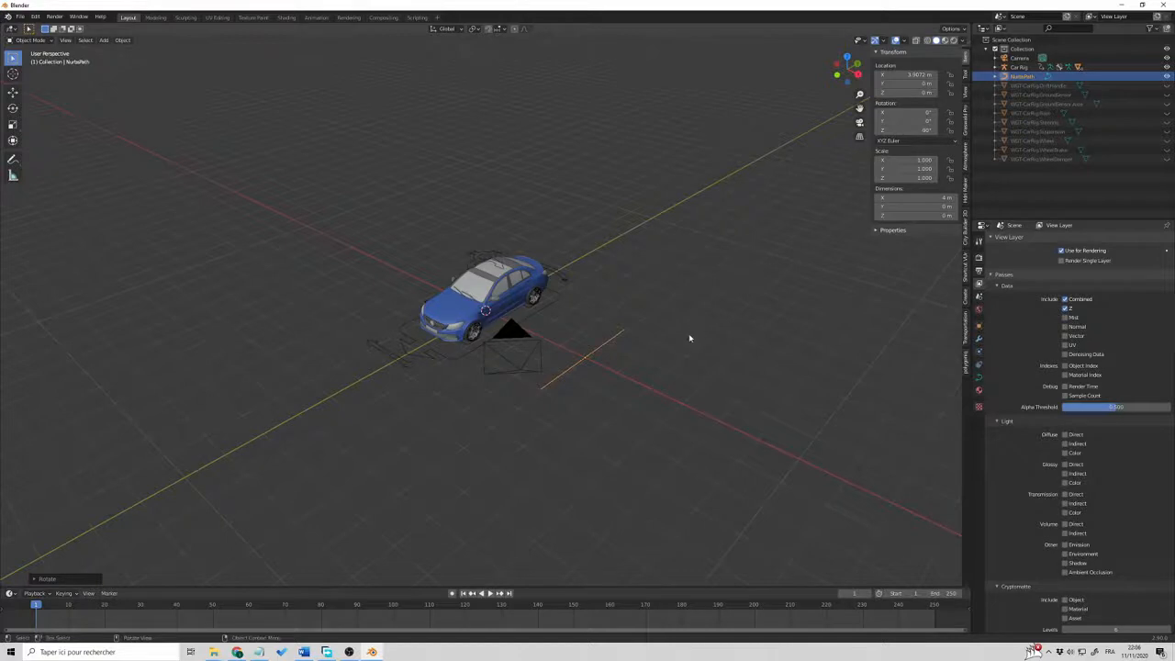
# Scale the path up to a length of about 14.6 m and deselect it
pyautogui.press('s')
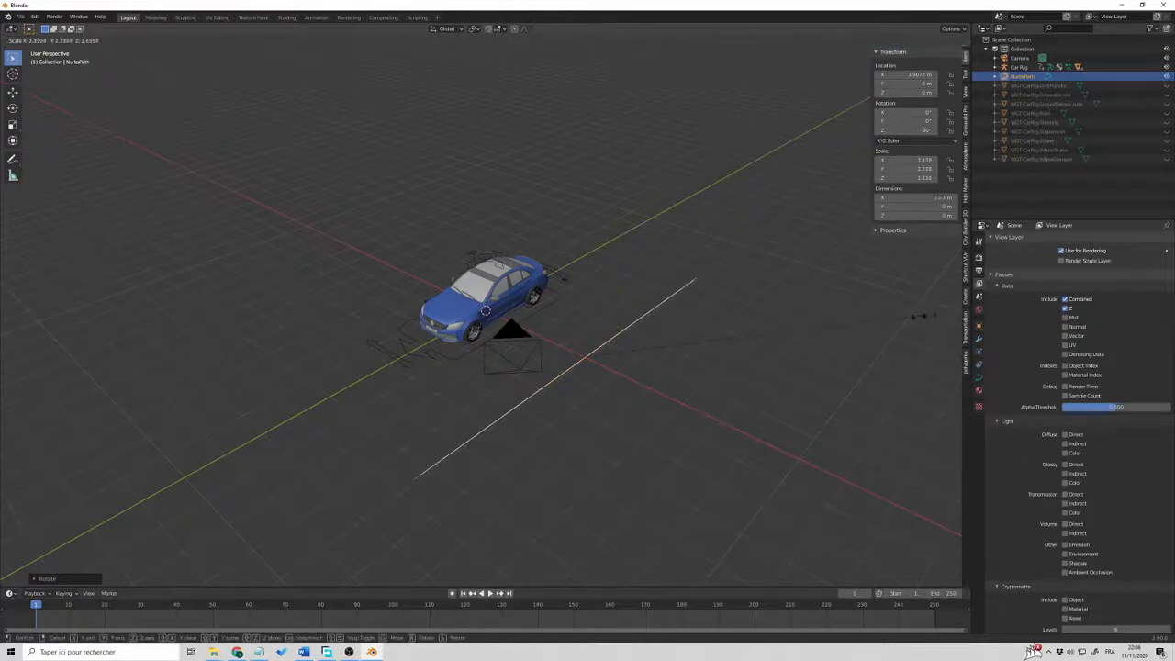
pyautogui.click(3, 349)
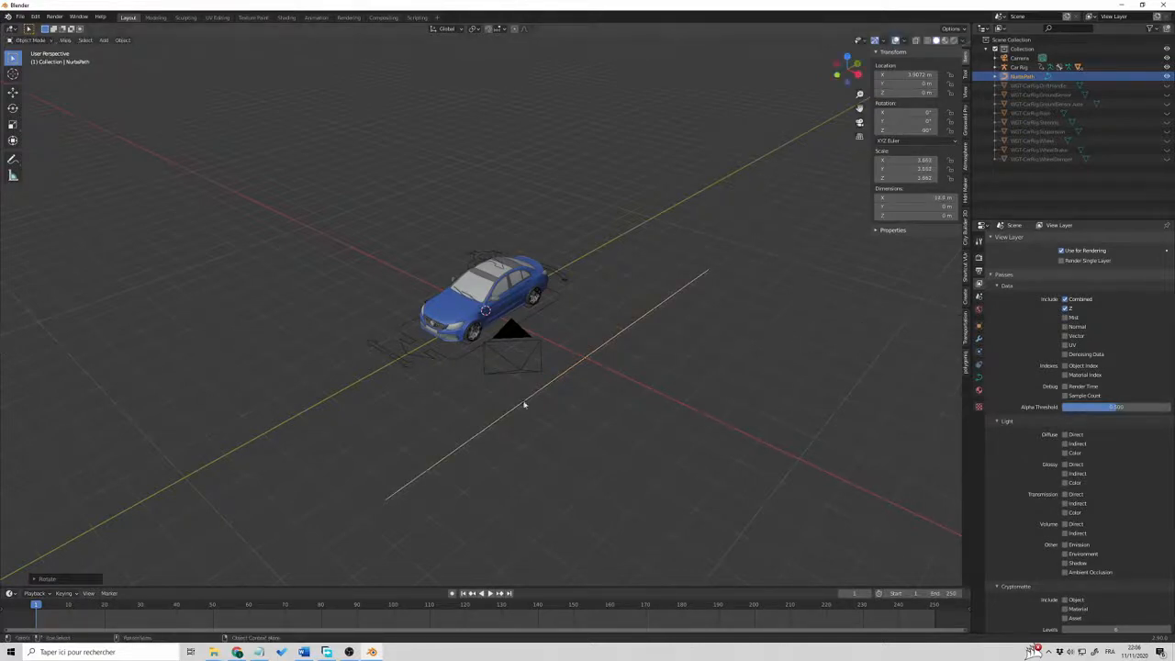
pyautogui.click(702, 423)
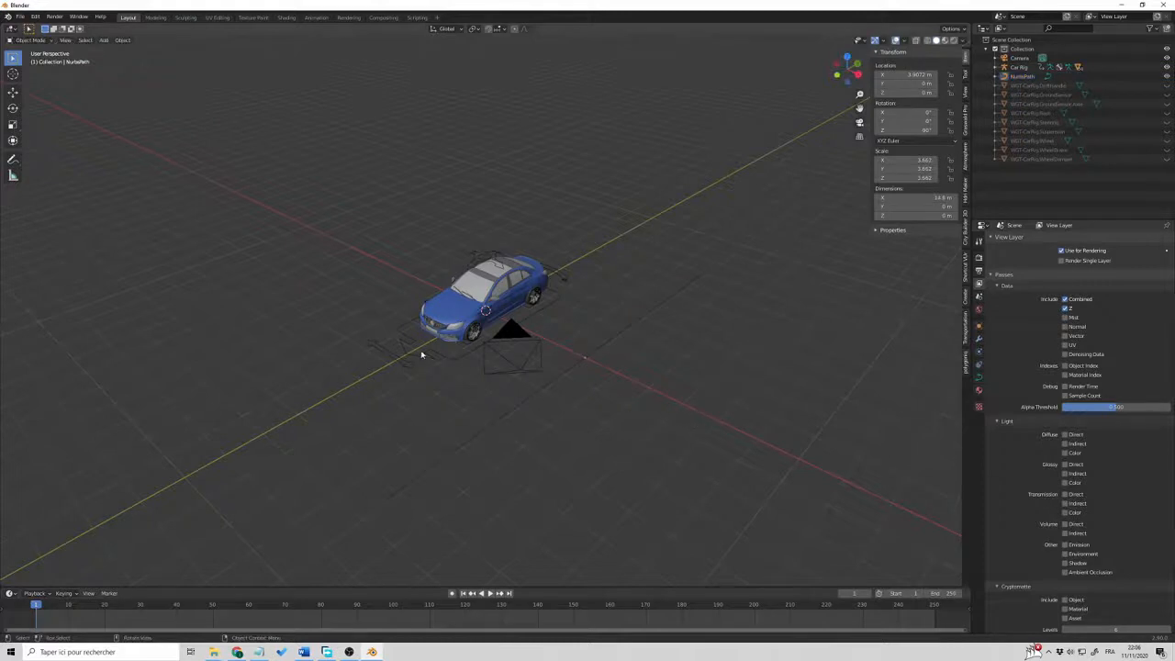
# Select the car rig, show its bone constraint properties and switch it to Pose Mode
pyautogui.moveTo(664, 334); pyautogui.dragTo(638, 424, button='middle')
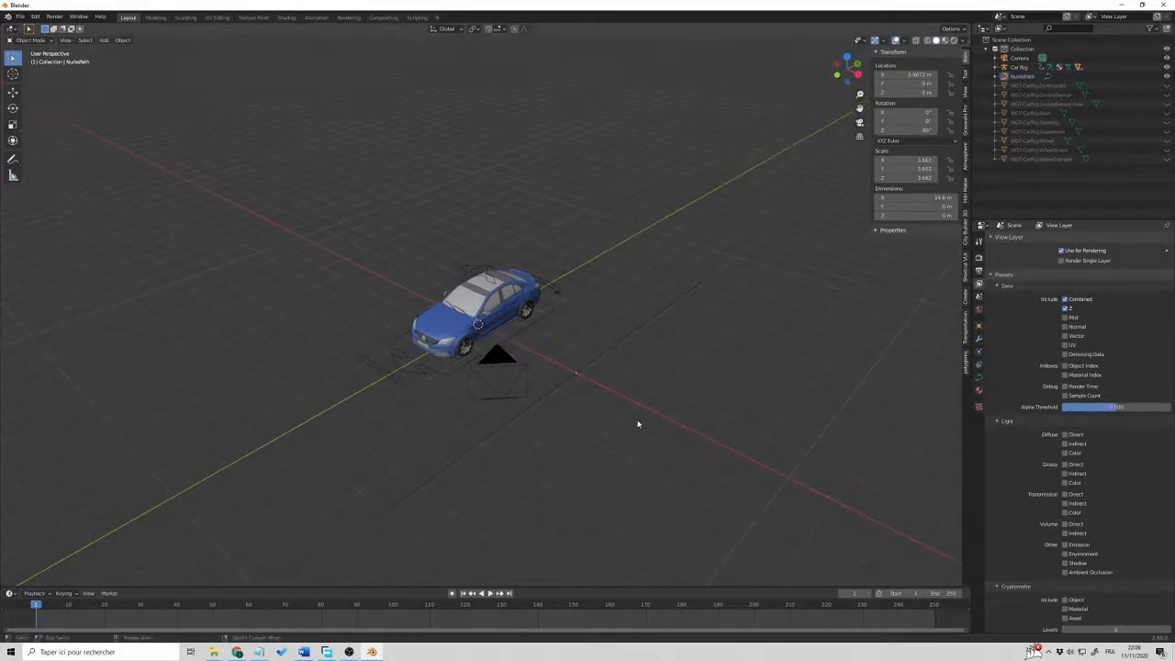
pyautogui.click(417, 373)
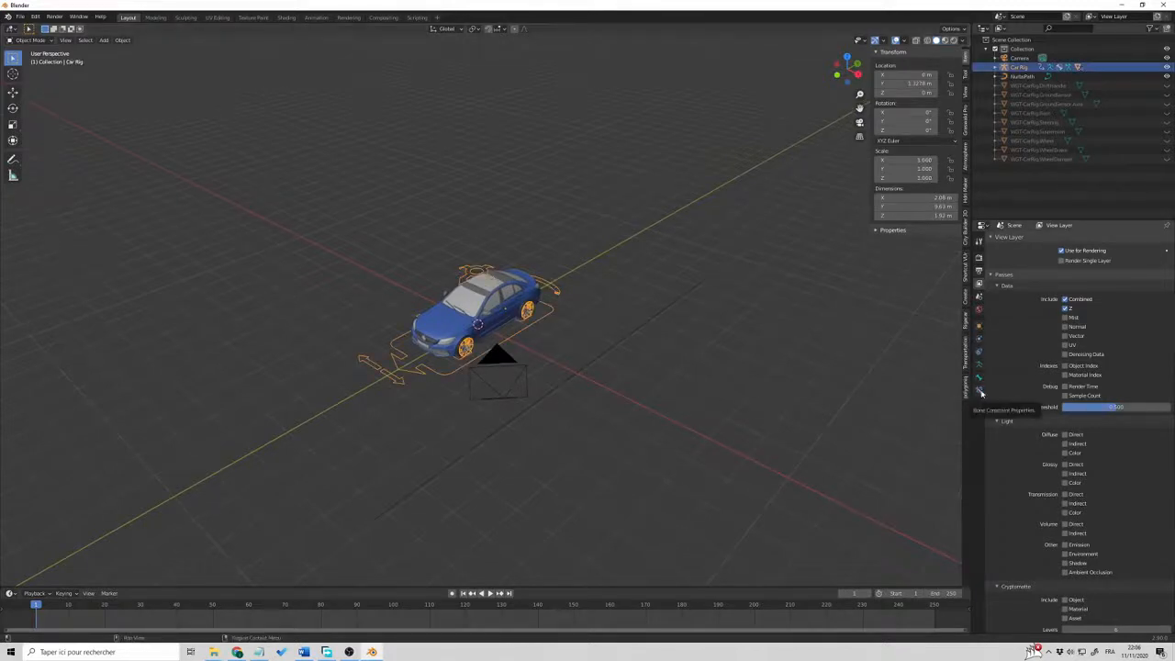
pyautogui.click(979, 391)
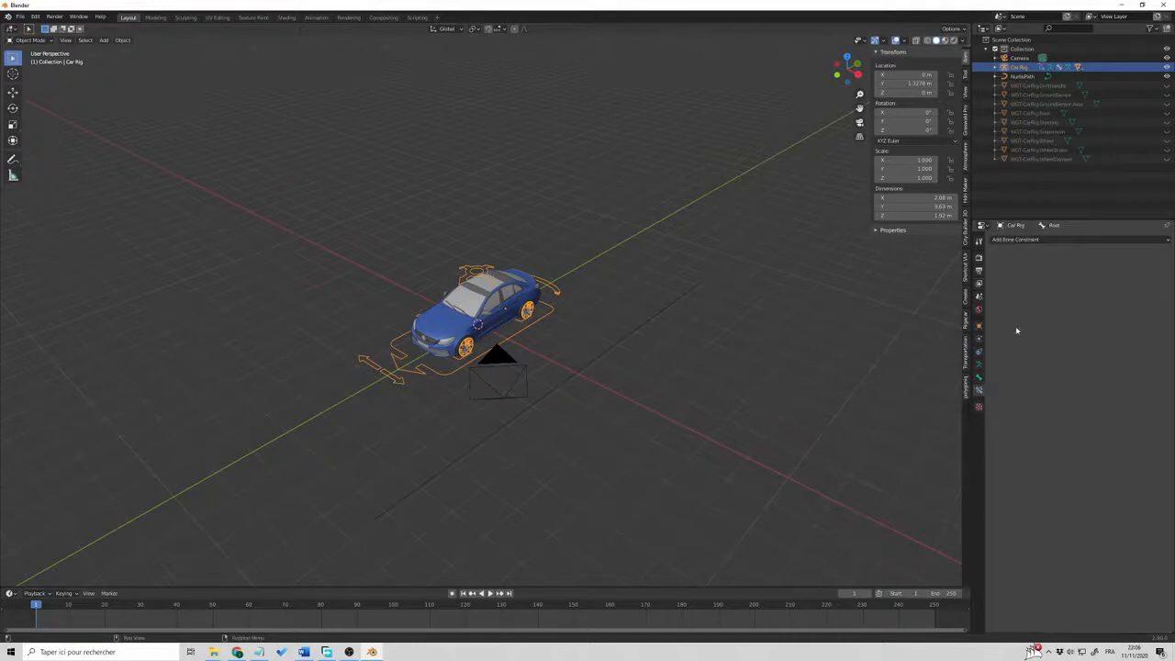
pyautogui.click(1015, 240)
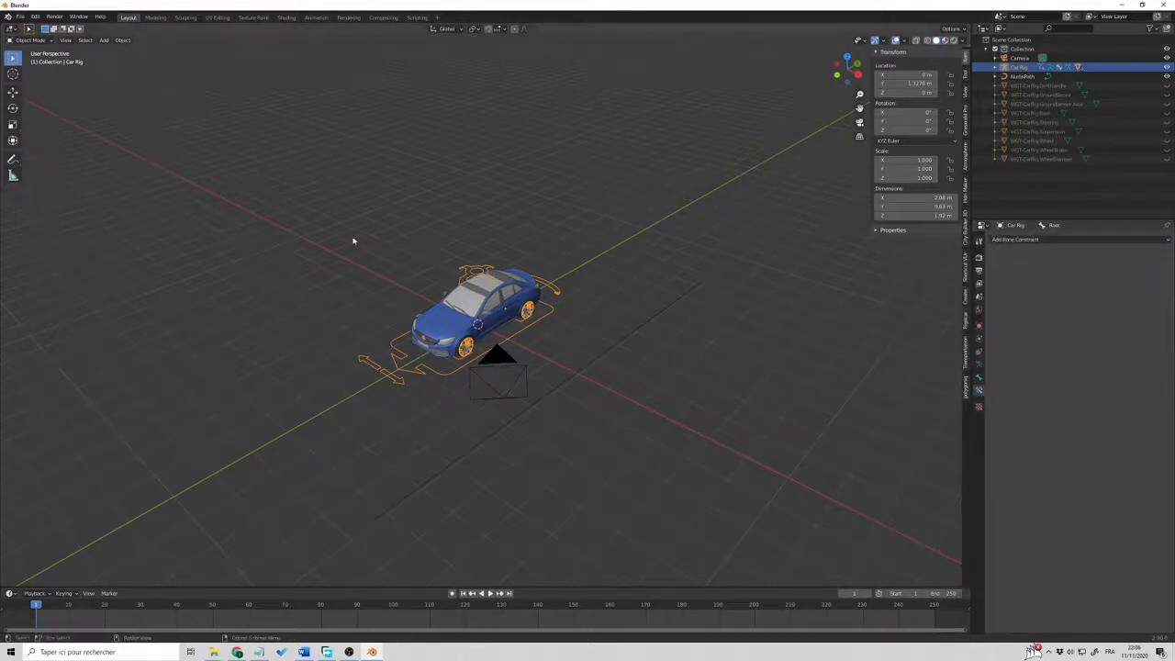
pyautogui.click(29, 41)
pyautogui.click(37, 71)
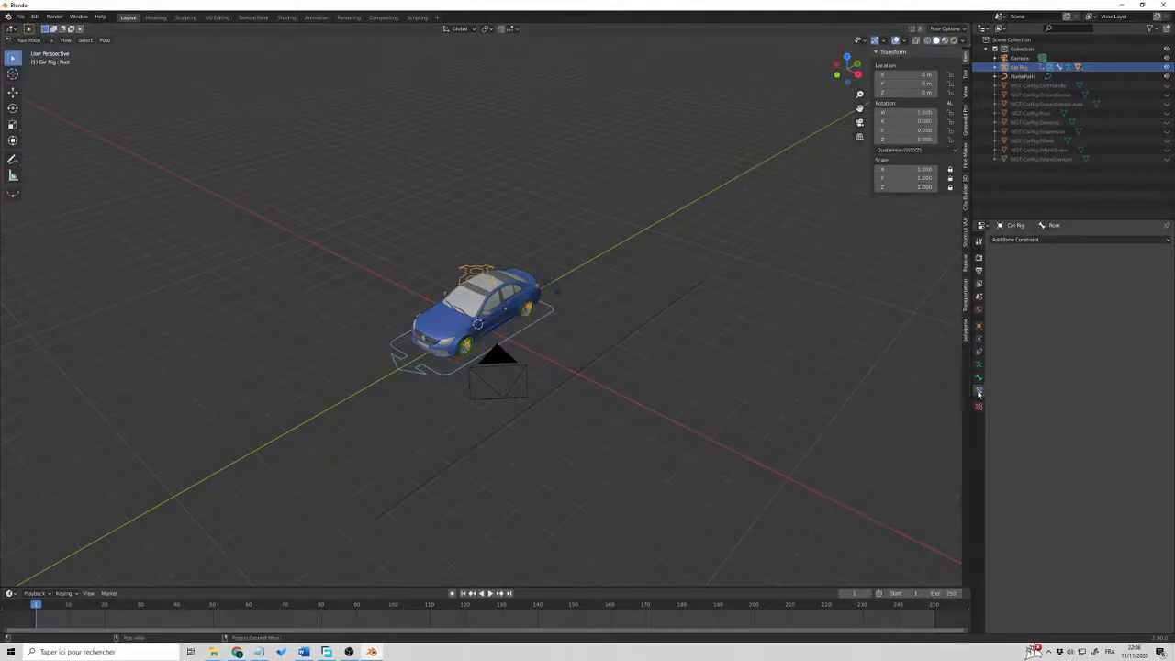
# Add a Follow Path constraint to the rig's Root bone, targeting NurbsPath with Fixed Position enabled
pyautogui.click(1014, 240)
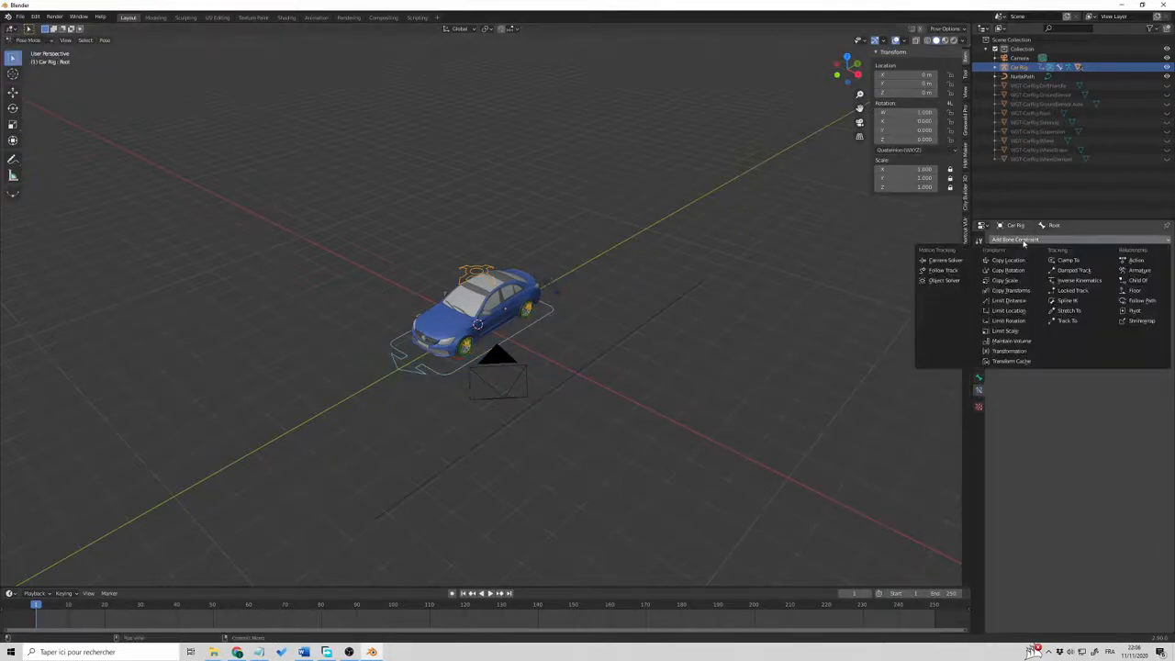
pyautogui.click(1146, 302)
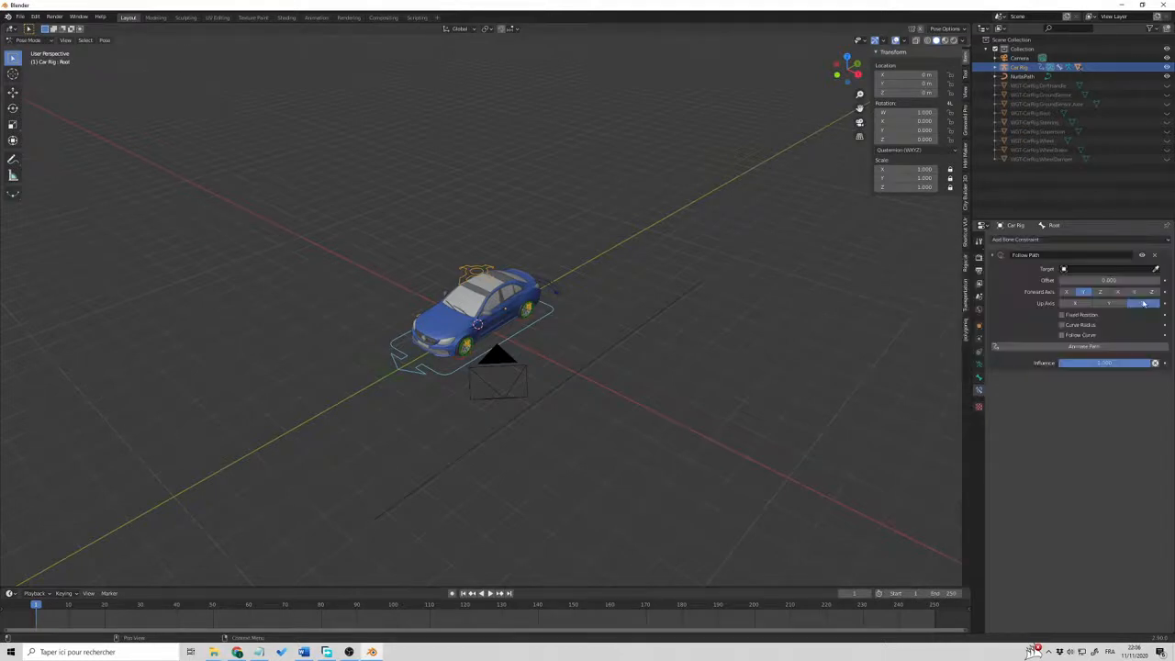
pyautogui.click(1117, 268)
pyautogui.click(1083, 282)
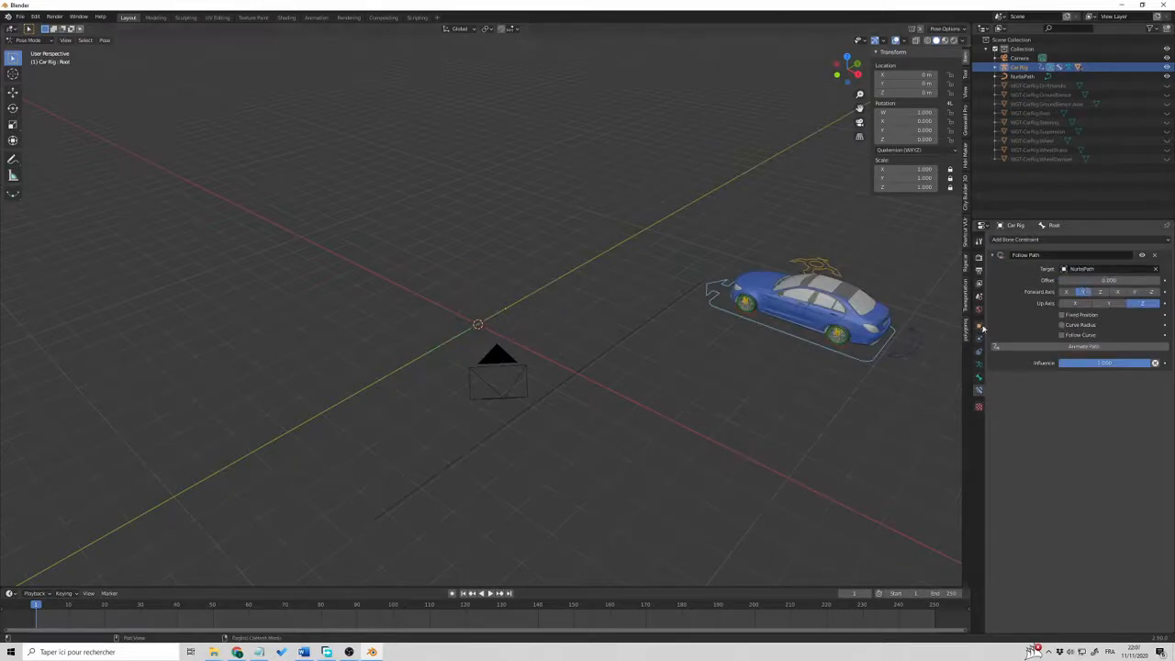
pyautogui.click(1061, 315)
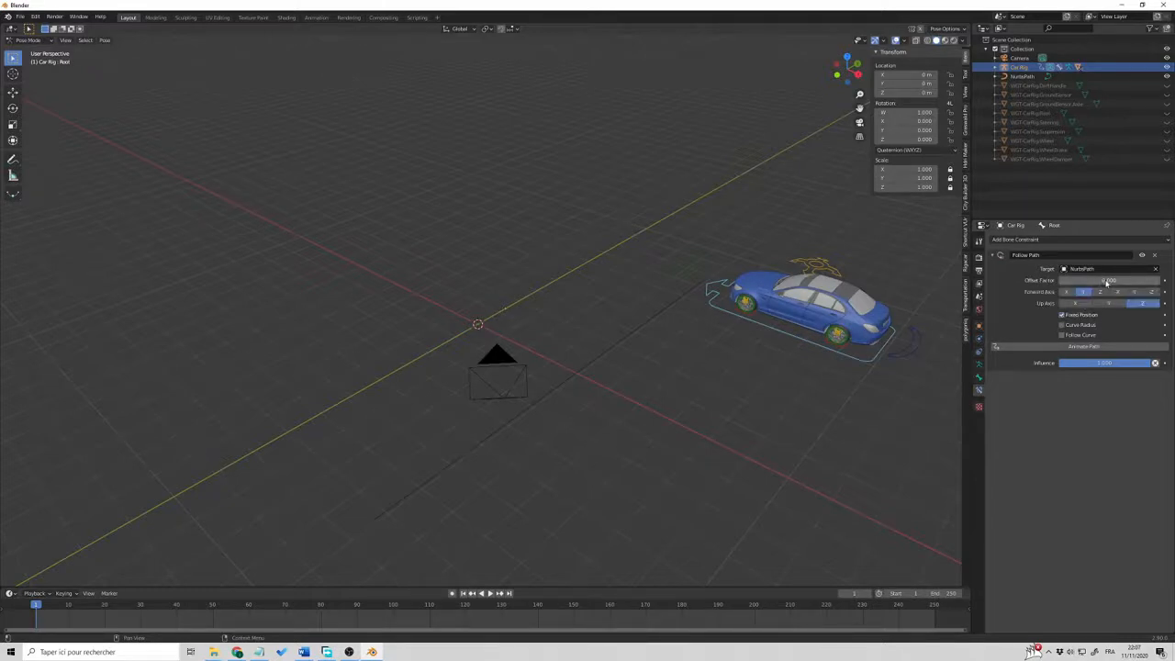
# Enable Follow Curve on the Follow Path constraint, set its forward axis to -Y and try out the offset factor
pyautogui.moveTo(1089, 282); pyautogui.dragTo(1059, 282)
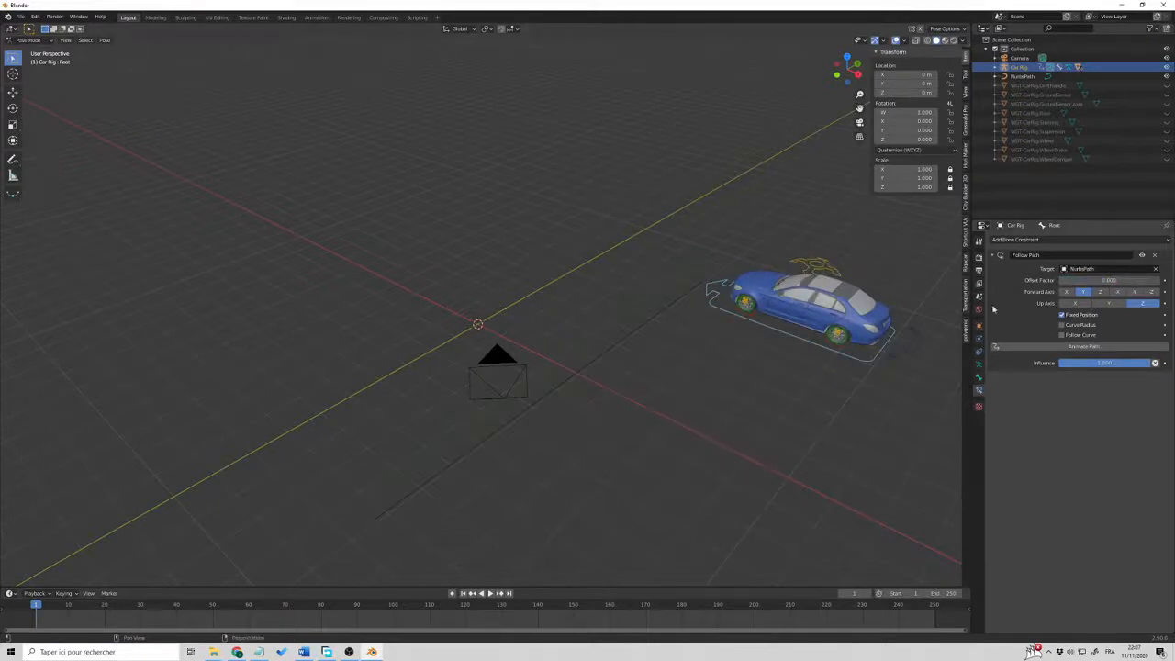
pyautogui.click(1062, 335)
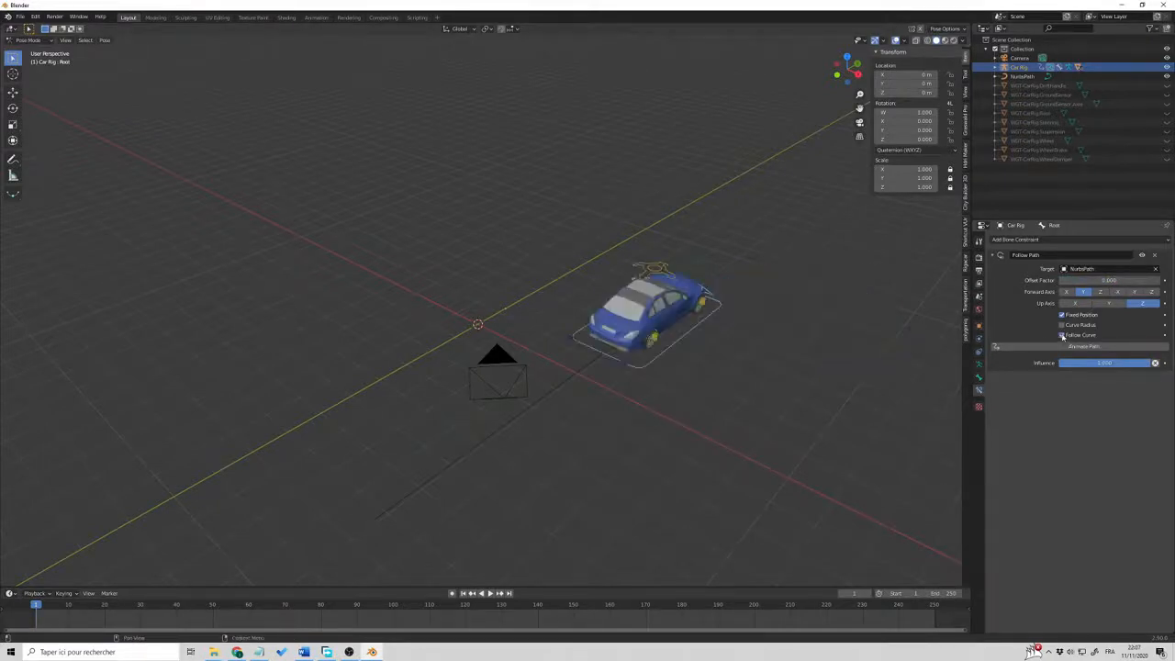
pyautogui.moveTo(579, 350); pyautogui.dragTo(526, 304, button='middle')
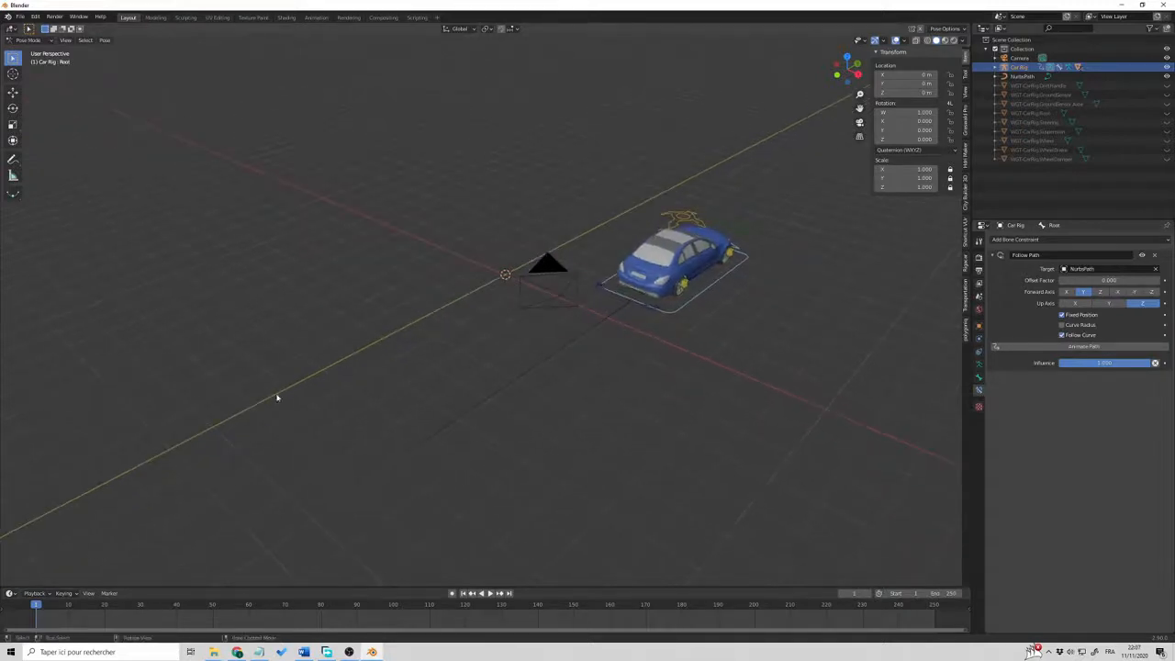
pyautogui.moveTo(674, 330); pyautogui.dragTo(792, 302, button='middle')
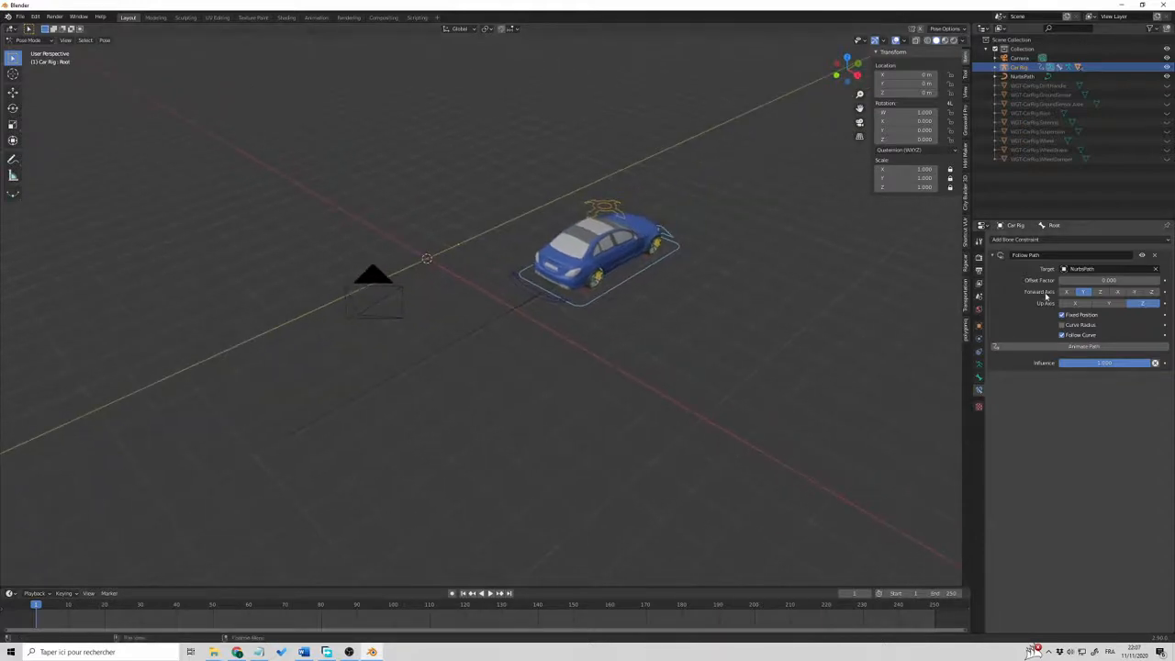
pyautogui.click(1135, 292)
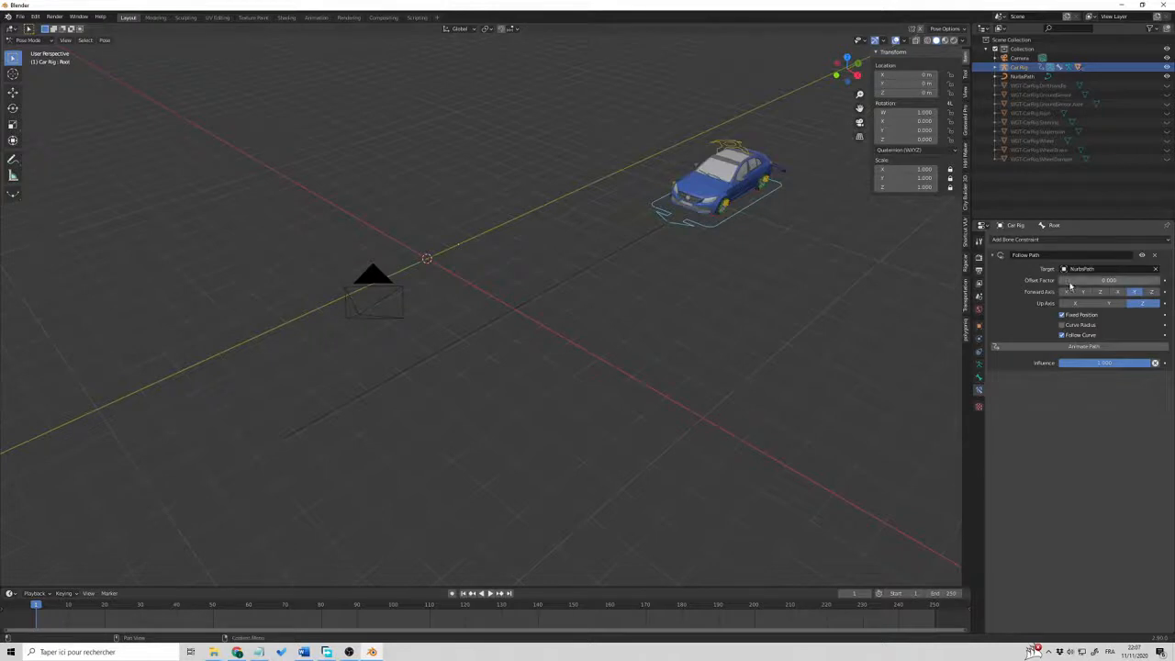
pyautogui.moveTo(1108, 280); pyautogui.dragTo(1010, 283)
pyautogui.moveTo(787, 291); pyautogui.dragTo(632, 358, button='middle')
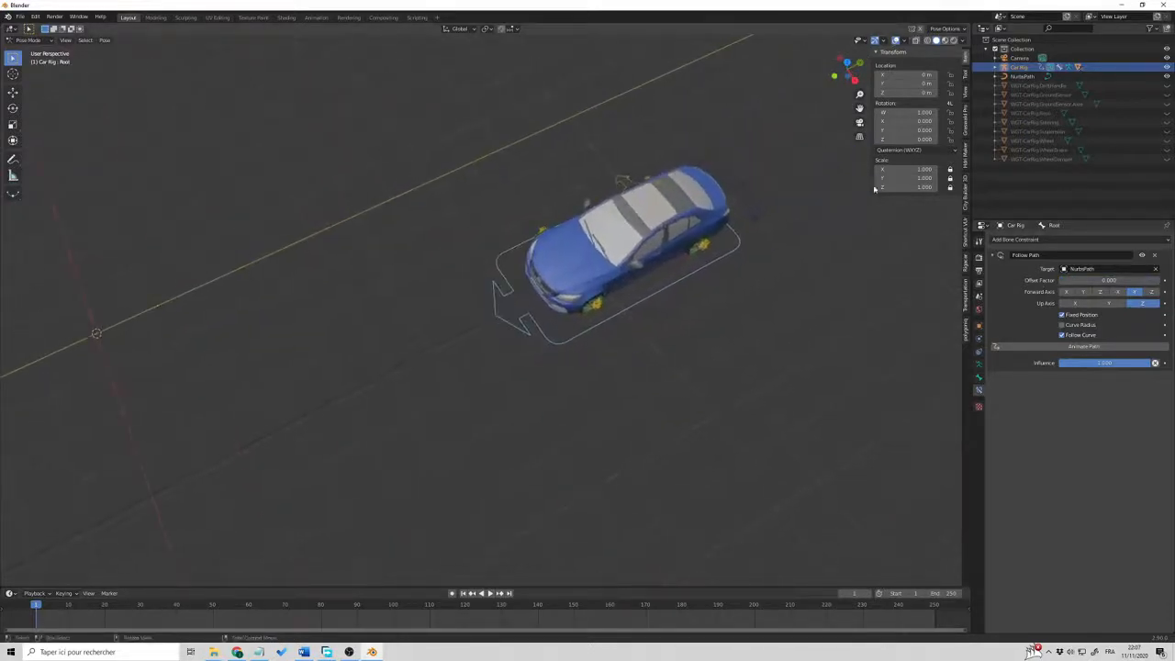
# Switch the viewport to wireframe shading and examine how the car and its rig line up with the start of the path
pyautogui.click(928, 41)
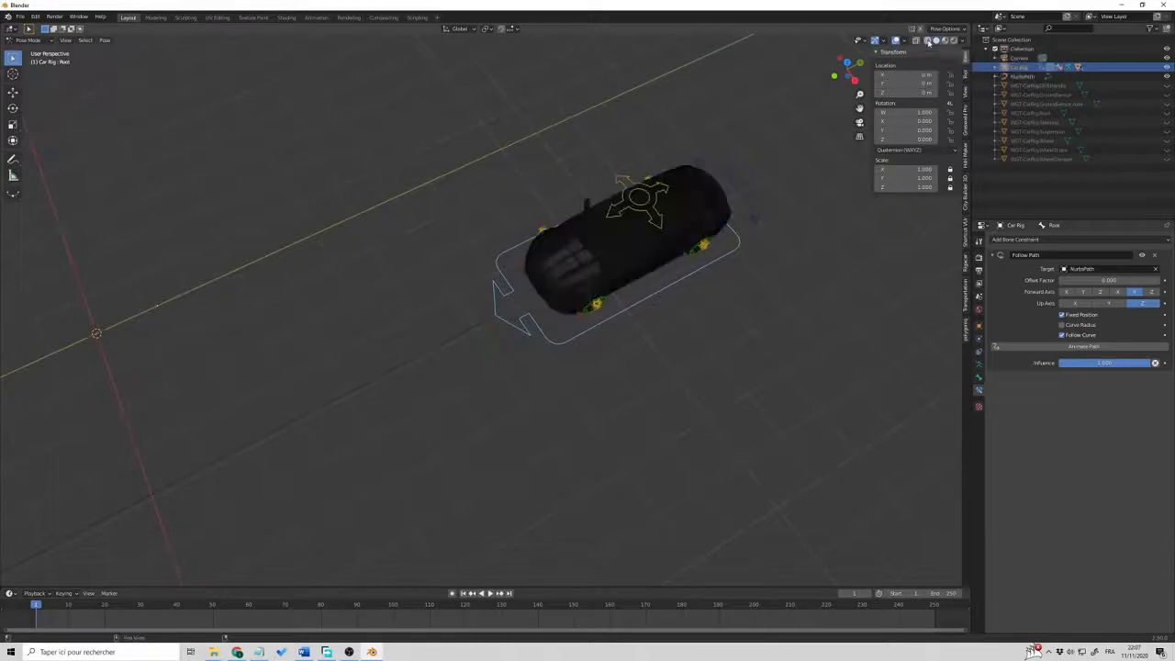
pyautogui.moveTo(738, 269); pyautogui.dragTo(827, 336, button='middle')
pyautogui.scroll(2, 748, 331)
pyautogui.moveTo(417, 211); pyautogui.dragTo(255, 422, button='middle')
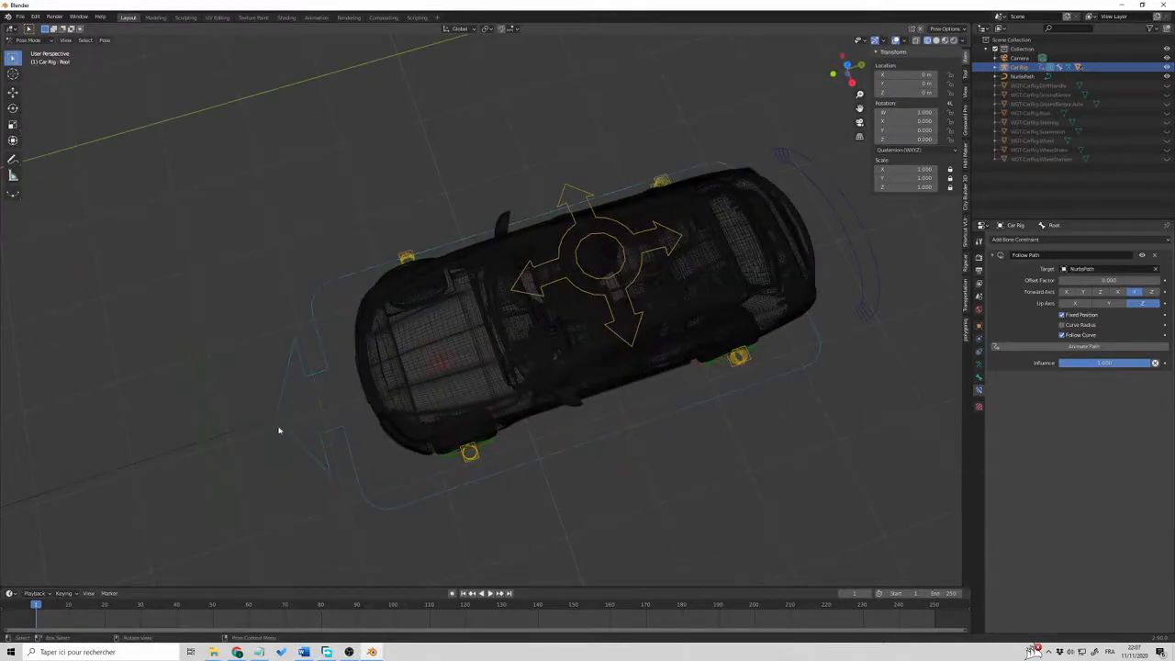
pyautogui.scroll(-2, 294, 427)
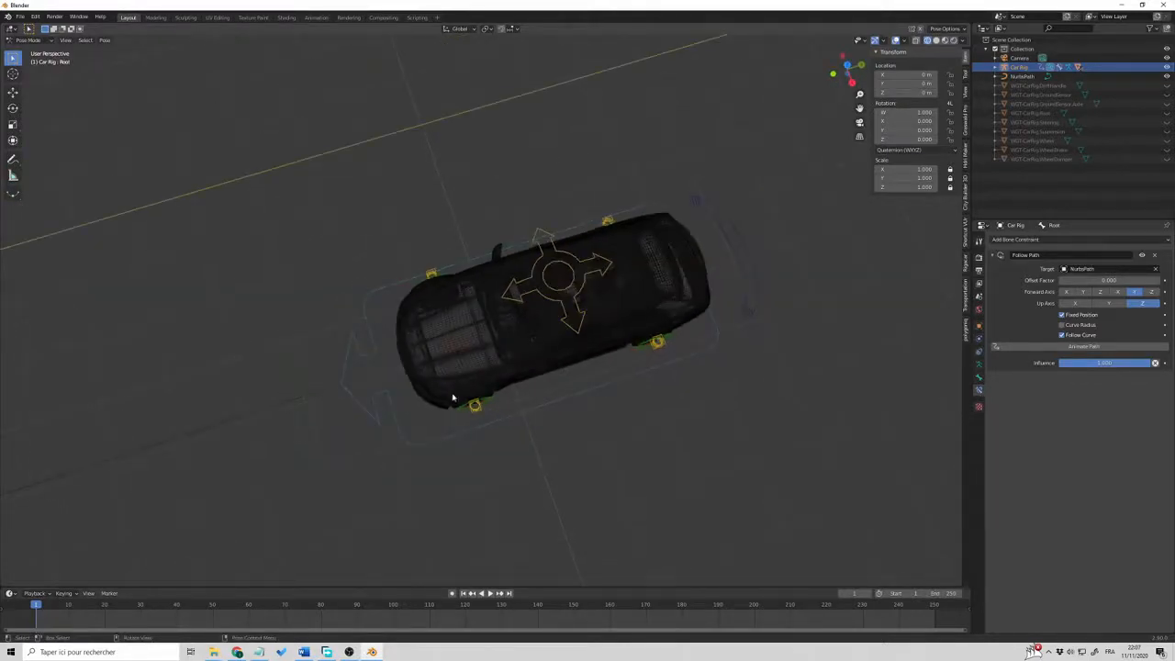
pyautogui.moveTo(451, 399)
pyautogui.mouseDown(button='middle')
pyautogui.moveTo(414, 414)
pyautogui.moveTo(538, 389)
pyautogui.moveTo(432, 388)
pyautogui.mouseUp(button='middle')
pyautogui.scroll(3, 411, 376)
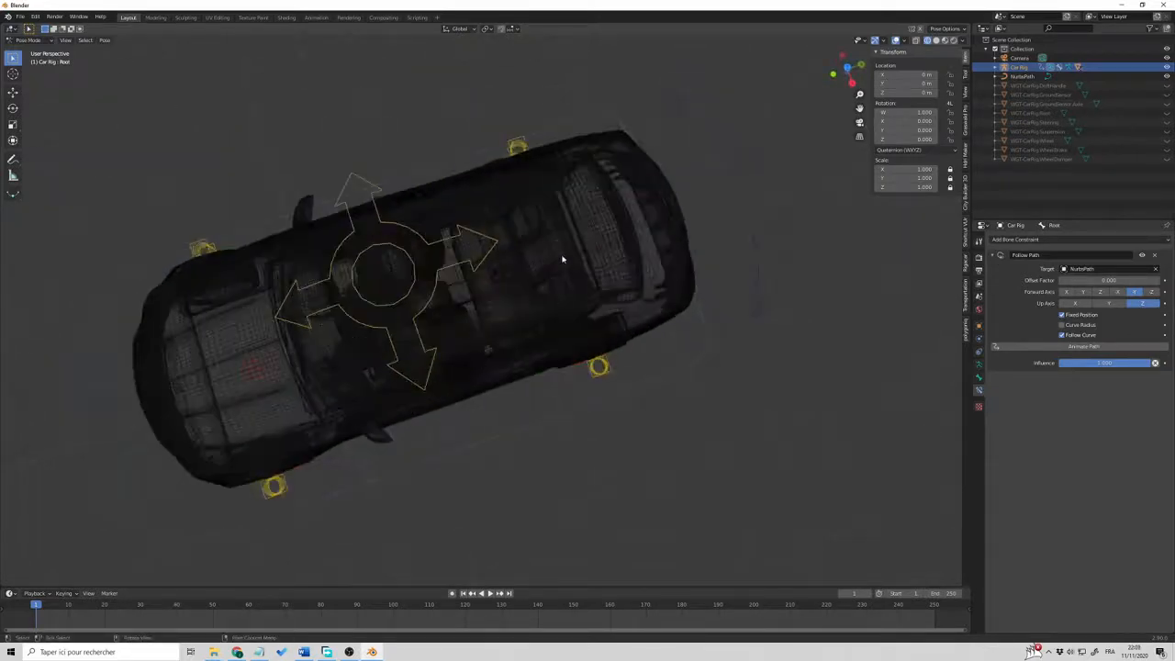
pyautogui.keyDown('shift'); pyautogui.moveTo(553, 304); pyautogui.dragTo(637, 280, button='middle'); pyautogui.keyUp('shift')
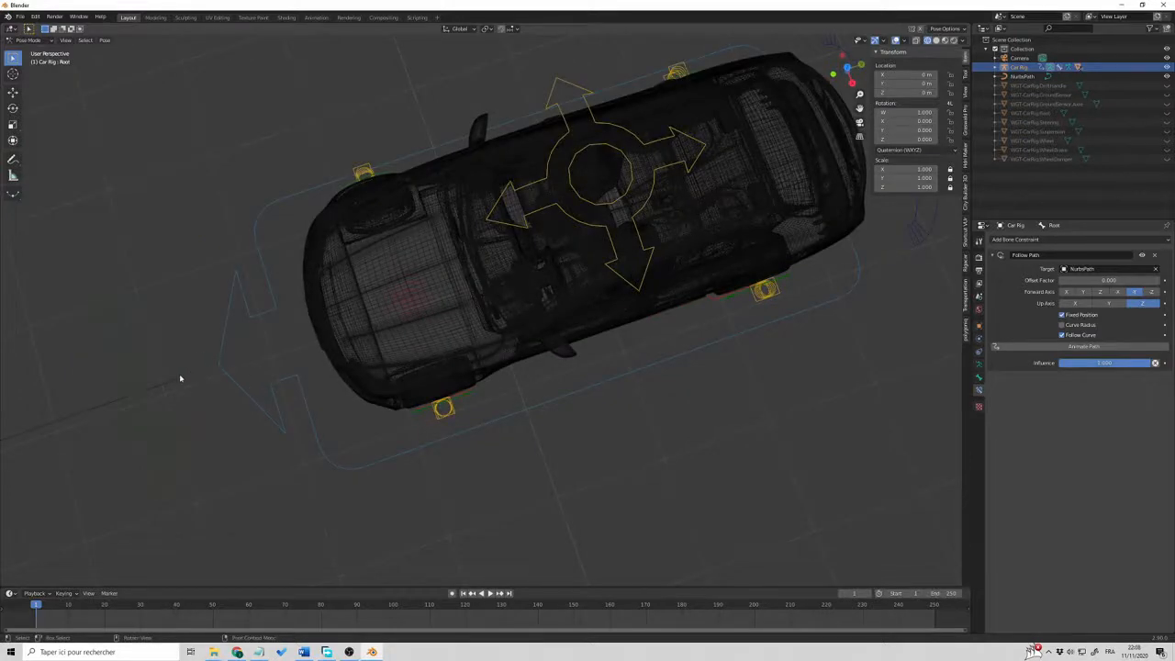
# Return the car rig to Object Mode and show its delta transform properties
pyautogui.click(26, 39)
pyautogui.click(33, 51)
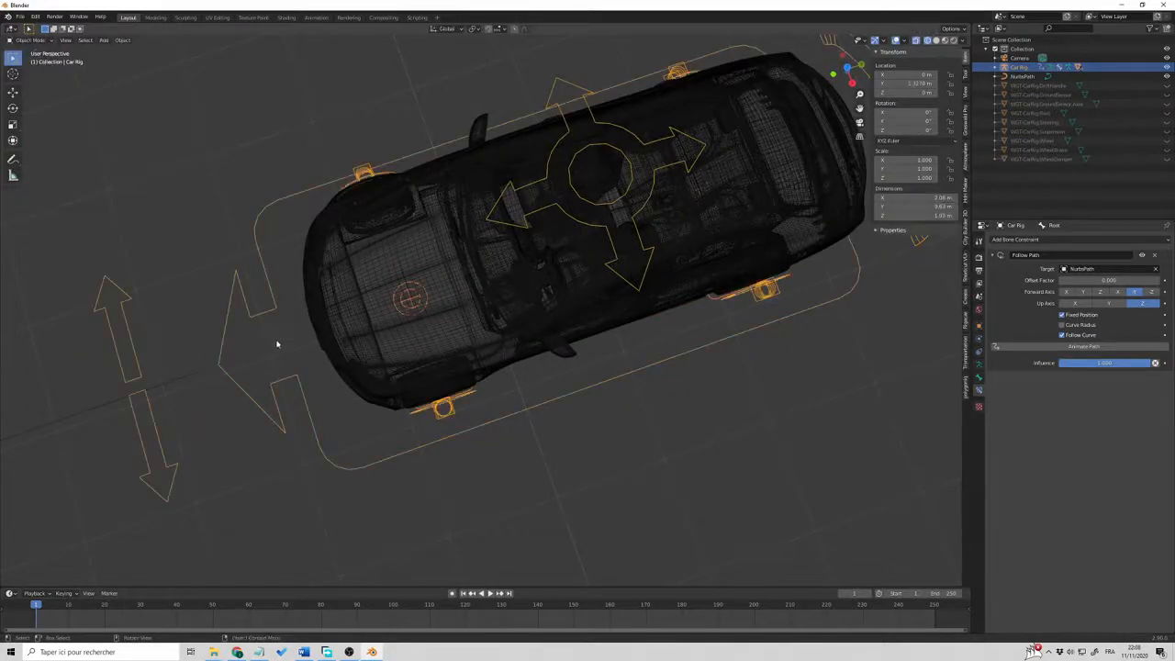
pyautogui.moveTo(567, 388); pyautogui.dragTo(687, 380, button='middle')
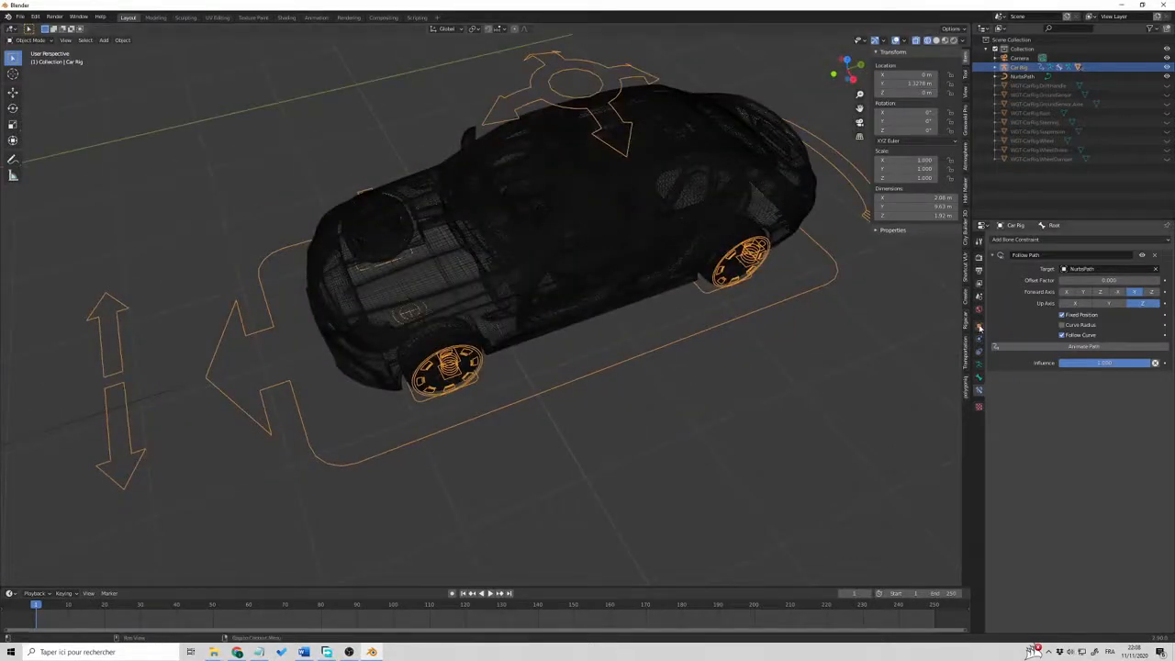
pyautogui.click(979, 329)
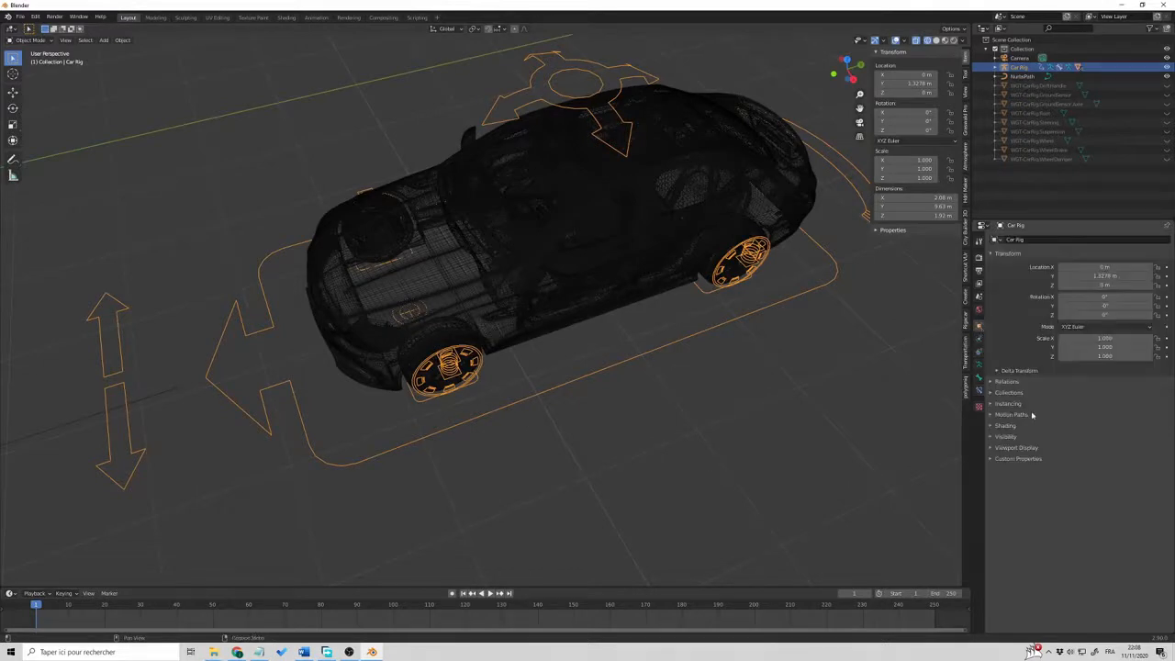
pyautogui.click(999, 370)
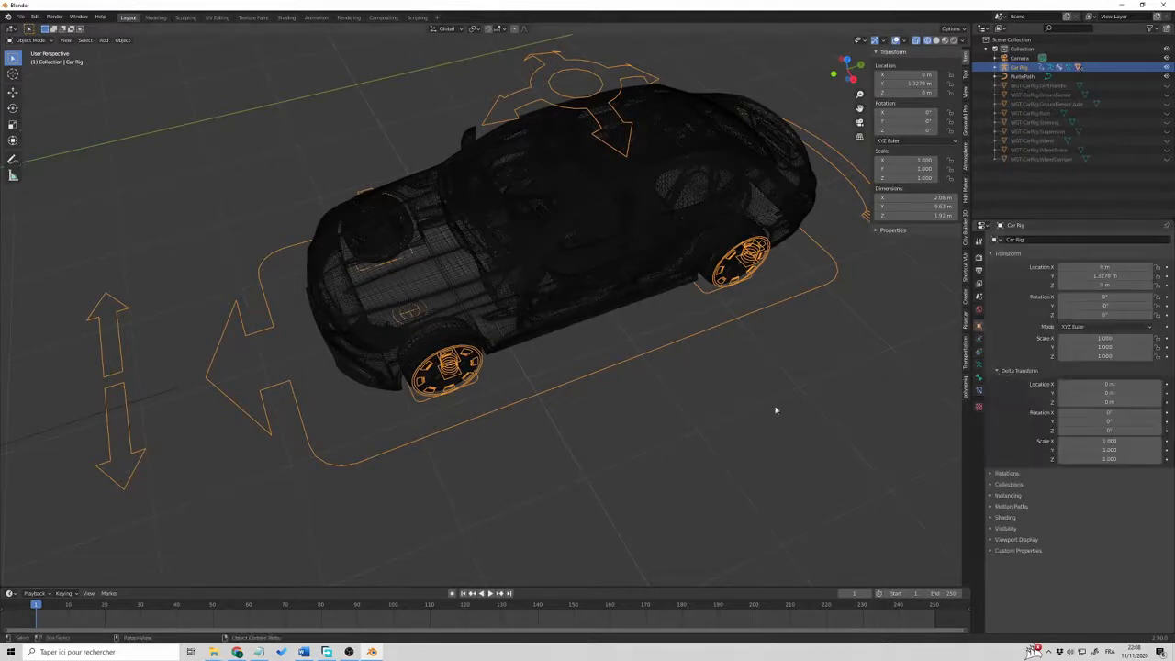
# Shift the car rig along the path with a Y delta location of about -0.99 m
pyautogui.moveTo(704, 422); pyautogui.dragTo(706, 442, button='middle')
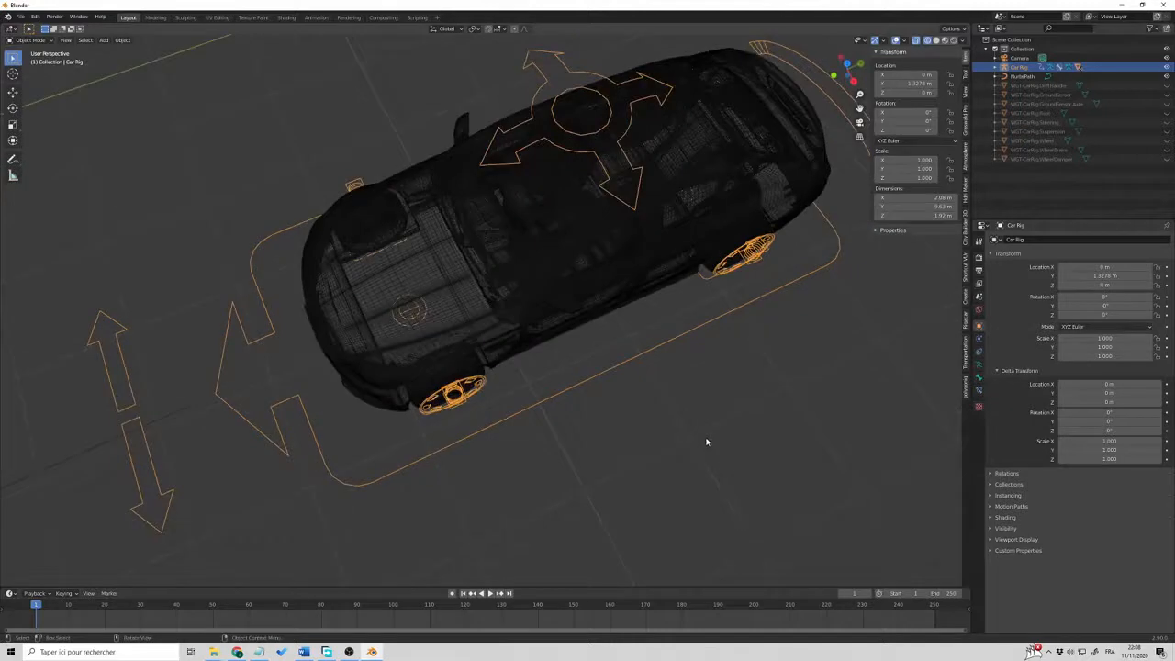
pyautogui.scroll(-3, 706, 442)
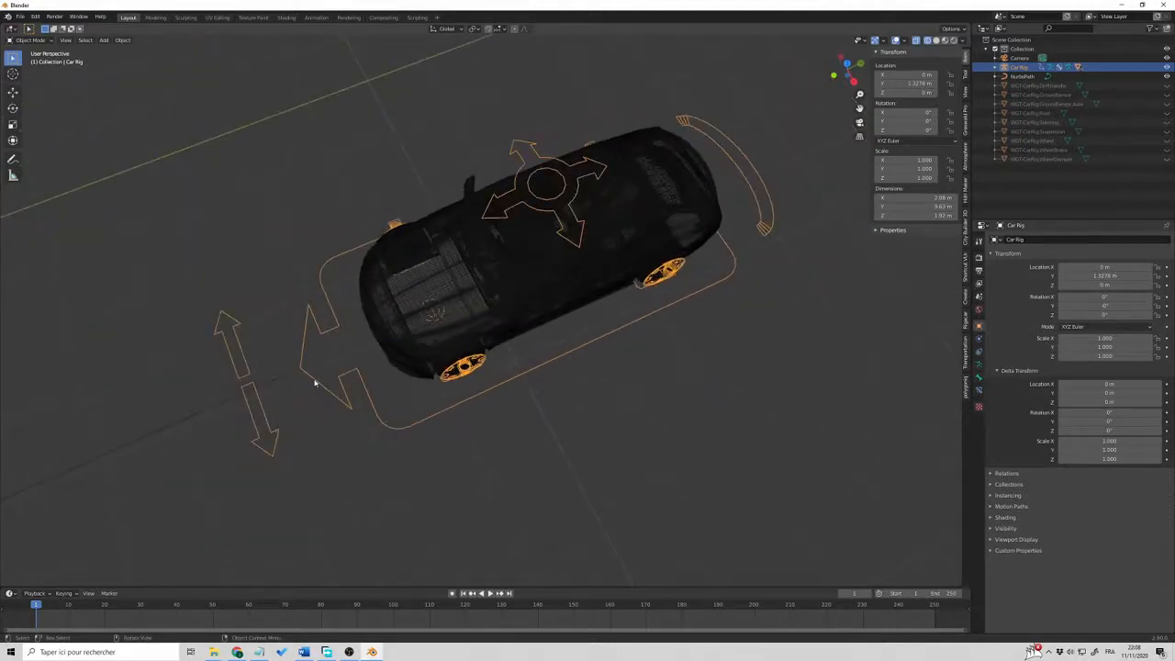
pyautogui.keyDown('shift'); pyautogui.moveTo(423, 393); pyautogui.dragTo(561, 344, button='middle'); pyautogui.keyUp('shift')
pyautogui.moveTo(662, 334); pyautogui.dragTo(761, 377, button='middle')
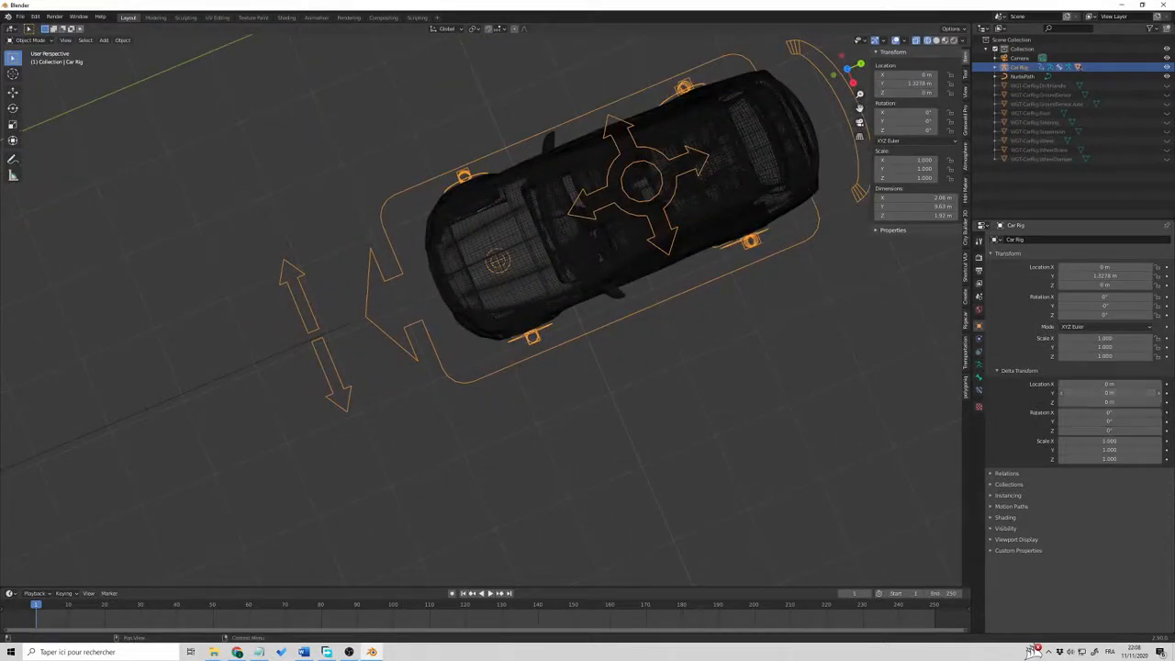
pyautogui.moveTo(1095, 393); pyautogui.dragTo(1171, 392)
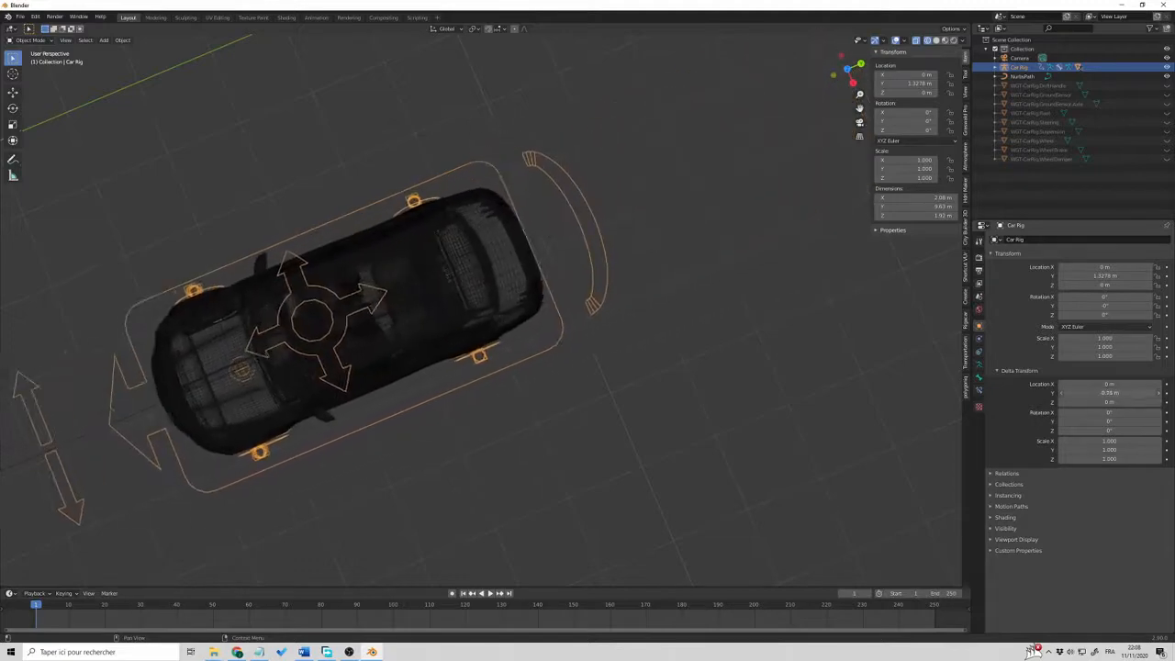
pyautogui.scroll(7, 653, 373)
pyautogui.moveTo(500, 389); pyautogui.dragTo(676, 235, button='middle')
pyautogui.scroll(-6, 675, 237)
pyautogui.scroll(1, 656, 254)
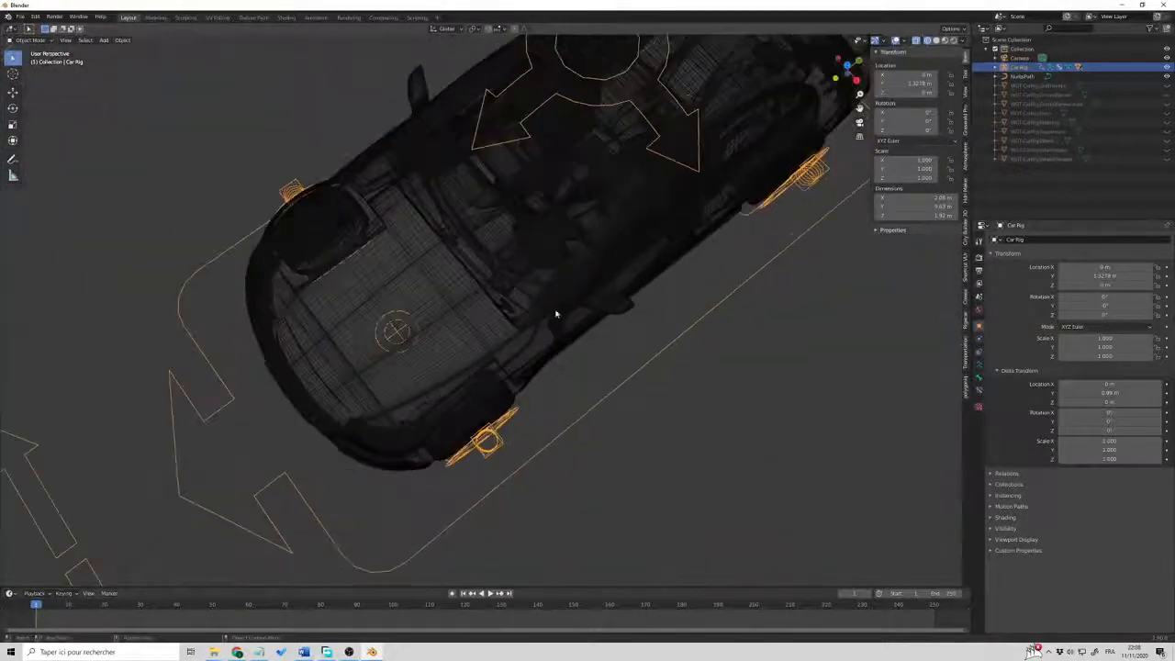
# Highlight the path to see its end, reselect the car rig and set its Y delta location to about -1.33 m
pyautogui.click(285, 419)
pyautogui.keyDown('shift'); pyautogui.moveTo(552, 287); pyautogui.dragTo(476, 369, button='middle'); pyautogui.keyUp('shift')
pyautogui.scroll(1, 480, 404)
pyautogui.scroll(4, 480, 402)
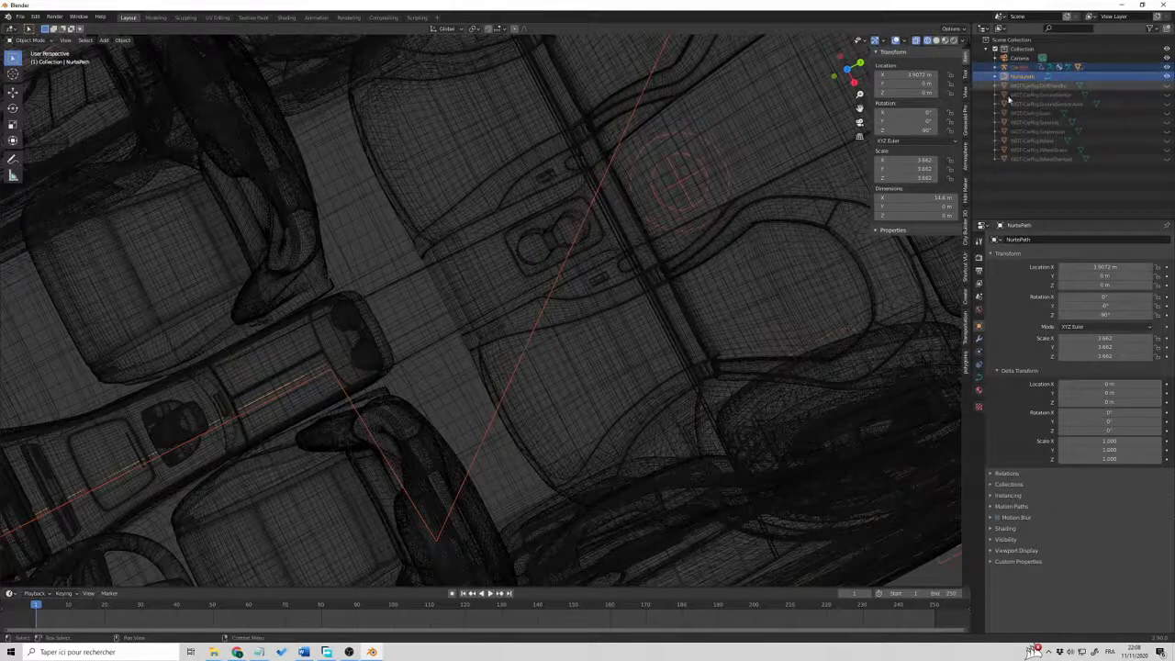
pyautogui.click(1021, 69)
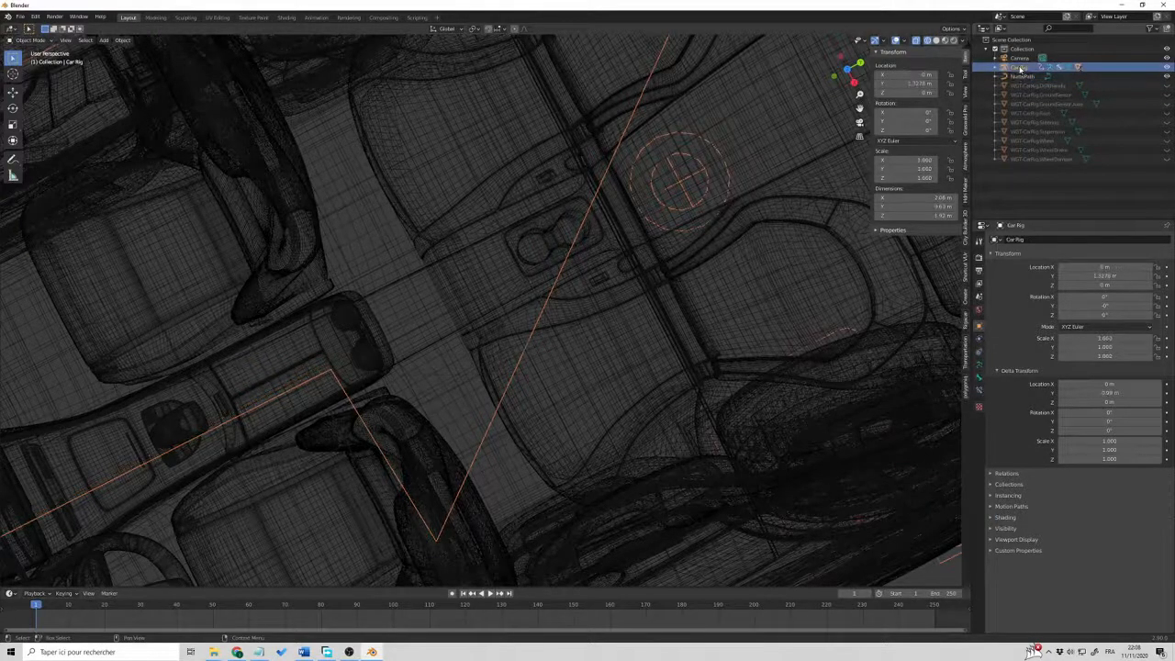
pyautogui.moveTo(1113, 393)
pyautogui.mouseDown()
pyautogui.moveTo(1157, 393)
pyautogui.moveTo(1094, 392)
pyautogui.mouseUp()
pyautogui.keyDown('shift'); pyautogui.moveTo(615, 414); pyautogui.dragTo(773, 354, button='middle'); pyautogui.keyUp('shift')
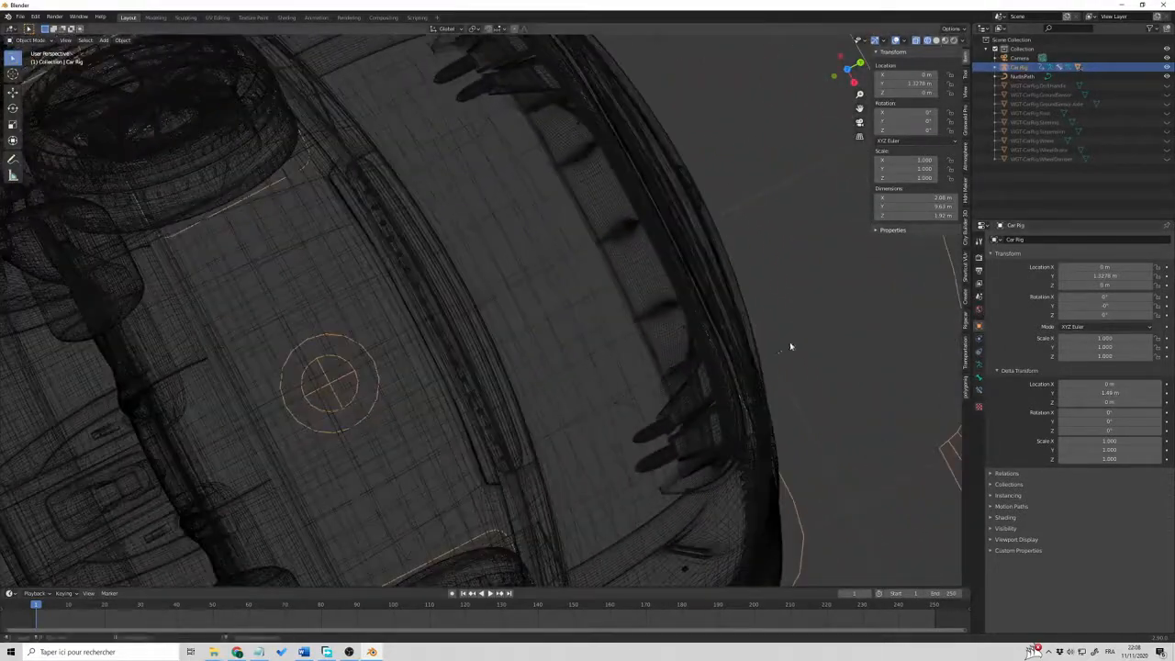
pyautogui.moveTo(1113, 393); pyautogui.dragTo(1119, 393)
pyautogui.scroll(-6, 713, 344)
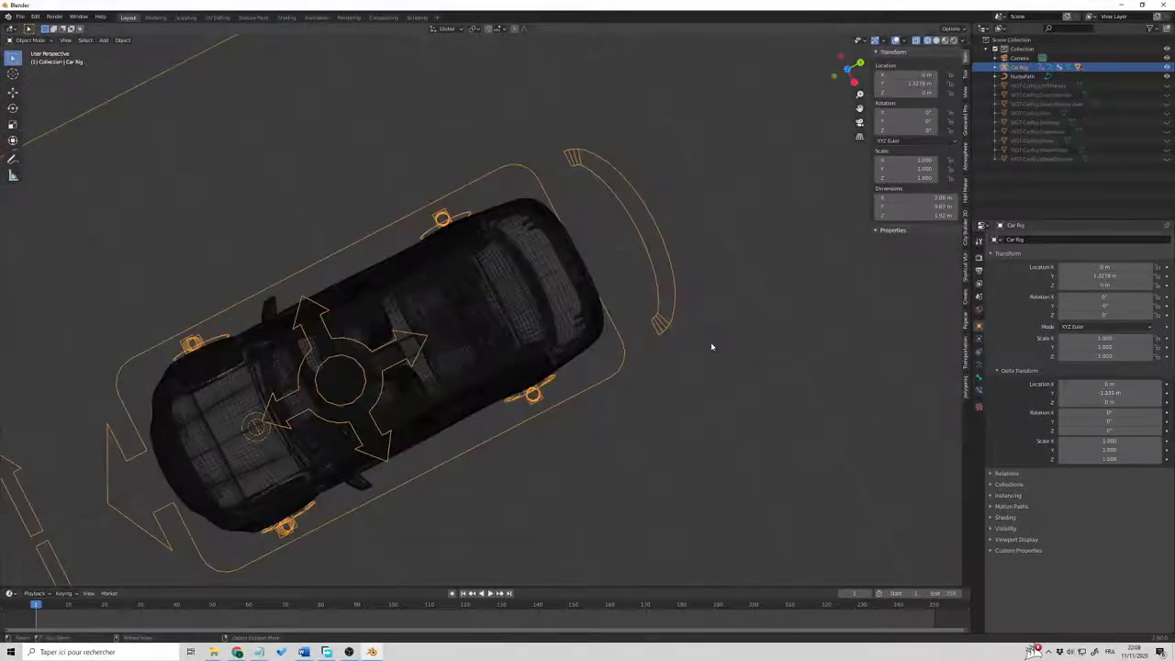
# Select the car rig, show its bone constraint properties and test its travel along the path with the offset factor
pyautogui.moveTo(710, 343); pyautogui.dragTo(802, 315, button='middle')
pyautogui.scroll(-4, 793, 344)
pyautogui.moveTo(775, 363); pyautogui.dragTo(777, 389, button='middle')
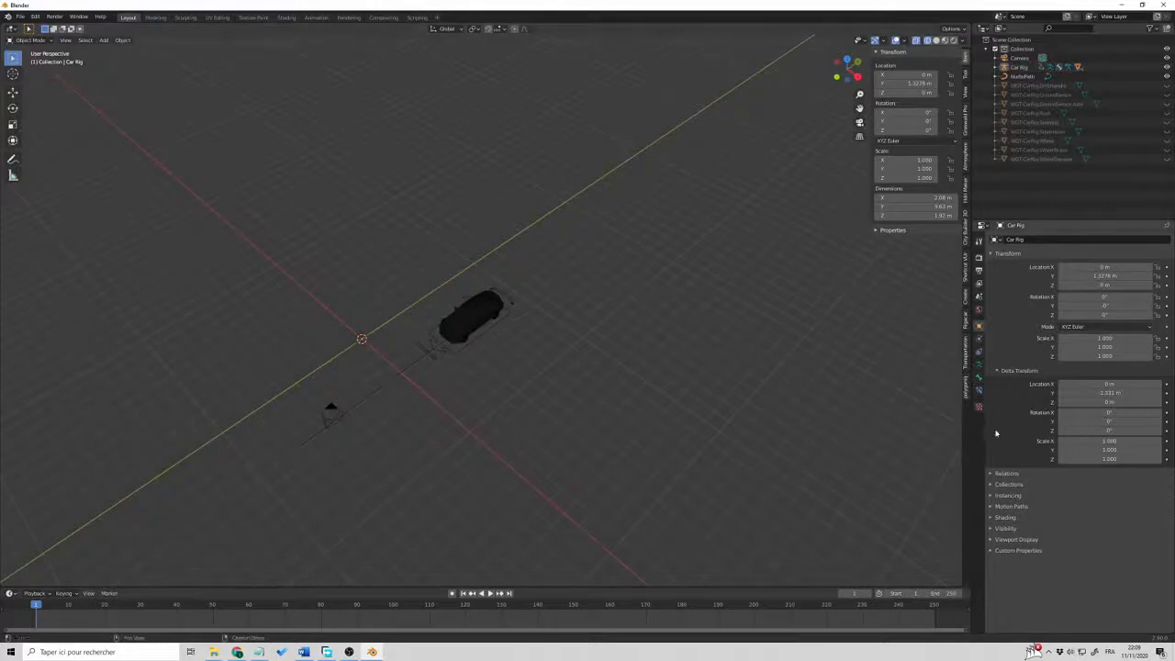
pyautogui.click(446, 347)
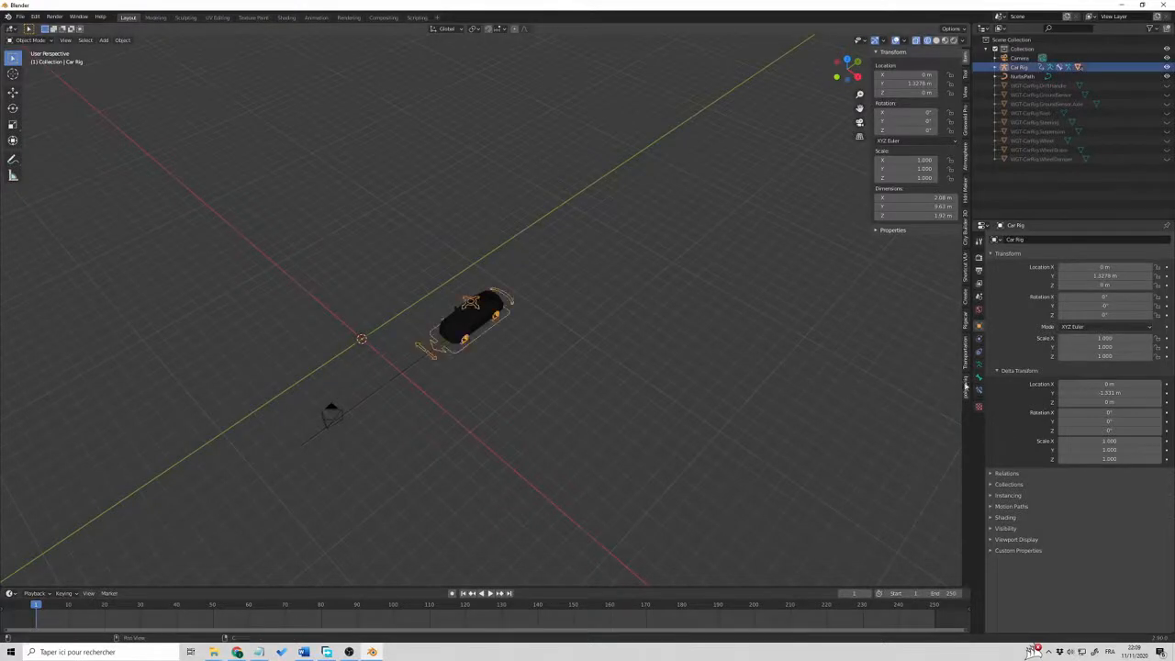
pyautogui.click(978, 376)
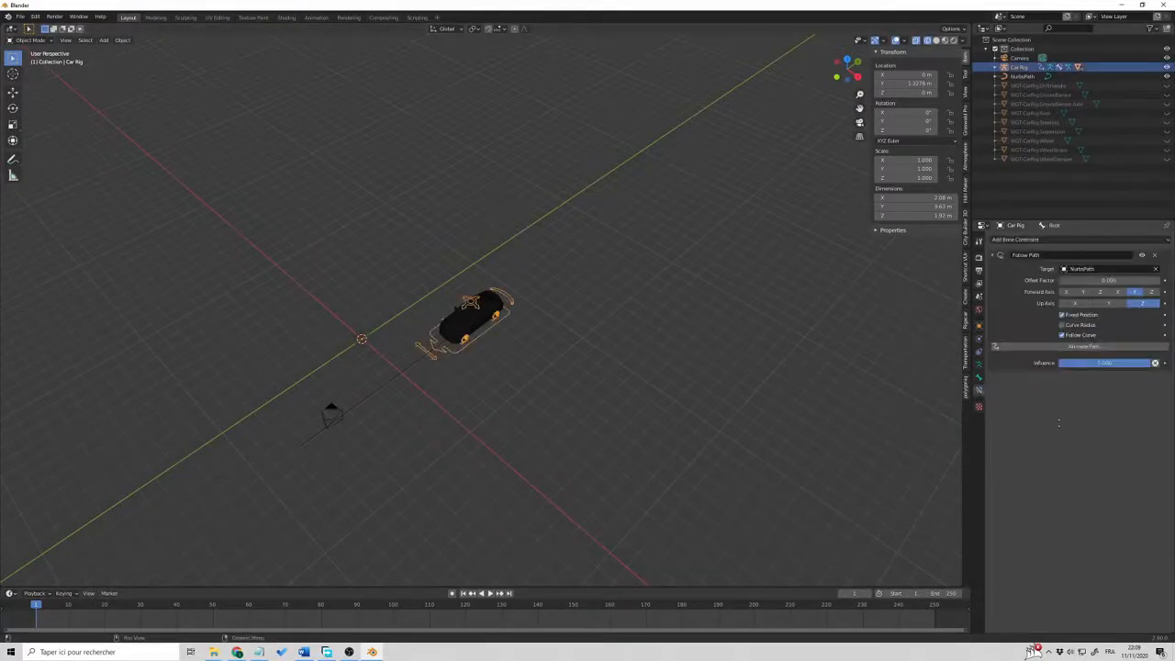
pyautogui.moveTo(1101, 280); pyautogui.dragTo(1072, 279)
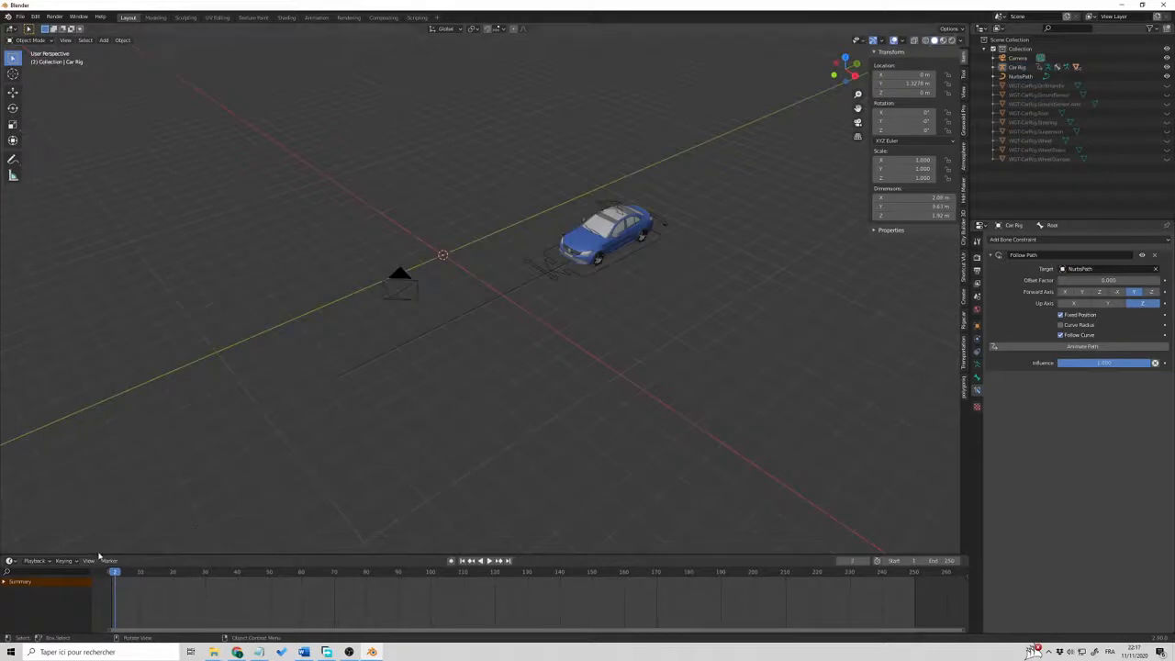
# Set the timeline's active keying set to Location, Rotation & Scale
pyautogui.click(66, 561)
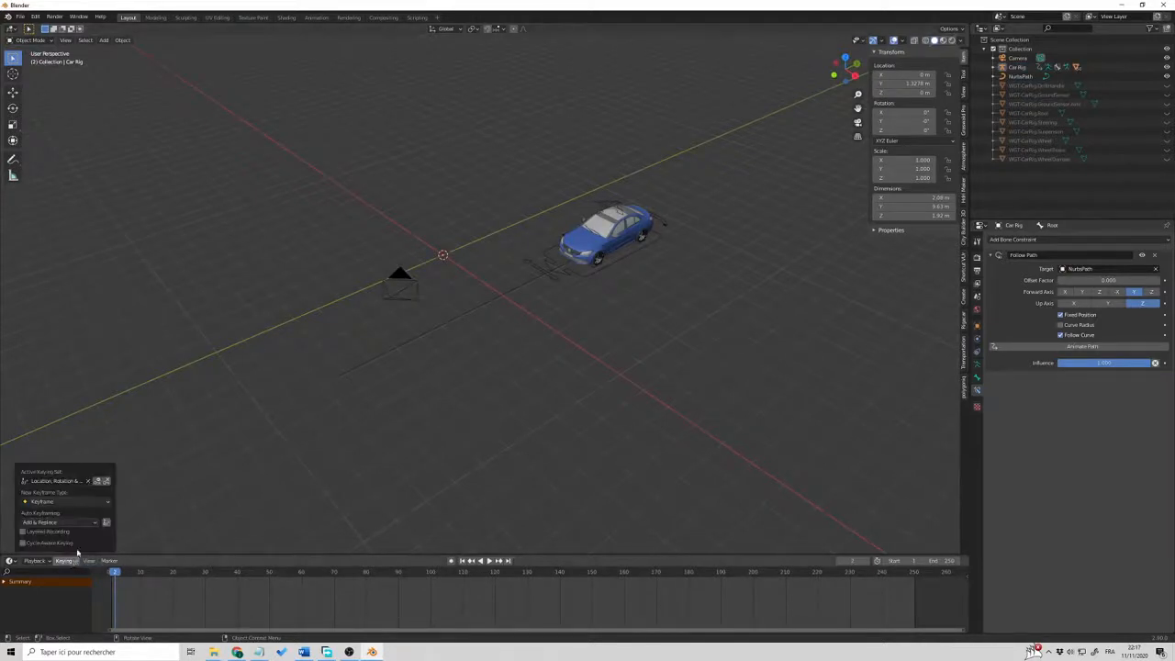
pyautogui.click(67, 481)
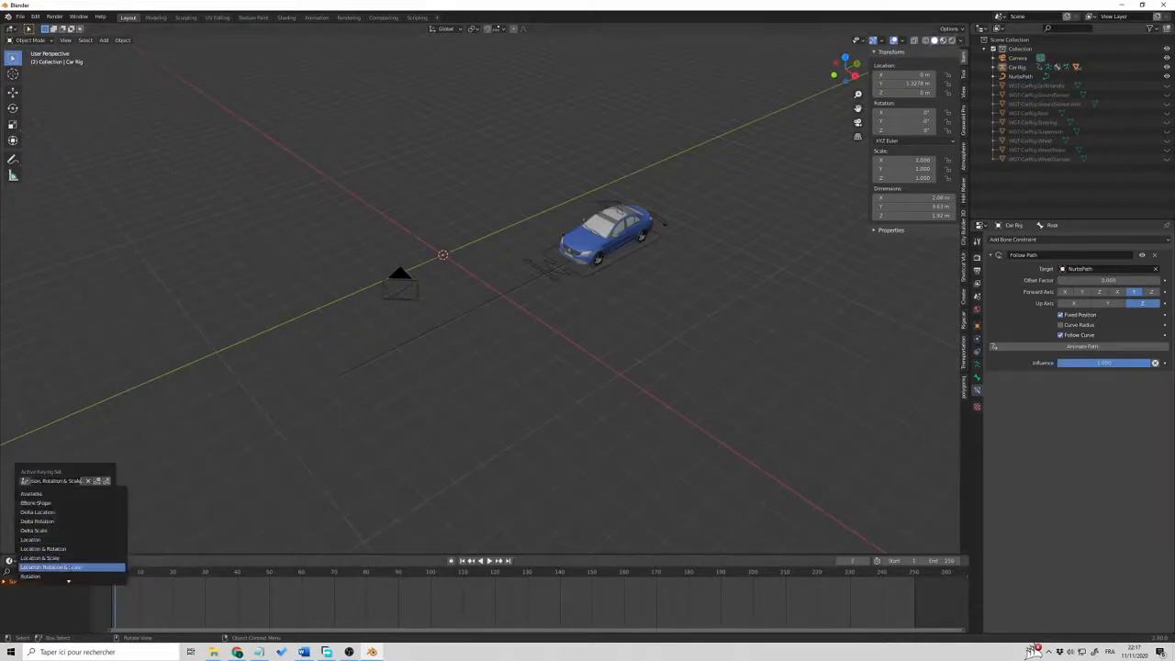
pyautogui.click(51, 567)
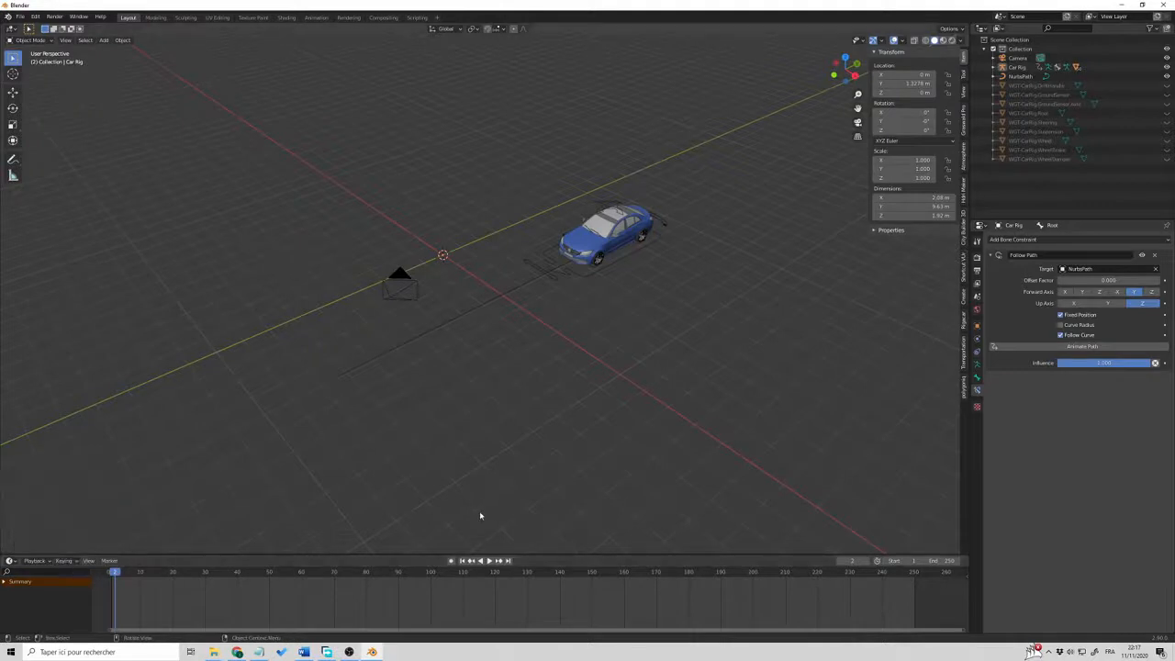
# Select the car rig in the viewport and switch it to Pose Mode
pyautogui.moveTo(599, 445); pyautogui.dragTo(643, 425, button='middle')
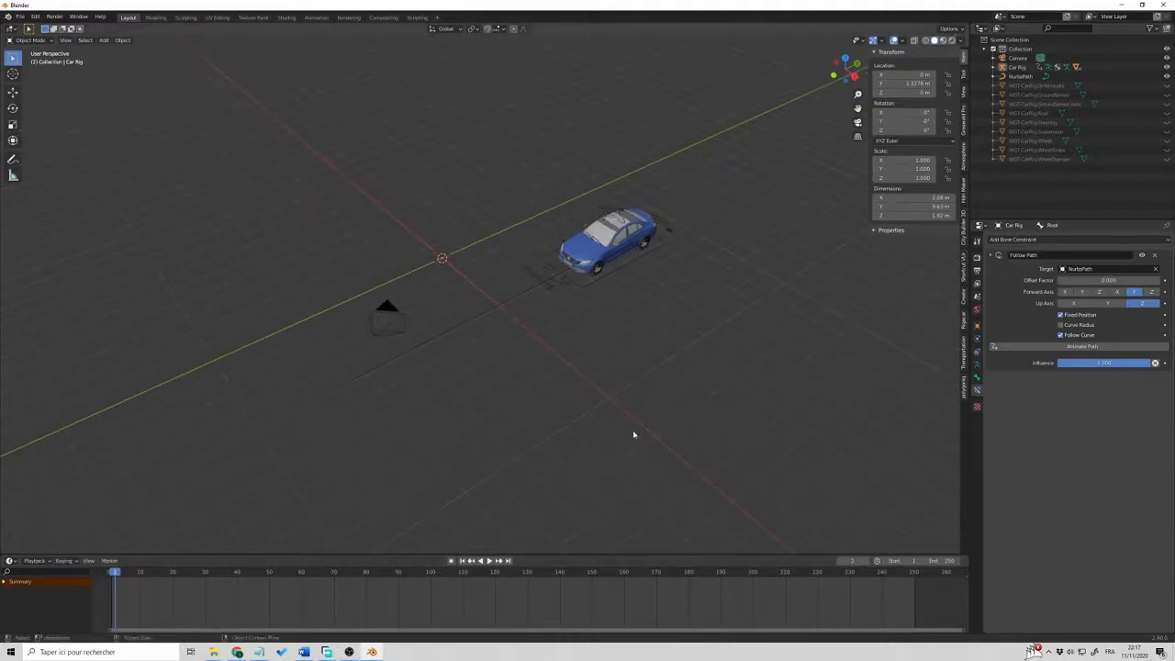
pyautogui.click(573, 285)
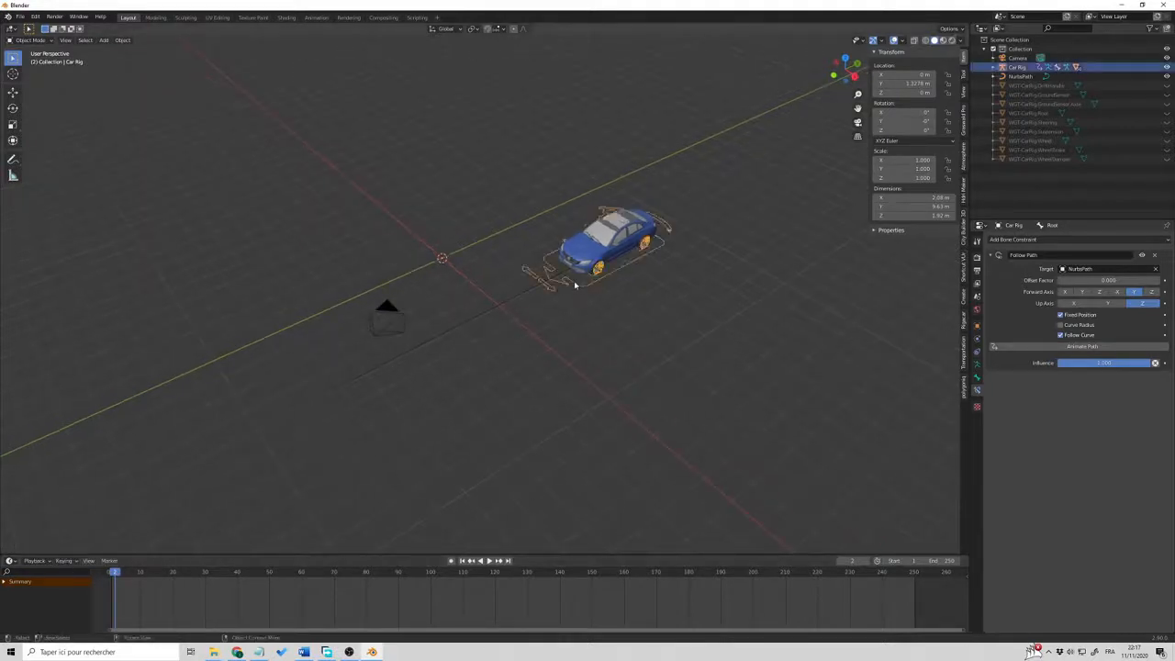
pyautogui.click(37, 40)
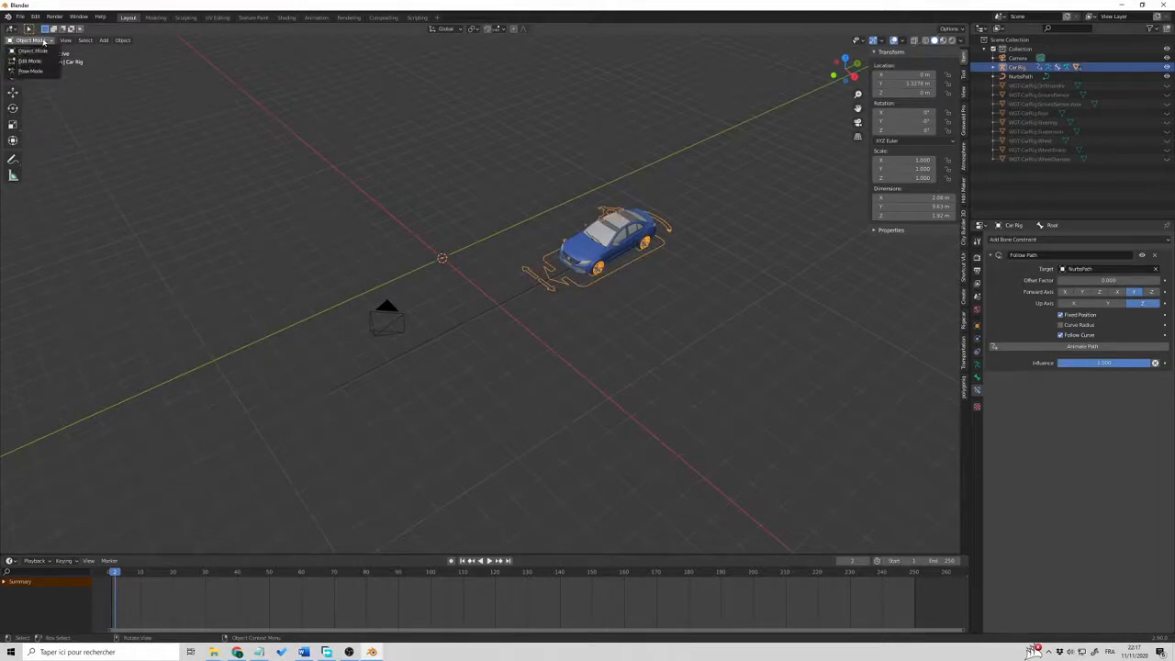
pyautogui.click(30, 71)
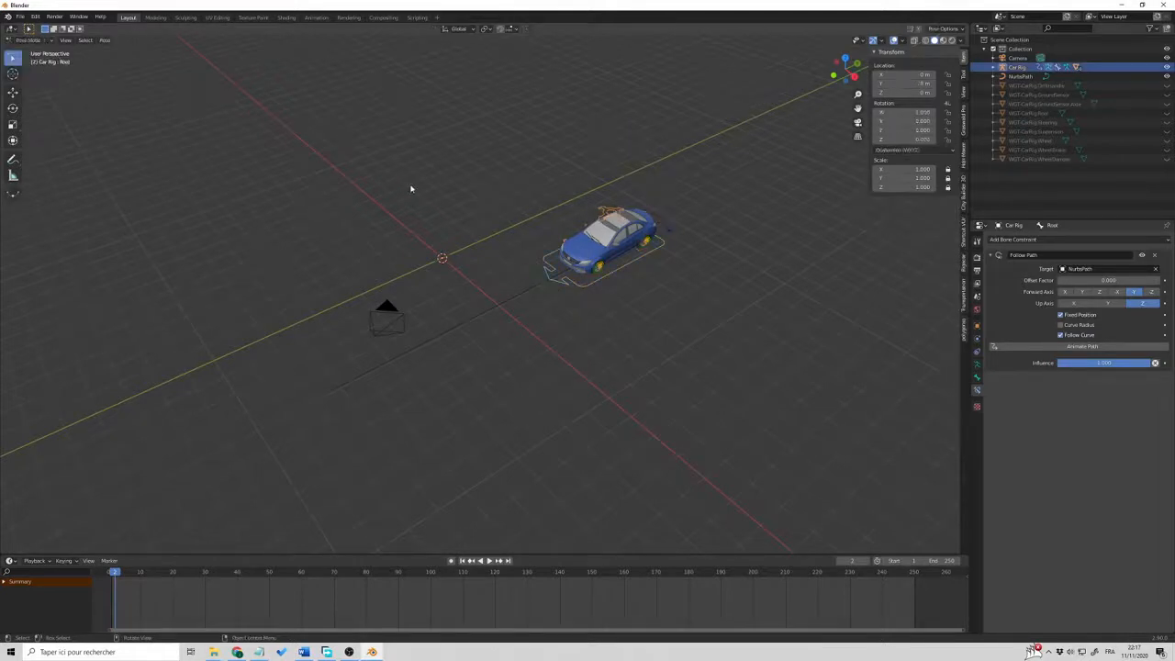
# In Pose Mode, select the car rig's root control and keyframe its Follow Path offset factor at 0 on frame 1
pyautogui.hotkey('ctrl', 'Tab')
pyautogui.hotkey('ctrl', 'Tab')
pyautogui.hotkey('ctrl', 'Tab')
pyautogui.hotkey('ctrl', 'Tab')
pyautogui.click(636, 337)
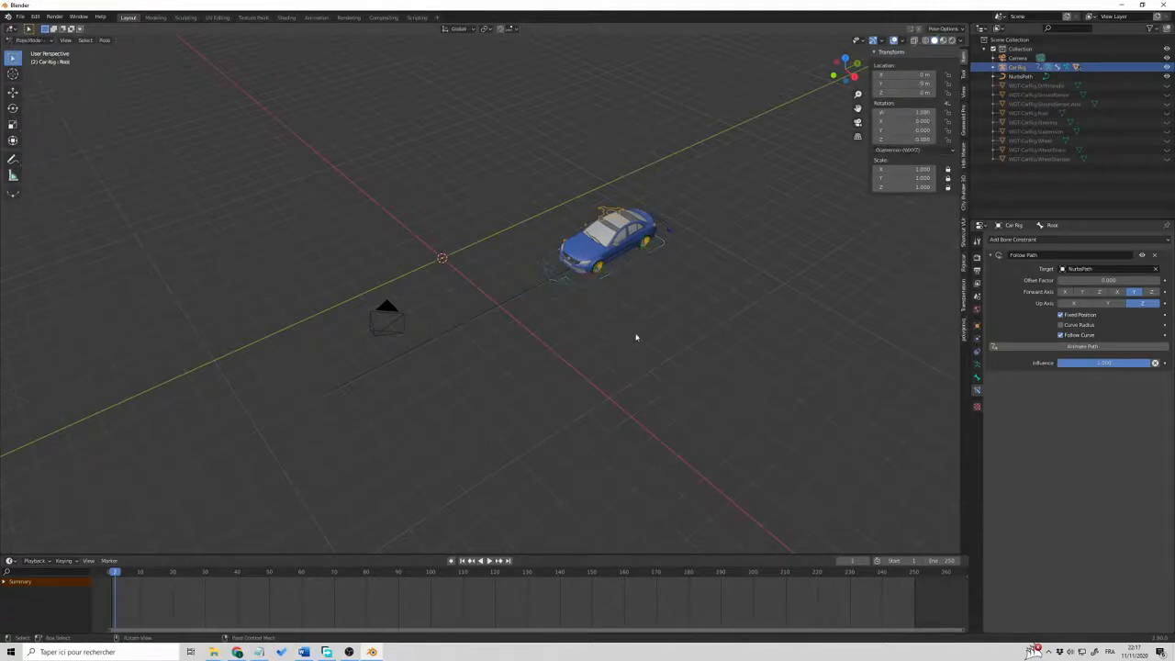
pyautogui.click(579, 288)
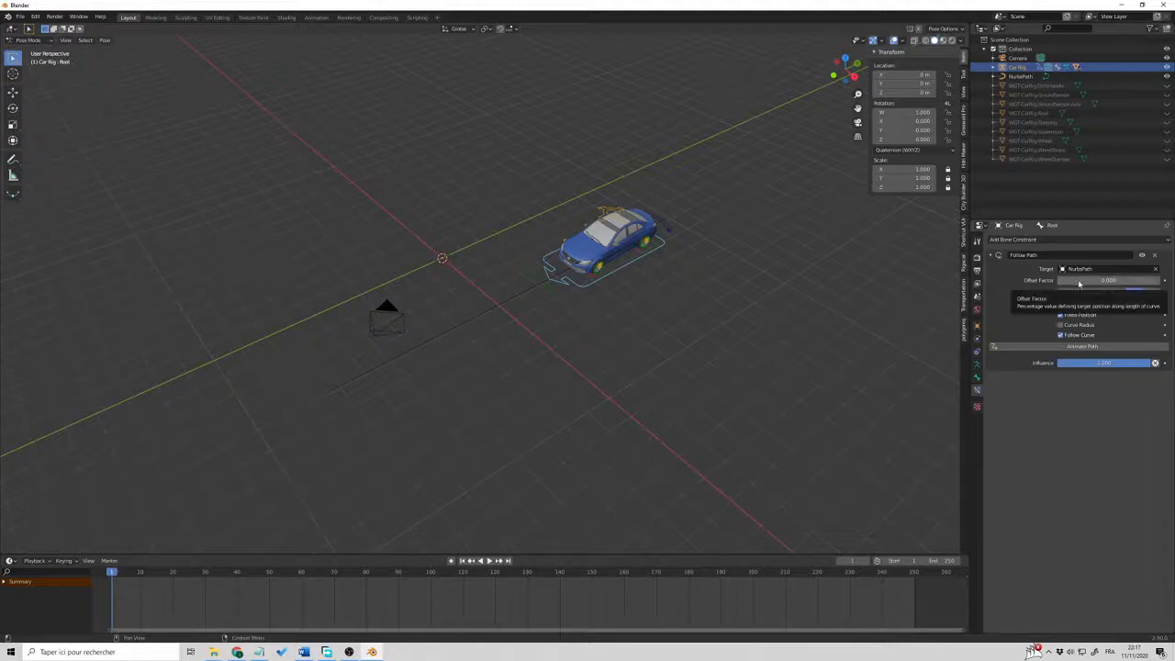
pyautogui.press('i')
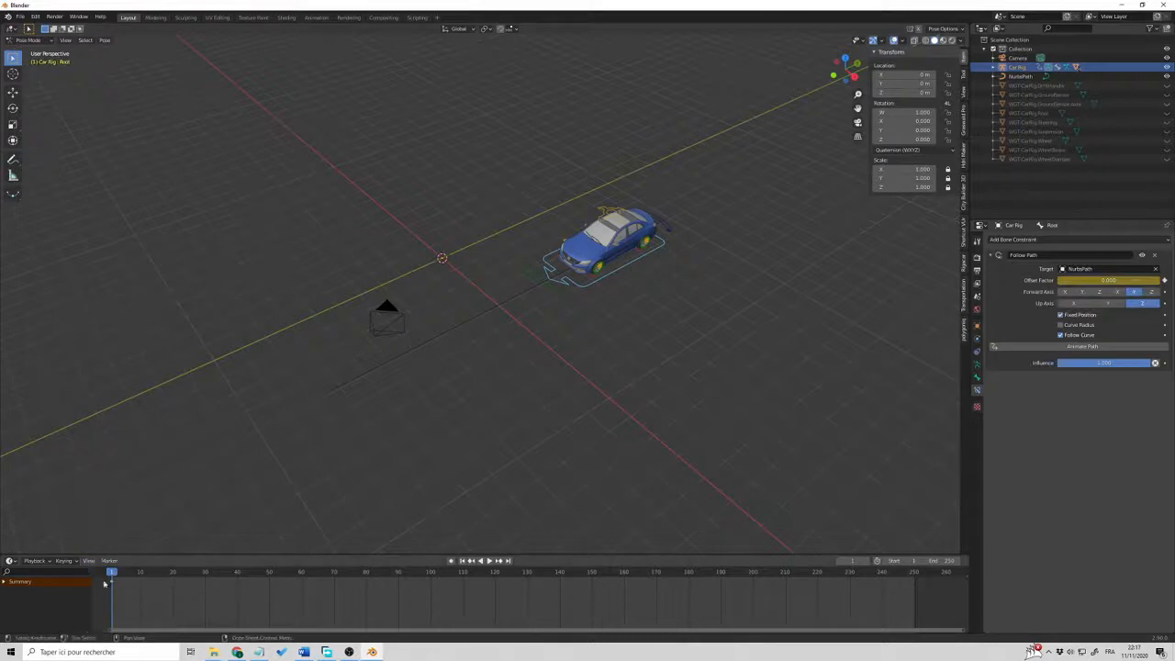
# At frame 250, set the Follow Path offset factor to 1.000 and keyframe it
pyautogui.moveTo(895, 578); pyautogui.dragTo(914, 578)
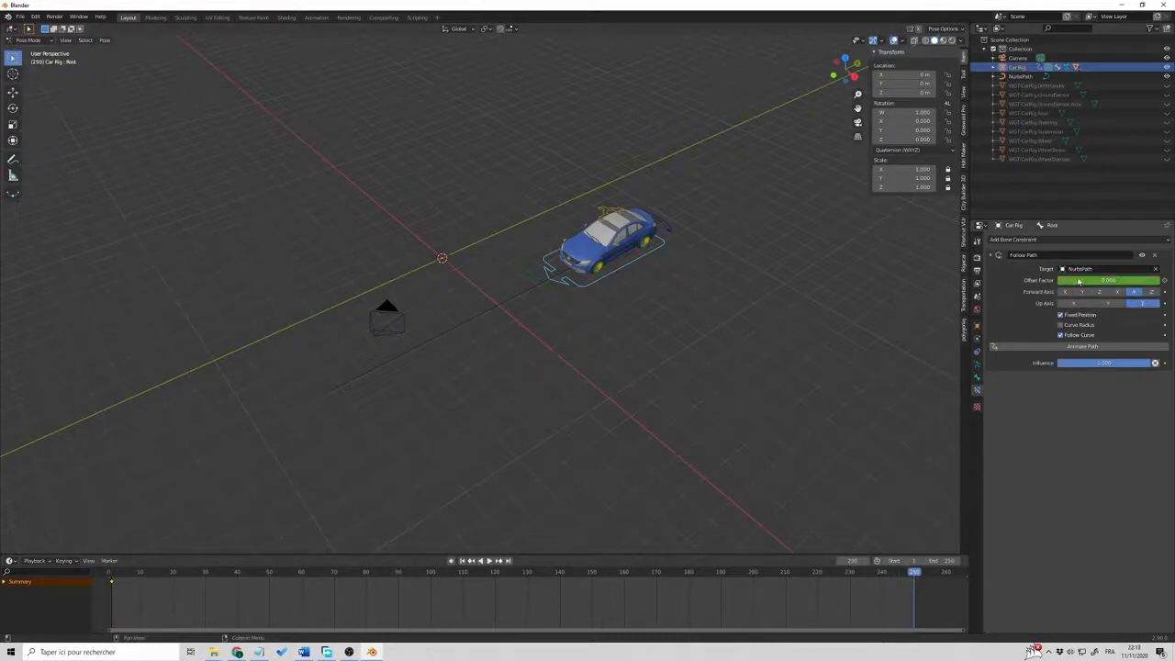
pyautogui.moveTo(1078, 282); pyautogui.dragTo(1083, 283)
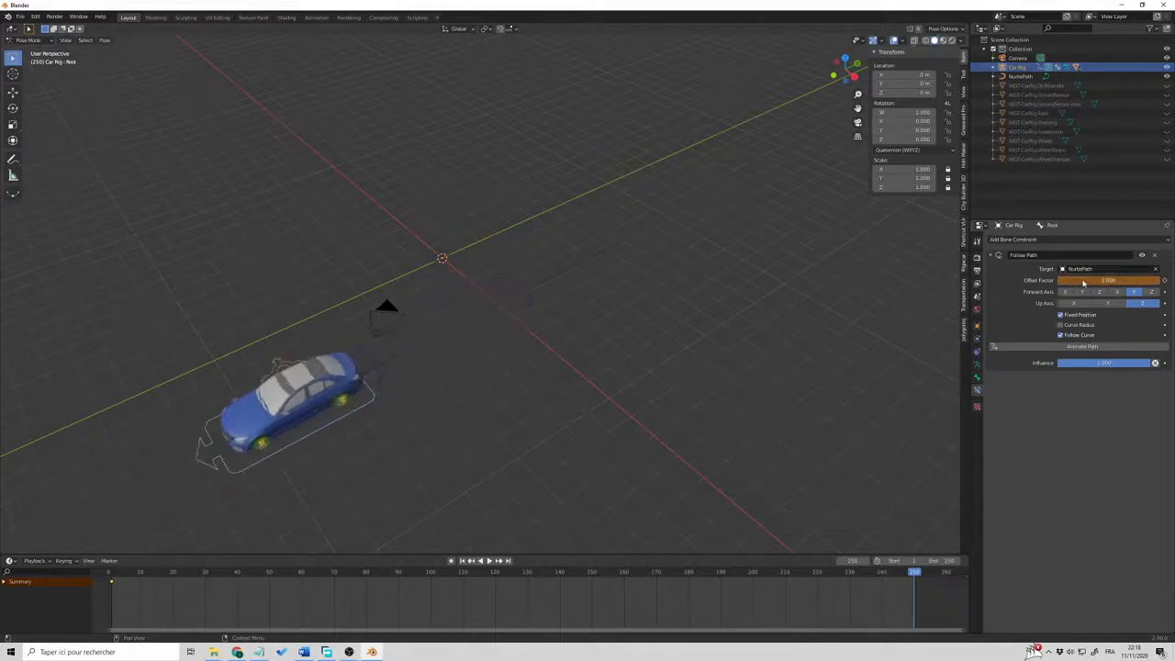
pyautogui.press('i')
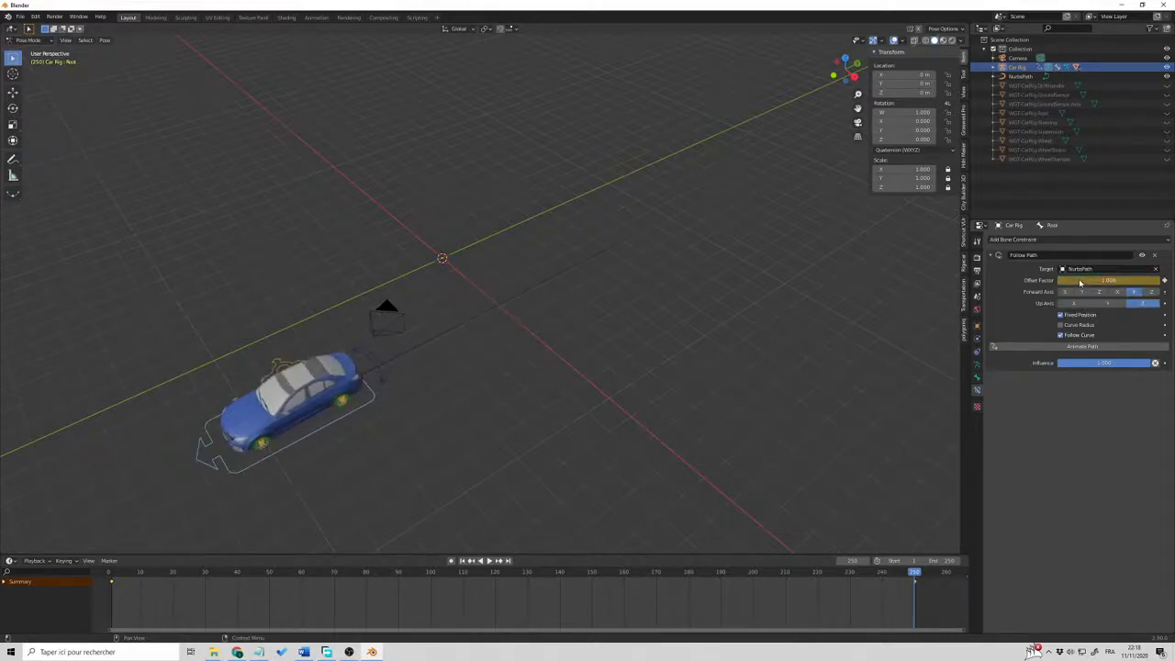
# Play the animation from frame 1 to check the car's travel along the path
pyautogui.moveTo(142, 571); pyautogui.dragTo(112, 574)
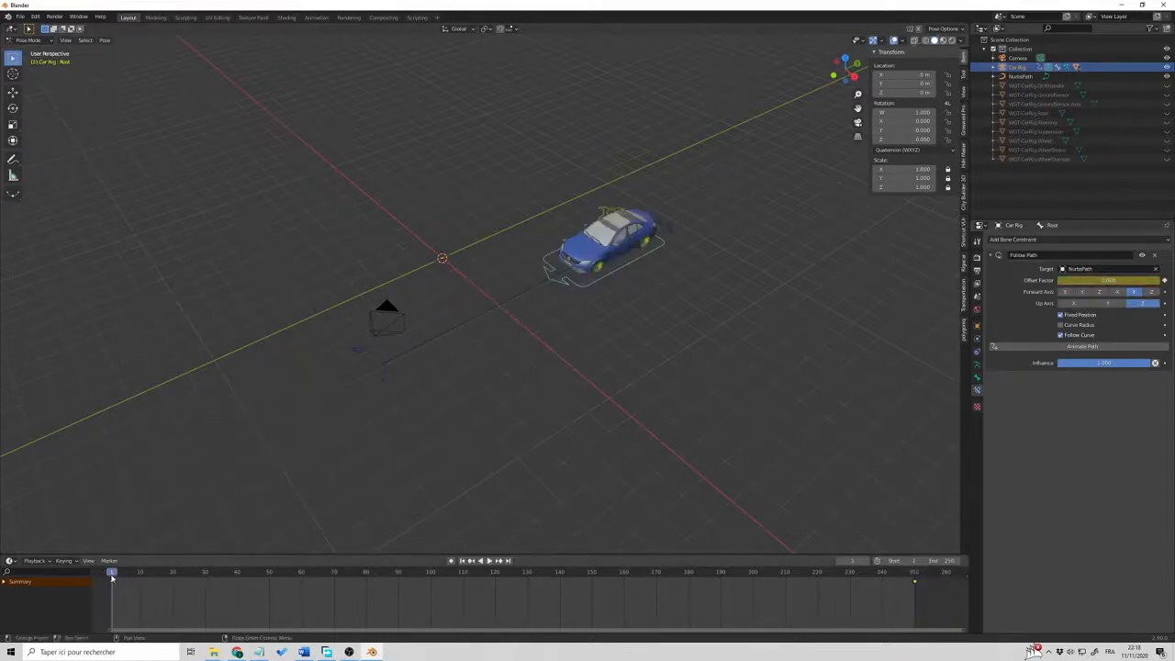
pyautogui.press('space')
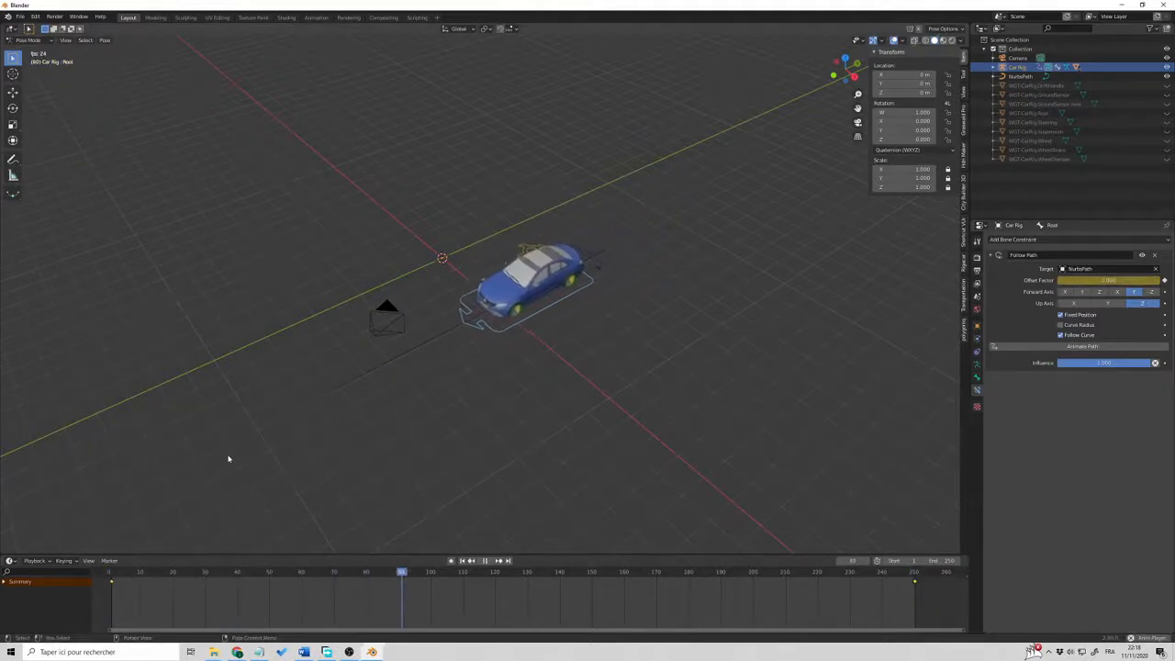
pyautogui.press('space')
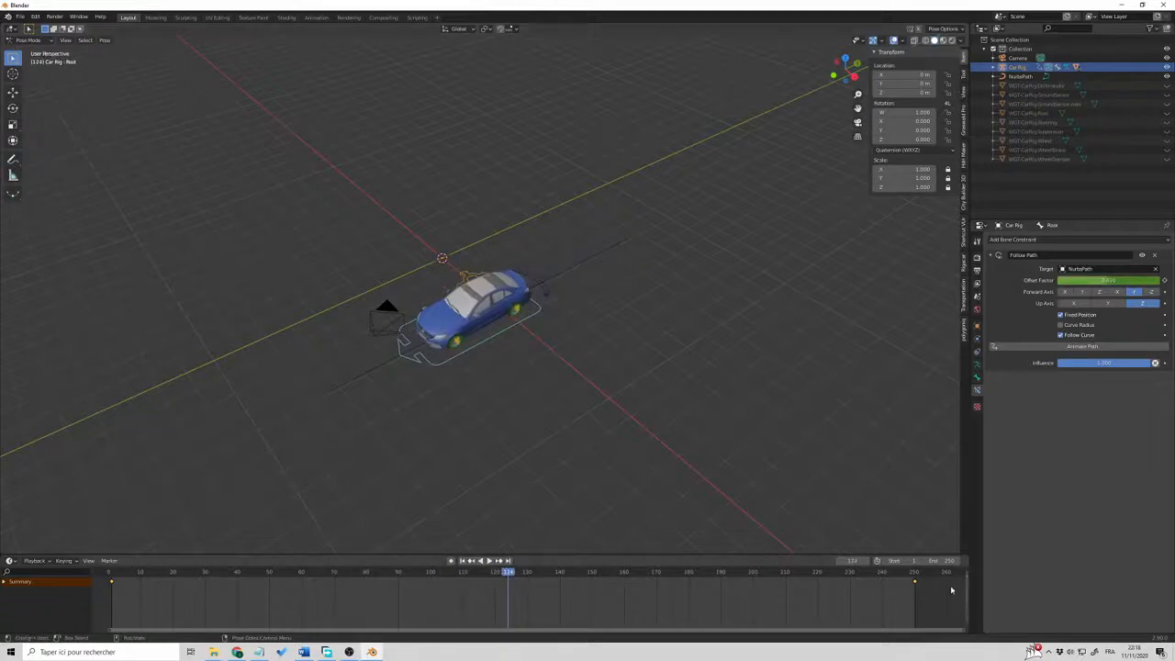
# Set the interpolation mode of both offset keyframes to Linear and return to the first frame
pyautogui.moveTo(937, 588); pyautogui.dragTo(107, 572)
pyautogui.rightClick(112, 583)
pyautogui.moveTo(111, 582)
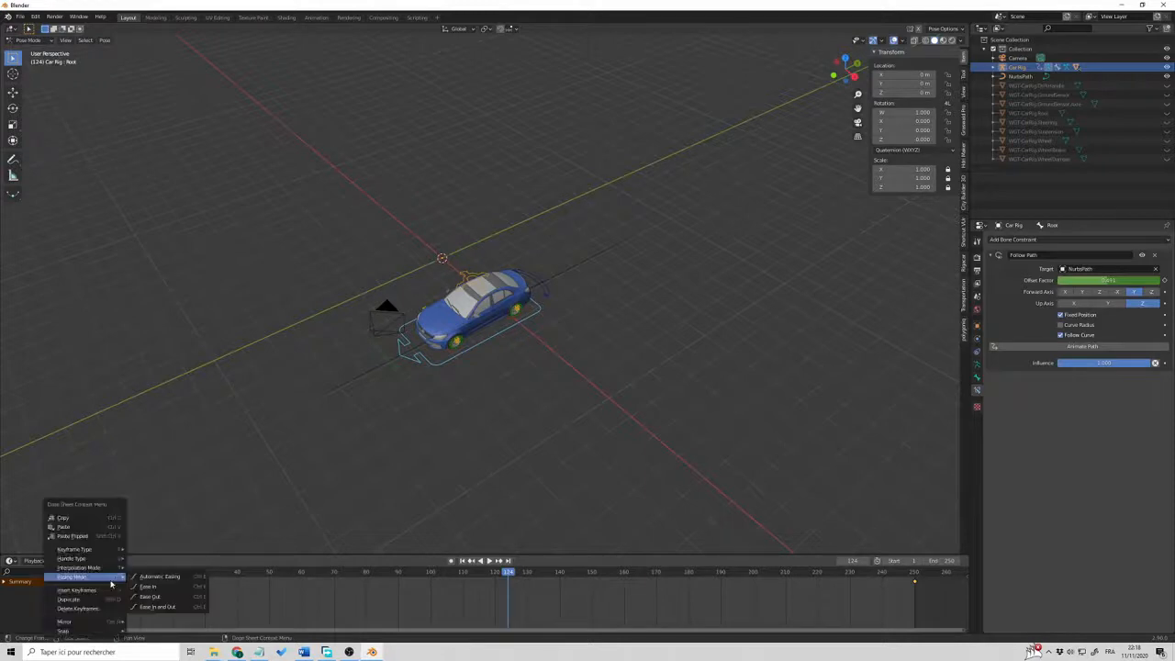
pyautogui.moveTo(84, 569)
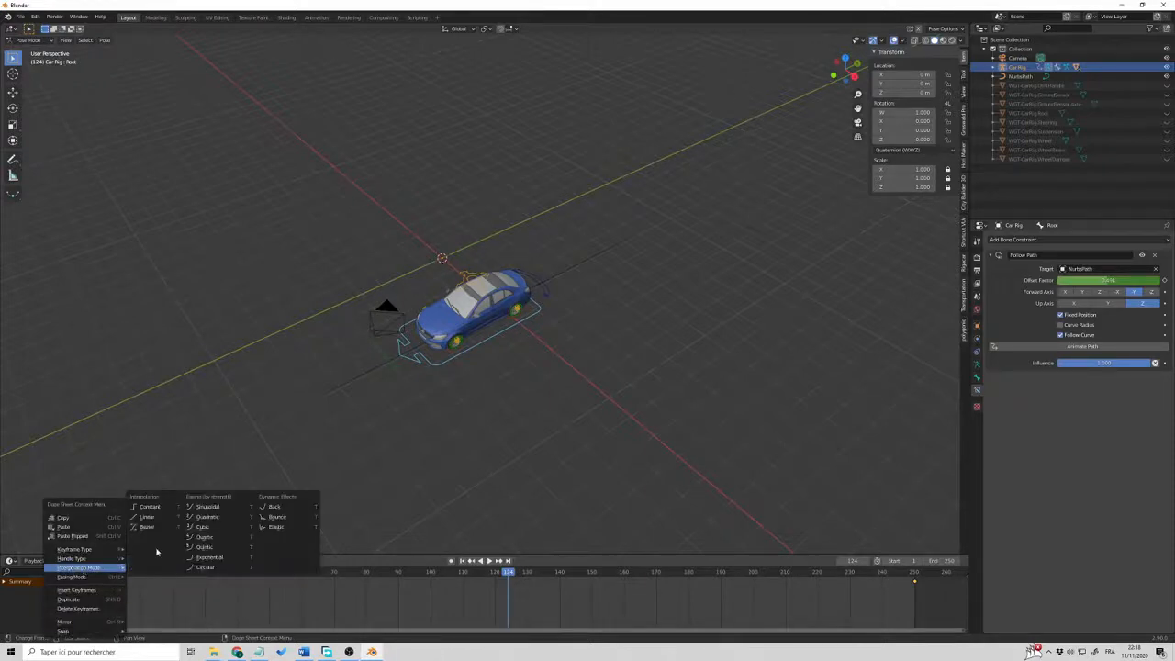
pyautogui.click(149, 518)
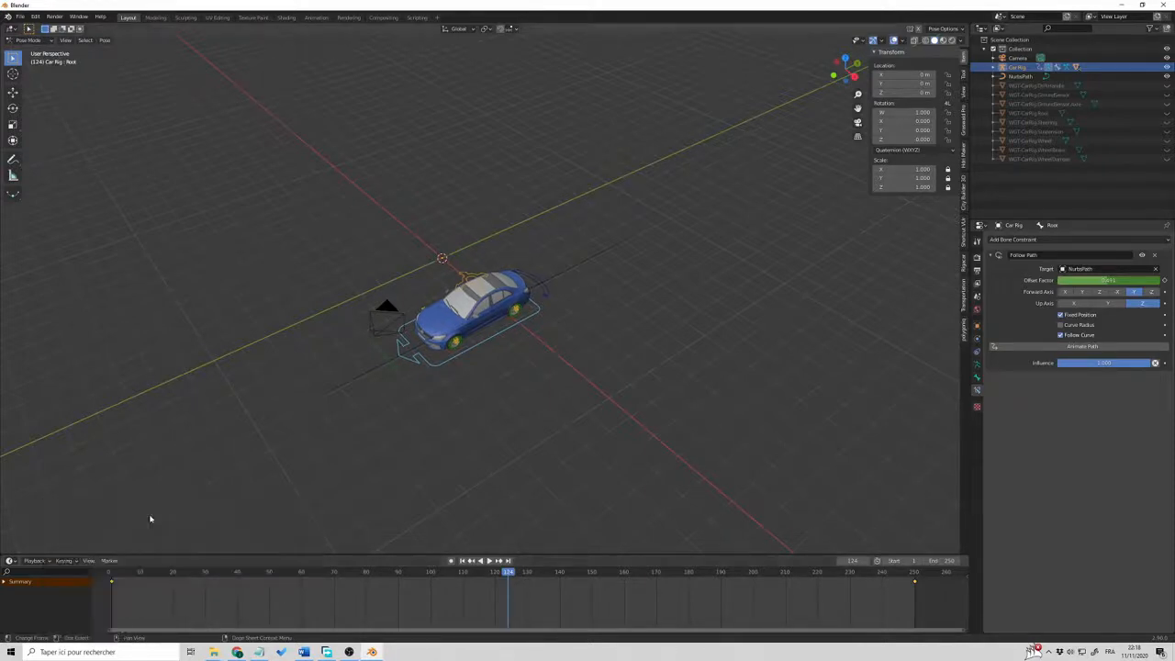
pyautogui.click(111, 573)
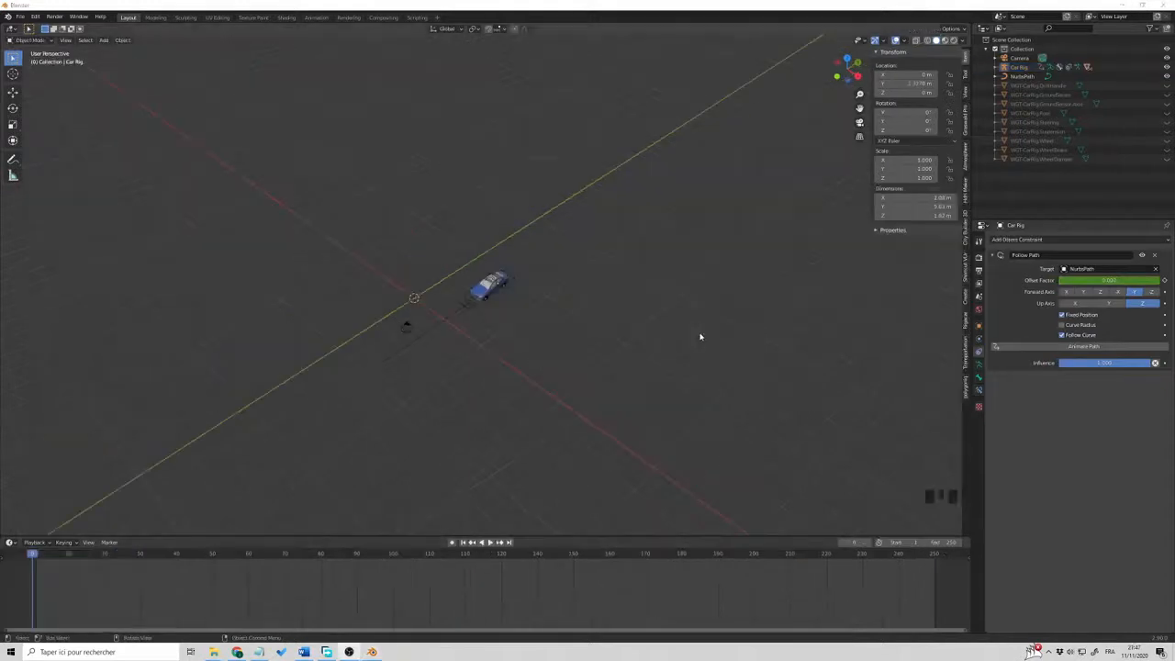
# Select the path curve in front of the car and switch it to Edit Mode
pyautogui.moveTo(653, 344); pyautogui.dragTo(656, 310, button='middle')
pyautogui.scroll(-2, 542, 370)
pyautogui.moveTo(542, 370); pyautogui.dragTo(532, 398, button='middle')
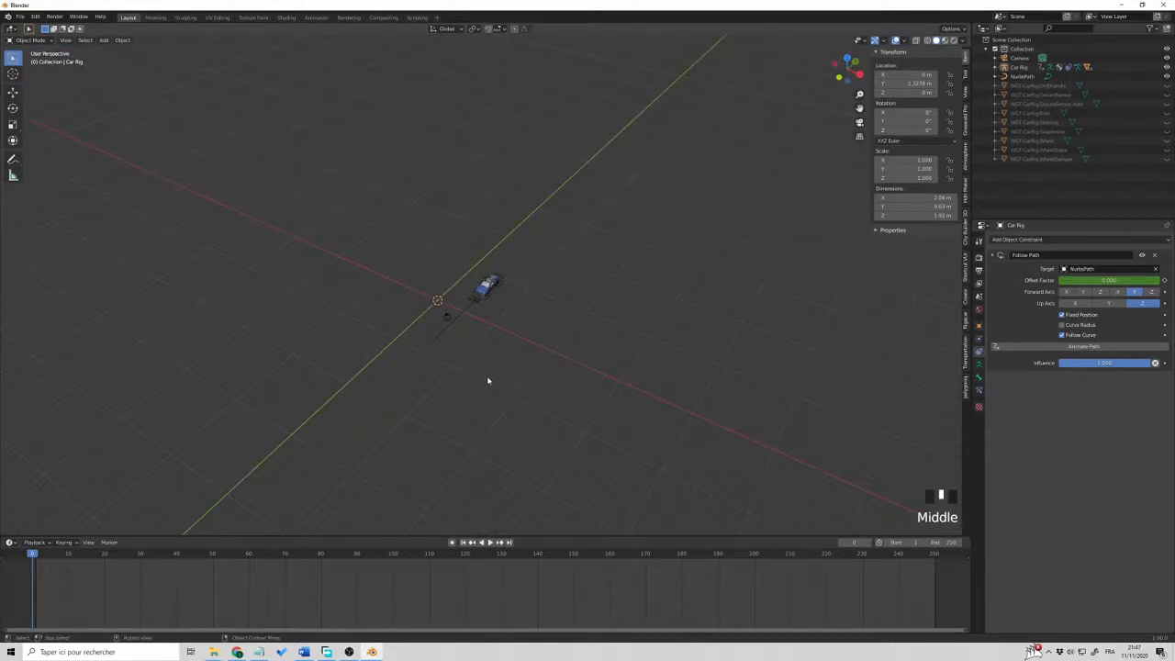
pyautogui.scroll(1, 441, 339)
pyautogui.click(444, 340)
pyautogui.press('Tab')
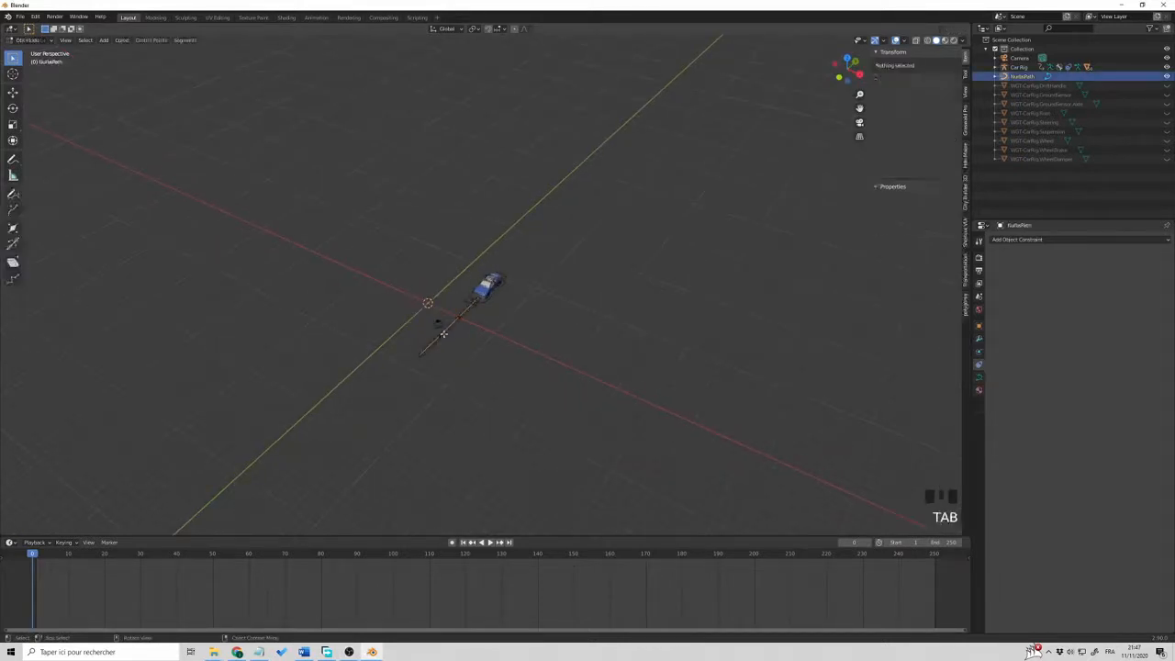
# Extrude the path's end point straight ahead of the car to about 26.8 m in local X
pyautogui.keyDown('shift'); pyautogui.moveTo(473, 394); pyautogui.dragTo(564, 278, button='middle'); pyautogui.keyUp('shift')
pyautogui.keyDown('shift'); pyautogui.scroll(2, 584, 278); pyautogui.keyUp('shift')
pyautogui.scroll(-2, 564, 332)
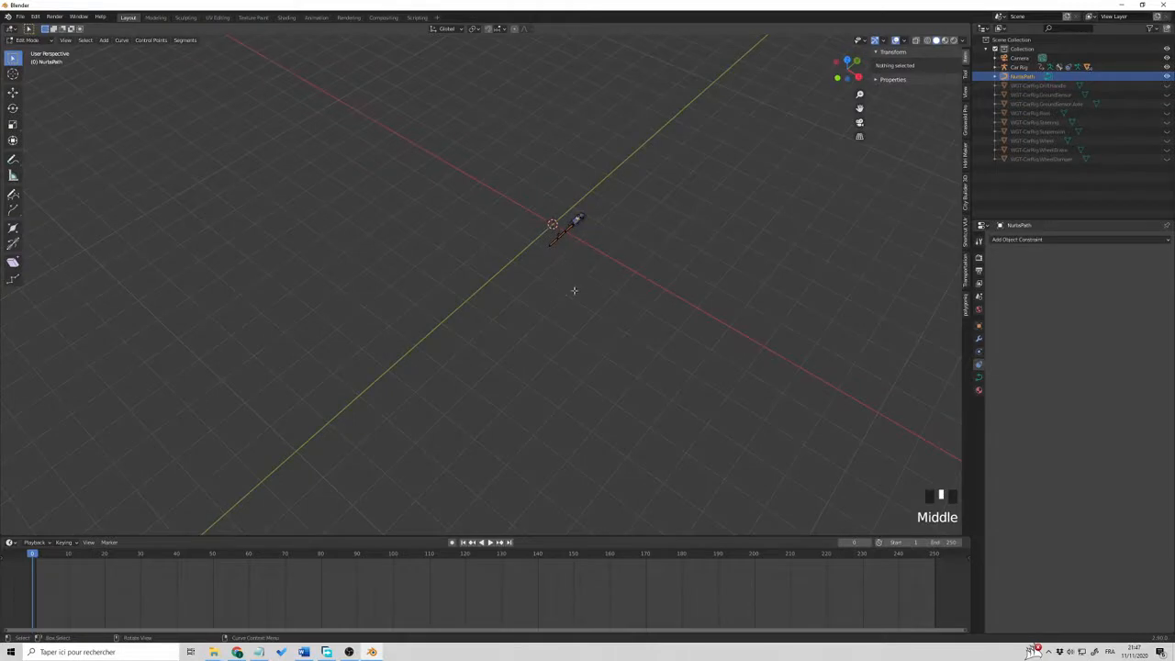
pyautogui.scroll(2, 590, 279)
pyautogui.click(581, 226)
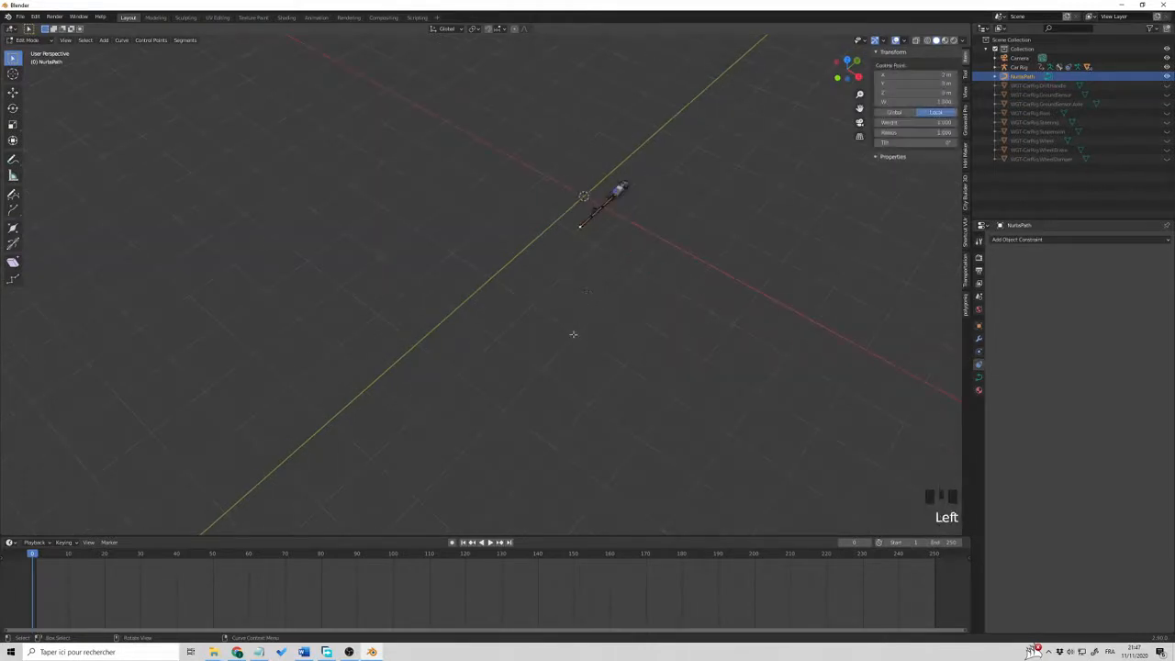
pyautogui.scroll(-2, 573, 334)
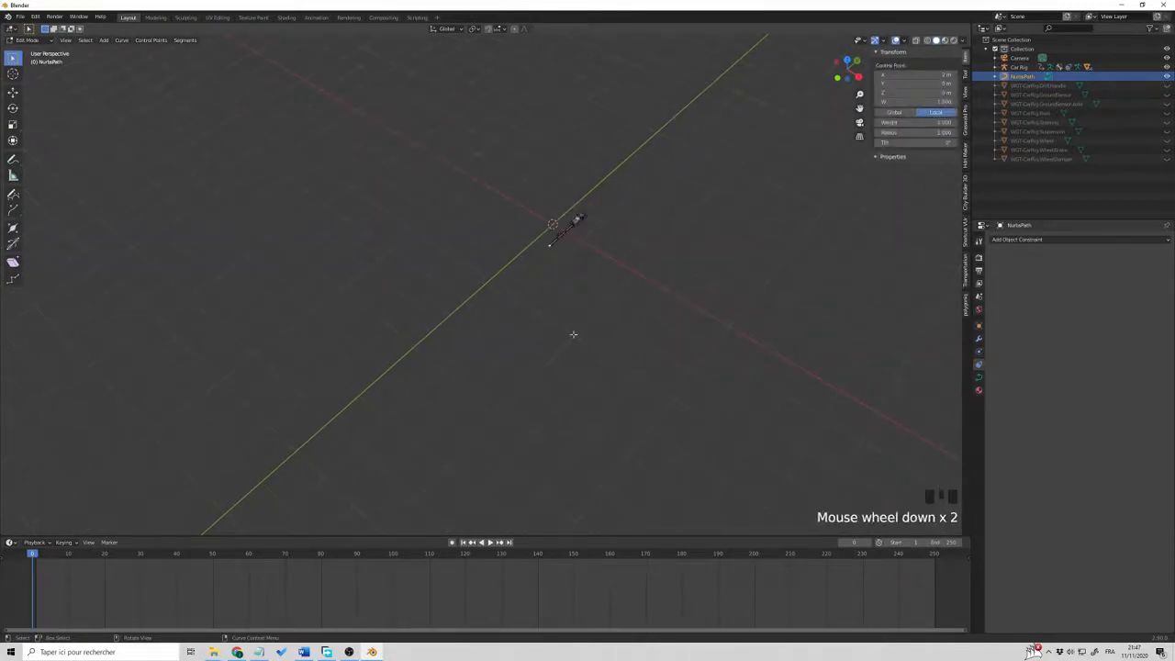
pyautogui.press('e')
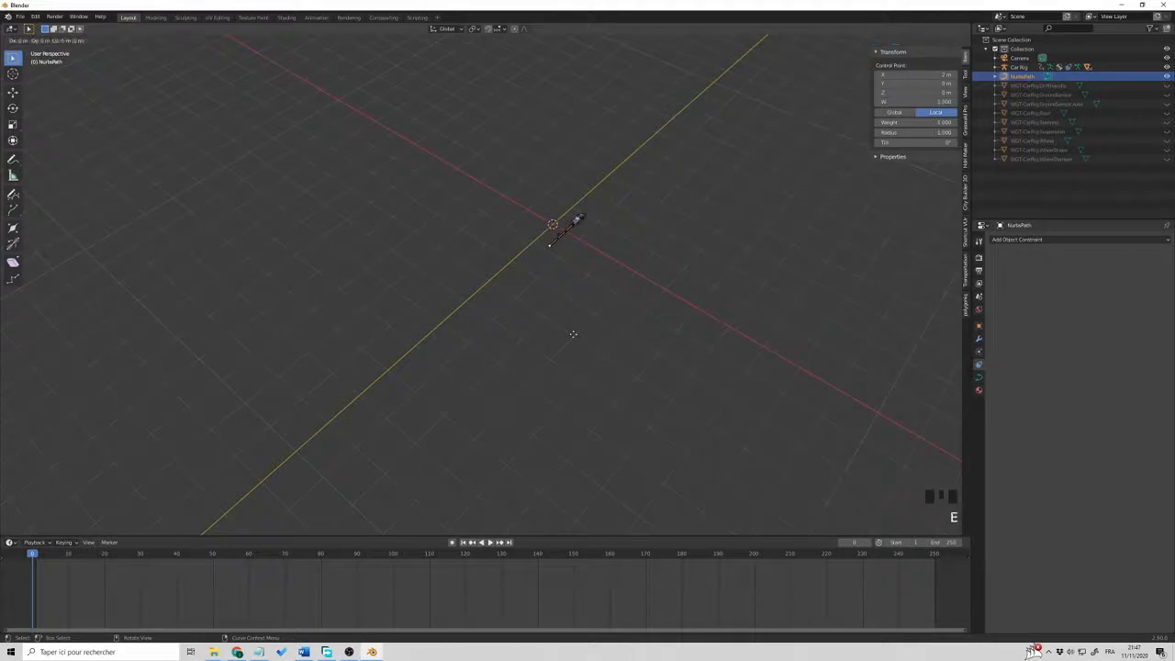
pyautogui.click(269, 519)
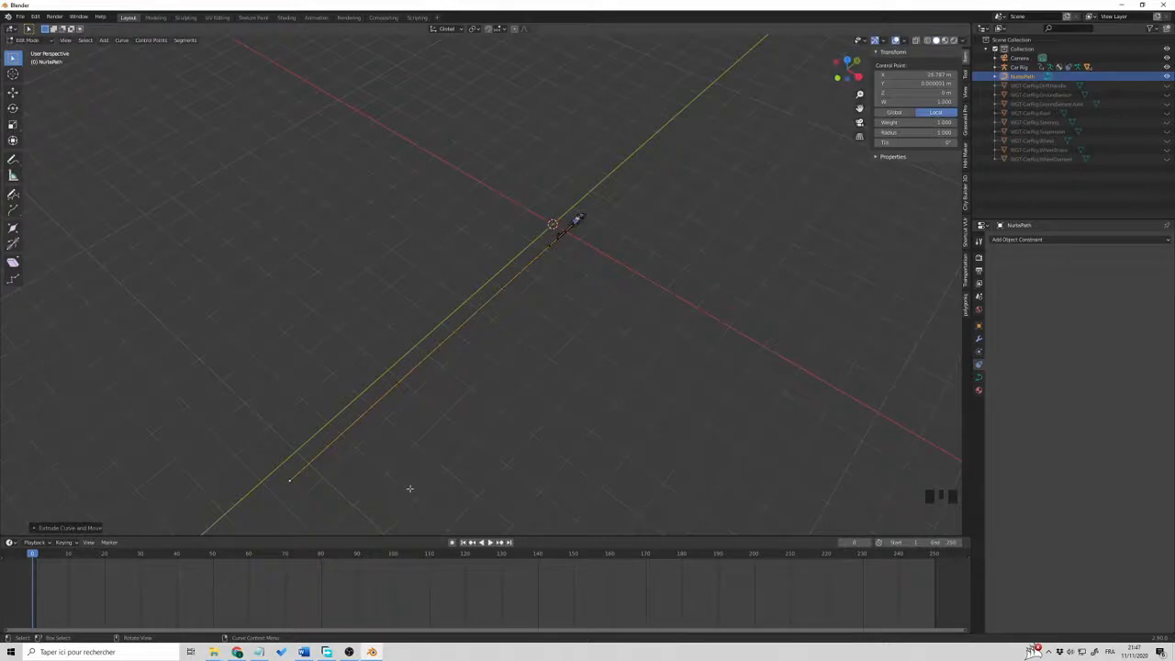
# Extrude a short further segment from the path's end, straight ahead to about 28.1 m in local X
pyautogui.keyDown('shift'); pyautogui.moveTo(400, 481); pyautogui.dragTo(545, 320, button='middle'); pyautogui.keyUp('shift')
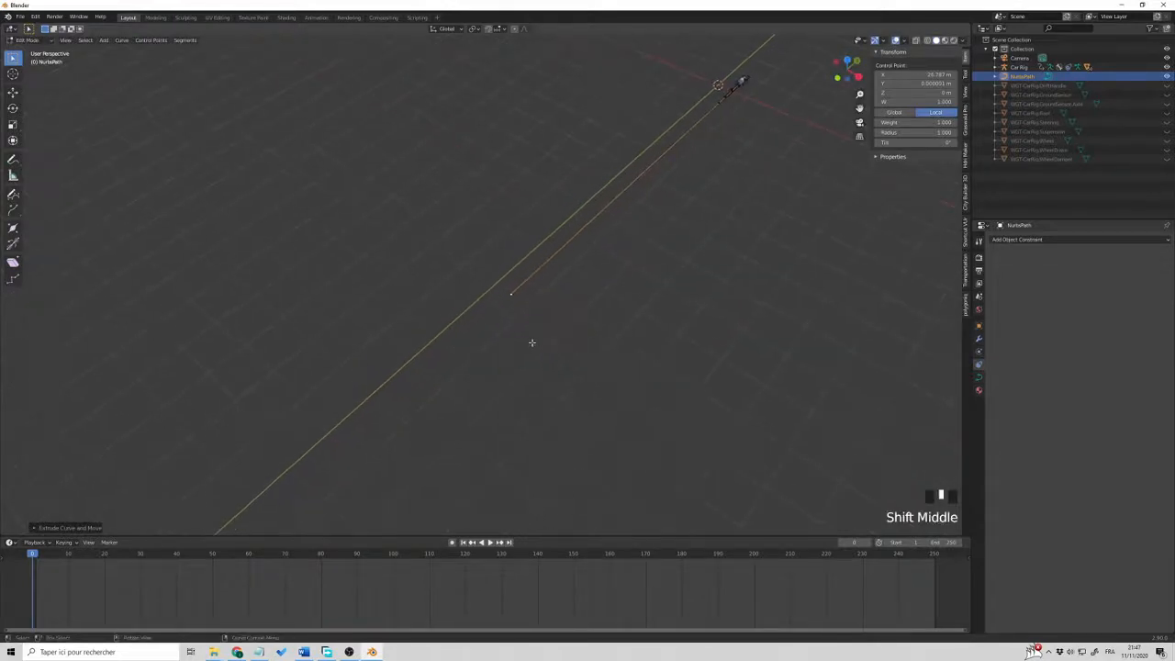
pyautogui.press('e')
pyautogui.click(519, 353)
pyautogui.scroll(5, 519, 353)
pyautogui.keyDown('shift'); pyautogui.moveTo(535, 343); pyautogui.dragTo(567, 343, button='middle'); pyautogui.keyUp('shift')
pyautogui.keyDown('shift'); pyautogui.moveTo(540, 304); pyautogui.dragTo(546, 365, button='middle'); pyautogui.keyUp('shift')
pyautogui.scroll(-2, 546, 328)
pyautogui.scroll(2, 536, 361)
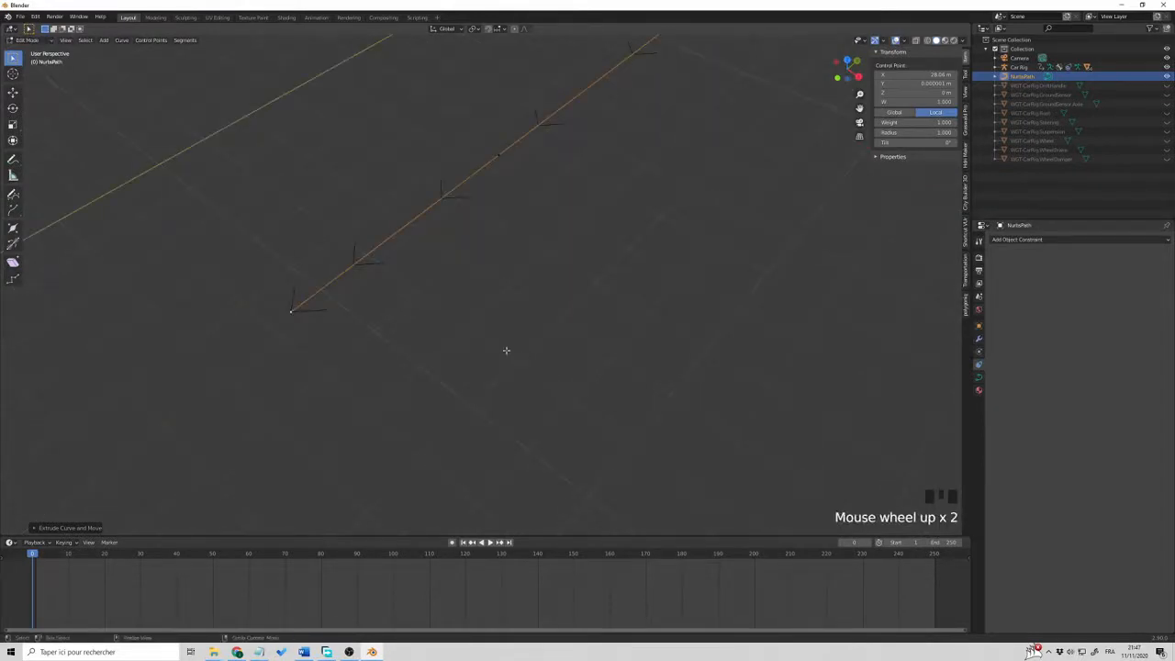
pyautogui.scroll(-7, 483, 325)
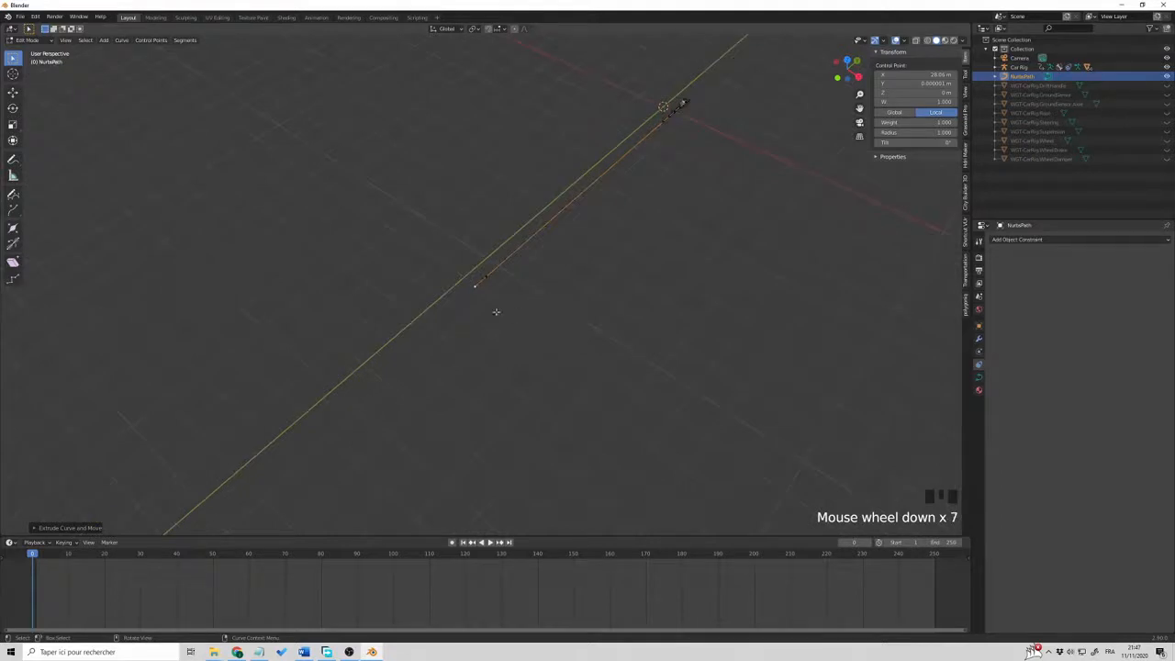
# Extrude another end point to about 30.9 m in local X and shift it sideways along global X to about 4.4 m in local Y
pyautogui.press('e')
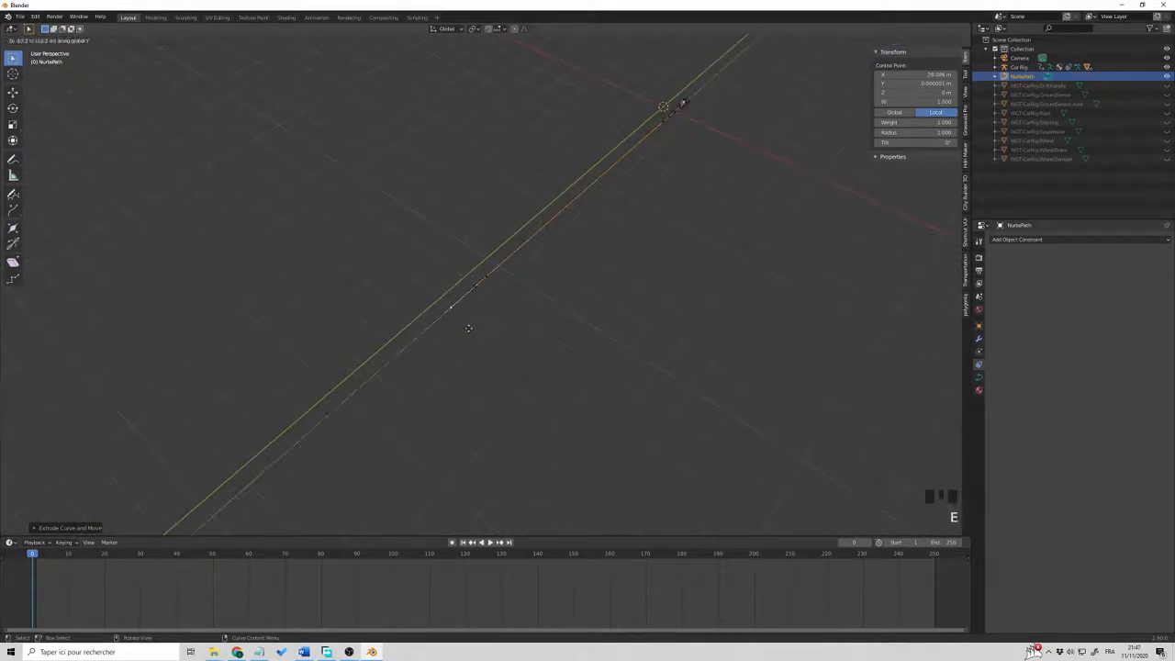
pyautogui.click(480, 336)
pyautogui.scroll(2, 478, 339)
pyautogui.scroll(2, 479, 347)
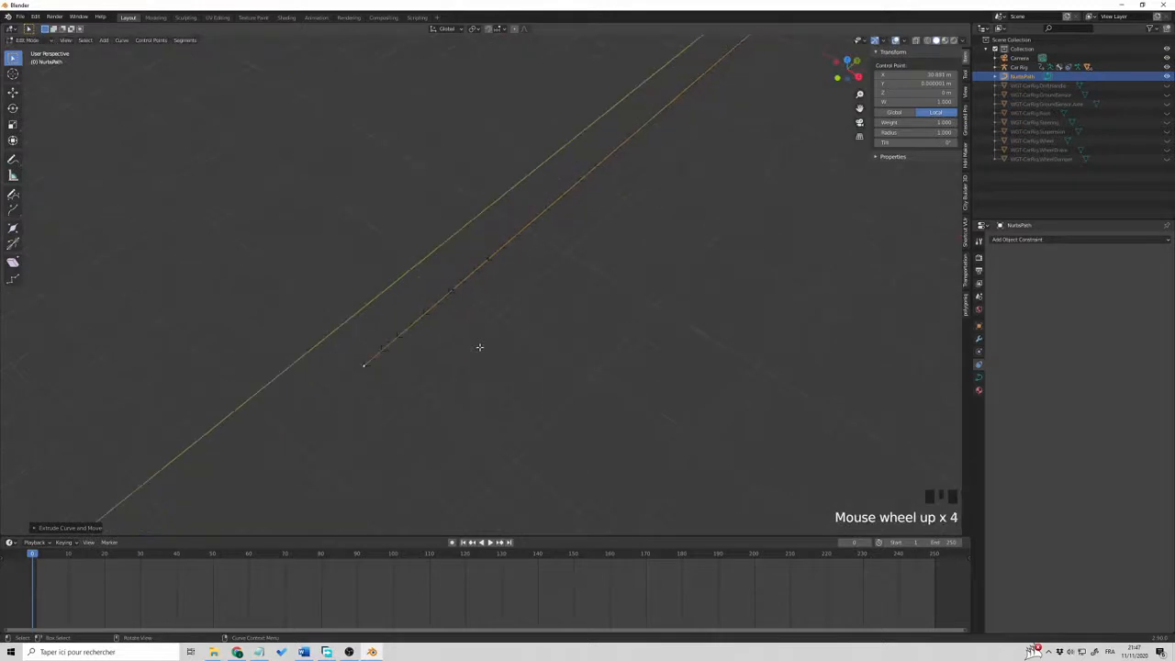
pyautogui.scroll(-1, 409, 367)
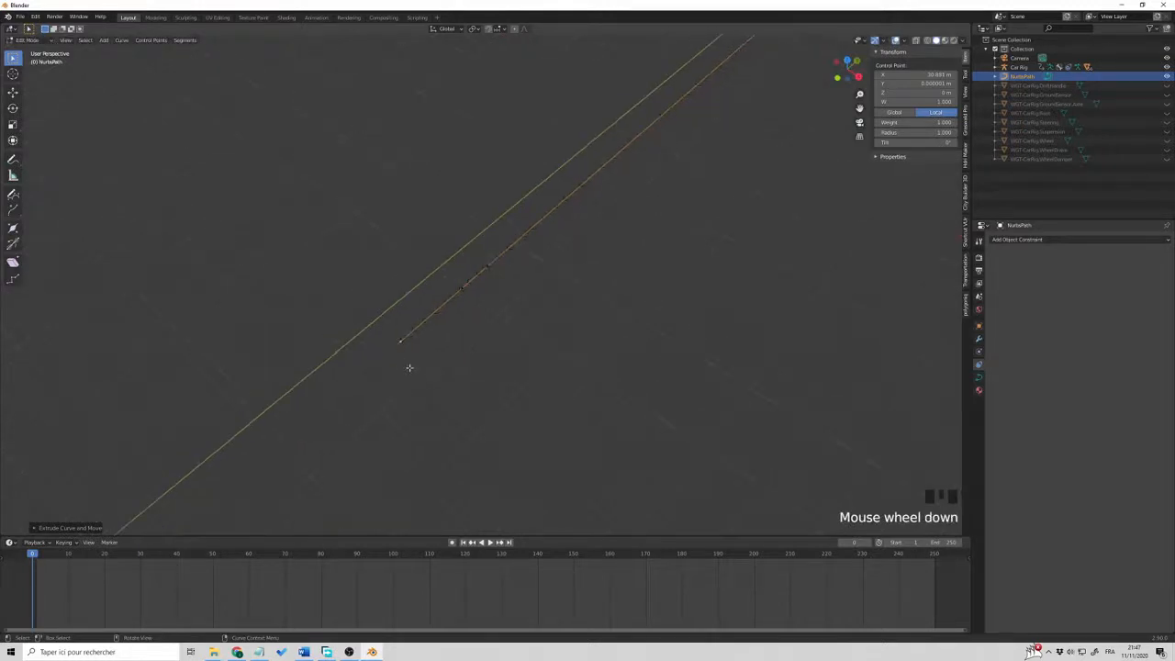
pyautogui.press('g')
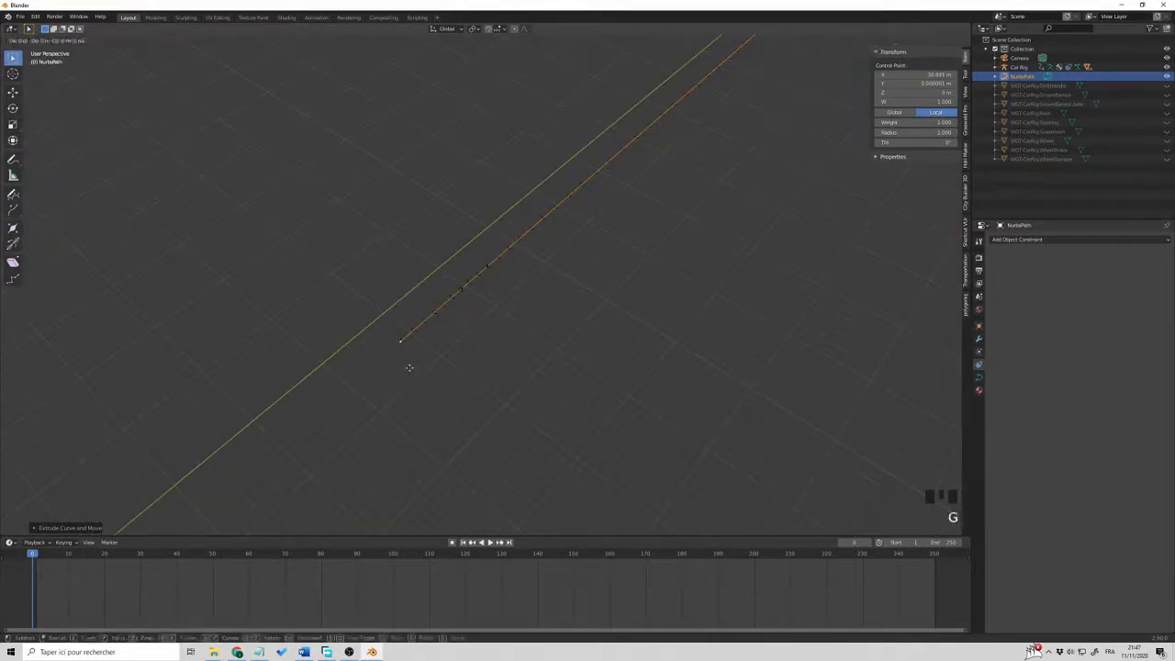
pyautogui.press('x')
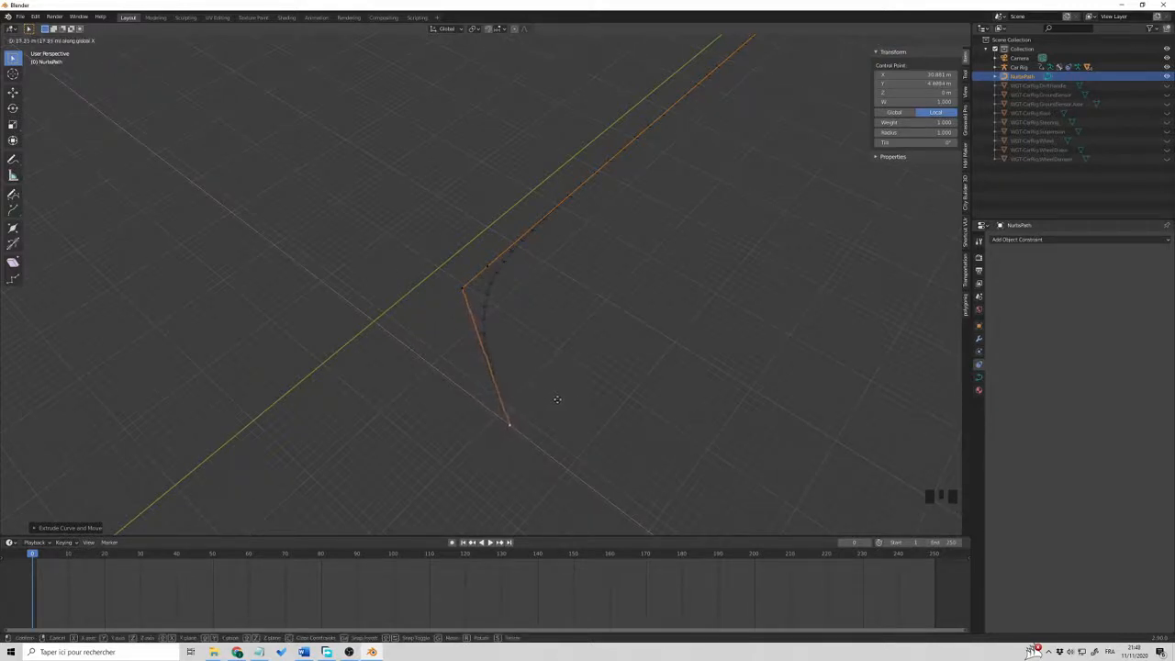
pyautogui.click(557, 398)
# Extrude the path's end point along global X to about 13.7 m in local Y to extend the bend
pyautogui.keyDown('shift'); pyautogui.moveTo(569, 414); pyautogui.dragTo(441, 326, button='middle'); pyautogui.keyUp('shift')
pyautogui.press('e')
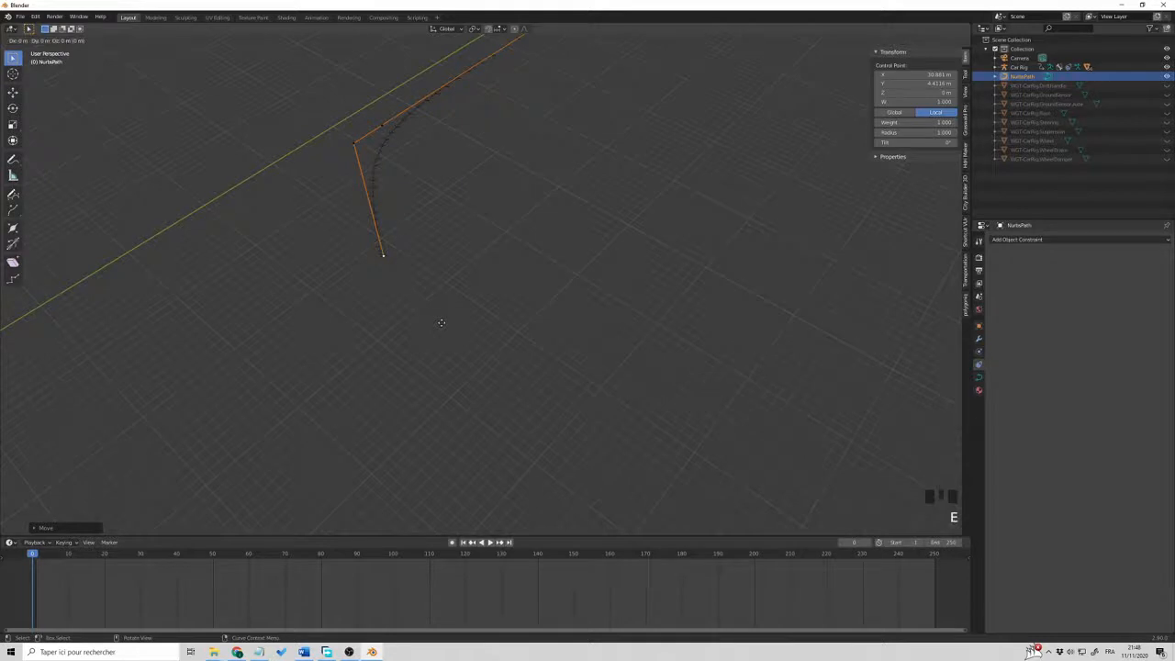
pyautogui.press('x')
pyautogui.click(754, 474)
pyautogui.scroll(-2, 748, 474)
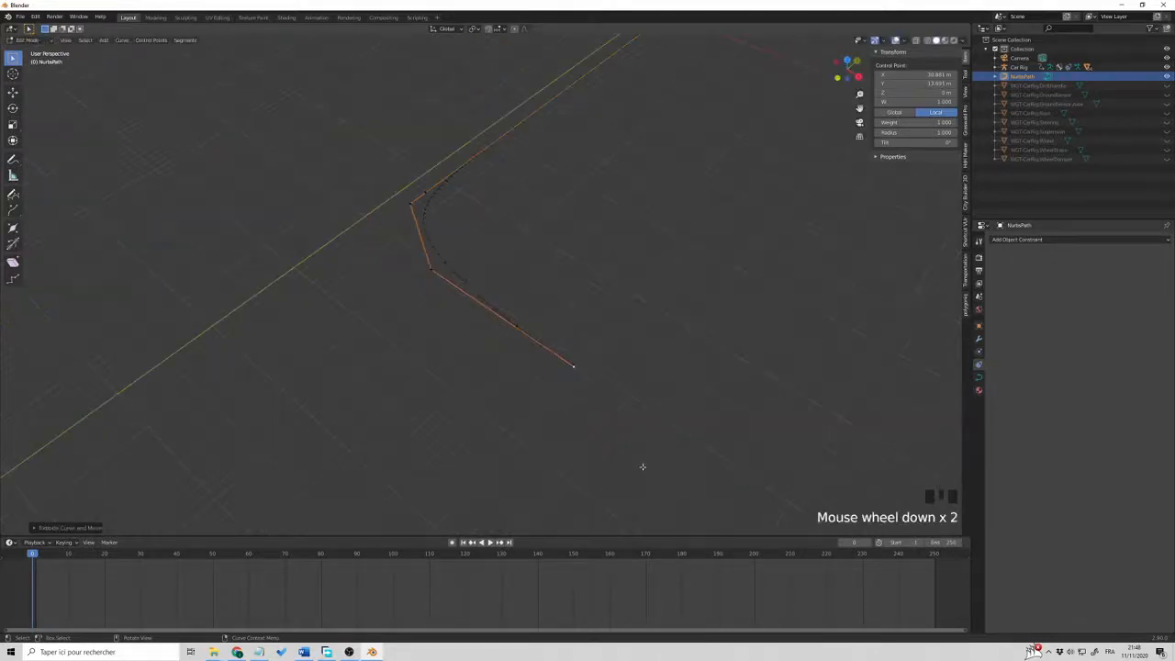
# Select the car rig, play its motion along the extended path and bring the timeline back to frame 3
pyautogui.moveTo(643, 466); pyautogui.dragTo(611, 465, button='middle')
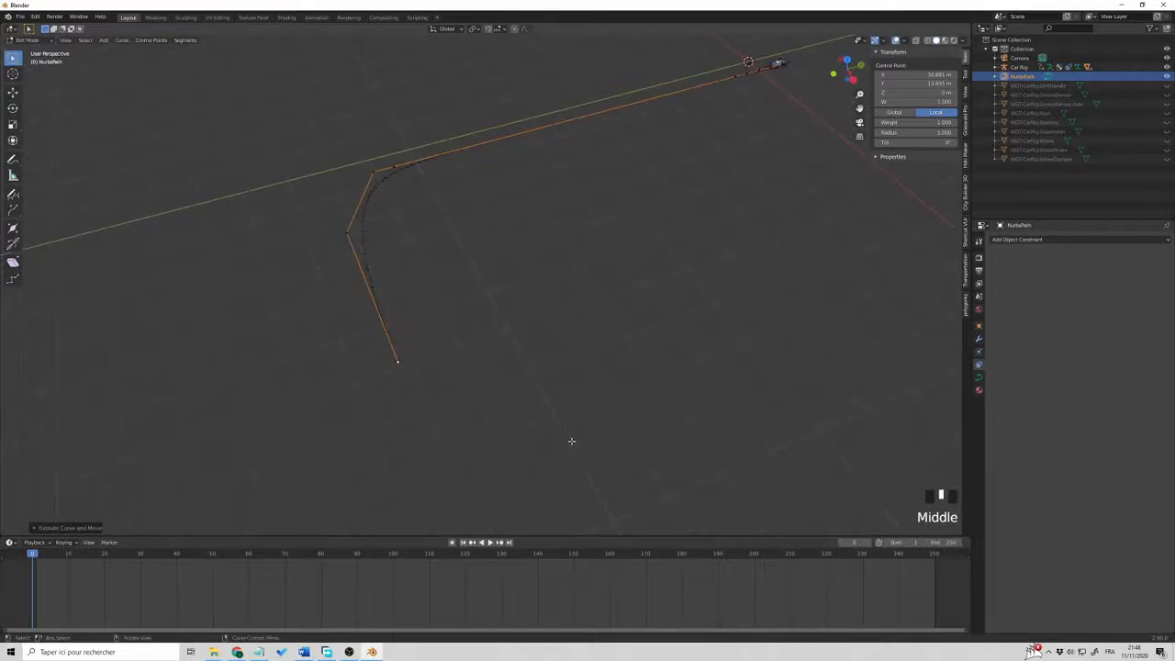
pyautogui.click(614, 265)
pyautogui.press('space')
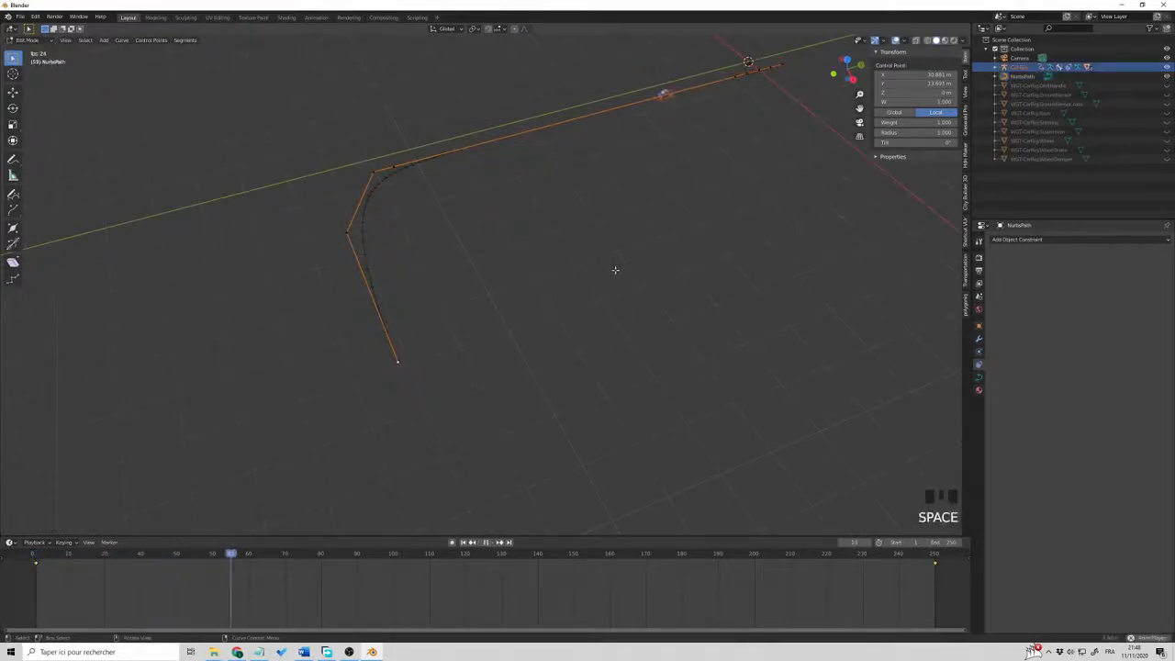
pyautogui.press('space')
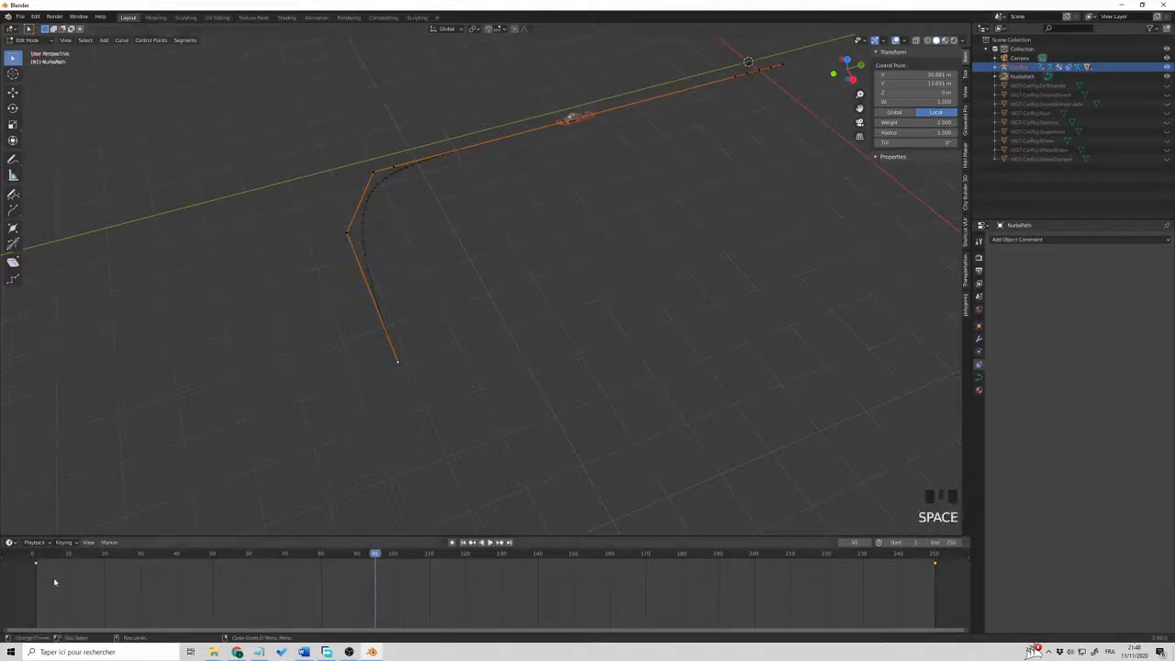
pyautogui.click(39, 556)
pyautogui.moveTo(38, 556); pyautogui.dragTo(42, 556)
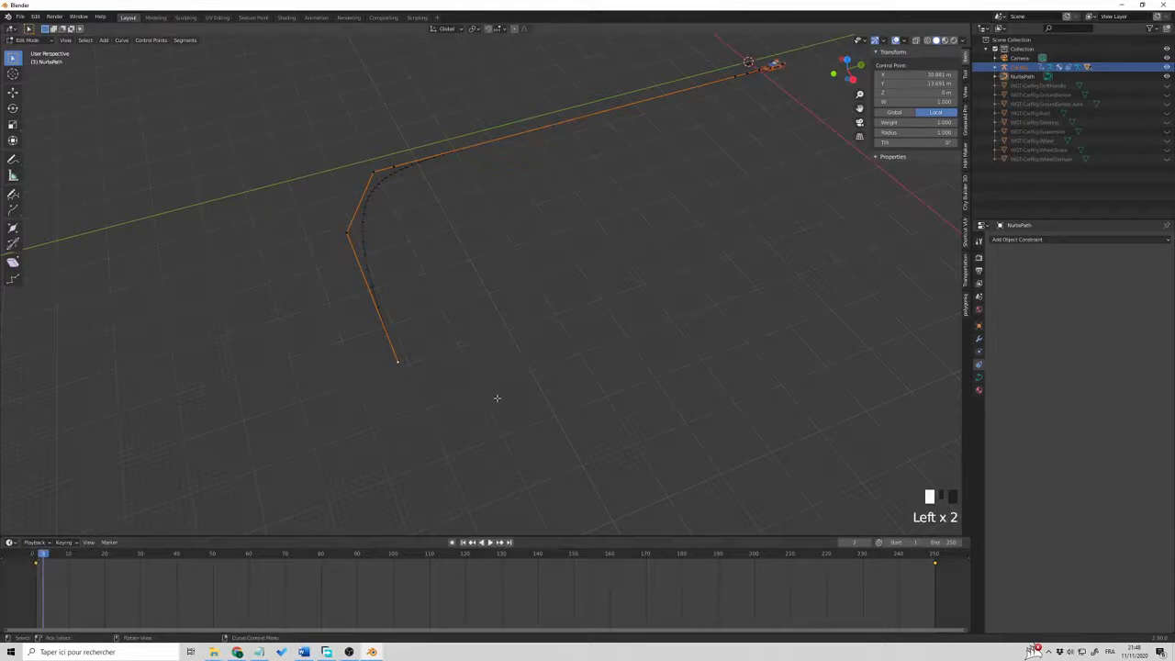
pyautogui.scroll(-1, 545, 350)
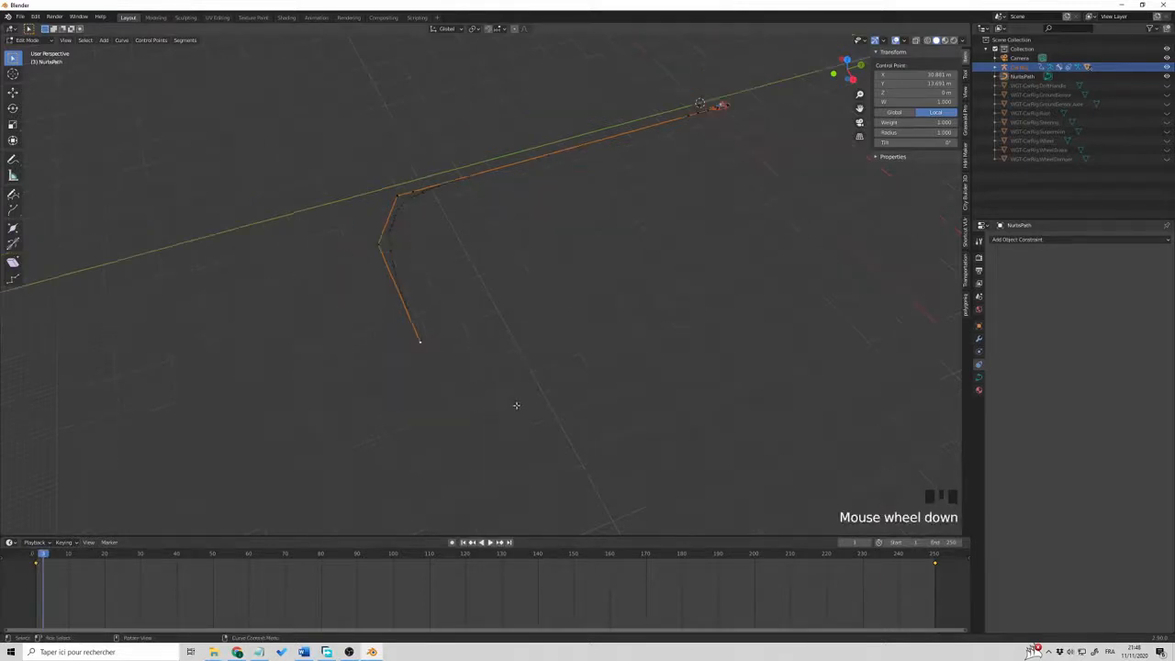
# Extrude the path's end point along global X to about 31.9 m in local Y
pyautogui.moveTo(461, 368)
pyautogui.keyDown('shift'); pyautogui.mouseDown(button='middle')
pyautogui.moveTo(459, 386)
pyautogui.moveTo(461, 363)
pyautogui.mouseUp(button='middle'); pyautogui.keyUp('shift')
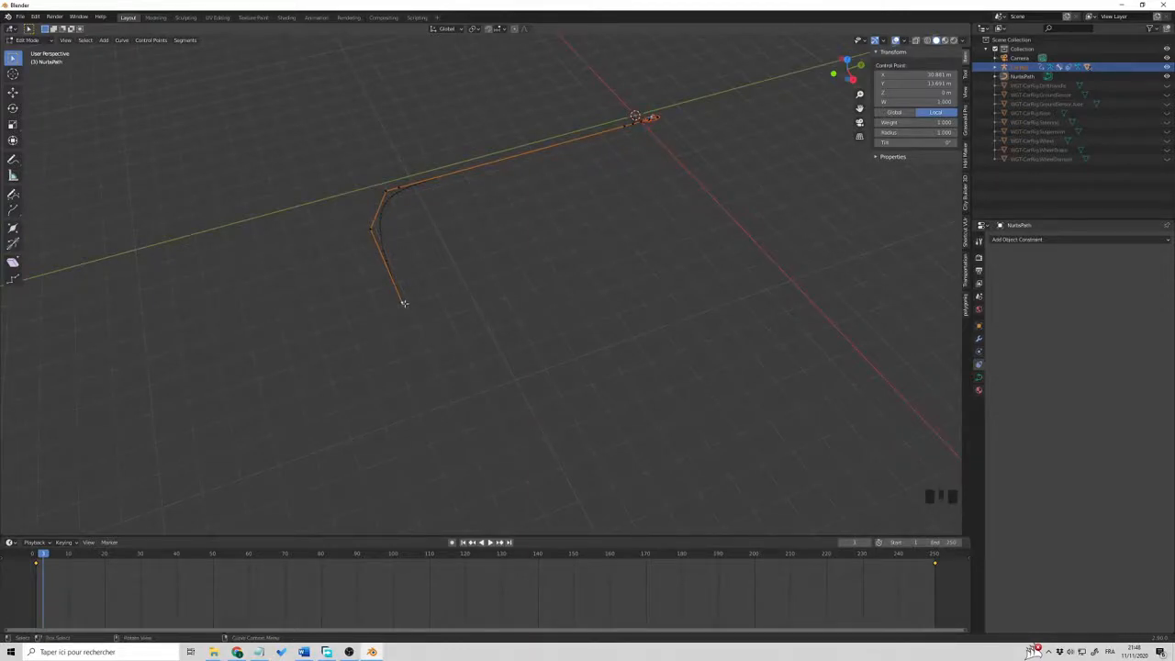
pyautogui.press('e')
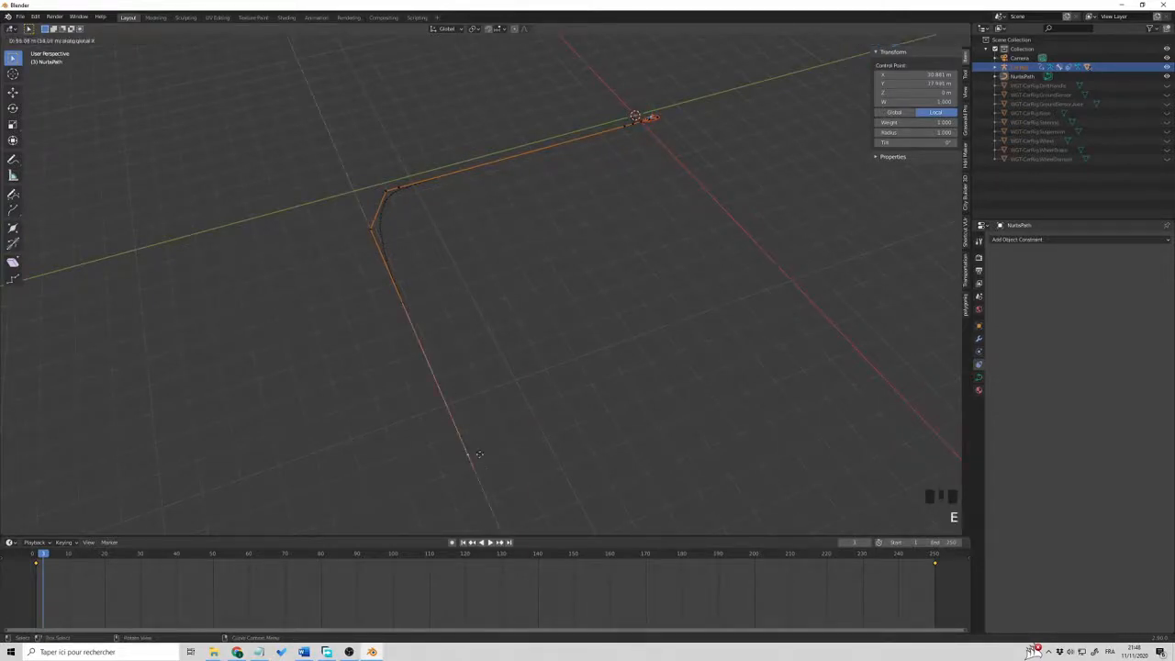
pyautogui.click(498, 494)
pyautogui.keyDown('shift'); pyautogui.moveTo(505, 487); pyautogui.dragTo(477, 328, button='middle'); pyautogui.keyUp('shift')
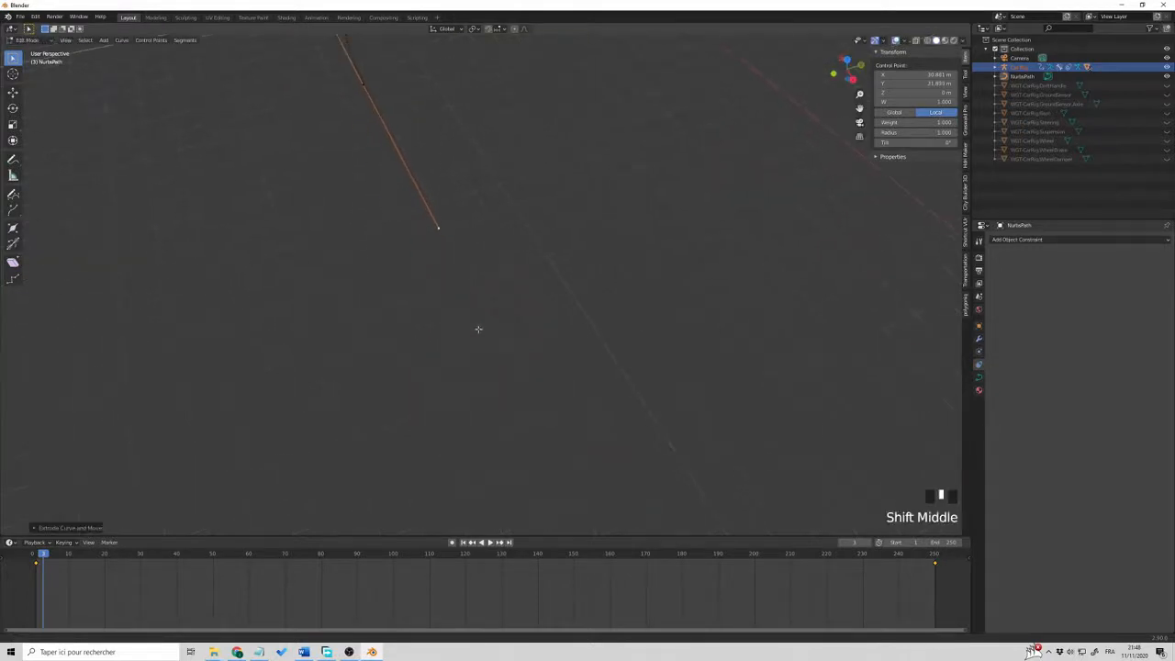
# Extrude two more end points straight on, a short segment and a longer one, to about 48.4 m in local Y
pyautogui.press('e')
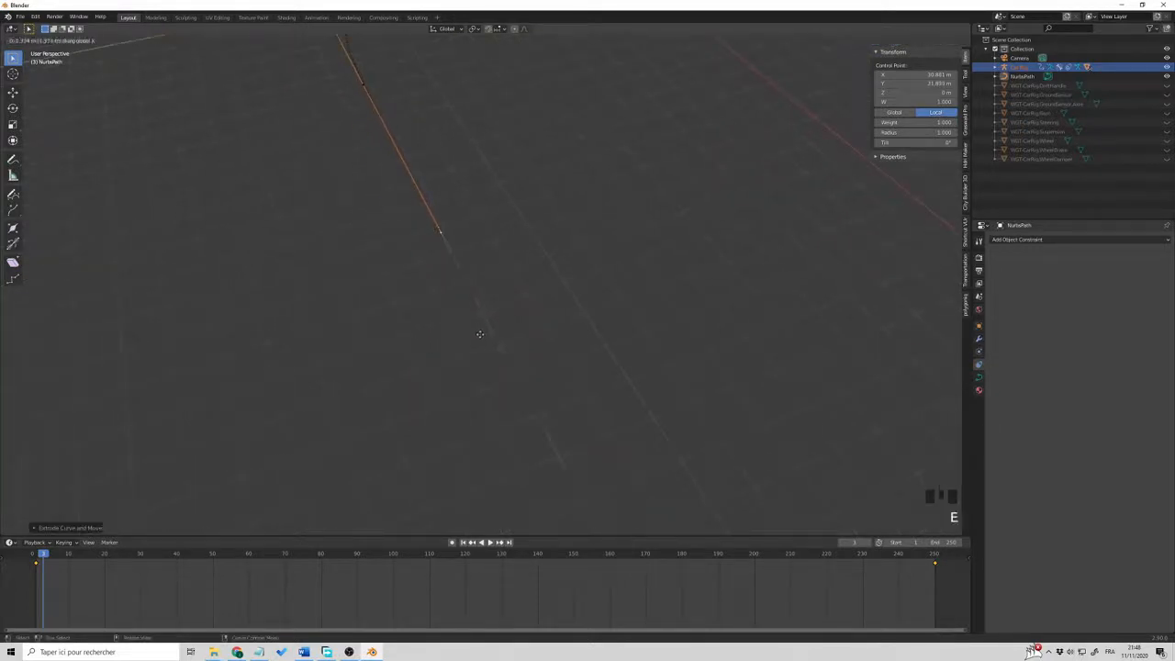
pyautogui.press('e')
pyautogui.click(574, 496)
pyautogui.moveTo(603, 362); pyautogui.dragTo(444, 283, button='middle')
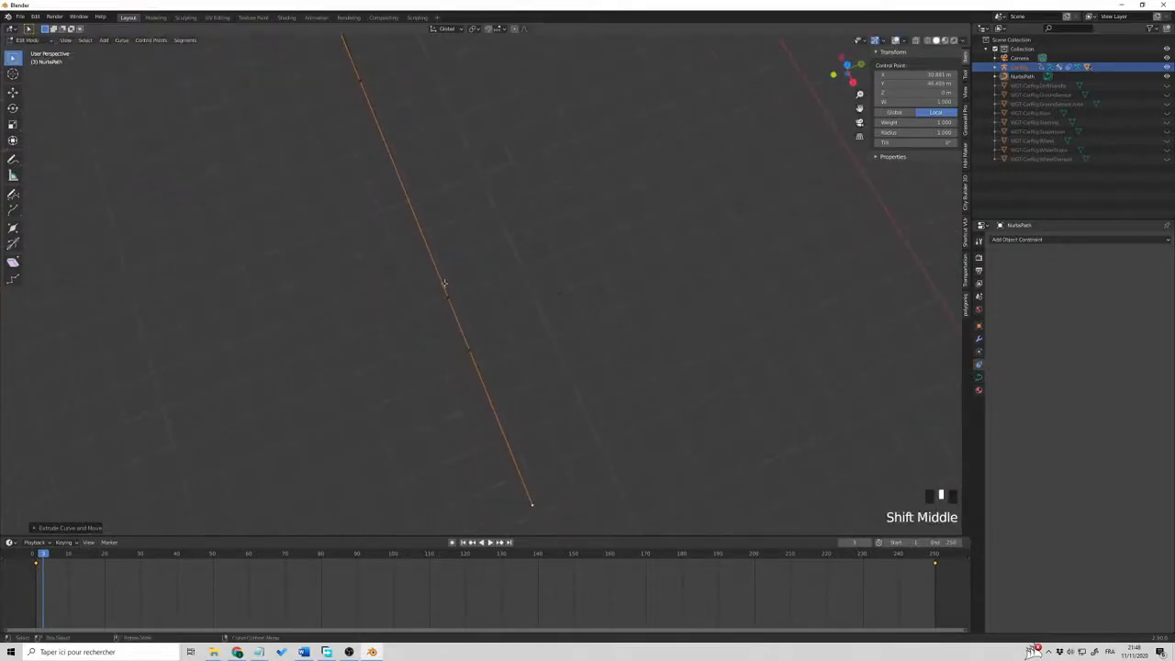
pyautogui.moveTo(451, 325); pyautogui.dragTo(540, 328, button='middle')
pyautogui.scroll(-4, 544, 280)
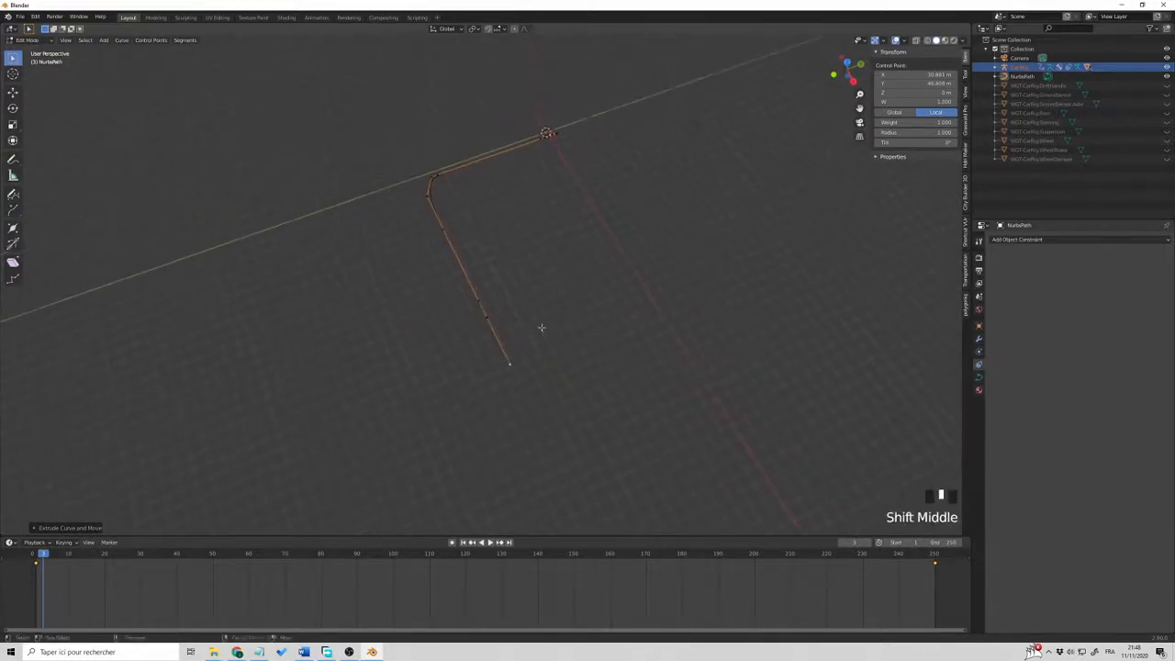
# Move the control point before the short segment sideways to about 27.5 m in local X and 32.2 m in local Y, curving the path
pyautogui.scroll(2, 537, 317)
pyautogui.click(474, 310)
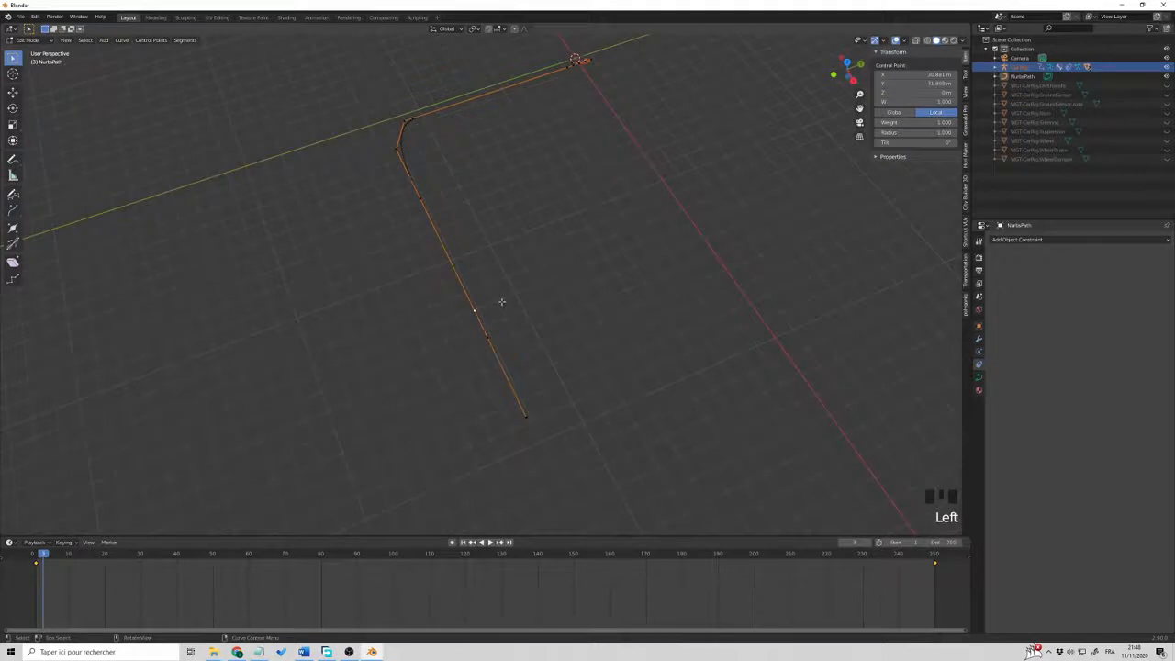
pyautogui.press('g')
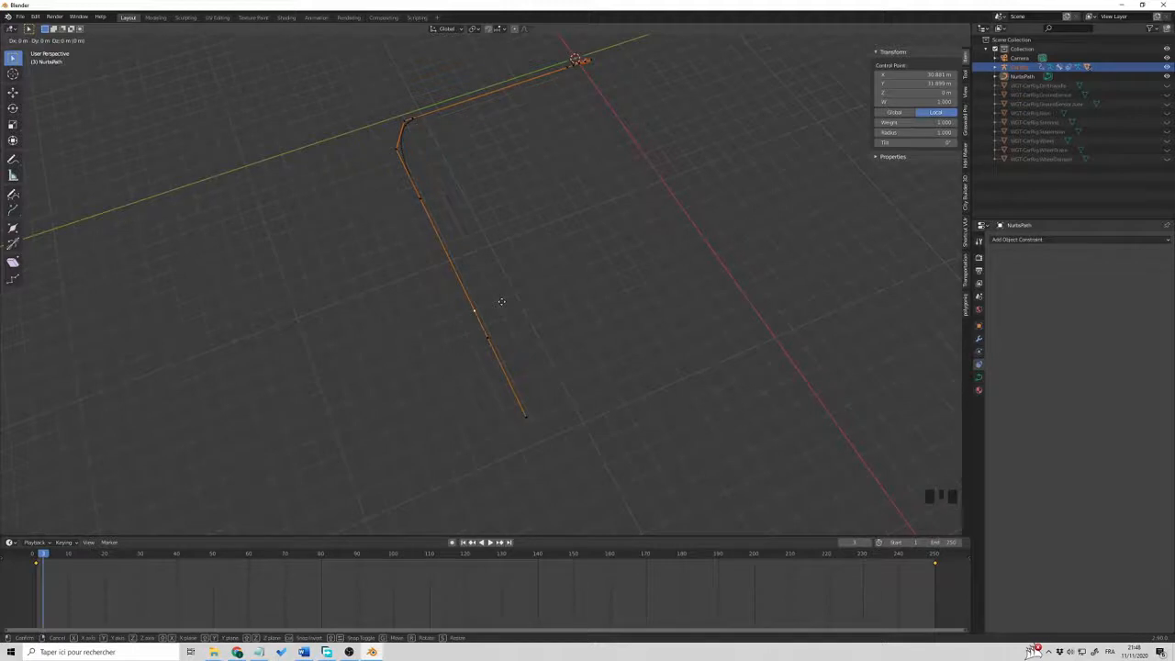
pyautogui.press('y')
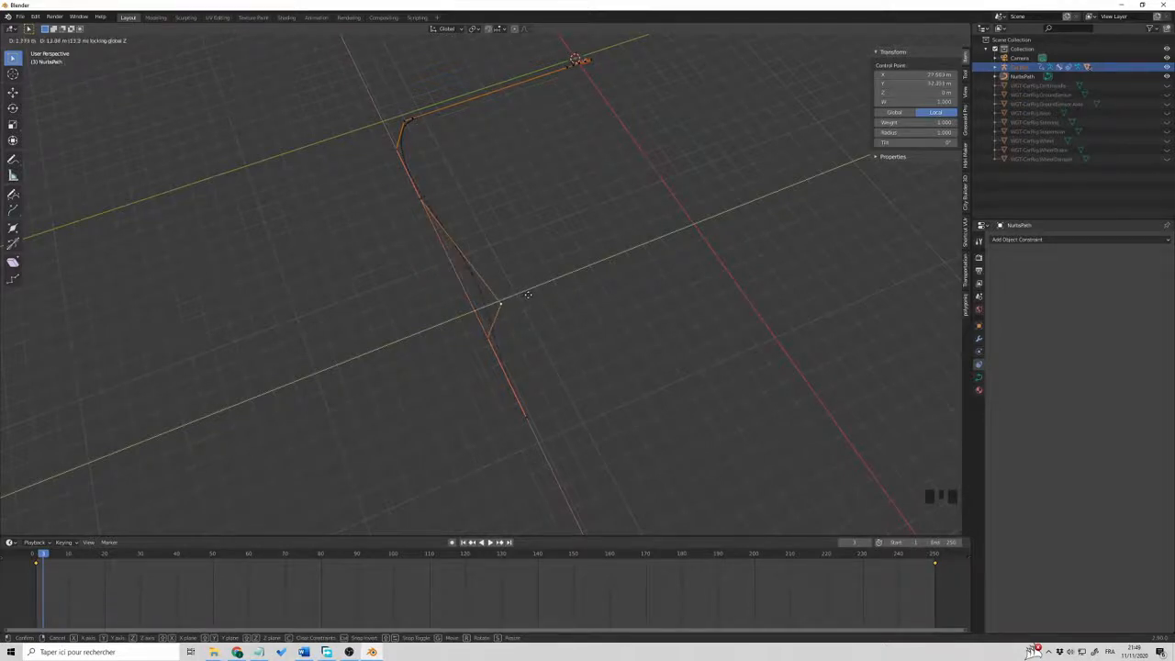
pyautogui.click(528, 294)
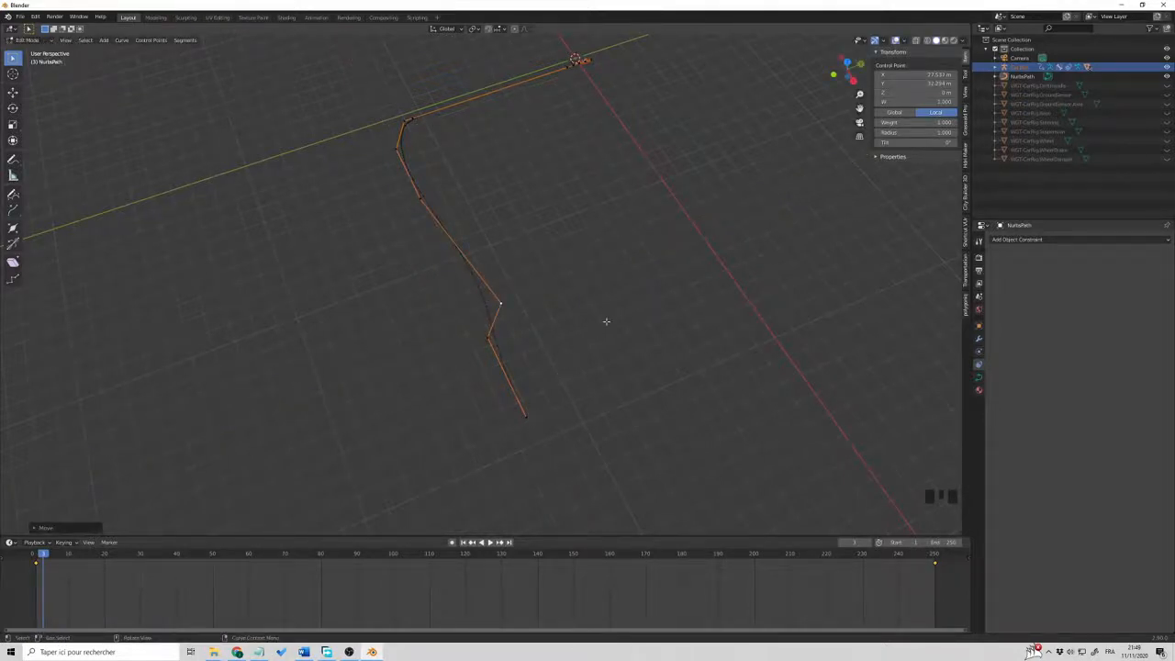
# Play the animation and return to Object Mode to watch the car follow the reshaped path
pyautogui.moveTo(606, 320); pyautogui.dragTo(592, 295, button='middle')
pyautogui.press('space')
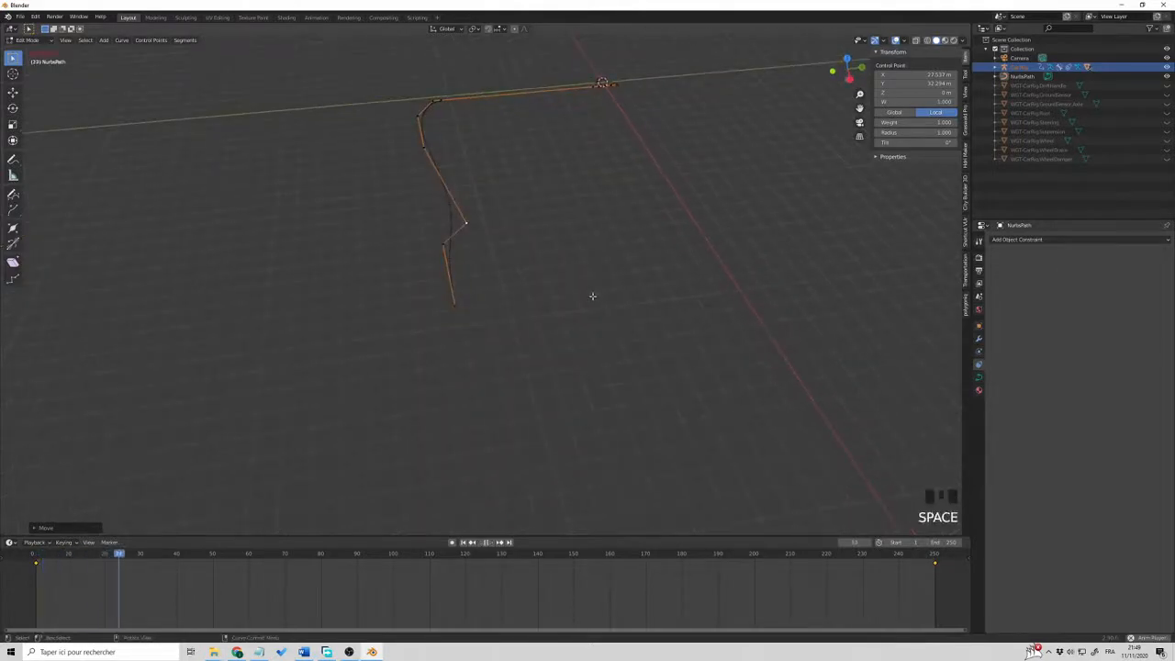
pyautogui.click(592, 295)
pyautogui.press('Tab')
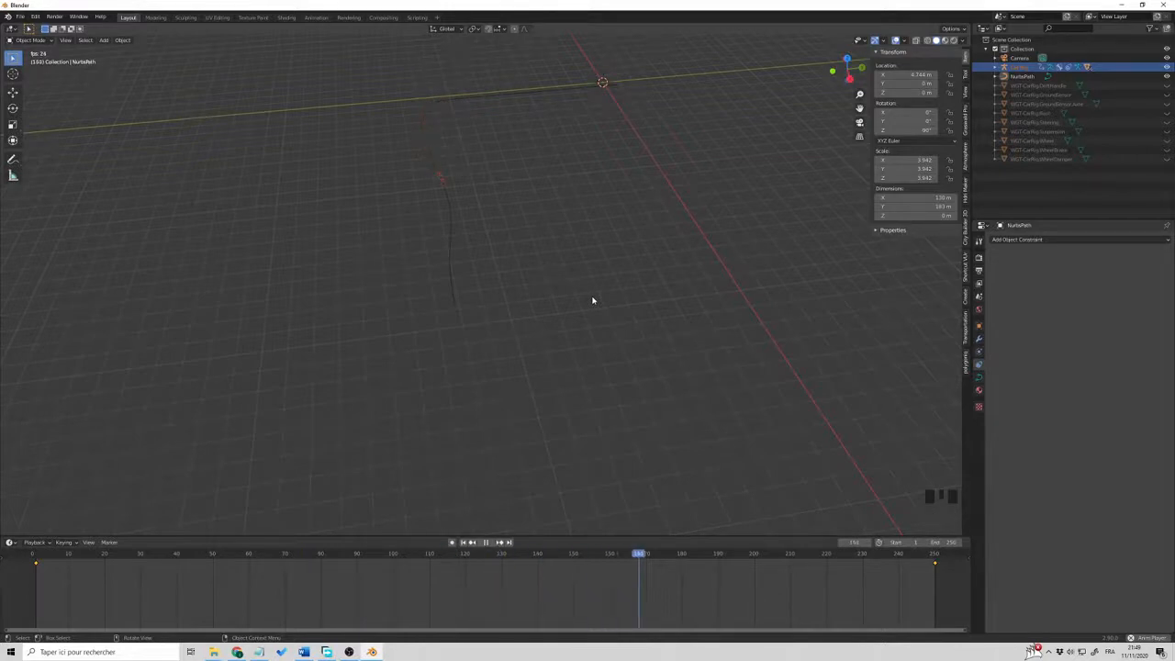
pyautogui.scroll(5, 591, 307)
pyautogui.scroll(-2, 588, 309)
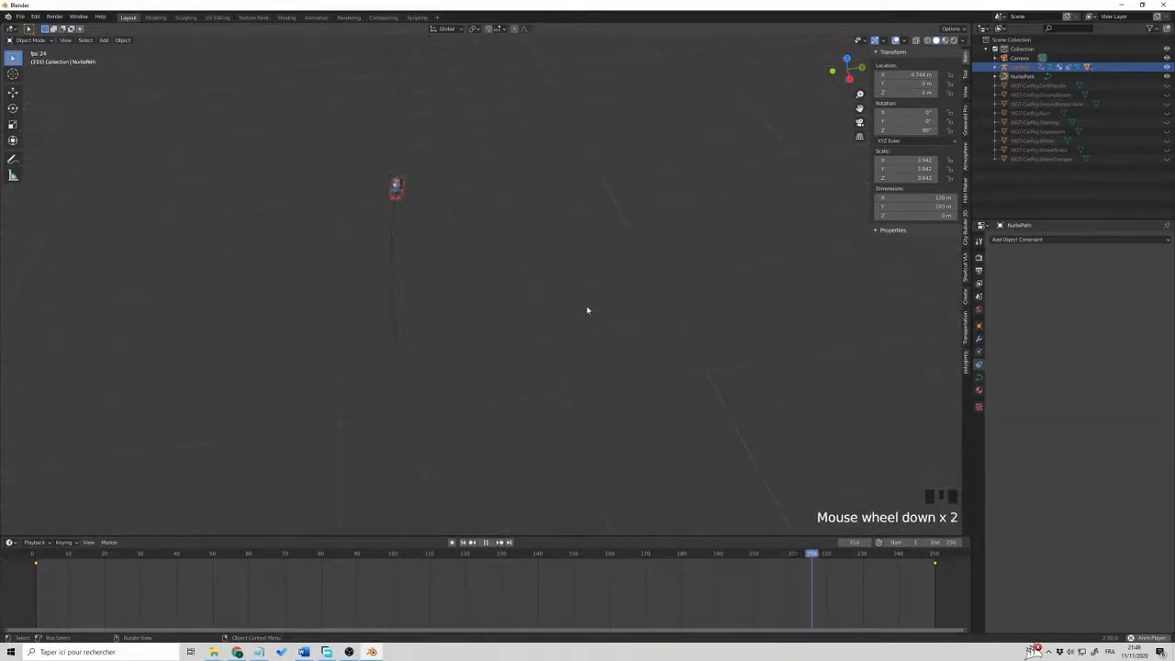
pyautogui.scroll(-1, 587, 310)
# Replay the animation from near the start of the timeline and watch the car from several angles along the path
pyautogui.click(46, 555)
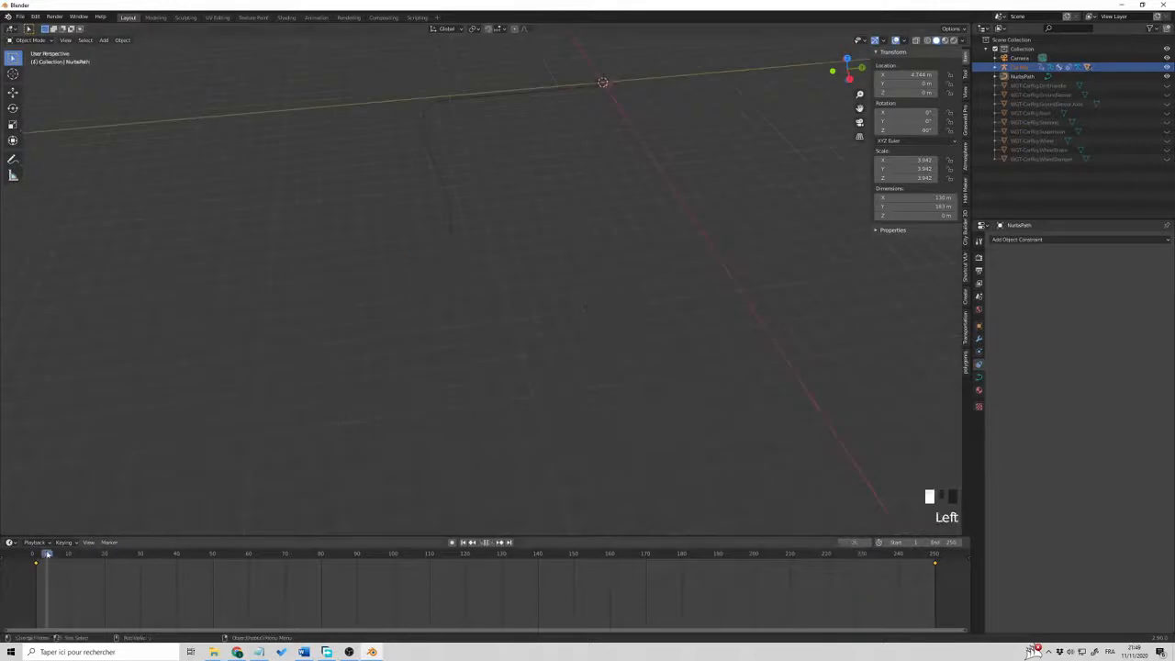
pyautogui.press('space')
pyautogui.press('KP_Decimal')
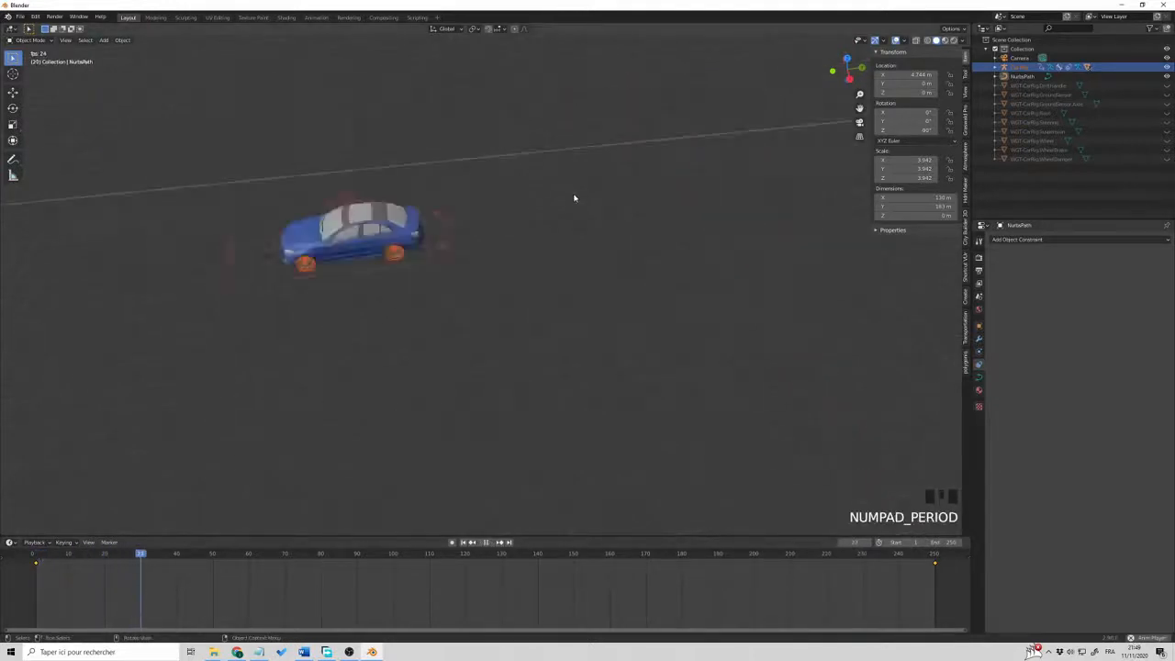
pyautogui.moveTo(575, 197); pyautogui.dragTo(967, 377, button='middle')
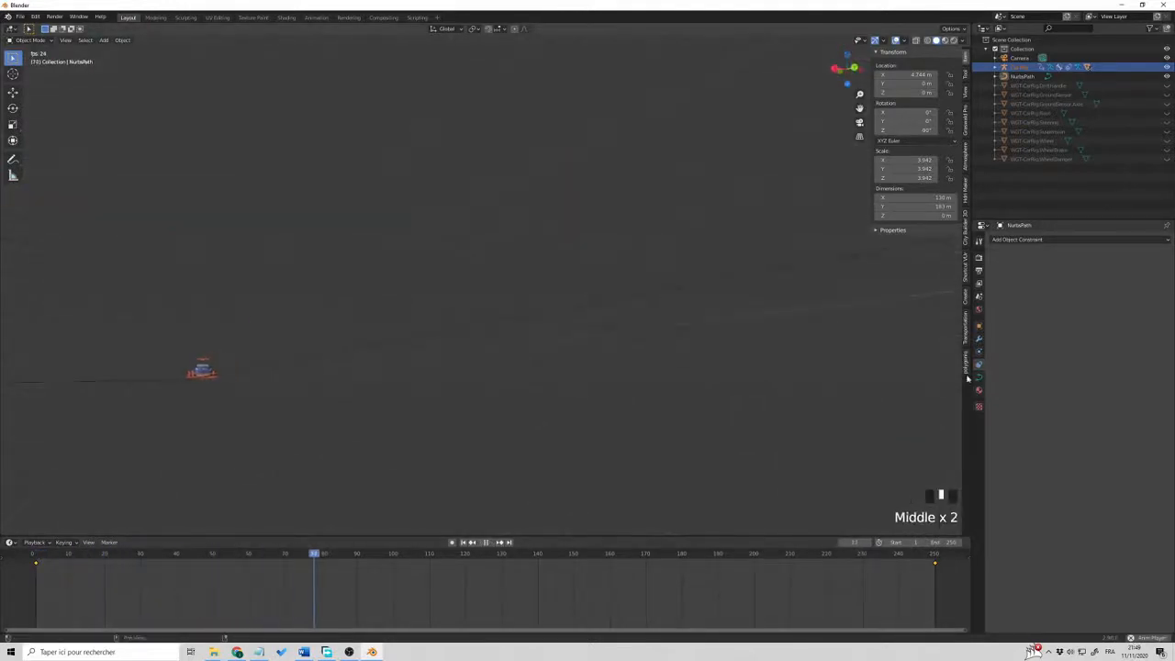
pyautogui.moveTo(700, 412); pyautogui.dragTo(97, 297, button='middle')
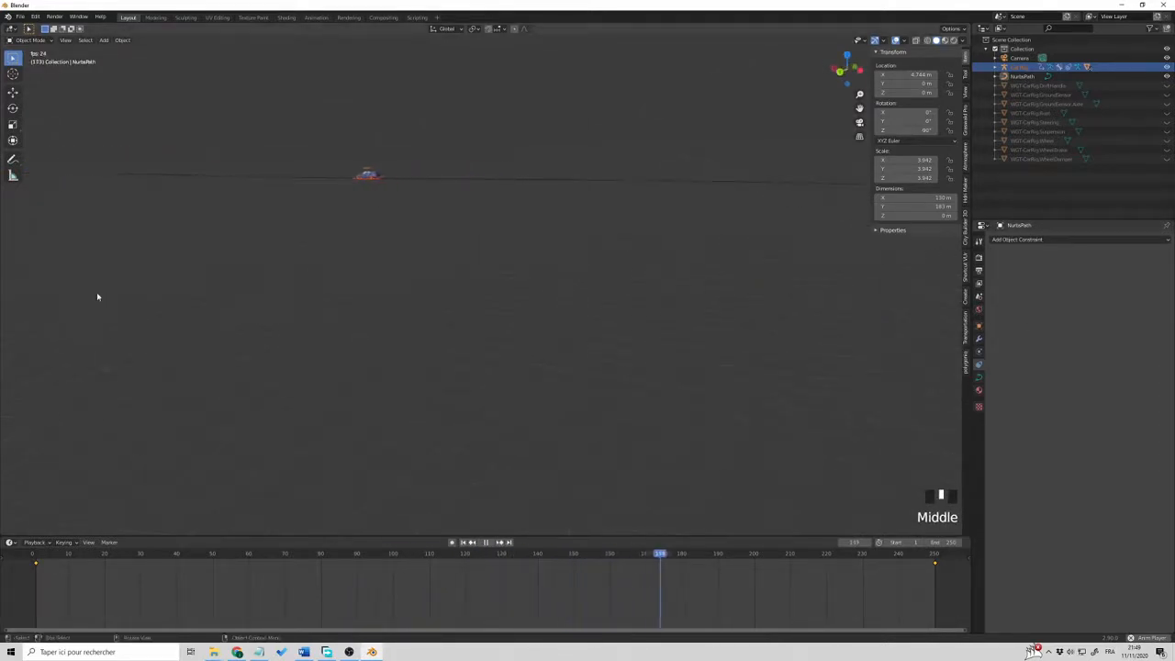
pyautogui.scroll(-3, 147, 296)
pyautogui.moveTo(194, 297); pyautogui.dragTo(450, 336, button='middle')
pyautogui.scroll(-7, 373, 347)
pyautogui.scroll(-3, 373, 347)
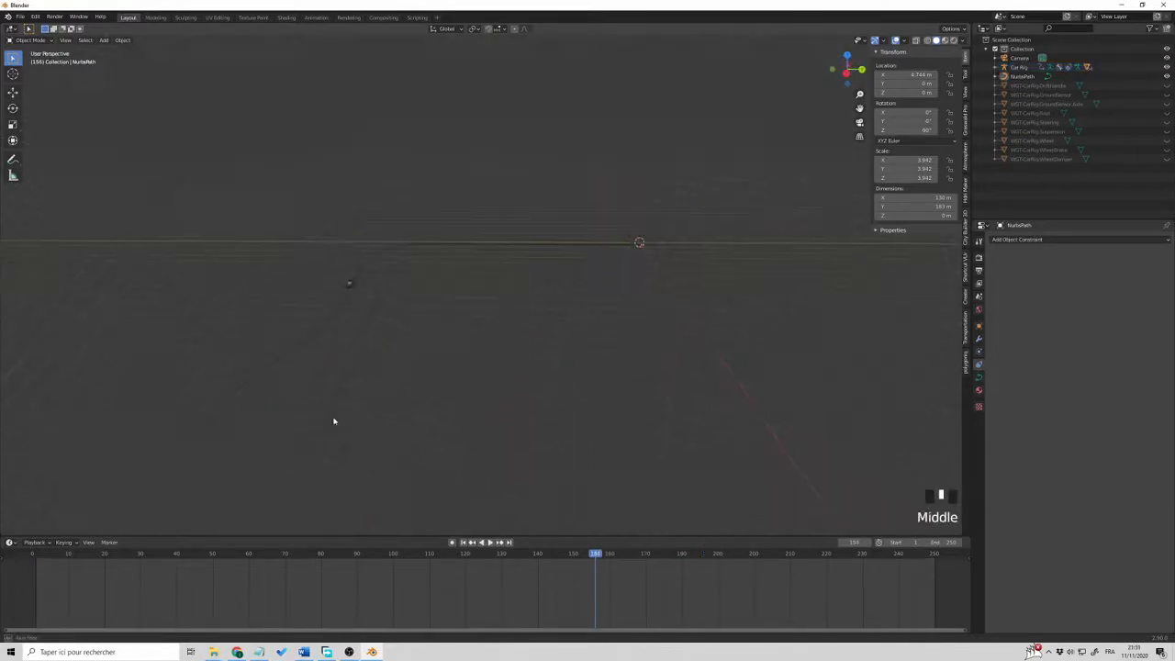
# Play the car's motion again from the start of the timeline, pausing it partway and replaying from the beginning
pyautogui.moveTo(333, 421); pyautogui.dragTo(320, 438, button='middle')
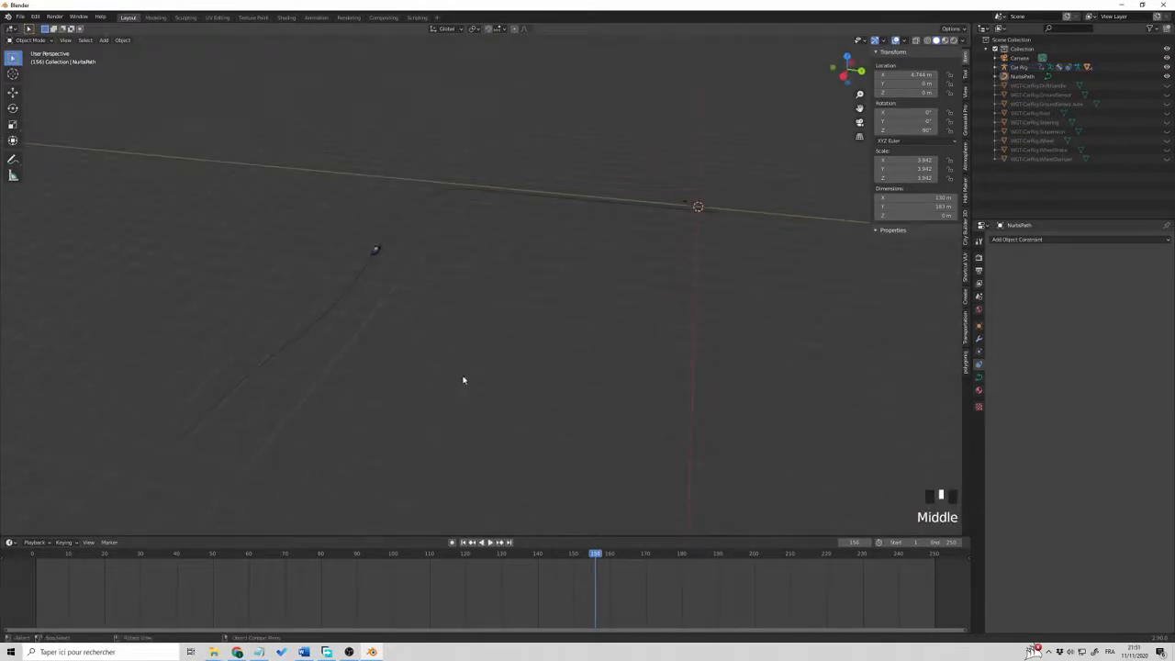
pyautogui.click(45, 555)
pyautogui.press('space')
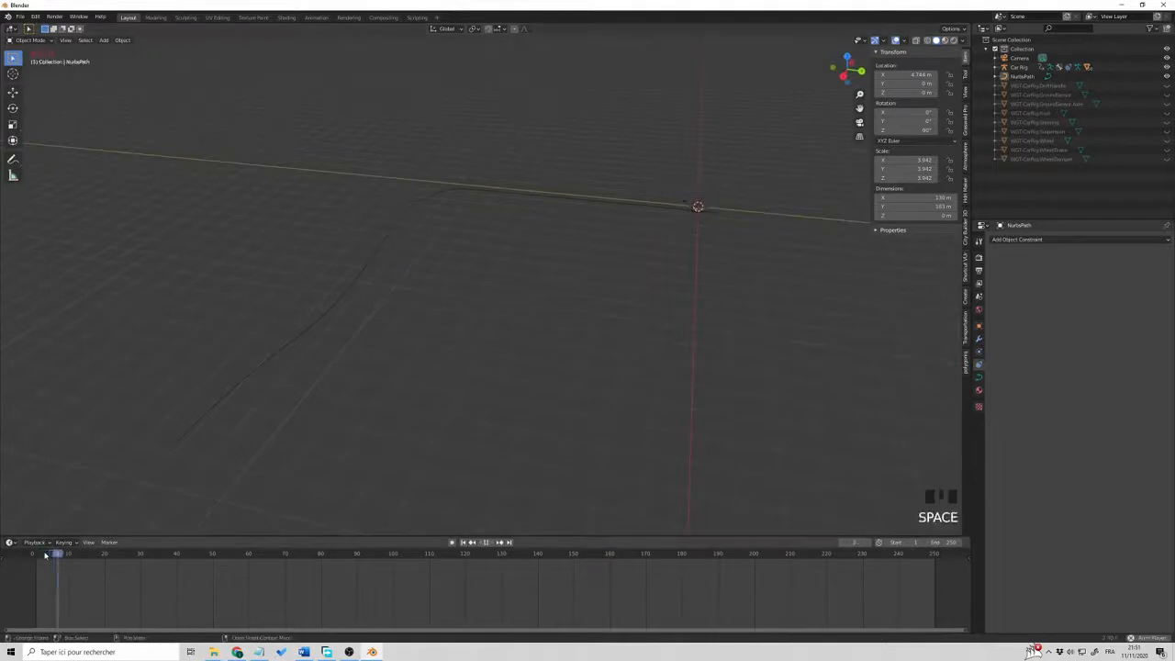
pyautogui.press('space')
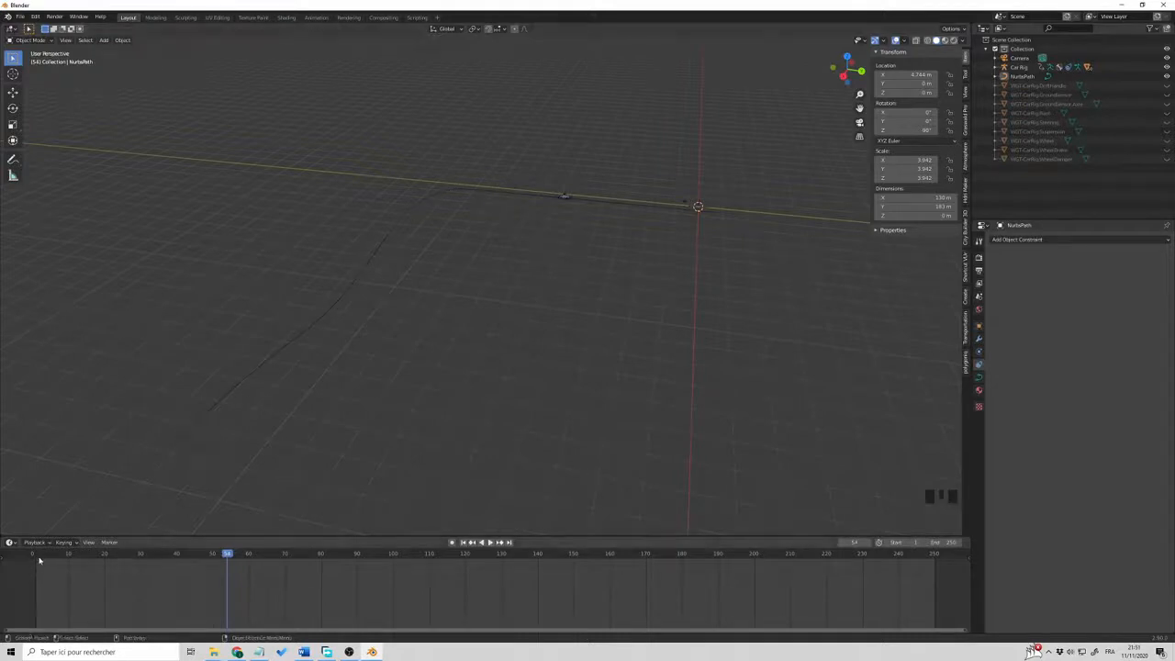
pyautogui.hotkey('shift', 'Left')
pyautogui.press('space')
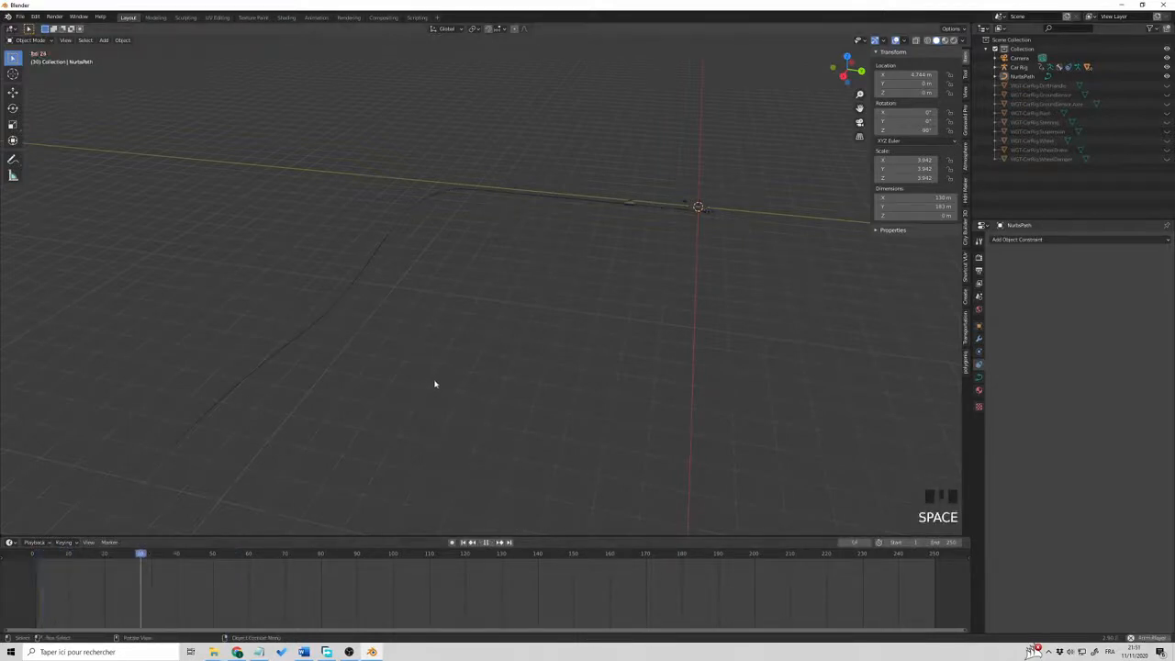
pyautogui.press('space')
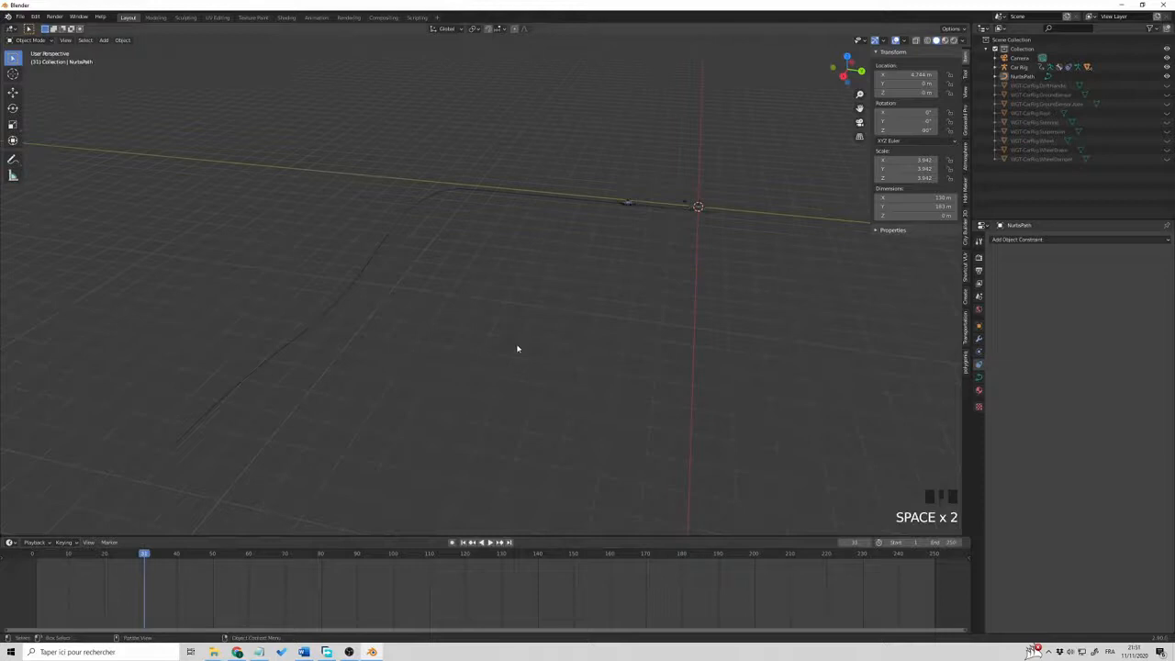
pyautogui.moveTo(537, 344); pyautogui.dragTo(538, 354, button='middle')
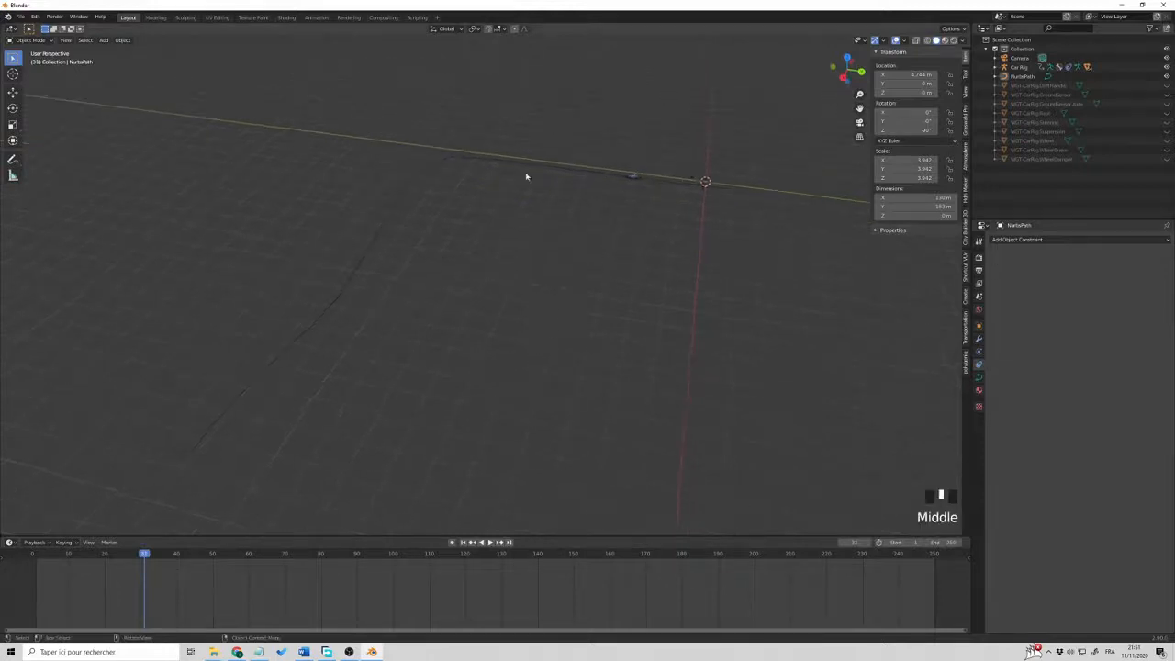
pyautogui.moveTo(582, 249); pyautogui.dragTo(599, 230, button='middle')
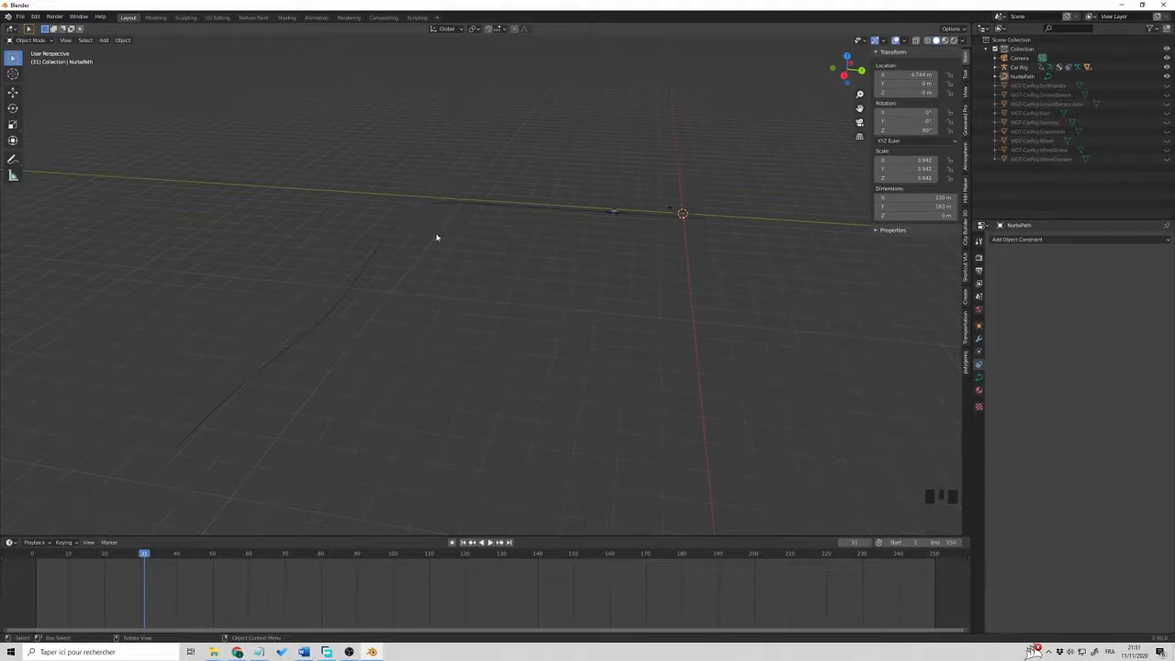
pyautogui.moveTo(446, 315); pyautogui.dragTo(676, 303, button='middle')
pyautogui.press('space')
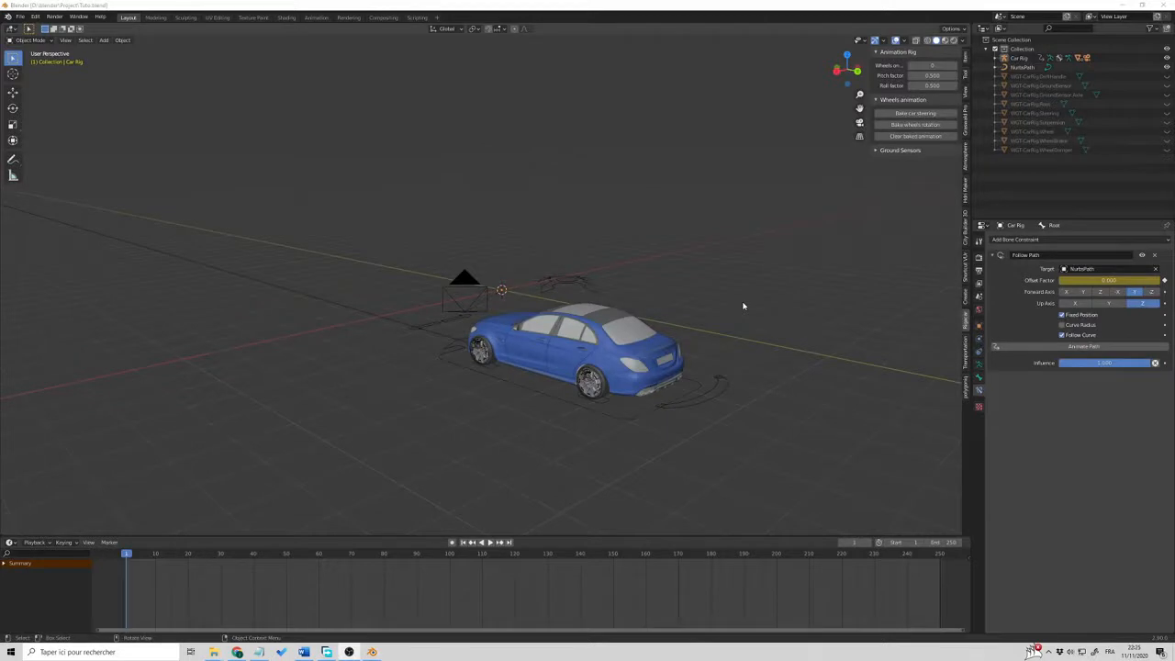
pyautogui.moveTo(745, 346); pyautogui.dragTo(708, 376, button='middle')
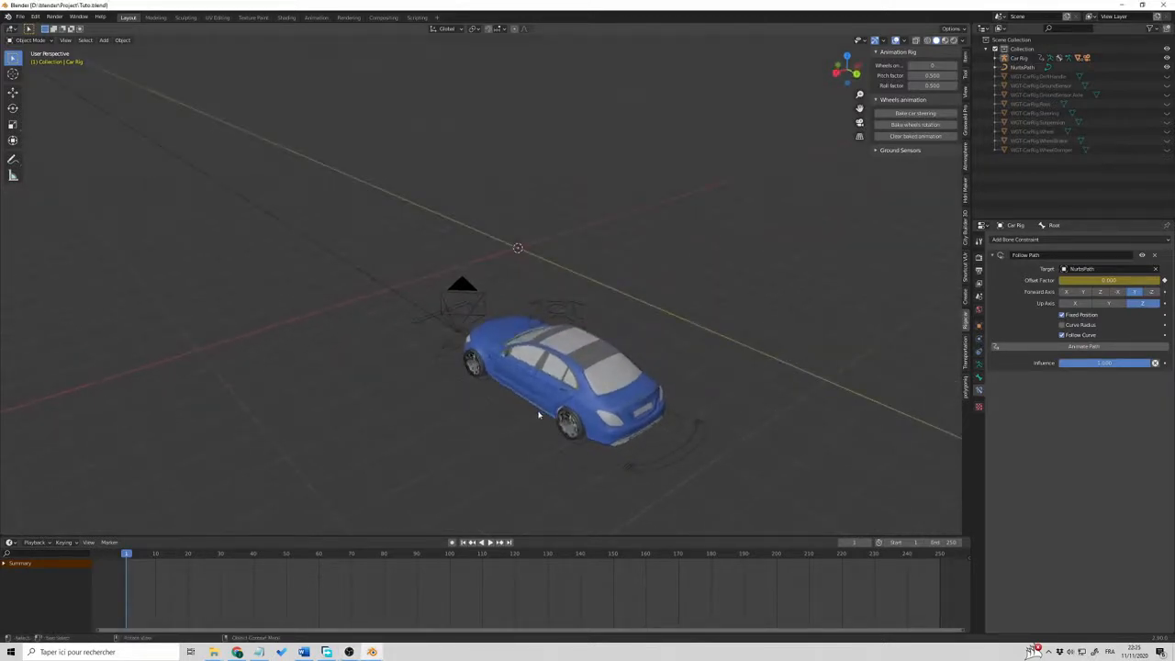
pyautogui.moveTo(736, 400); pyautogui.dragTo(764, 418, button='middle')
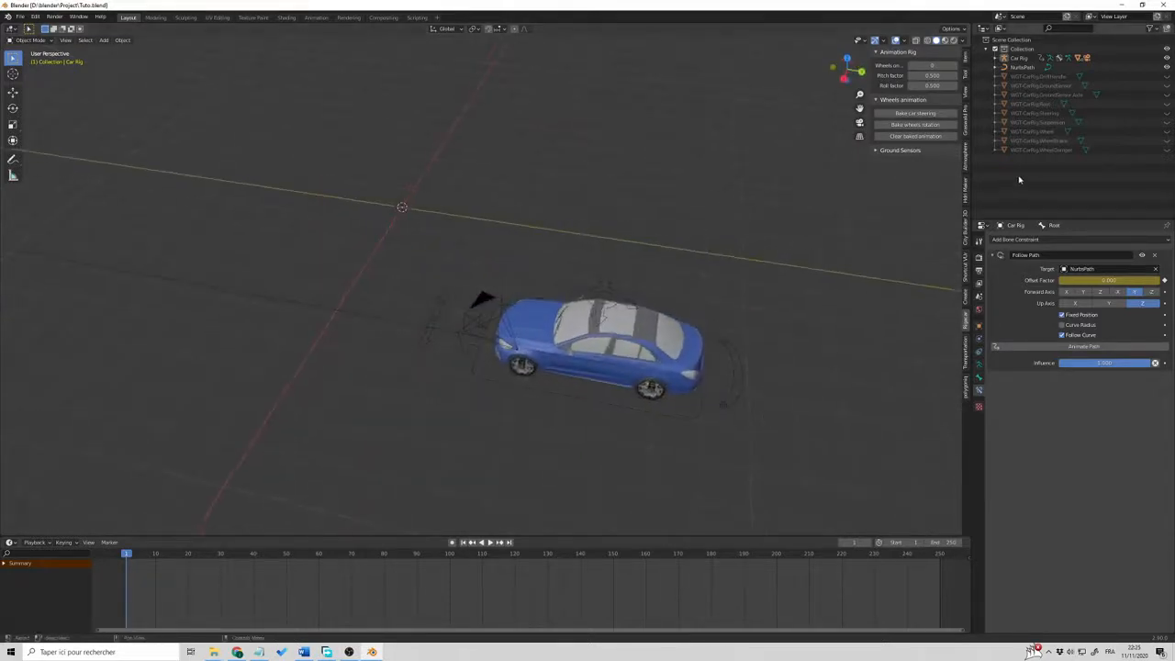
pyautogui.click(1025, 58)
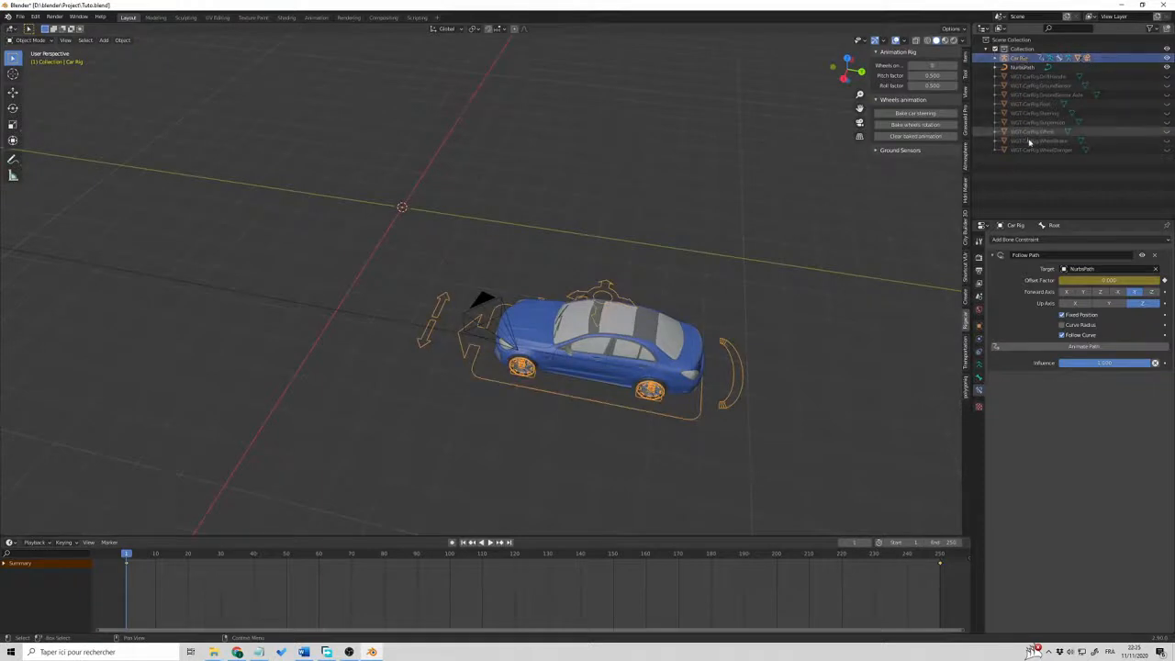
pyautogui.click(1044, 191)
pyautogui.click(1021, 58)
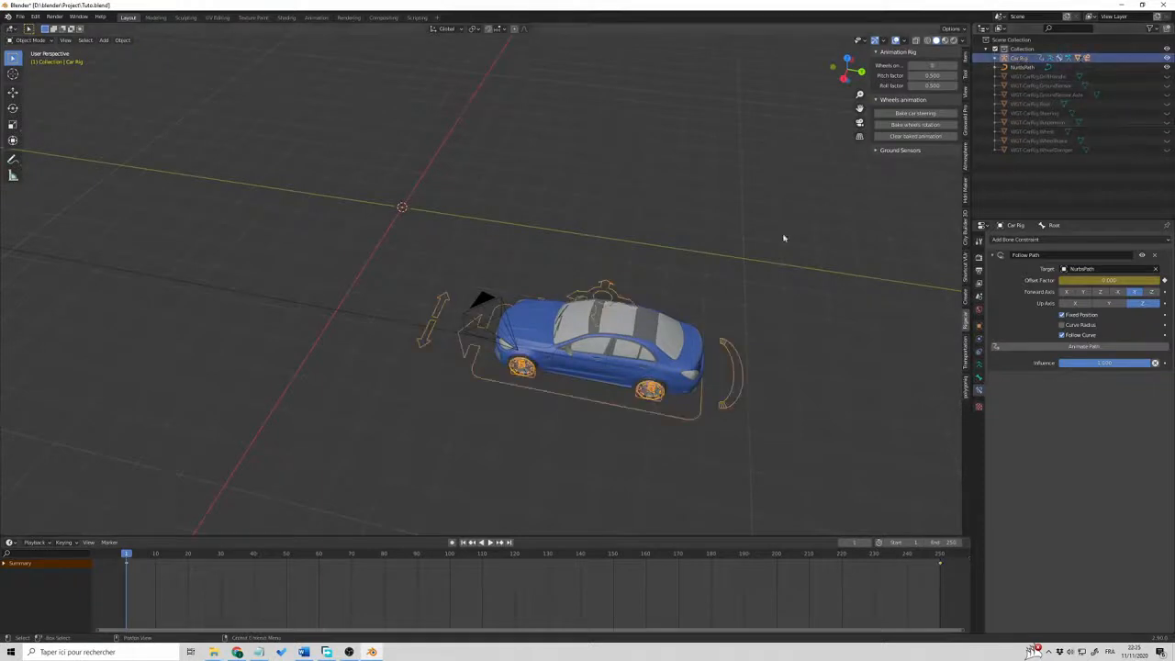
pyautogui.click(734, 220)
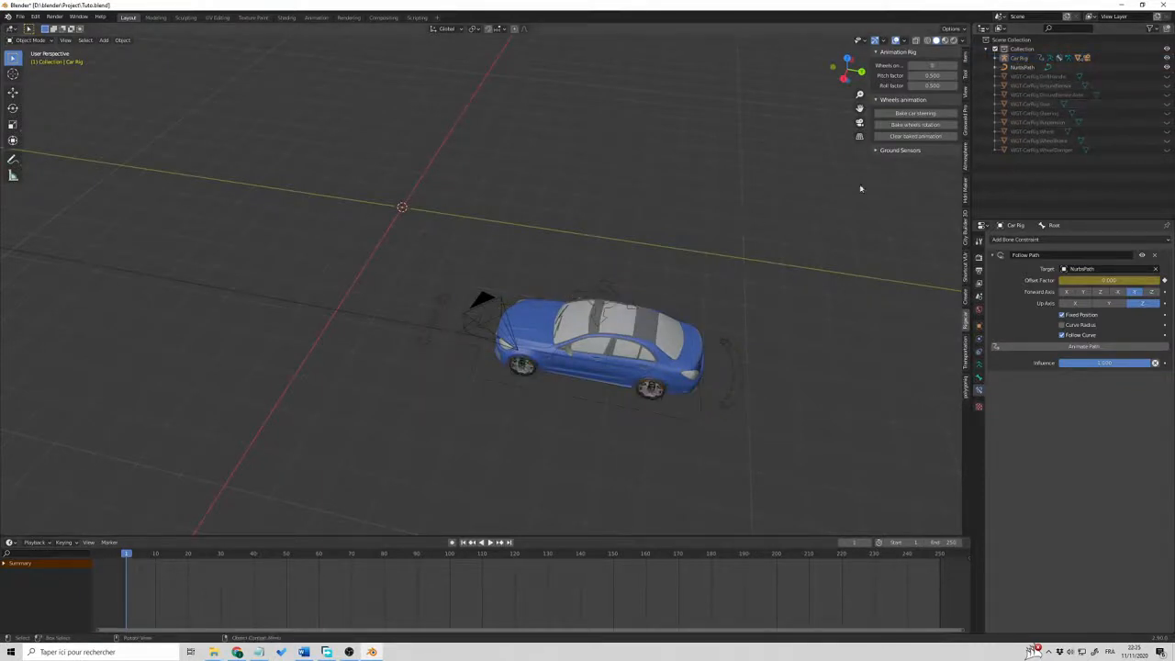
# Select the camera in front of the car and delete it from the scene
pyautogui.click(486, 308)
pyautogui.click(476, 312)
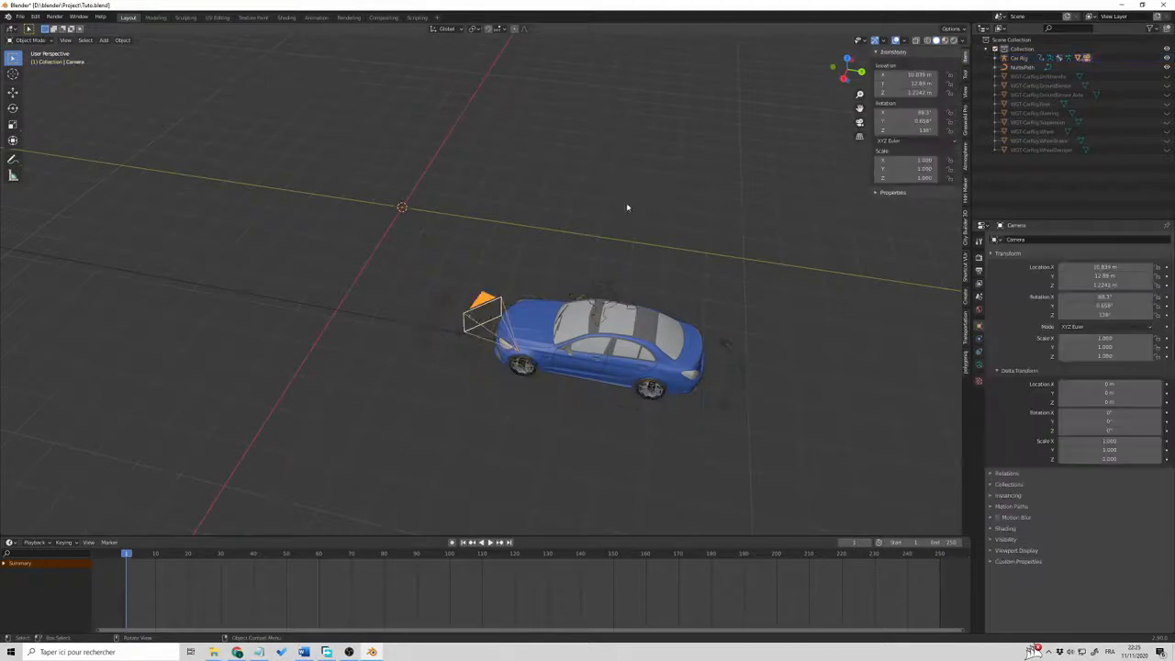
pyautogui.press('Delete')
pyautogui.keyDown('shift'); pyautogui.moveTo(677, 350); pyautogui.dragTo(607, 296, button='middle'); pyautogui.keyUp('shift')
# Create a new collection in the scene and rename it Tools
pyautogui.click(986, 50)
pyautogui.rightClick(991, 99)
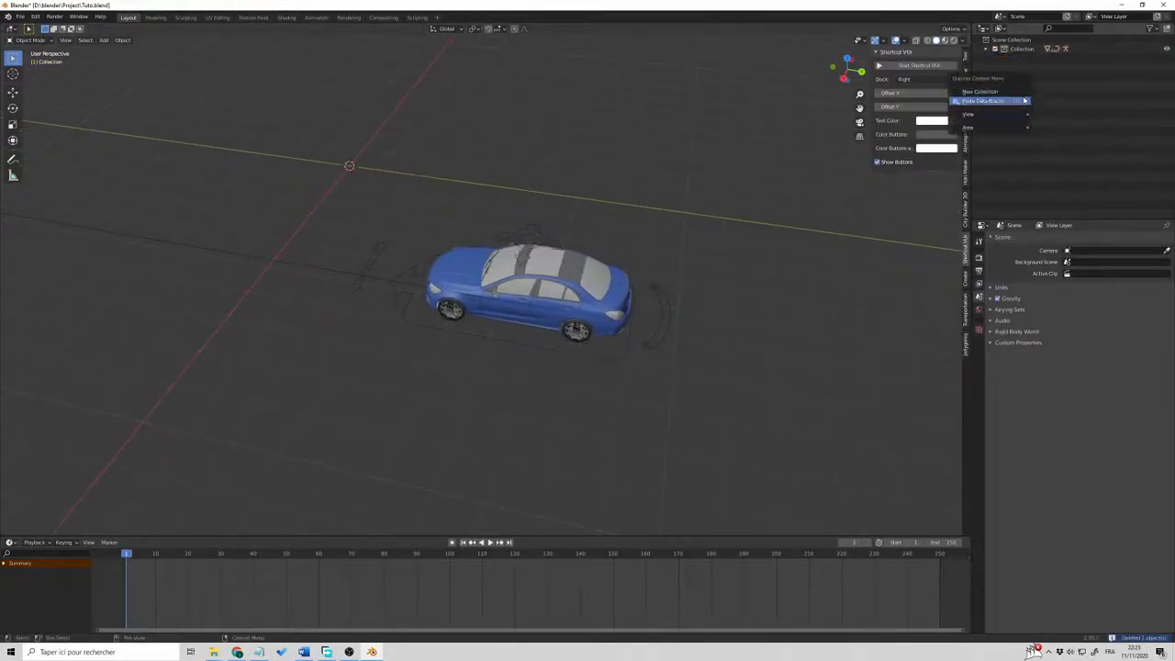
pyautogui.click(1001, 92)
pyautogui.doubleClick(1023, 58)
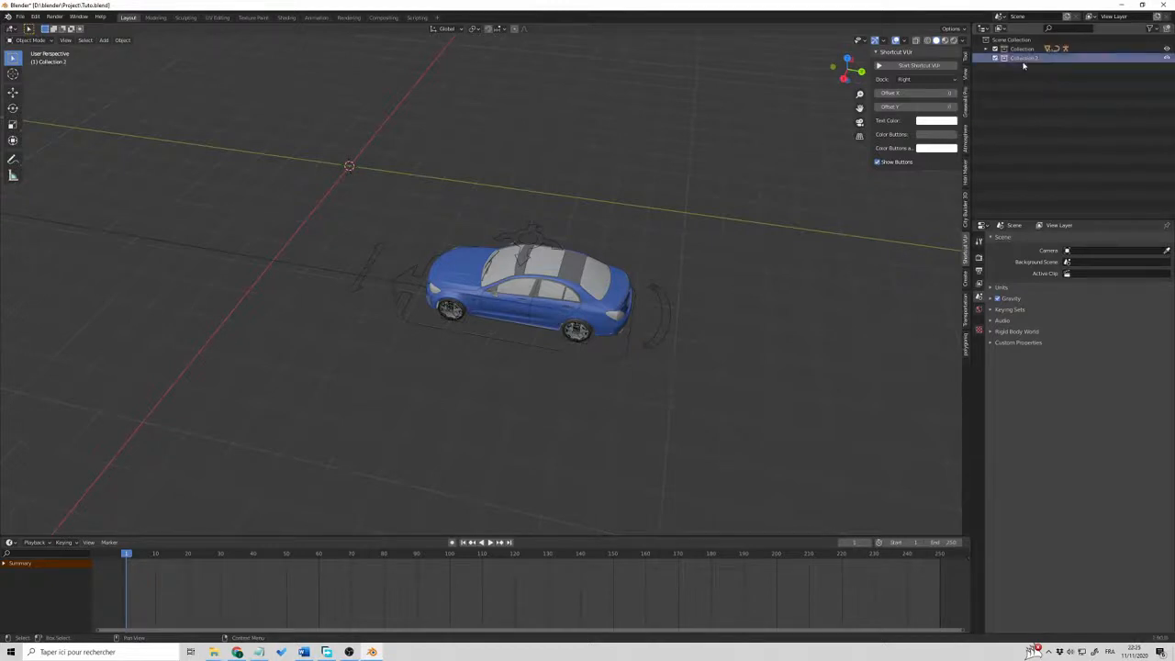
pyautogui.press('BackSpace')
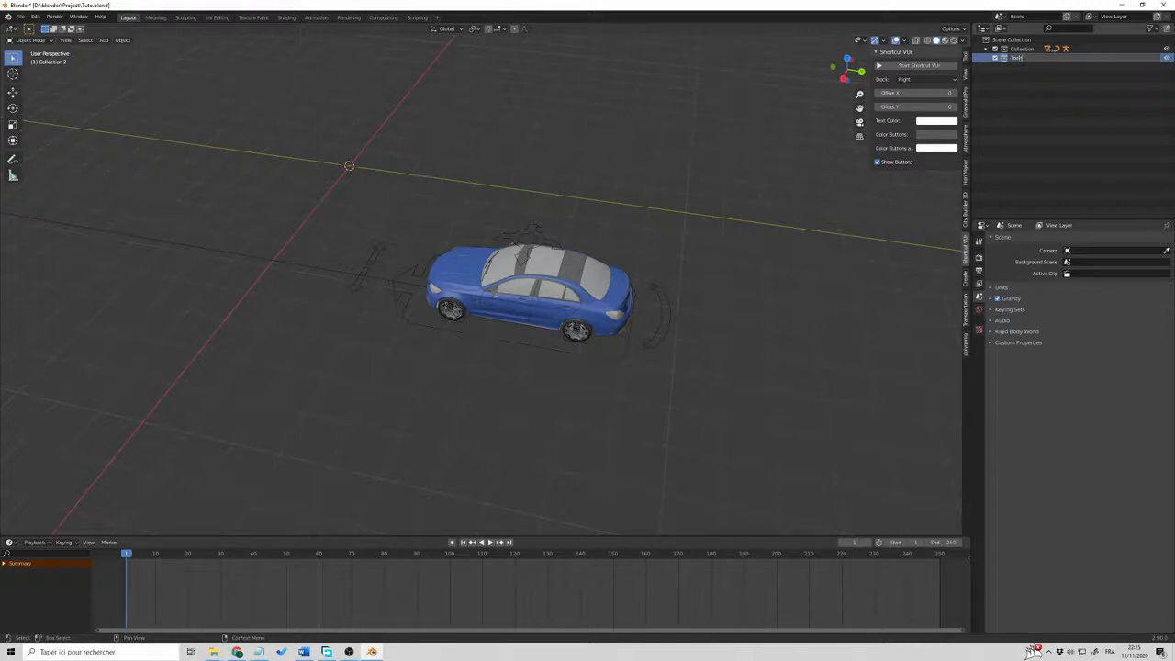
pyautogui.press('Return')
# Move the NurbsPath curve into the Tools collection and check the car collection's visibility by hiding and showing it
pyautogui.click(985, 50)
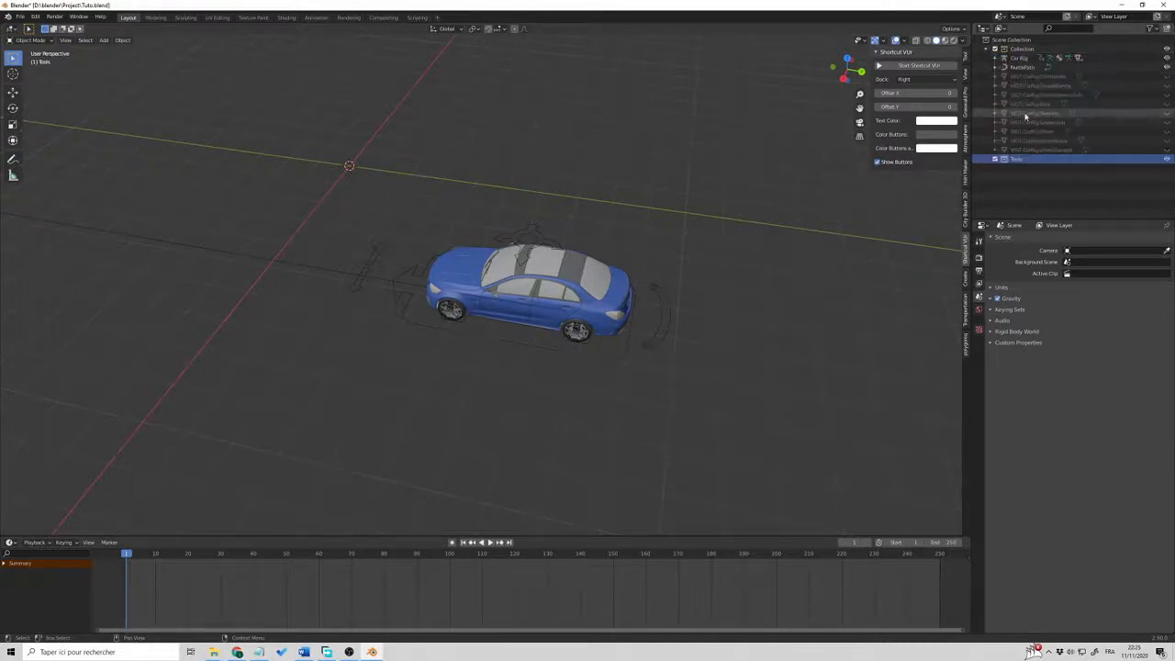
pyautogui.moveTo(1022, 69); pyautogui.dragTo(1018, 161)
pyautogui.click(986, 150)
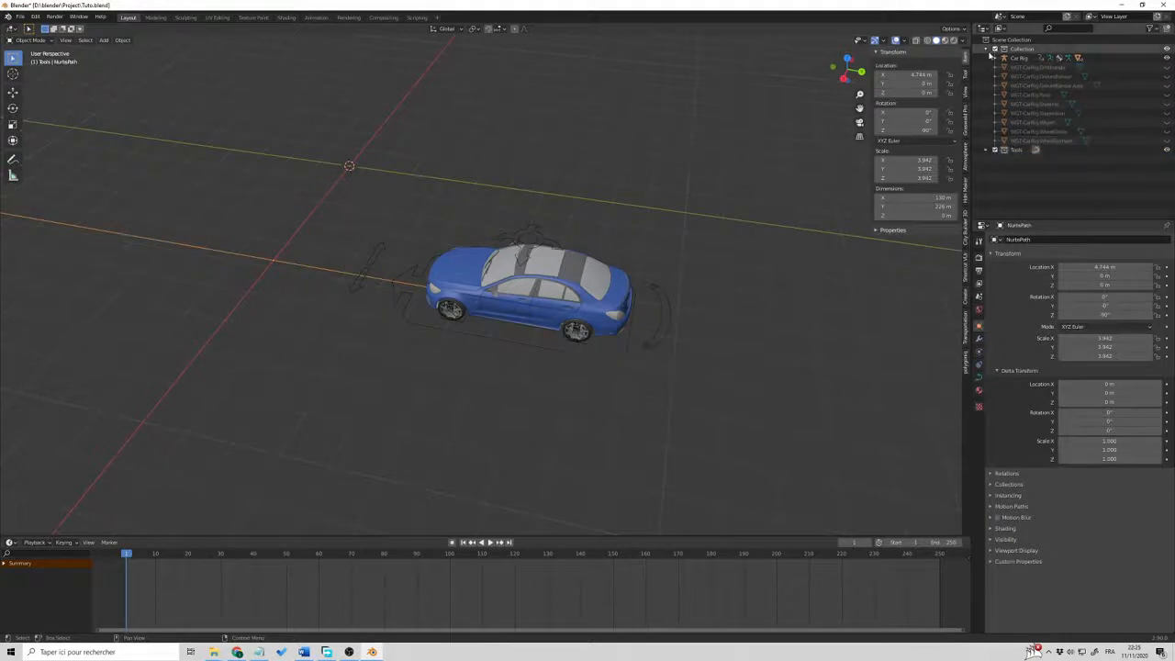
pyautogui.click(986, 49)
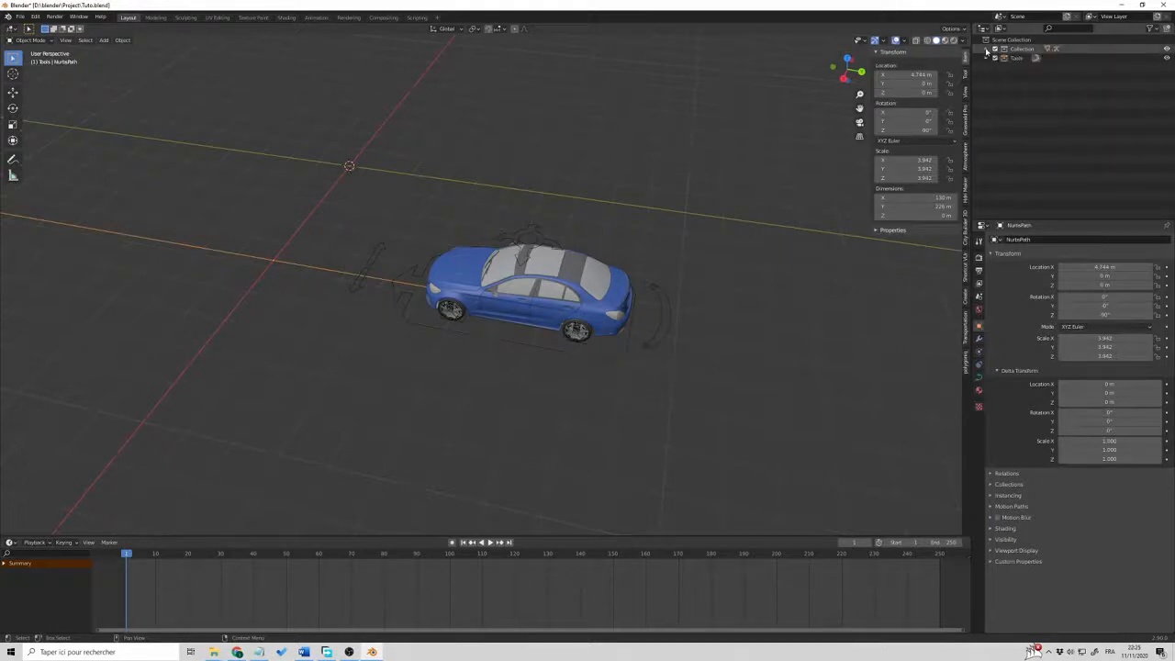
pyautogui.click(1167, 49)
pyautogui.click(1168, 50)
# Add a camera to the Tools collection and align it to a low three-quarter rear view of the car
pyautogui.click(986, 59)
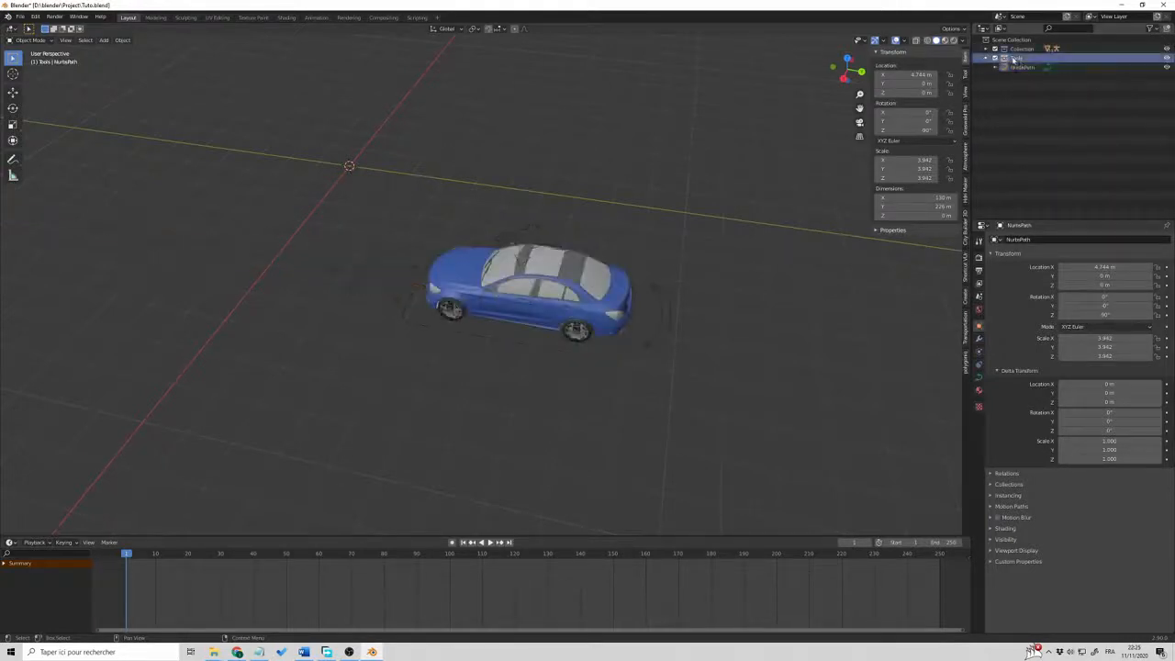
pyautogui.moveTo(750, 373); pyautogui.dragTo(695, 353, button='middle')
pyautogui.hotkey('shift', 'a')
pyautogui.click(716, 363)
pyautogui.click(693, 355)
pyautogui.scroll(4, 675, 381)
pyautogui.moveTo(679, 392); pyautogui.dragTo(716, 367, button='middle')
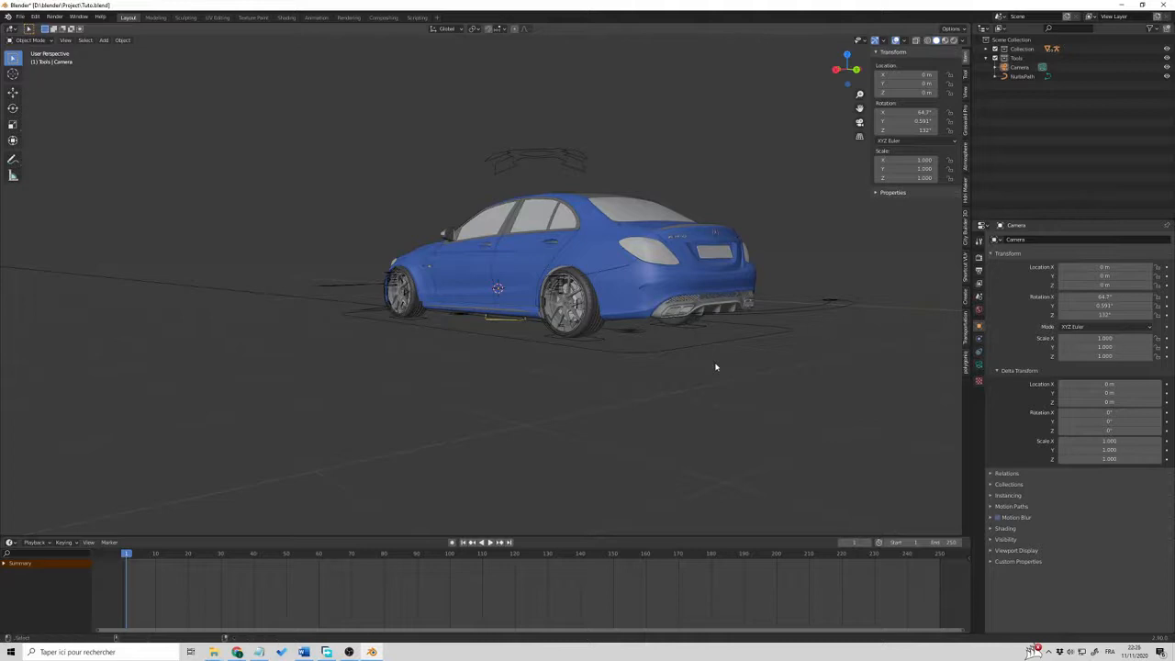
pyautogui.press('ctrl+alt+KP_0')
pyautogui.moveTo(651, 370); pyautogui.dragTo(602, 372, button='middle')
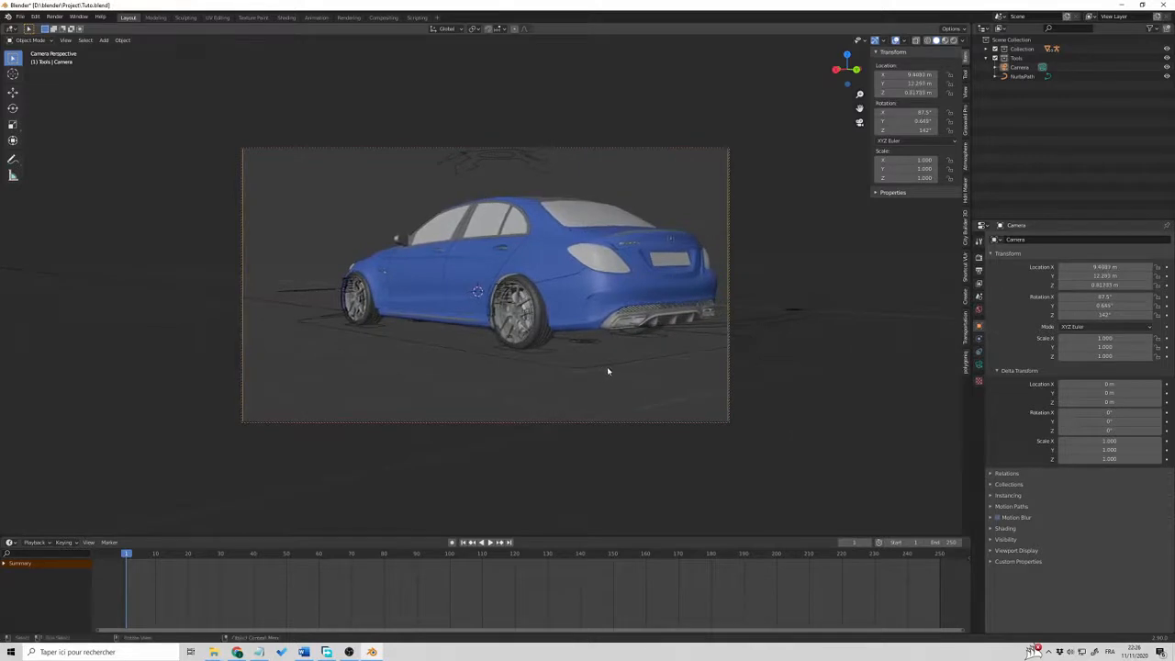
# Parent the camera to the car's body using the Object parenting option
pyautogui.middleClick(706, 87)
pyautogui.moveTo(833, 230); pyautogui.dragTo(606, 388, button='middle')
pyautogui.scroll(-4, 718, 305)
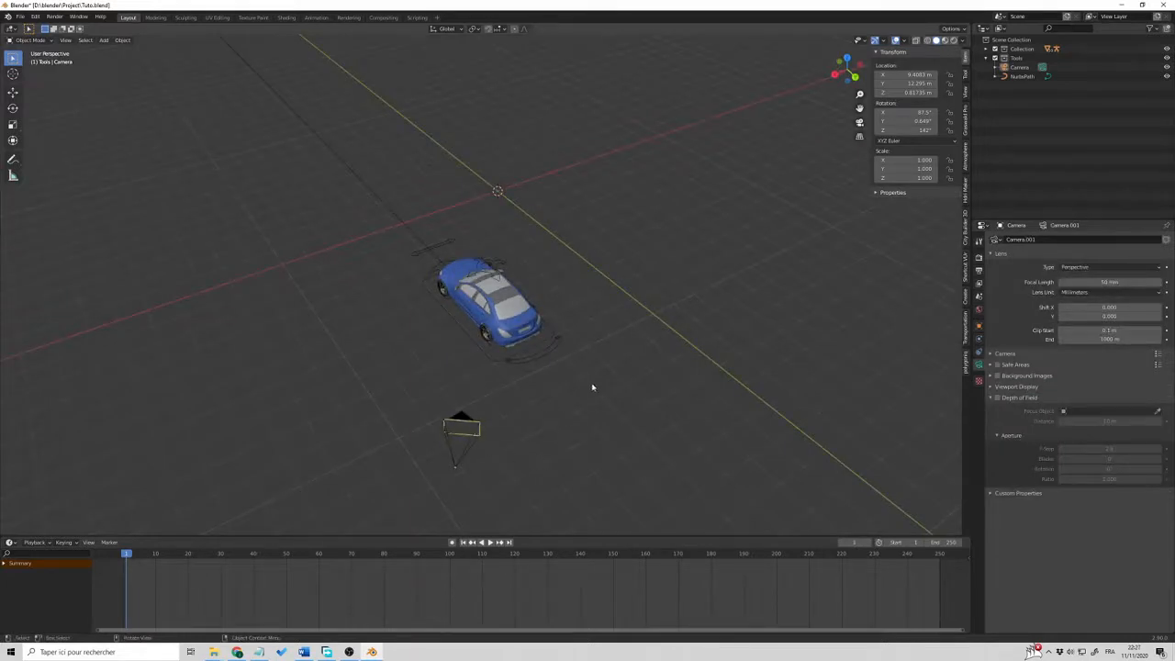
pyautogui.moveTo(592, 388); pyautogui.dragTo(590, 391, button='middle')
pyautogui.click(452, 462)
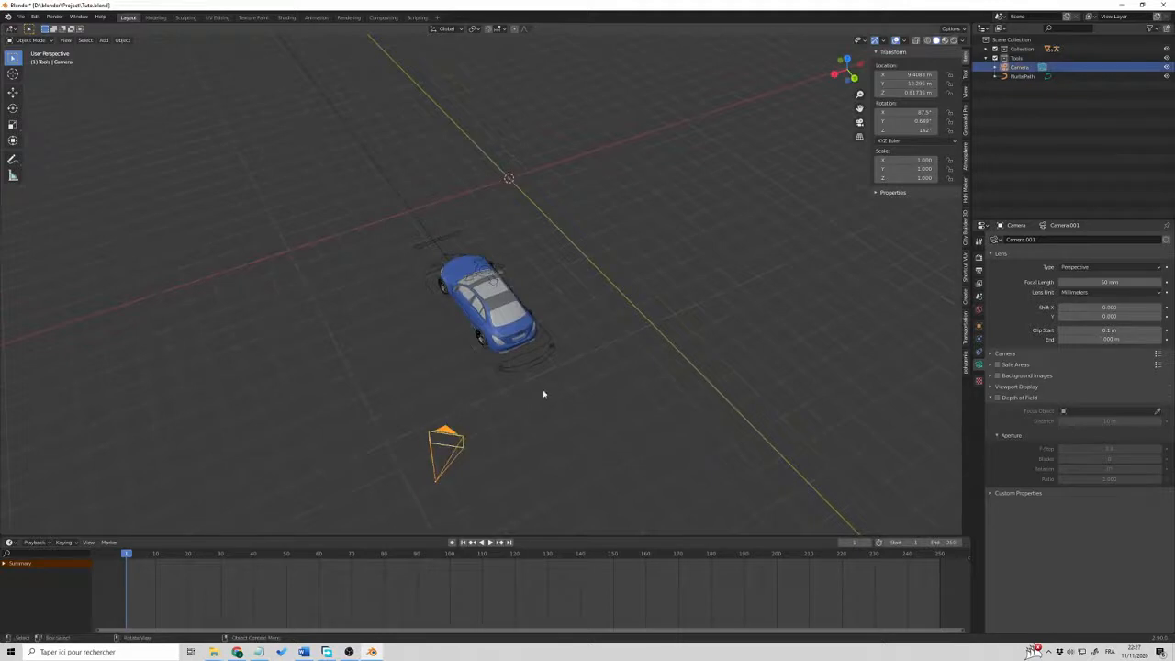
pyautogui.keyDown('shift'); pyautogui.click(503, 337); pyautogui.keyUp('shift')
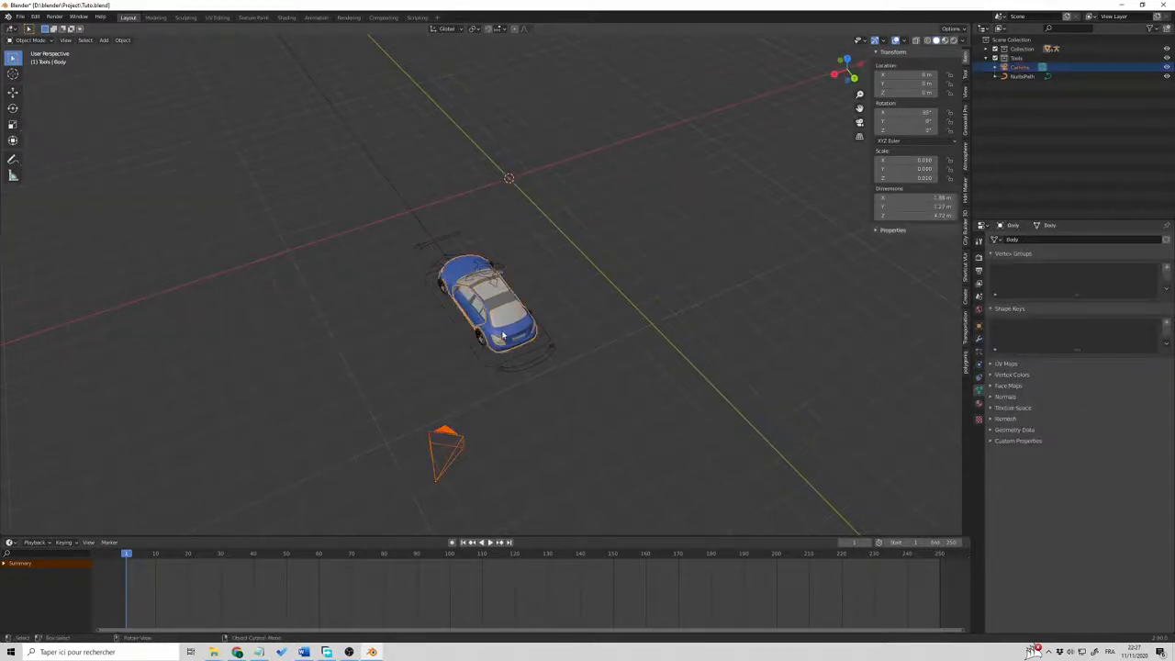
pyautogui.hotkey('ctrl', 'p')
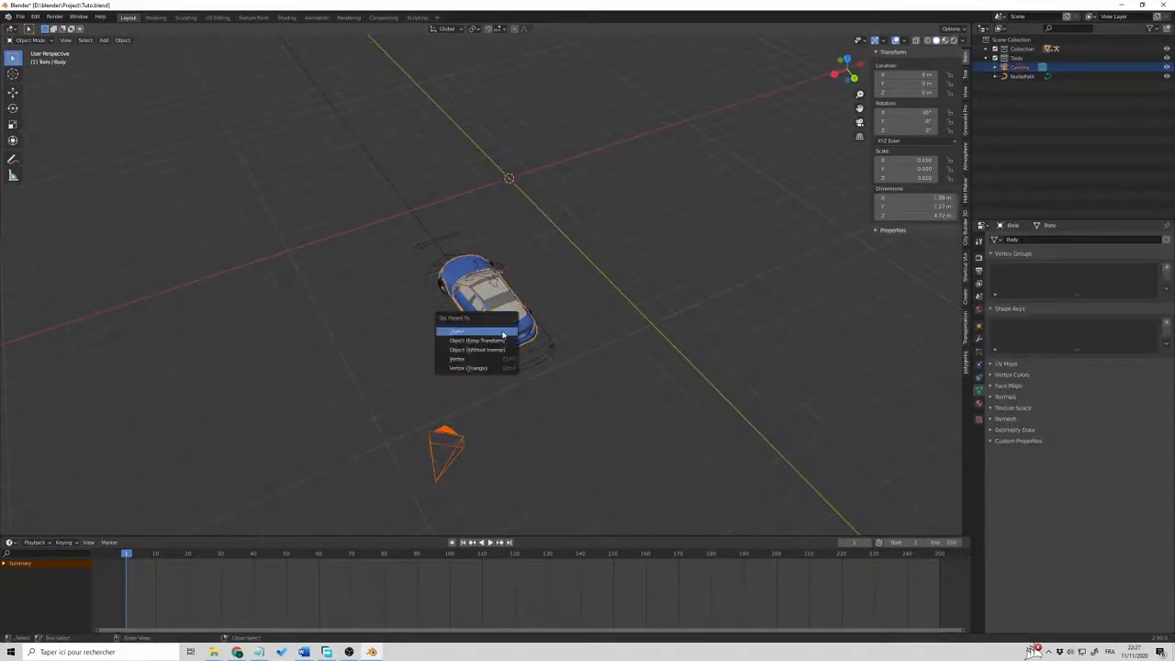
pyautogui.click(503, 335)
pyautogui.click(596, 412)
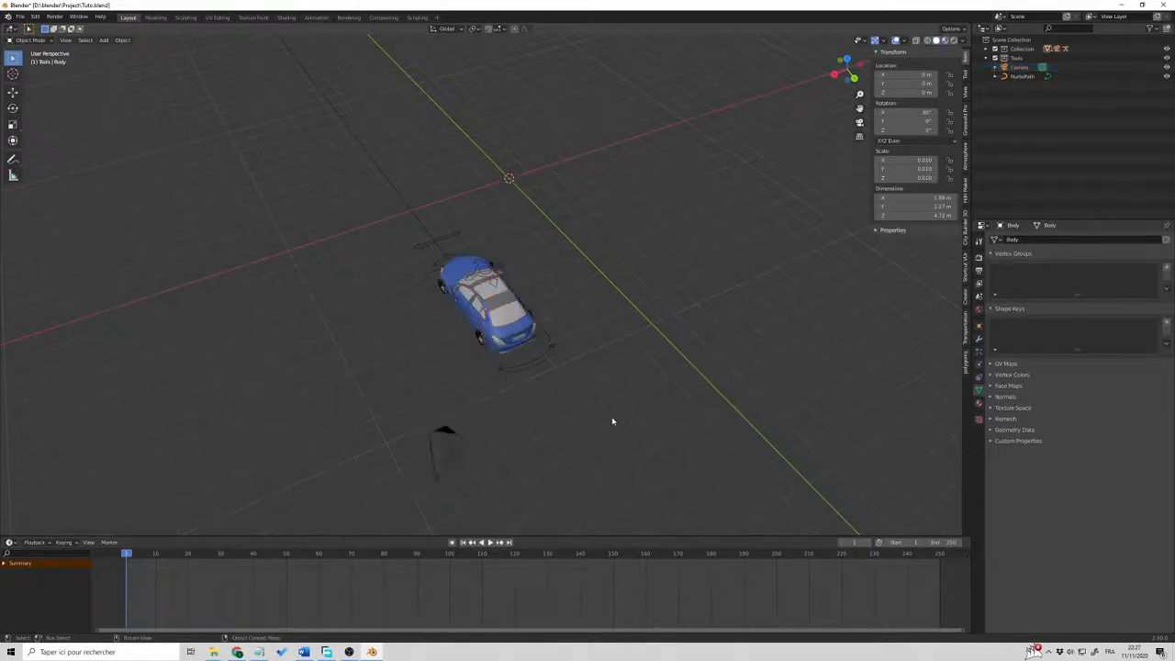
# Play the animation from the start, in the scene and through the camera, to check that the camera follows the car
pyautogui.press('space')
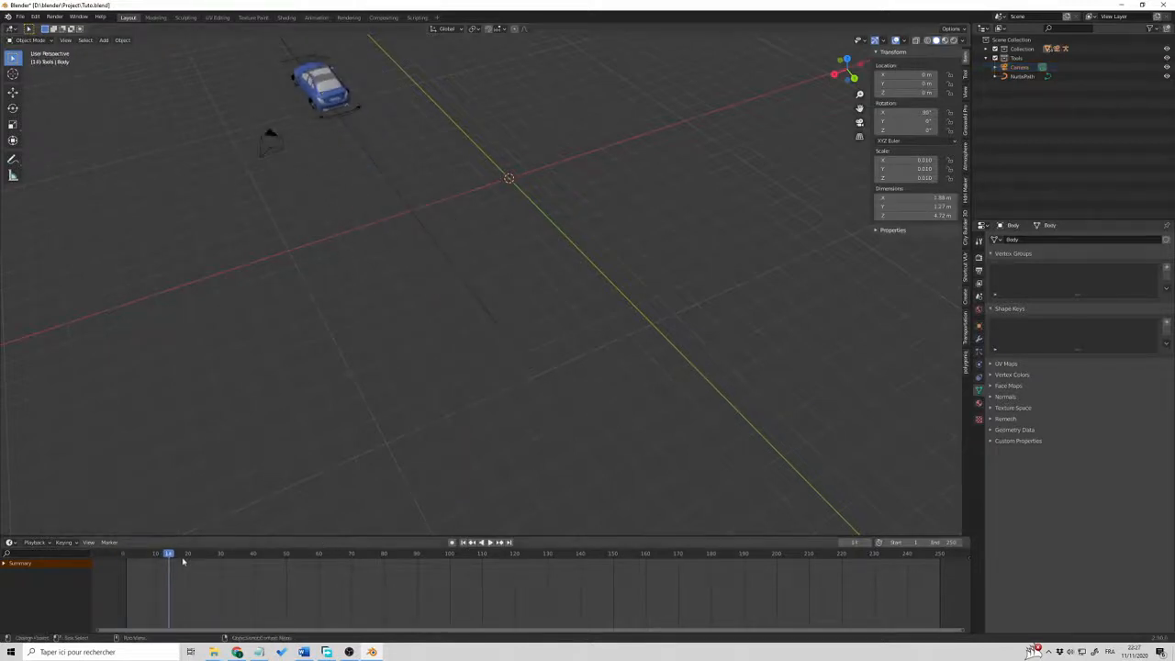
pyautogui.moveTo(170, 555); pyautogui.dragTo(125, 555)
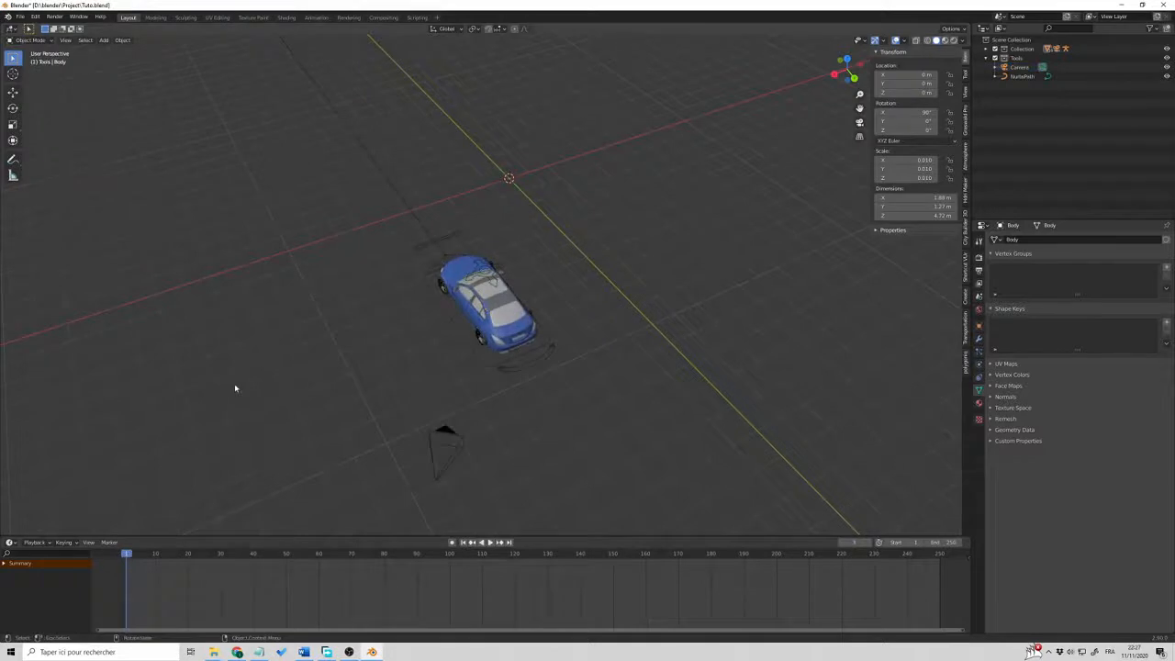
pyautogui.press('KP_0')
pyautogui.press('space')
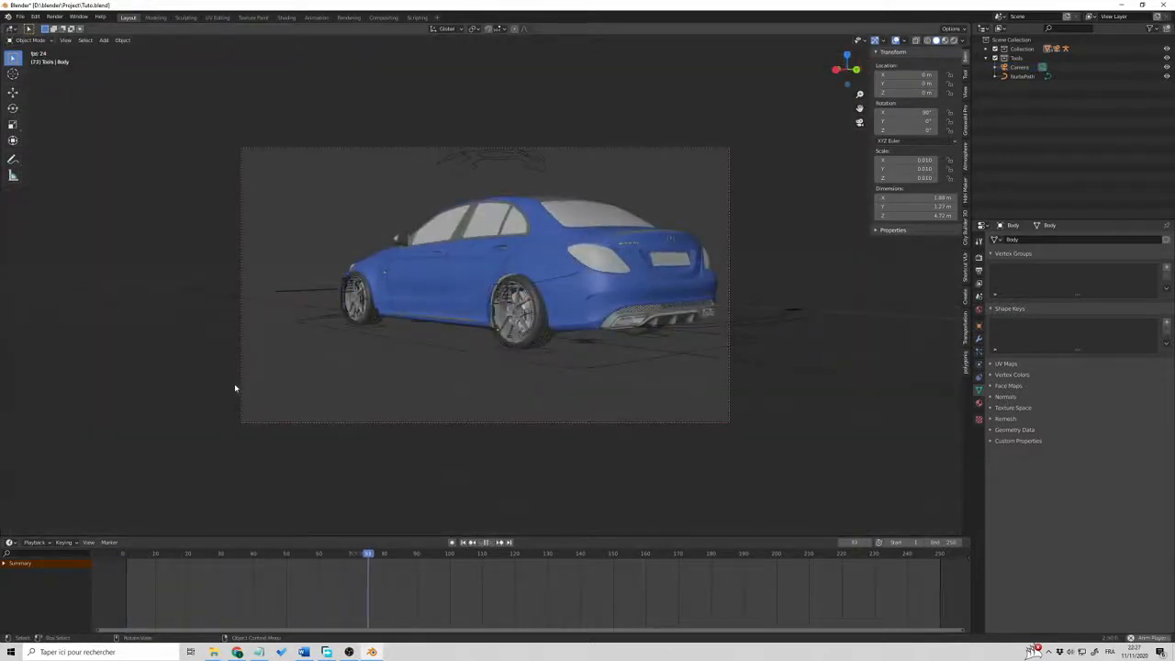
pyautogui.press('KP_0')
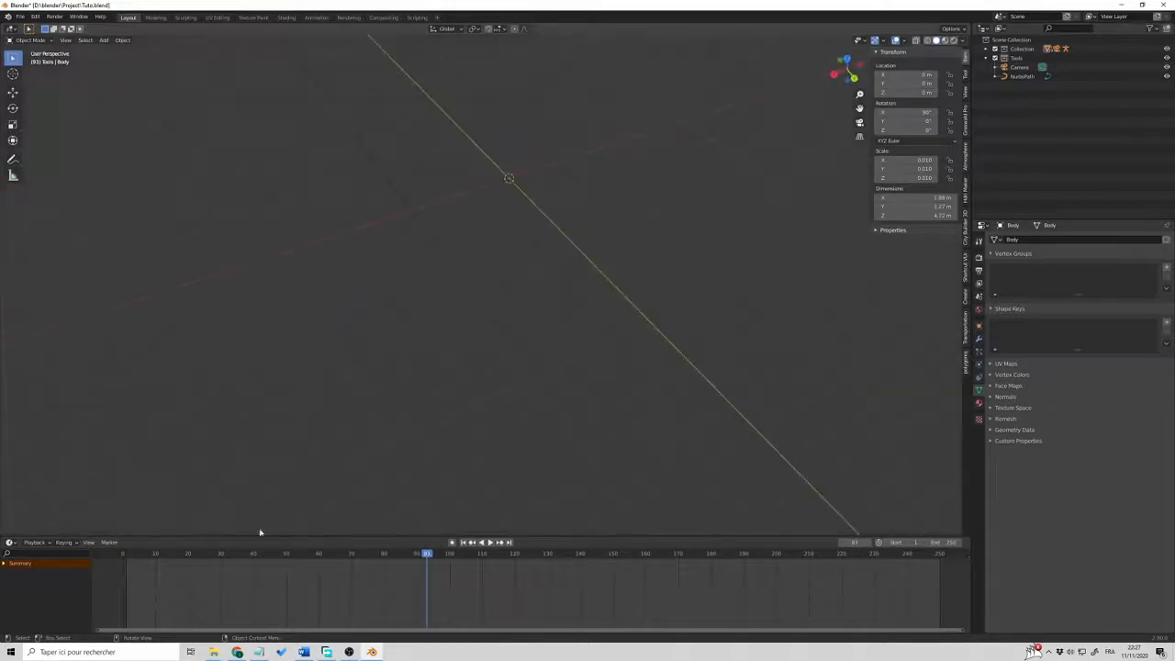
# Return to frame 1, select the car rig and switch it to Pose Mode
pyautogui.hotkey('shift', 'Left')
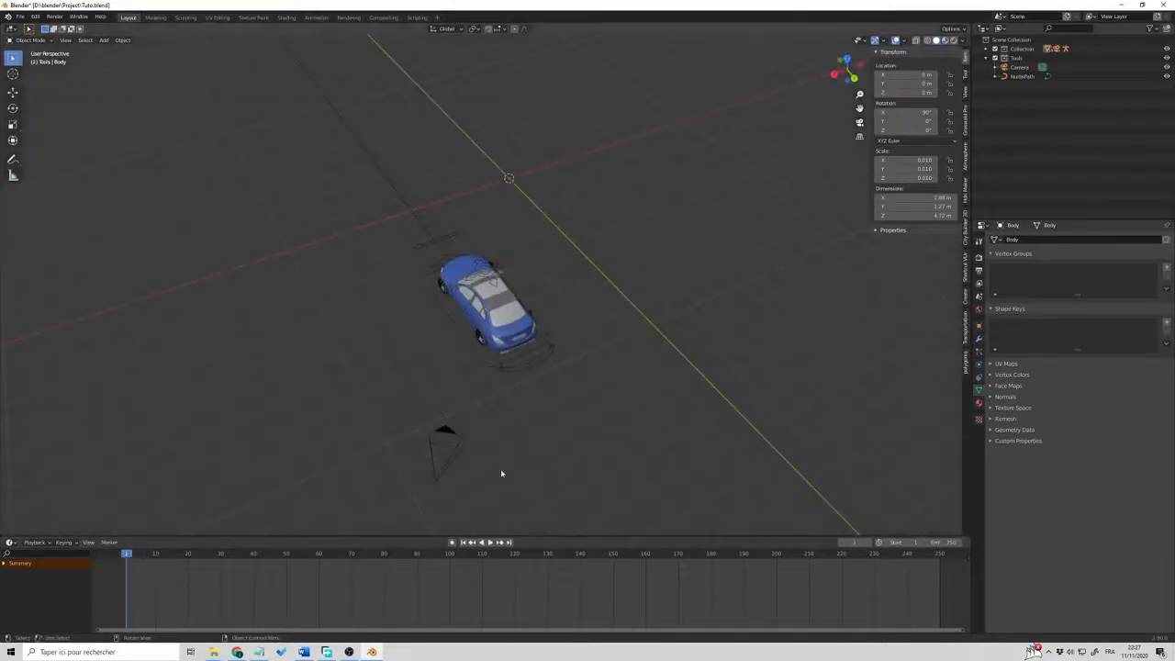
pyautogui.moveTo(569, 452); pyautogui.dragTo(643, 451, button='middle')
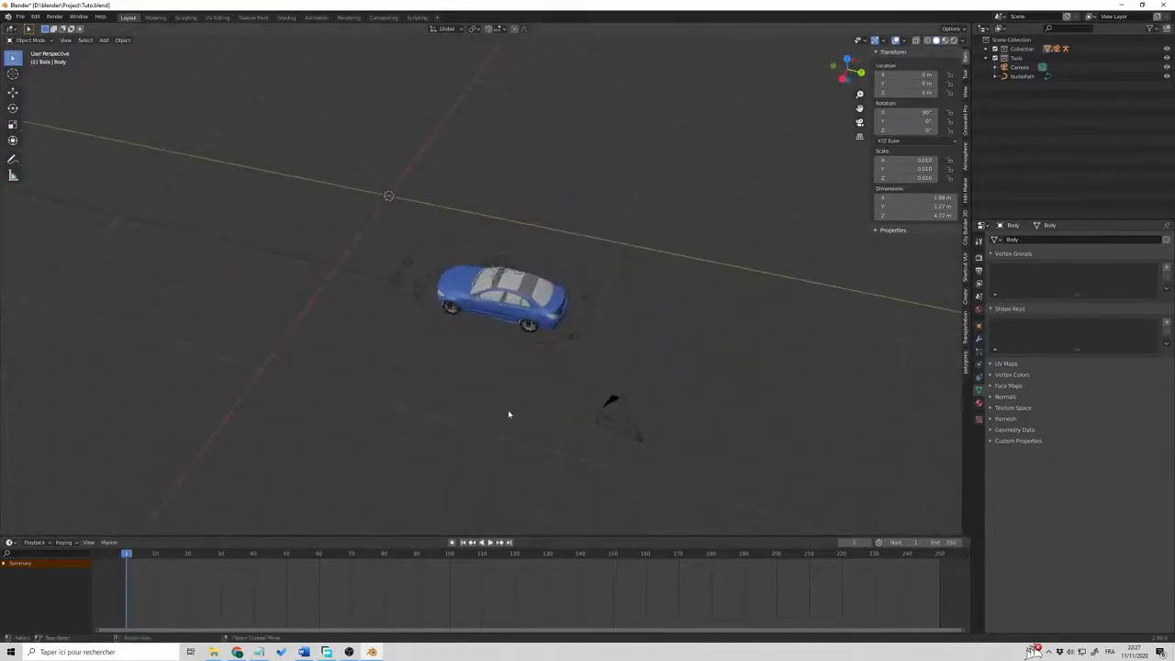
pyautogui.click(426, 316)
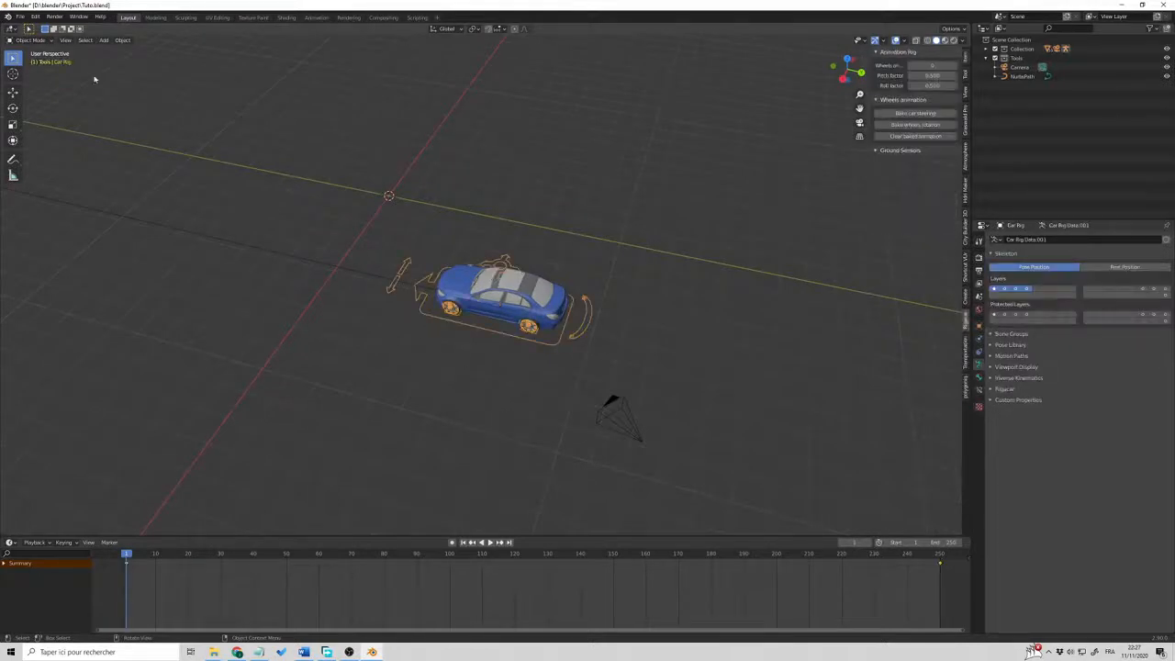
pyautogui.click(27, 40)
pyautogui.click(27, 40)
pyautogui.click(32, 72)
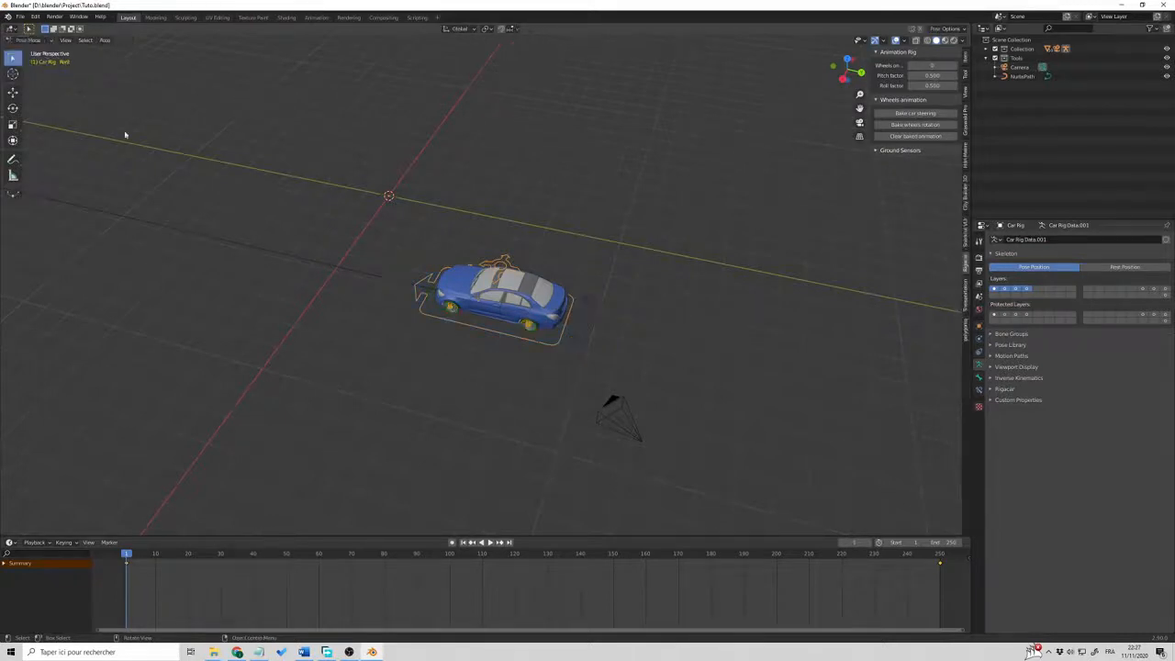
# Bring up the rig's wheels animation settings and select the Root bone outlining the car's base
pyautogui.moveTo(381, 328); pyautogui.dragTo(462, 330, button='middle')
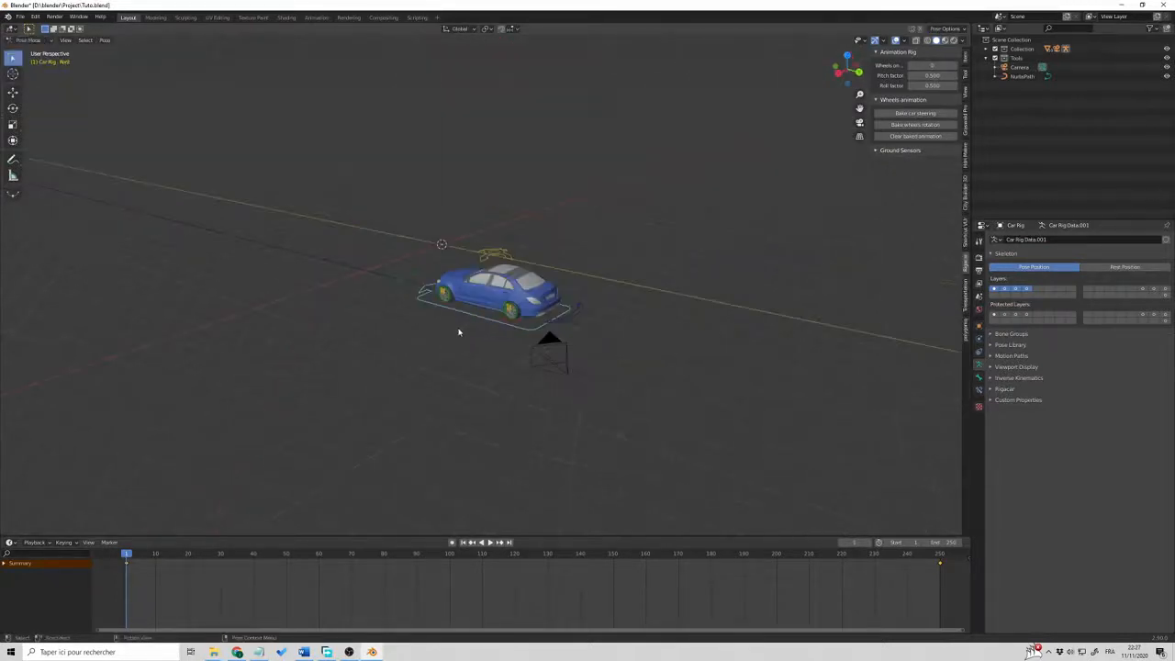
pyautogui.click(965, 244)
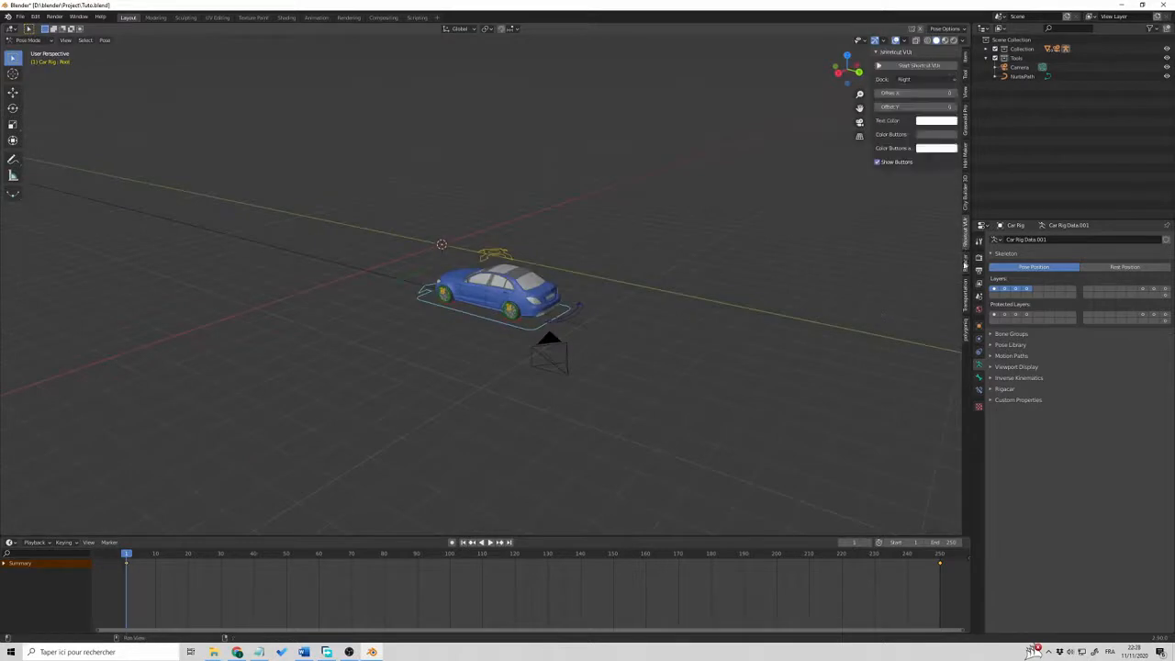
pyautogui.click(965, 265)
pyautogui.moveTo(514, 335); pyautogui.dragTo(530, 344, button='middle')
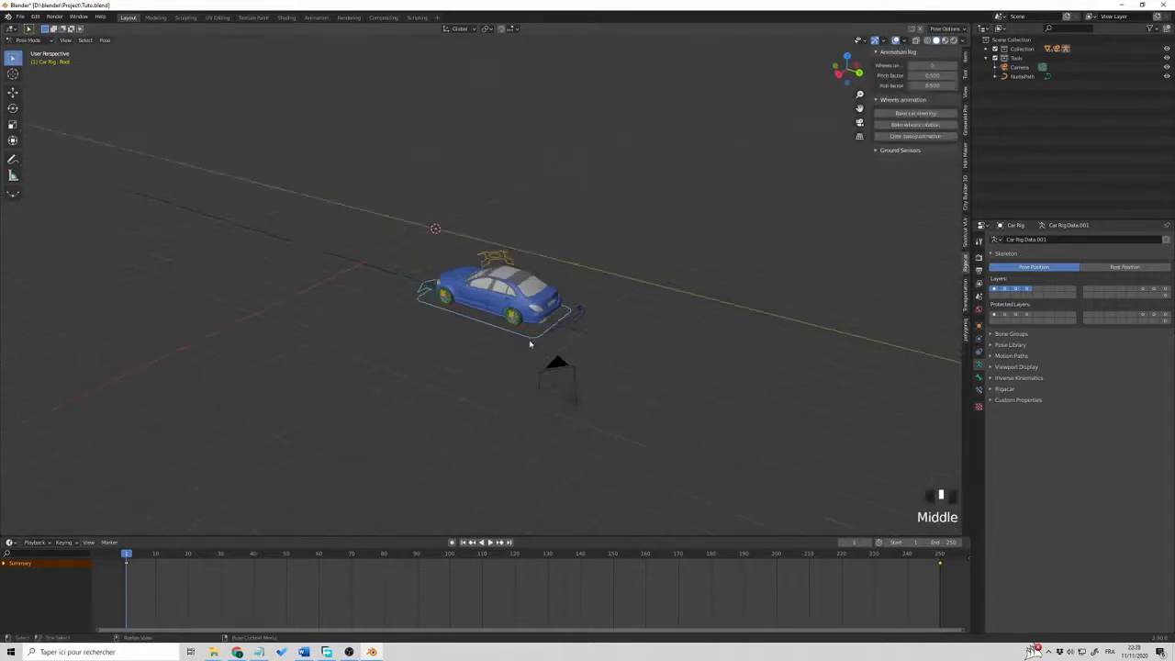
pyautogui.click(438, 333)
pyautogui.moveTo(437, 333); pyautogui.dragTo(452, 347, button='middle')
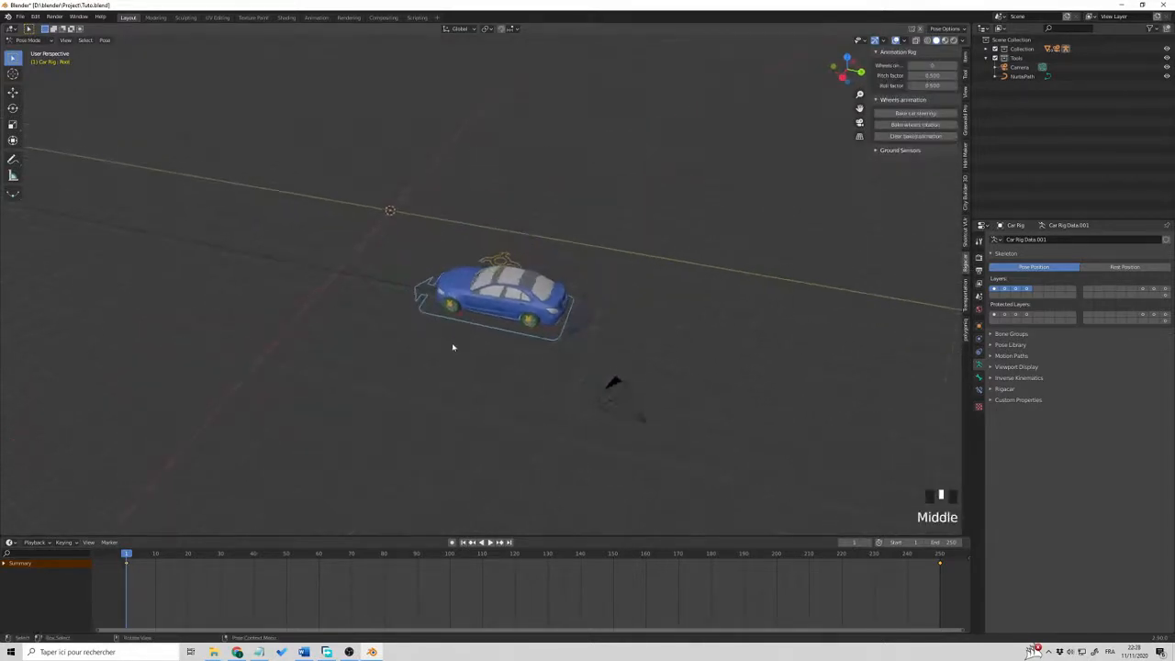
pyautogui.click(402, 282)
pyautogui.click(422, 315)
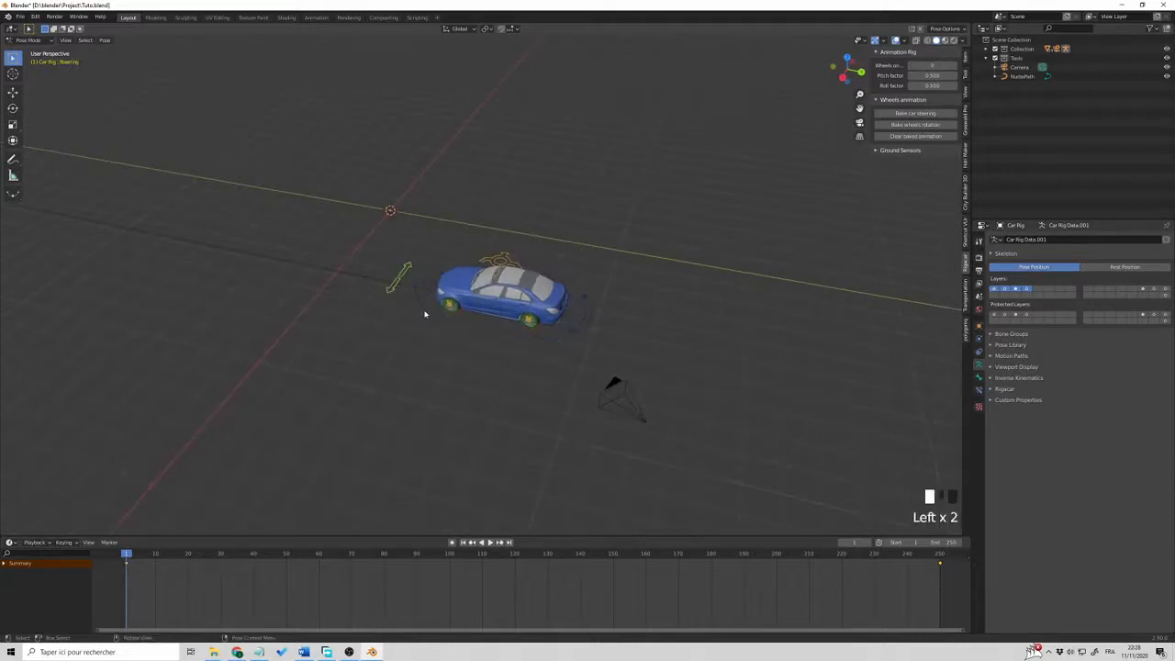
# Bake the car steering from frame 1 to 250 with keyframe tolerance 0.05 and rotation factor 1.50
pyautogui.moveTo(850, 294); pyautogui.dragTo(842, 288, button='middle')
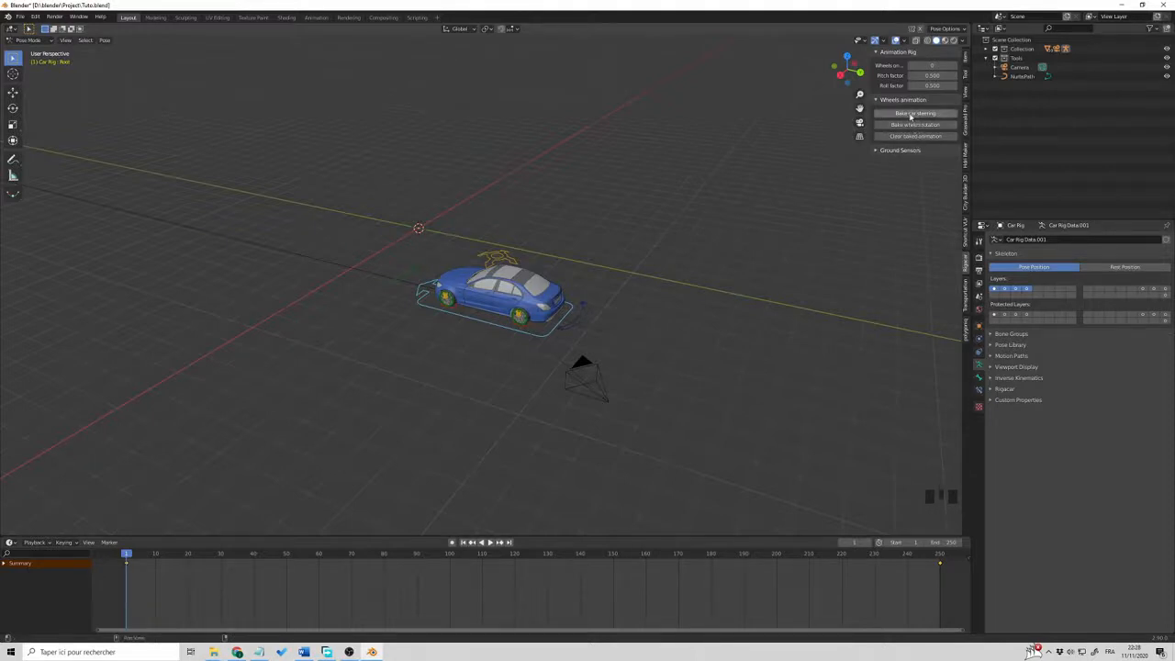
pyautogui.click(911, 114)
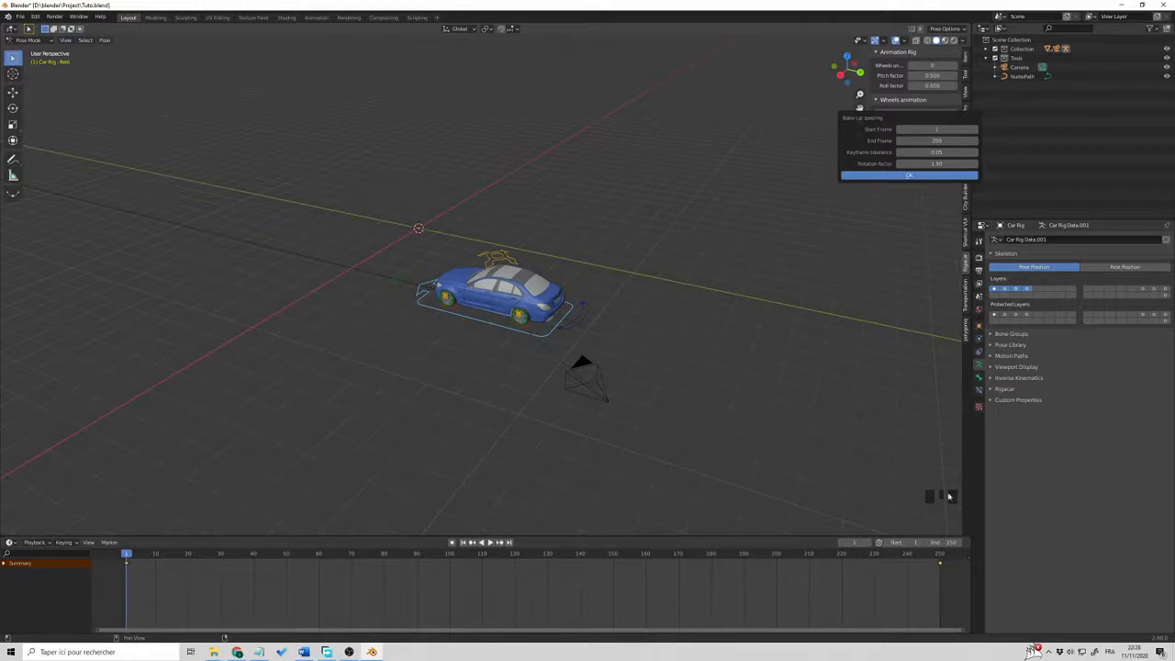
pyautogui.click(899, 177)
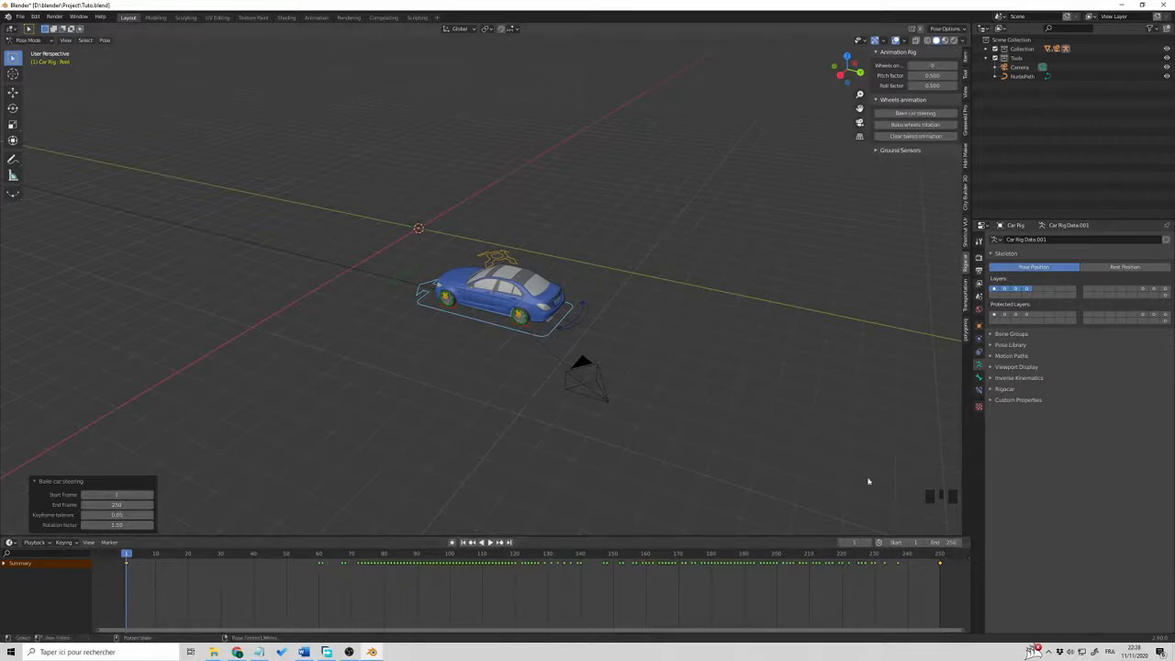
# Play the animation through the camera to examine how the front wheels steer
pyautogui.click(636, 206)
pyautogui.press('KP_0')
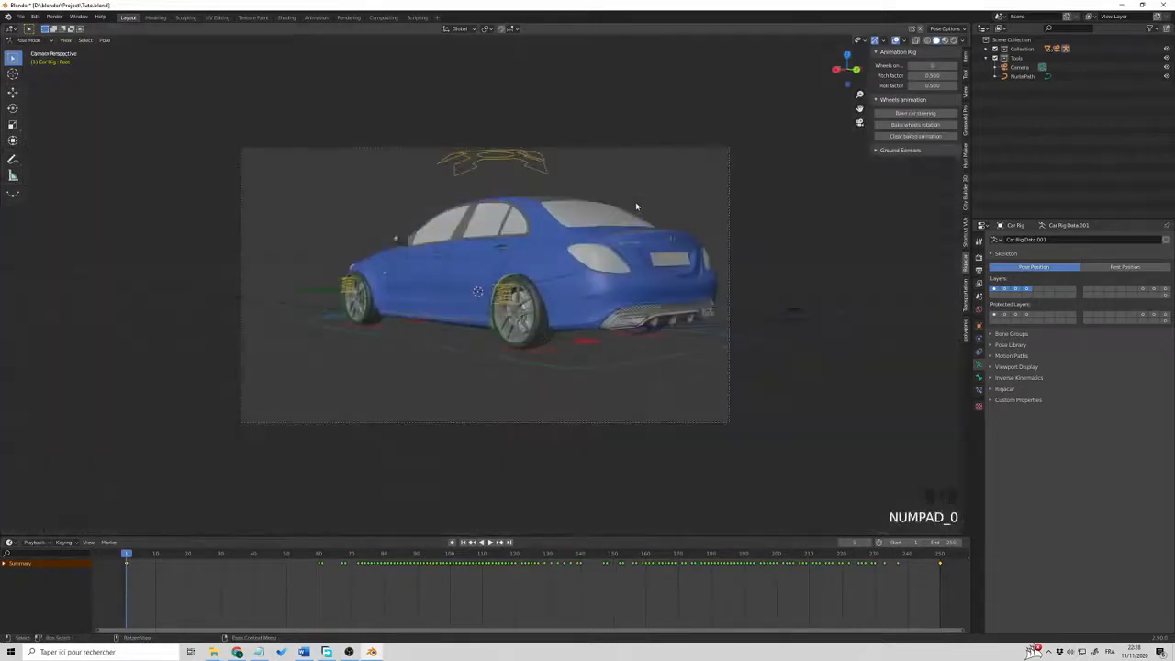
pyautogui.press('space')
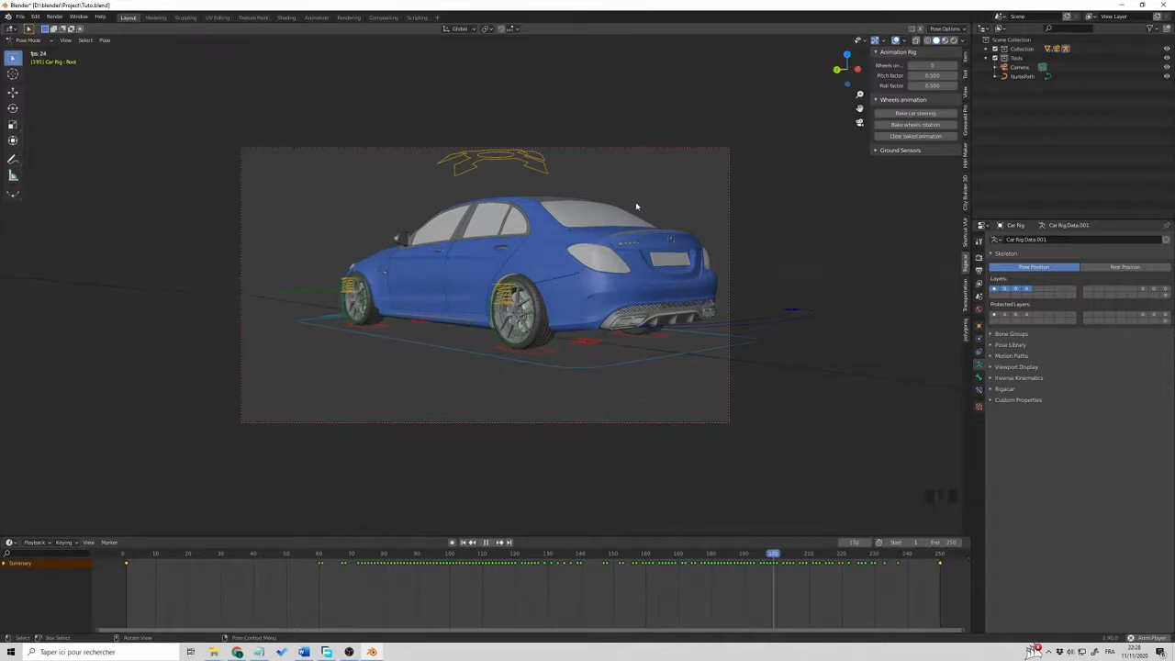
pyautogui.press('space')
# Return the animation to frame 1 and view the car through the camera again
pyautogui.scroll(-2, 421, 471)
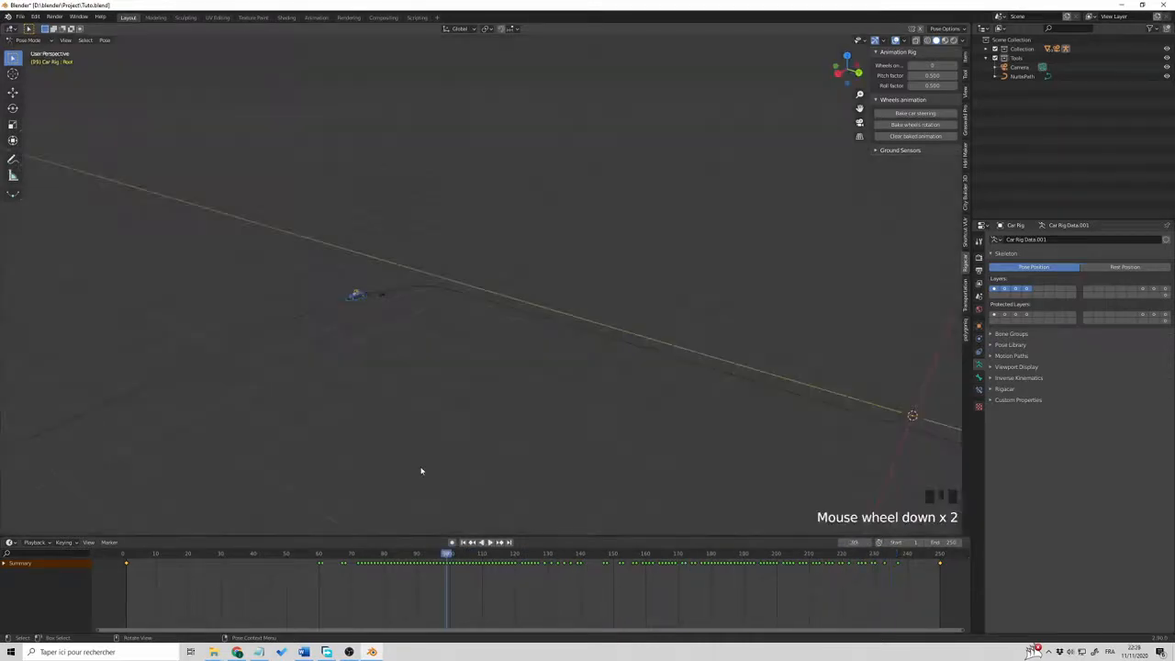
pyautogui.click(127, 555)
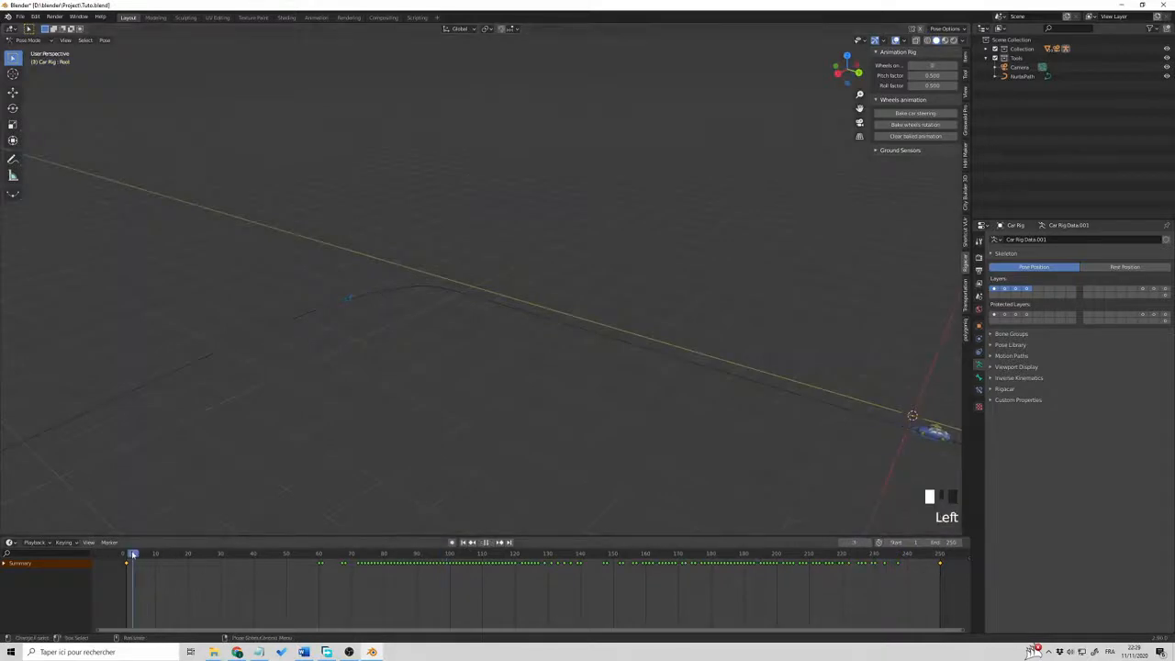
pyautogui.click(588, 416)
pyautogui.press('KP_0')
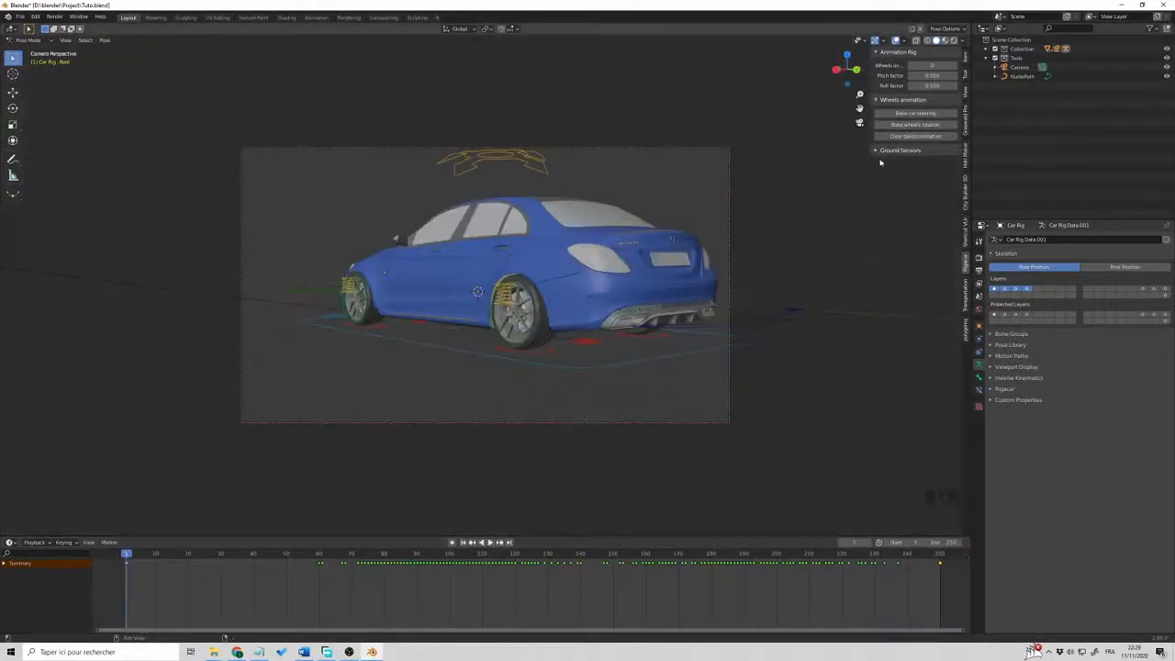
# Bake the wheels rotation from frame 1 to 250 with keyframe tolerance 0.05 and play the result through the camera
pyautogui.click(919, 126)
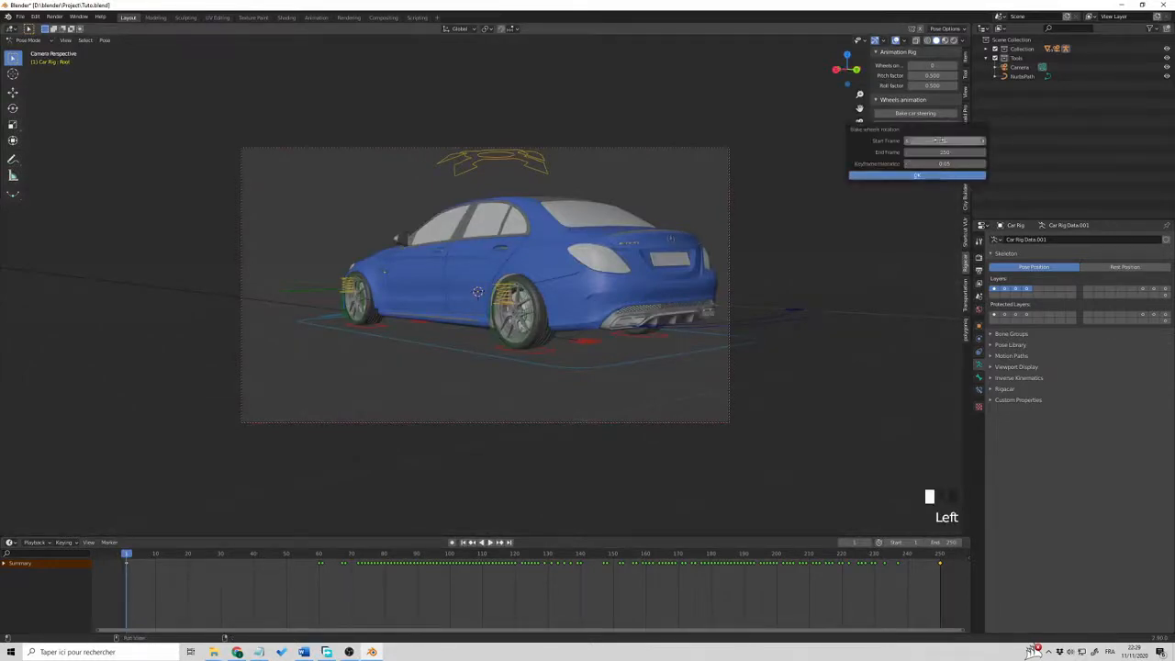
pyautogui.click(922, 176)
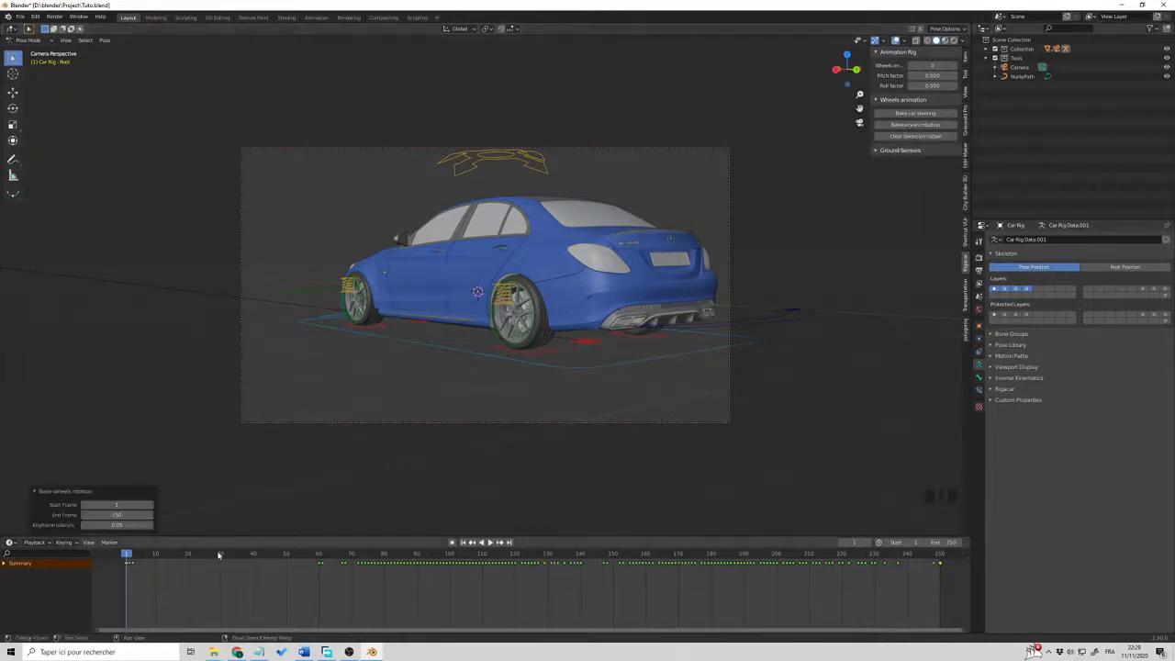
pyautogui.press('space')
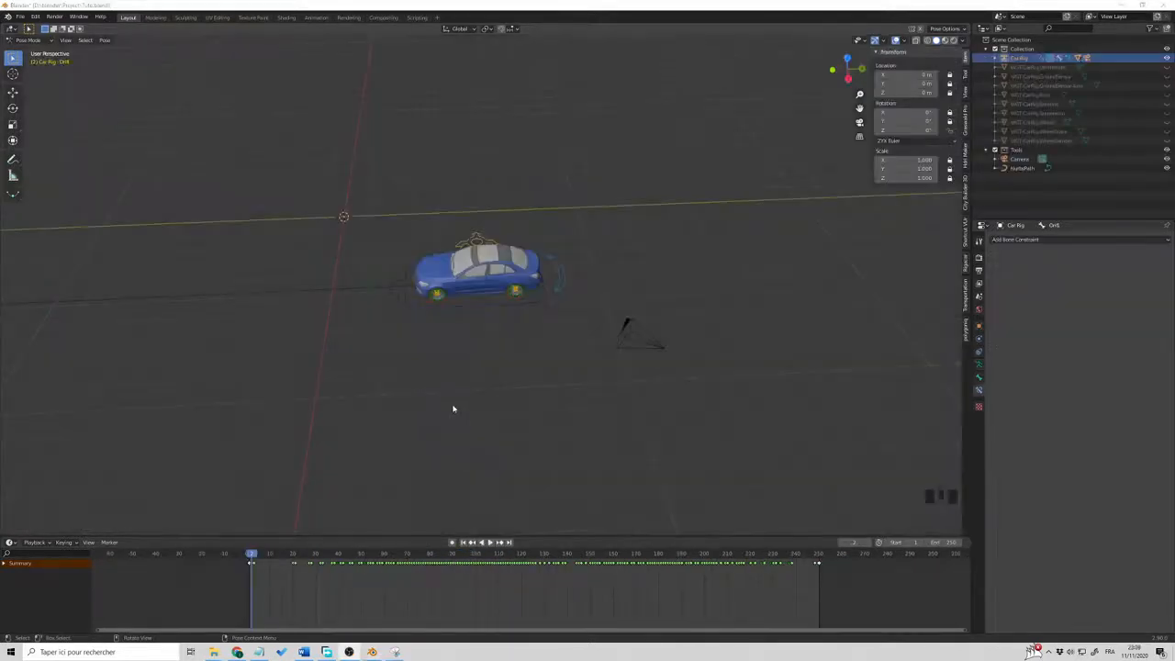
# Try to swing the car sideways with the Drift bone behind its rear bumper
pyautogui.scroll(-3, 301, 409)
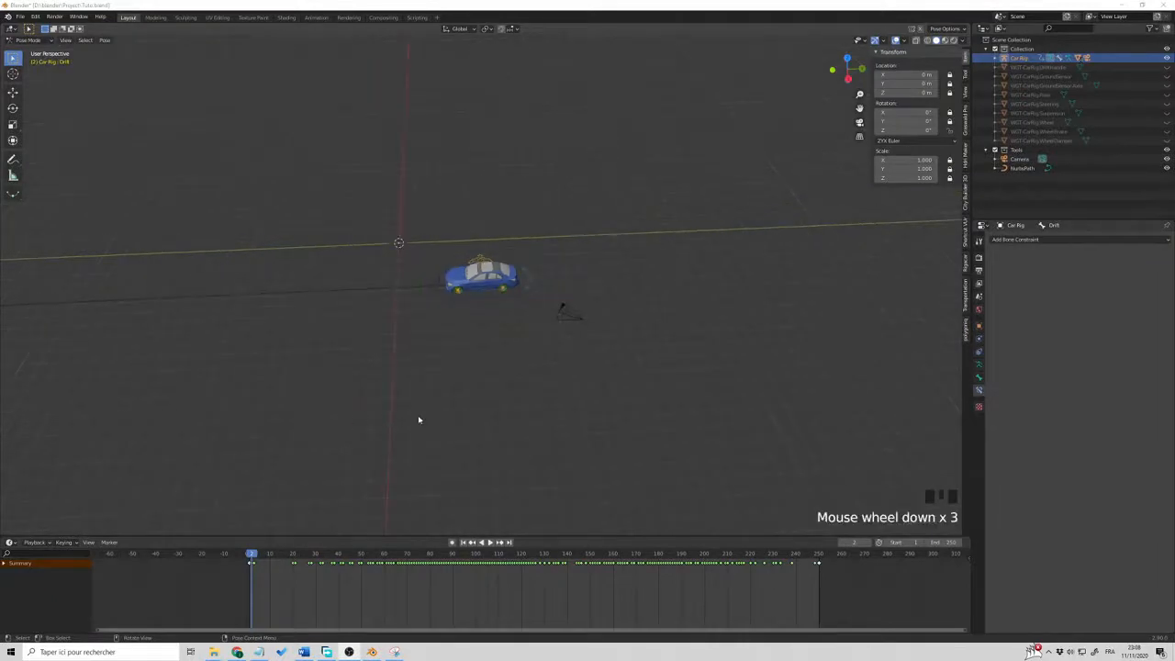
pyautogui.click(364, 422)
pyautogui.moveTo(384, 405); pyautogui.dragTo(556, 278, button='middle')
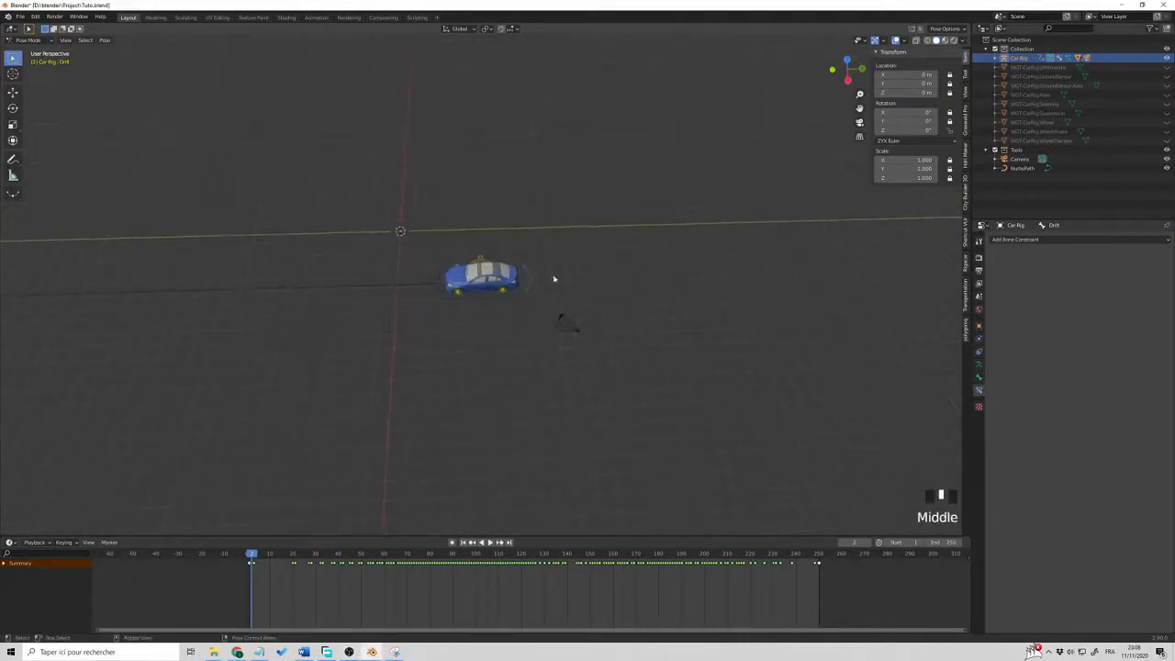
pyautogui.click(527, 282)
pyautogui.press('g')
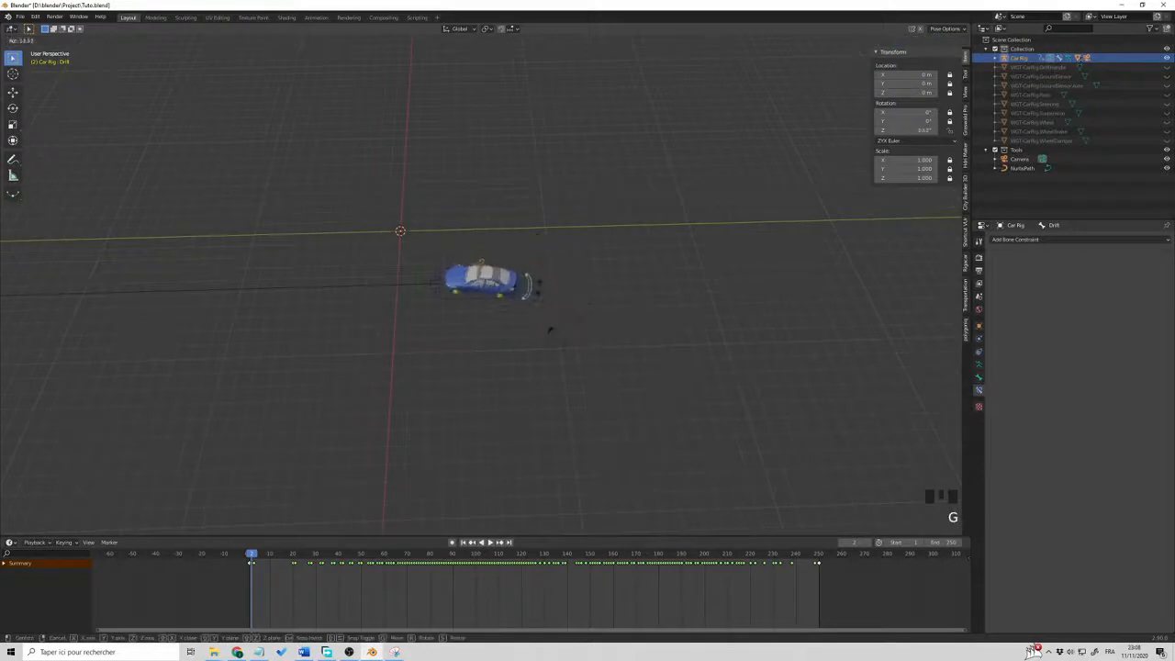
# Move the animation to frame 65, where the car is about to enter the path's curve
pyautogui.scroll(-3, 436, 402)
pyautogui.keyDown('shift'); pyautogui.moveTo(274, 399); pyautogui.dragTo(470, 395, button='middle'); pyautogui.keyUp('shift')
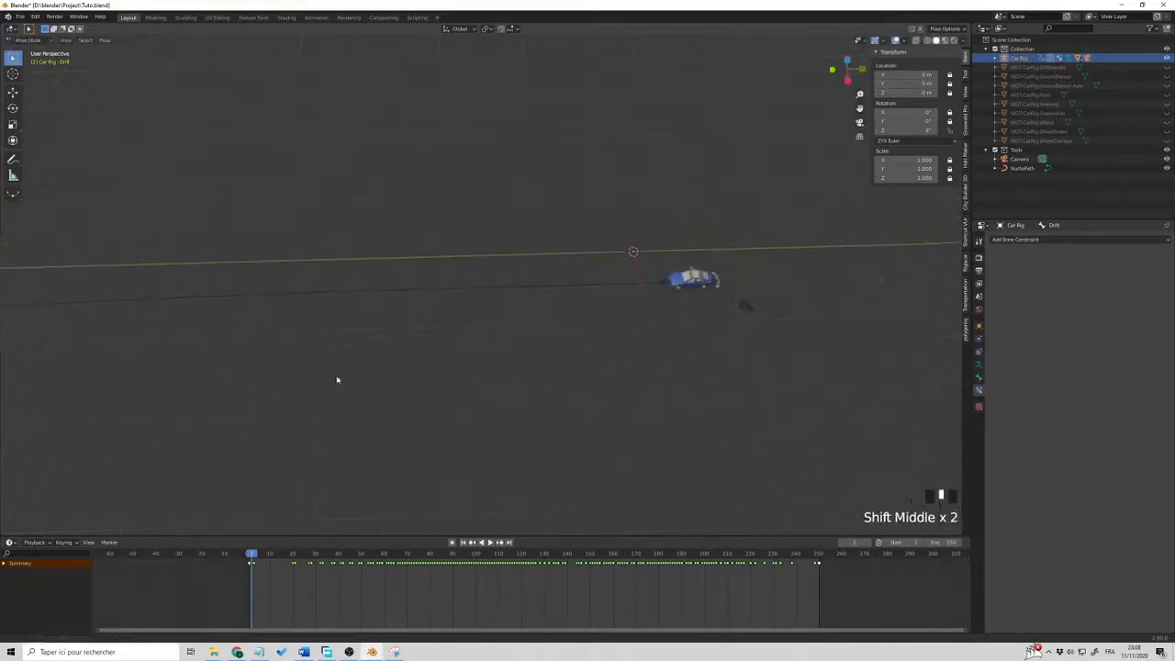
pyautogui.keyDown('shift'); pyautogui.moveTo(336, 380); pyautogui.dragTo(503, 378, button='middle'); pyautogui.keyUp('shift')
pyautogui.keyDown('shift'); pyautogui.moveTo(188, 377); pyautogui.dragTo(423, 213, button='middle'); pyautogui.keyUp('shift')
pyautogui.scroll(-3, 372, 367)
pyautogui.scroll(2, 449, 380)
pyautogui.keyDown('shift'); pyautogui.moveTo(531, 311); pyautogui.dragTo(508, 233, button='middle'); pyautogui.keyUp('shift')
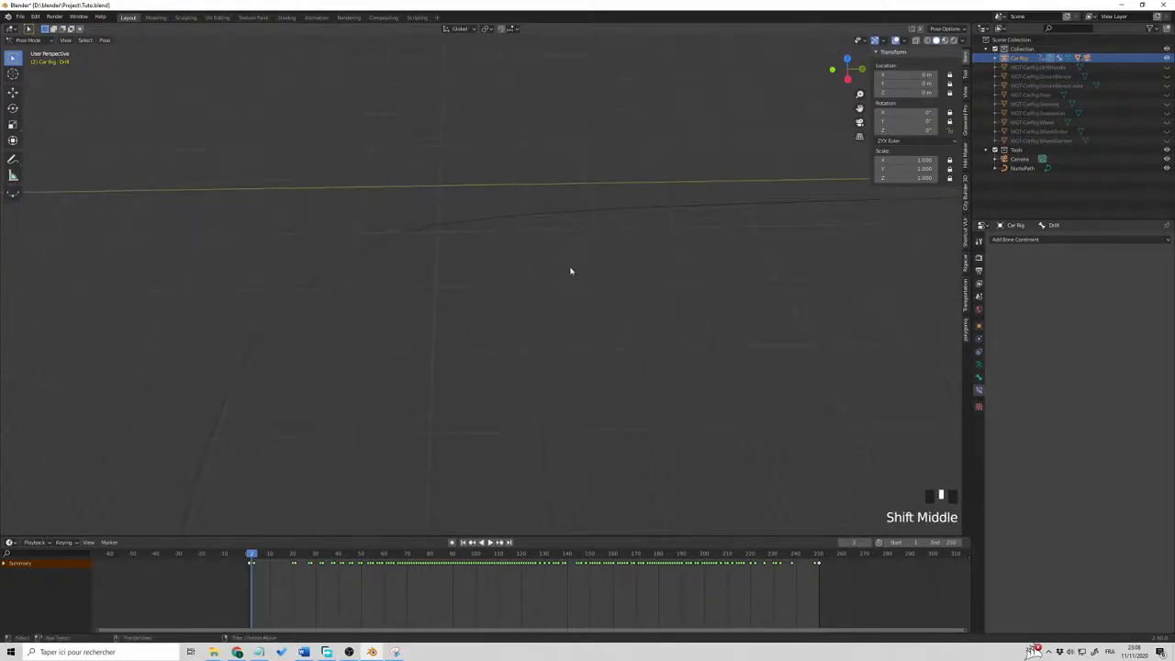
pyautogui.moveTo(262, 555); pyautogui.dragTo(396, 552)
pyautogui.keyDown('shift'); pyautogui.moveTo(506, 370); pyautogui.dragTo(500, 435, button='middle'); pyautogui.keyUp('shift')
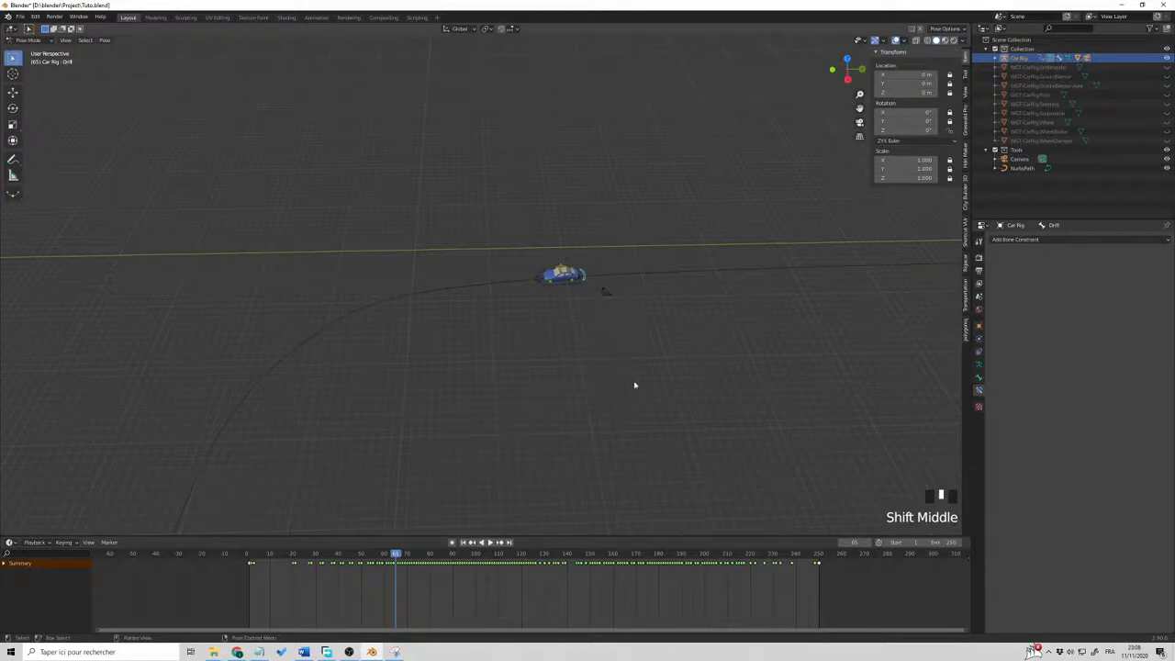
# Select the Drift bone behind the car and insert a Location, Rotation & Scale keyframe at frame 65
pyautogui.press('KP_Decimal')
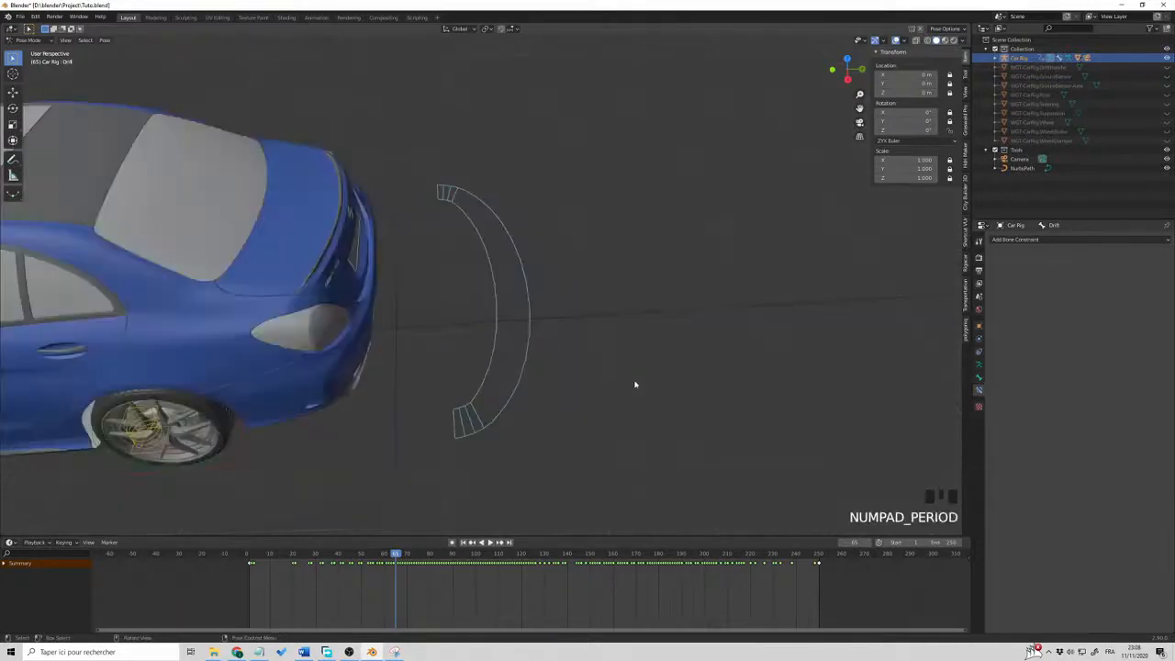
pyautogui.scroll(-8, 611, 388)
pyautogui.keyDown('shift'); pyautogui.moveTo(431, 412); pyautogui.dragTo(649, 301, button='middle'); pyautogui.keyUp('shift')
pyautogui.scroll(-5, 515, 380)
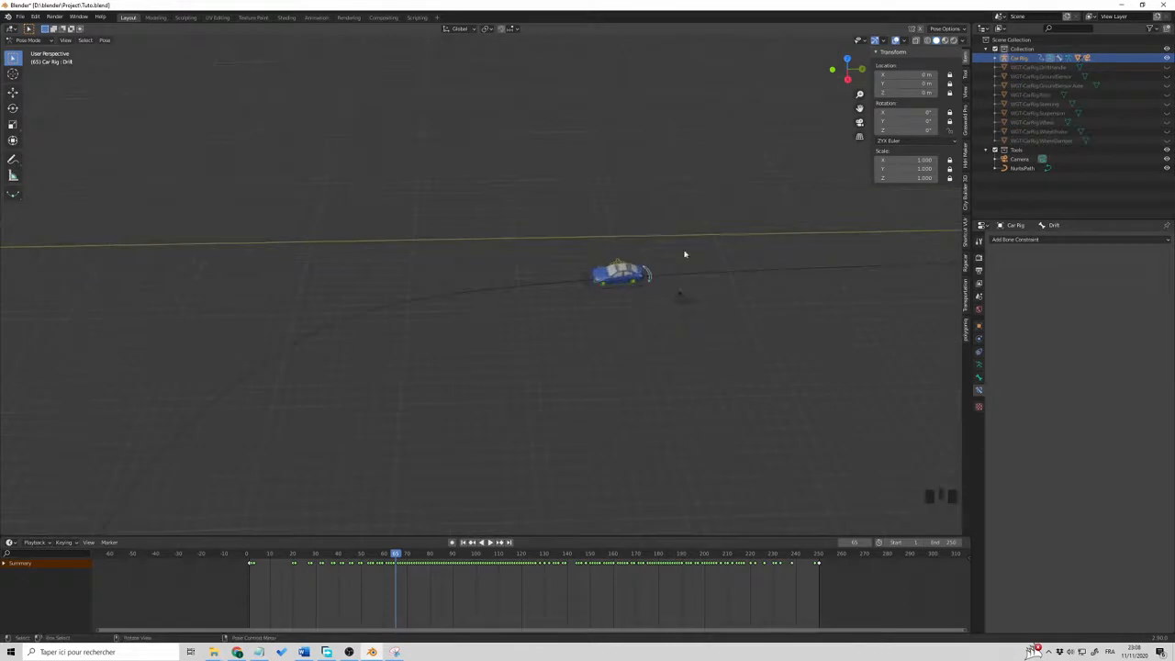
pyautogui.doubleClick(649, 277)
pyautogui.press('i')
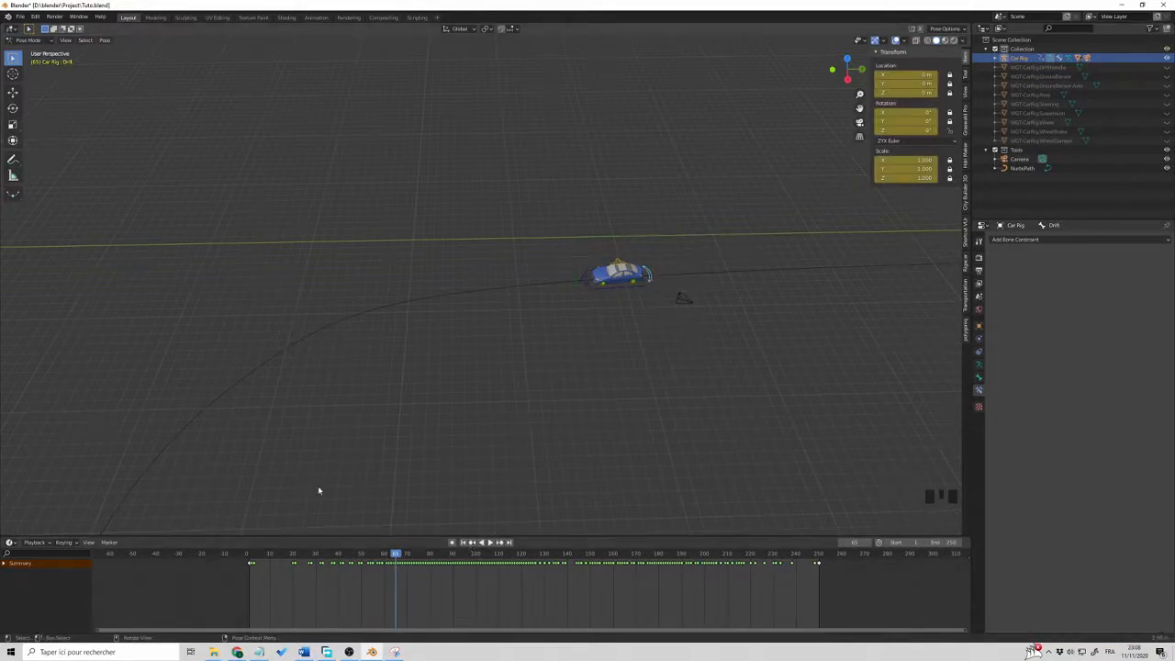
# Expand the timeline's channel summary and filter the channels by "dri" to isolate the Drift bone
pyautogui.click(6, 564)
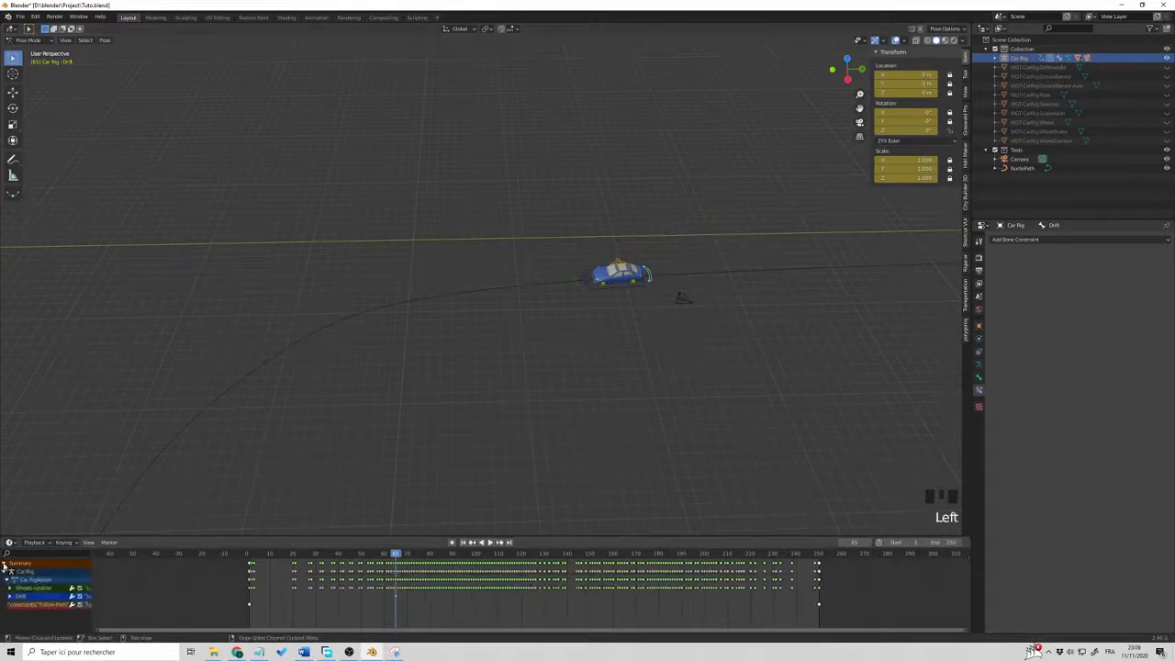
pyautogui.click(39, 598)
pyautogui.click(38, 598)
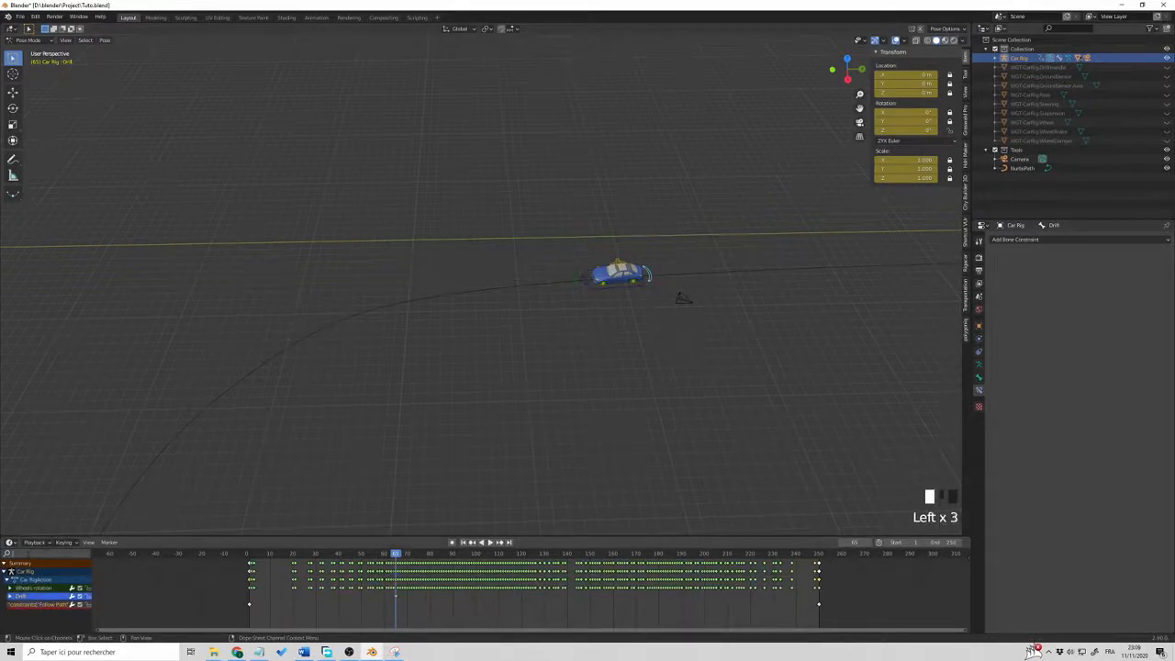
pyautogui.write('dri')
pyautogui.click(34, 618)
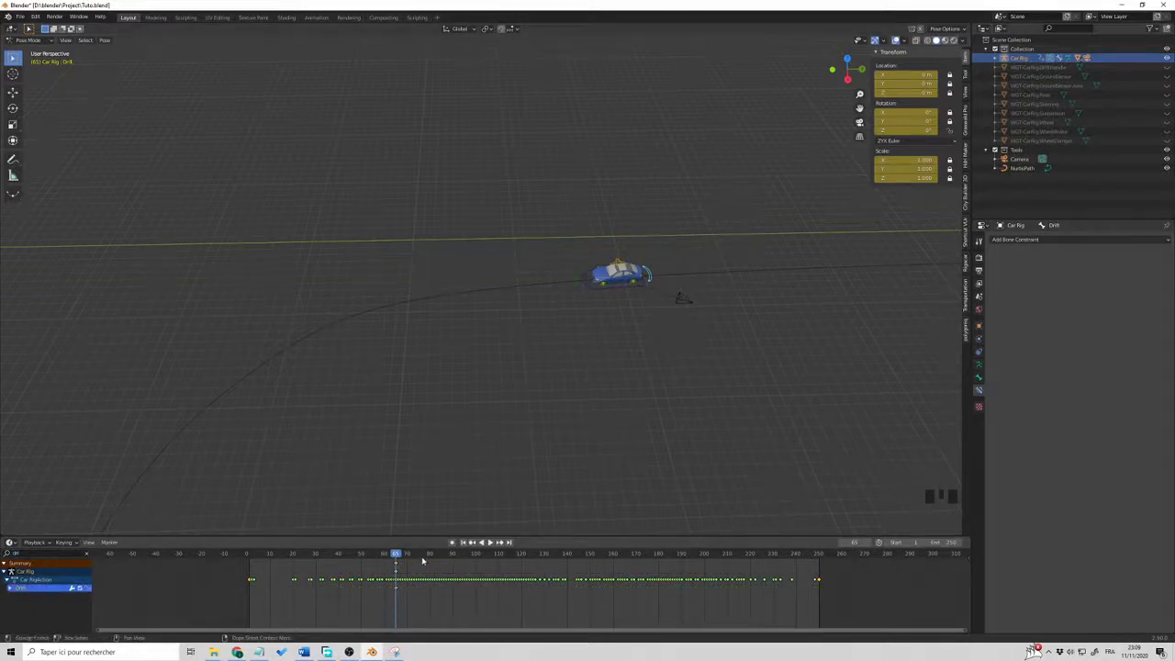
# At frame 90, swing the Drift bone about 47.5° around Z and keyframe its location, rotation and scale
pyautogui.scroll(-3, 461, 422)
pyautogui.scroll(2, 459, 437)
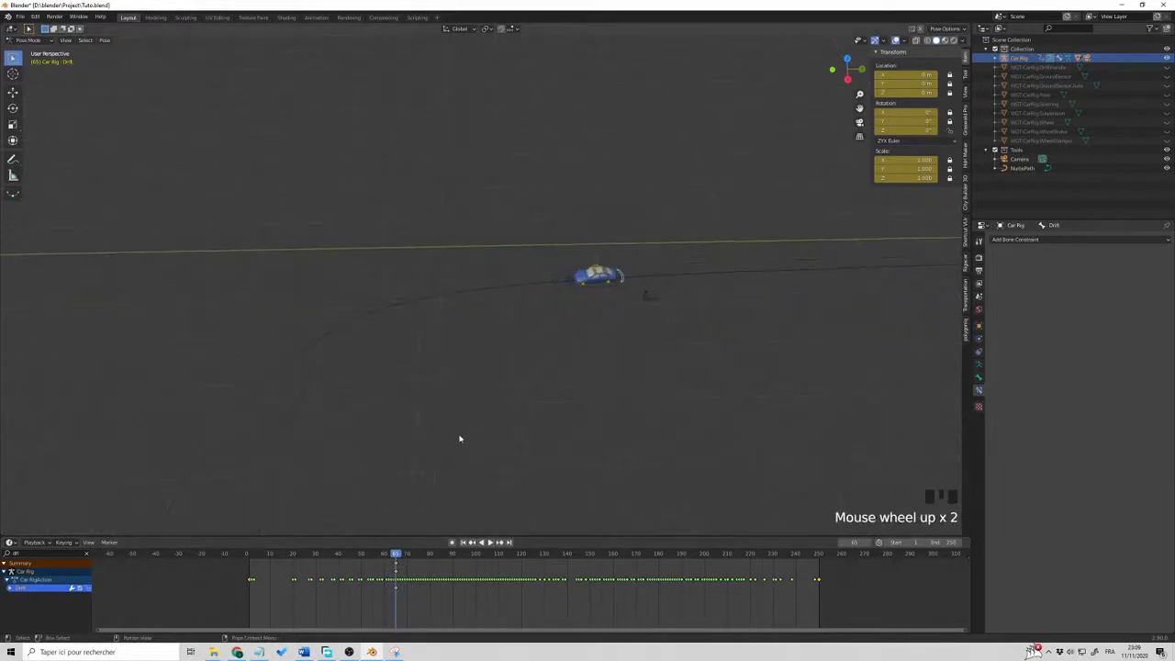
pyautogui.moveTo(459, 438); pyautogui.dragTo(462, 340, button='middle')
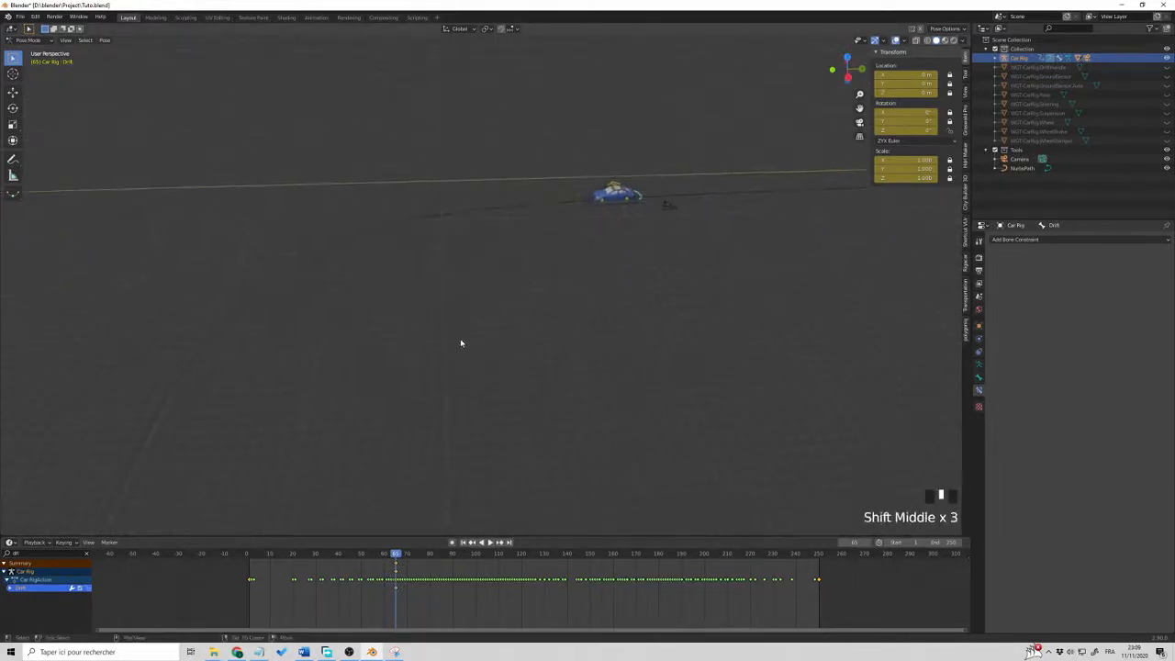
pyautogui.click(416, 557)
pyautogui.moveTo(416, 558); pyautogui.dragTo(452, 561)
pyautogui.moveTo(436, 463); pyautogui.dragTo(410, 319, button='middle')
pyautogui.press('g')
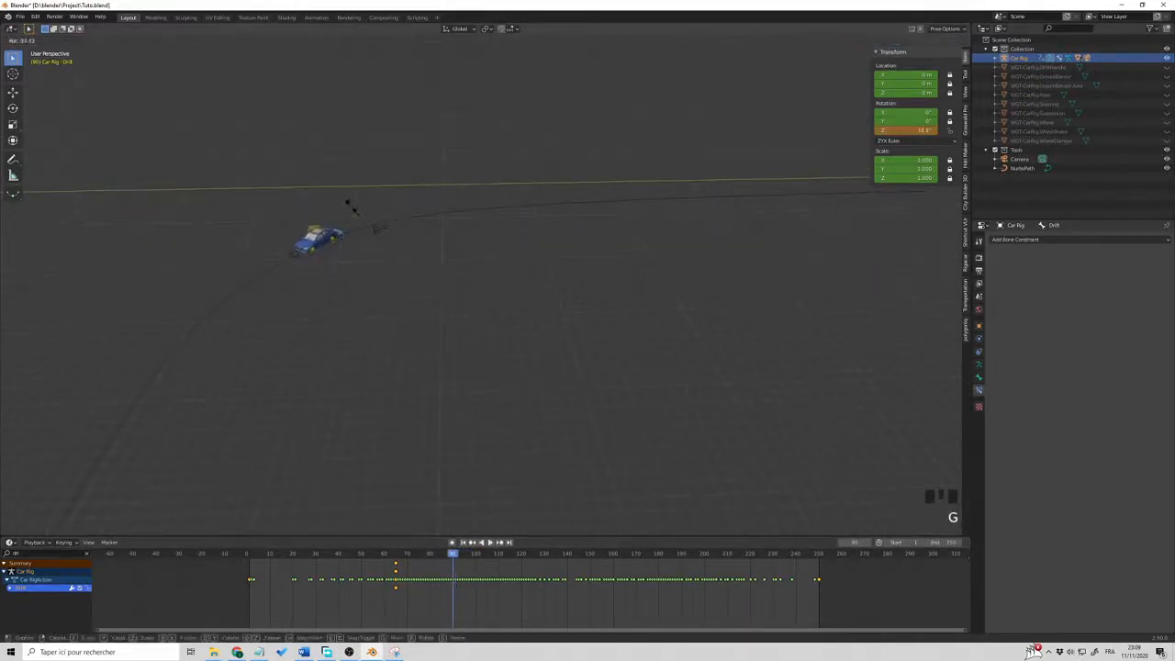
pyautogui.click(351, 210)
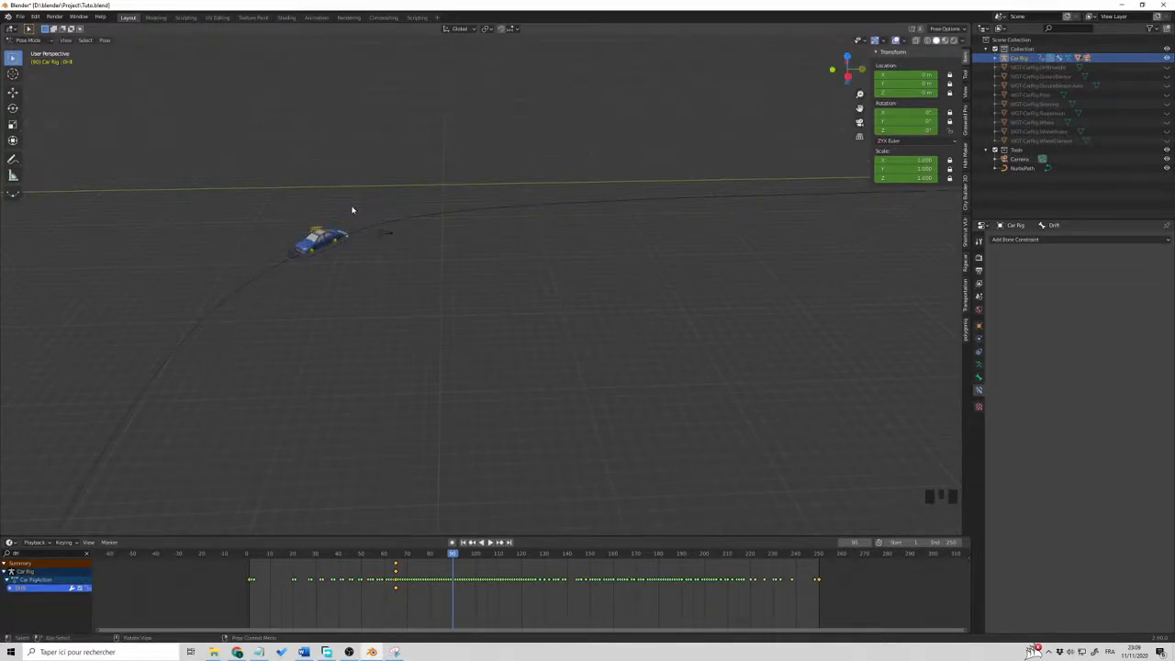
pyautogui.press('g')
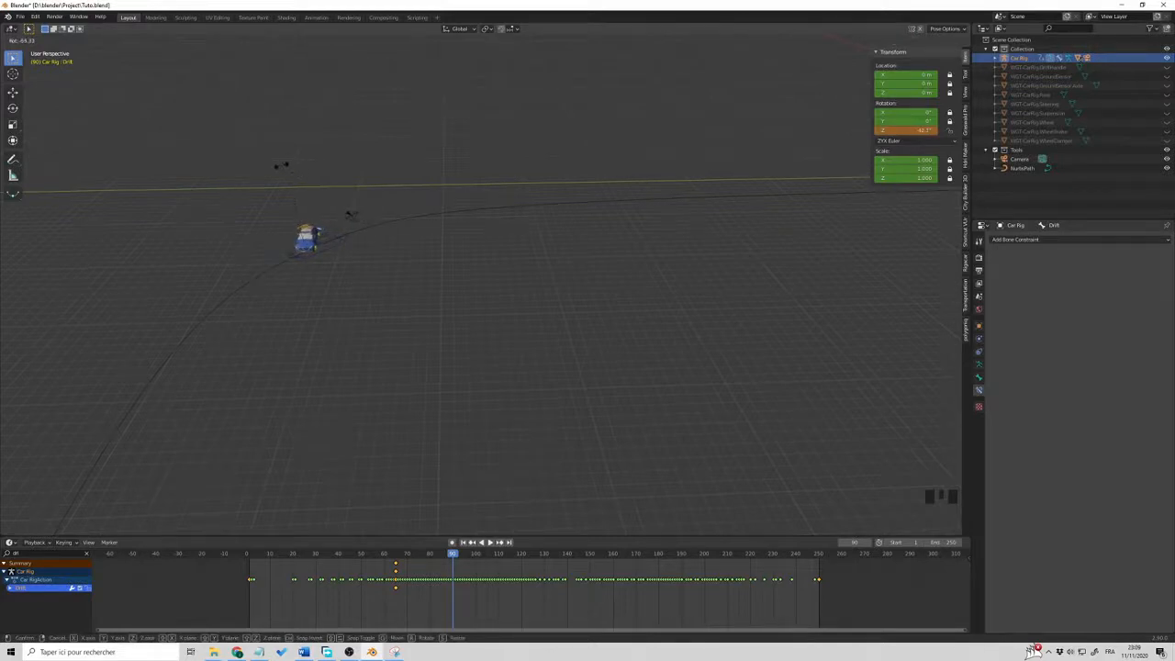
pyautogui.click(281, 168)
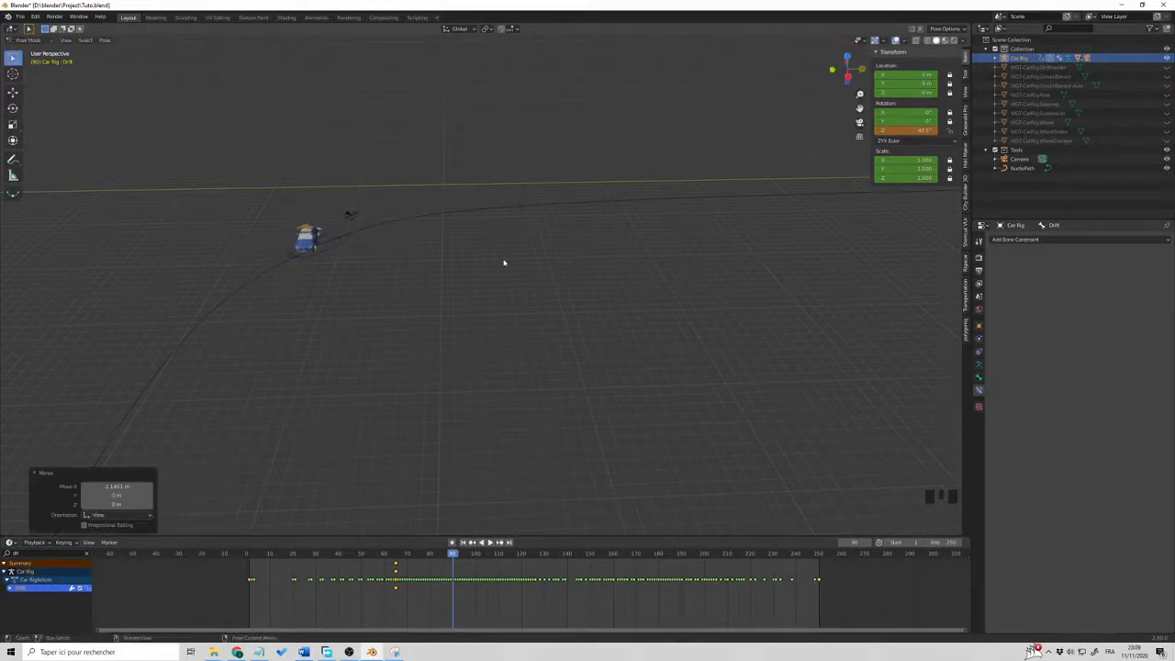
pyautogui.press('i')
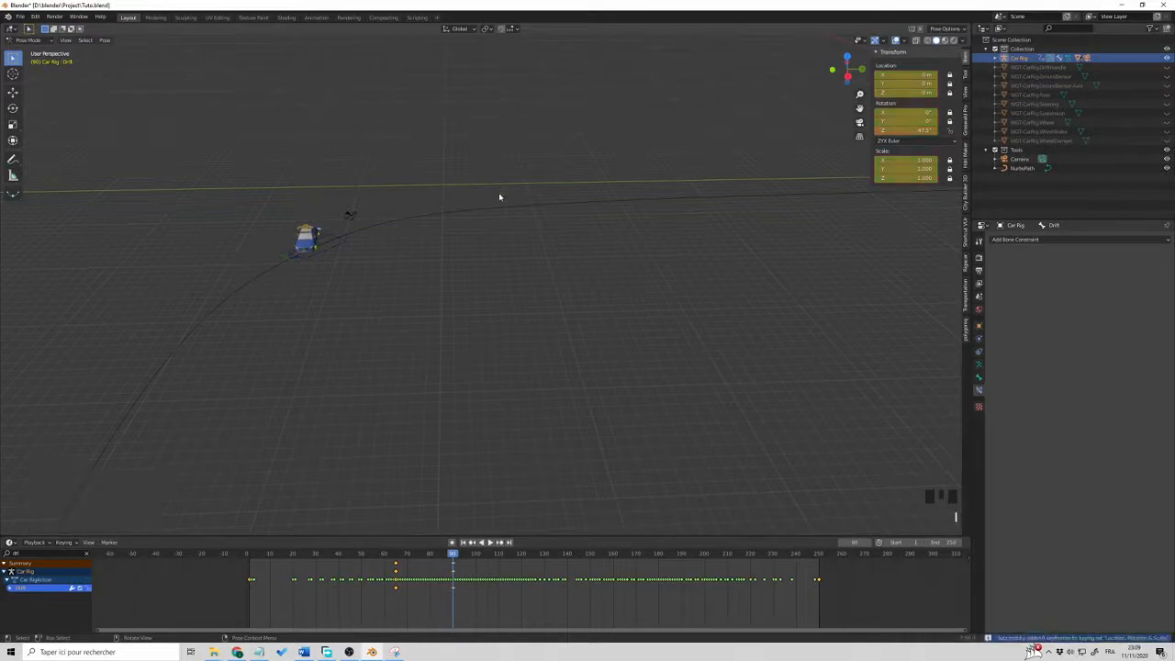
# Play the animation from just before the curve to examine how the car drifts through it
pyautogui.moveTo(461, 553); pyautogui.dragTo(479, 554)
pyautogui.scroll(-4, 439, 463)
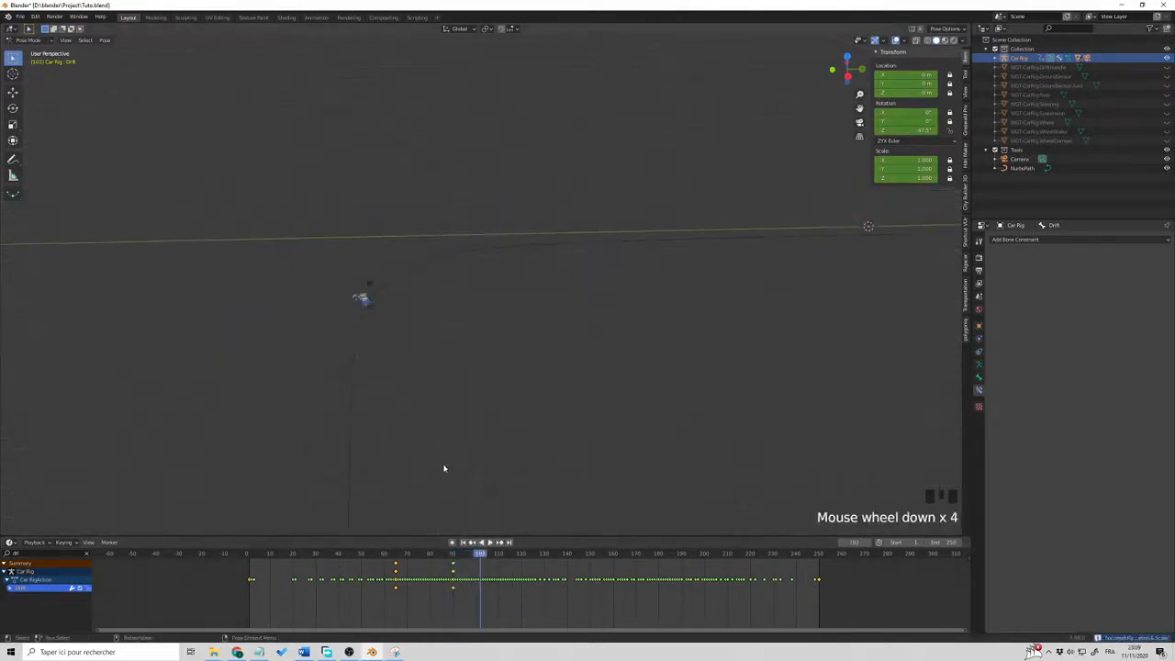
pyautogui.moveTo(439, 465); pyautogui.dragTo(441, 483, button='middle')
pyautogui.scroll(2, 440, 483)
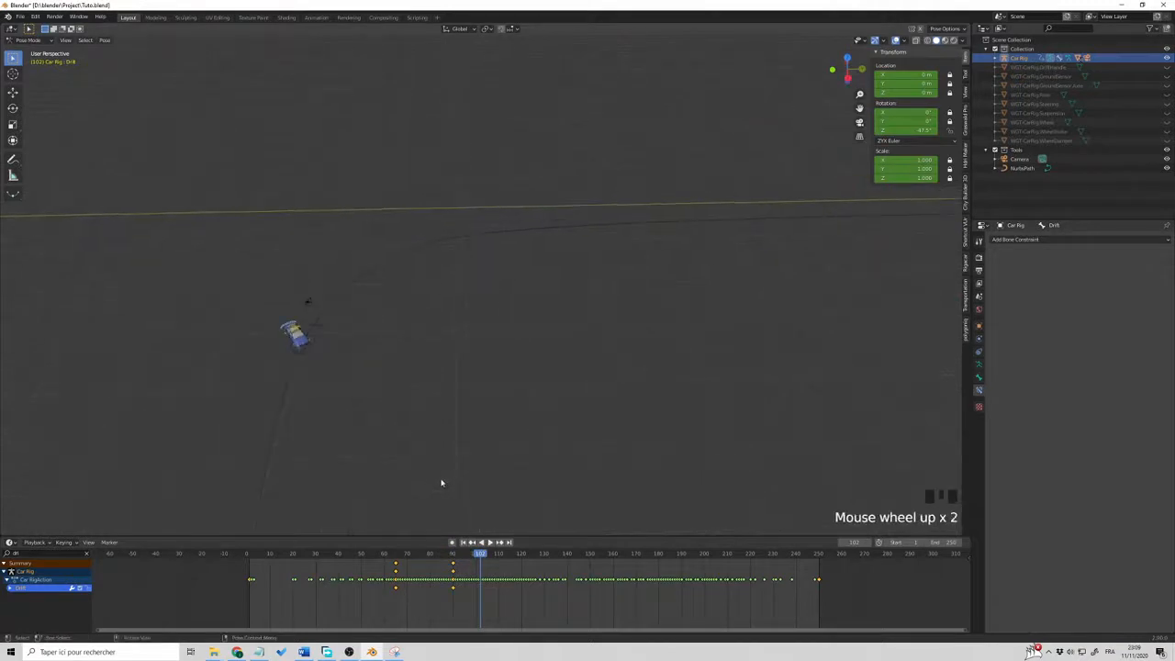
pyautogui.click(376, 555)
pyautogui.press('space')
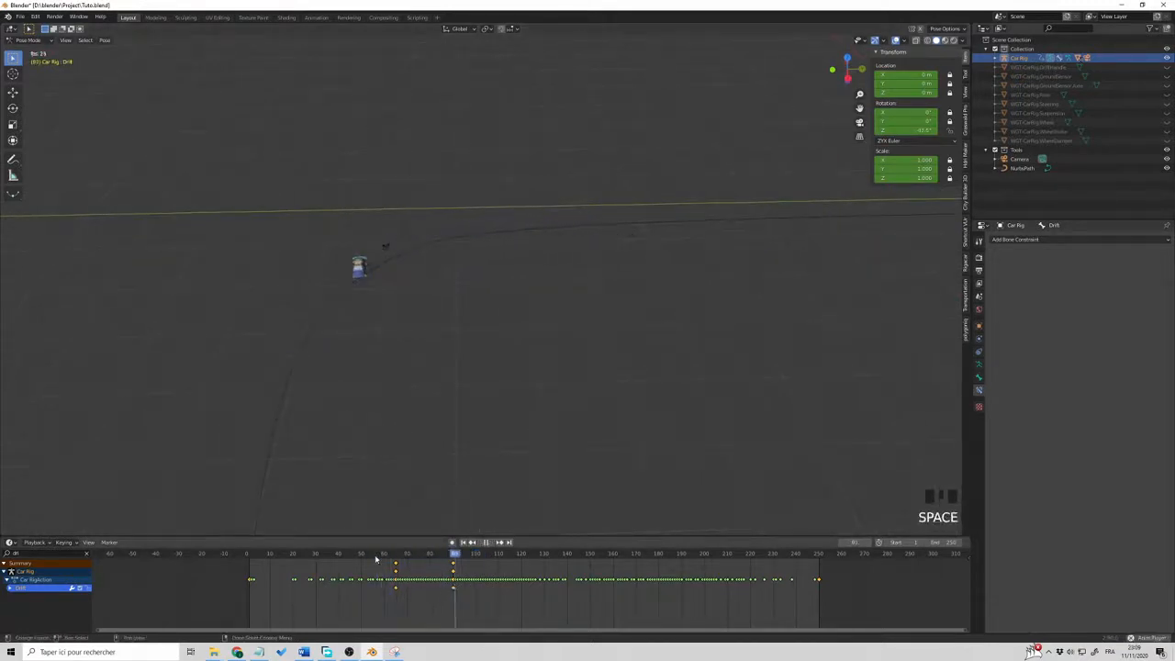
pyautogui.press('space')
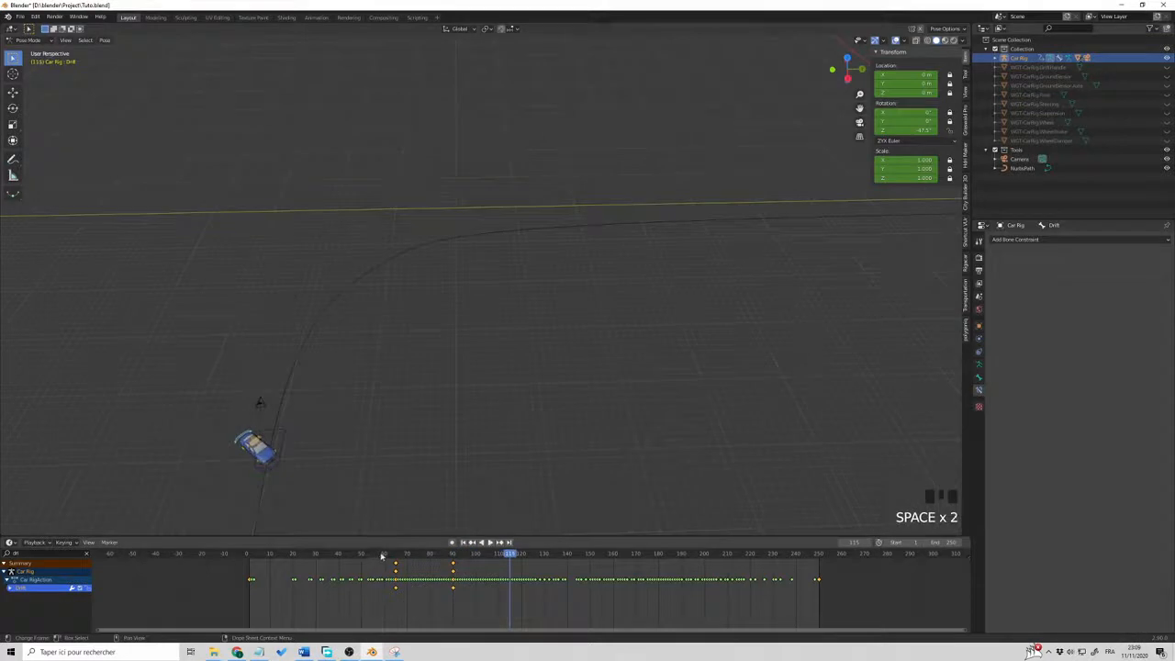
# At frame 122, reset the Drift bone's rotation to 0° and insert a Location, Rotation & Scale keyframe
pyautogui.scroll(-2, 443, 471)
pyautogui.click(514, 555)
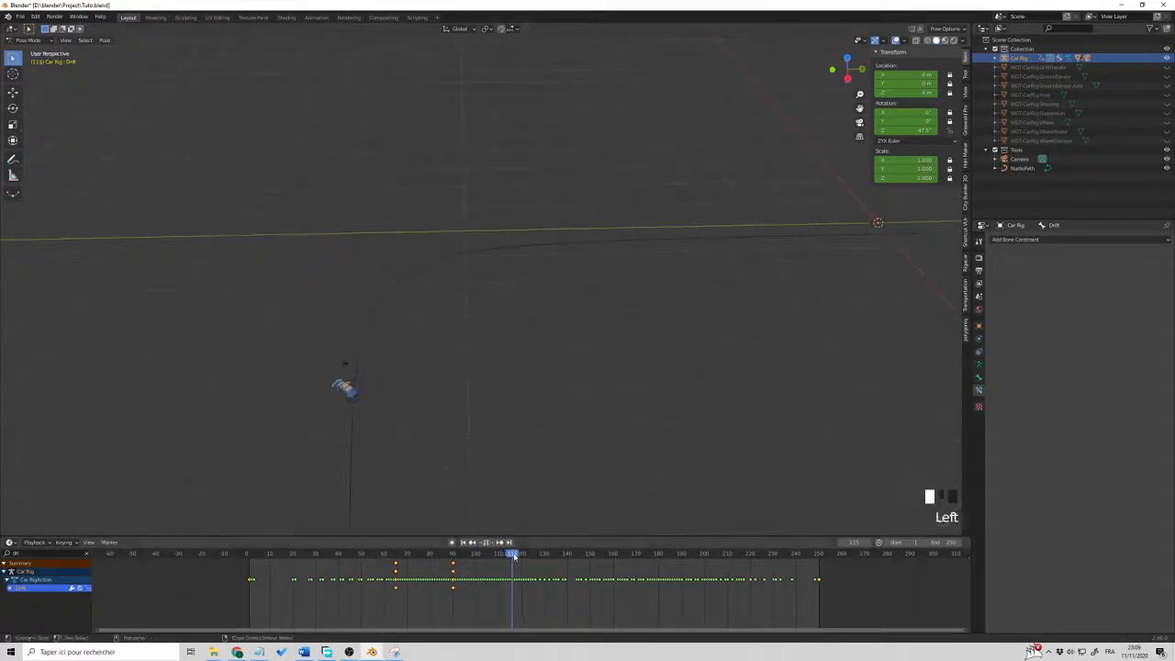
pyautogui.moveTo(514, 554)
pyautogui.mouseDown()
pyautogui.moveTo(524, 557)
pyautogui.moveTo(487, 554)
pyautogui.moveTo(527, 557)
pyautogui.mouseUp()
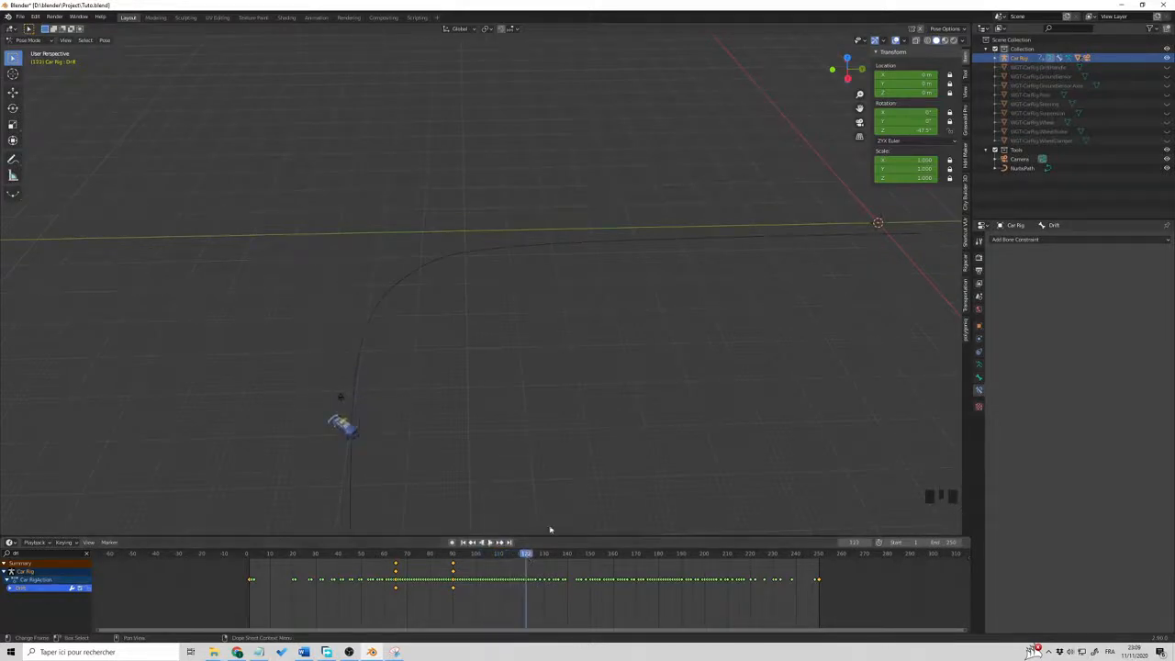
pyautogui.press('Left')
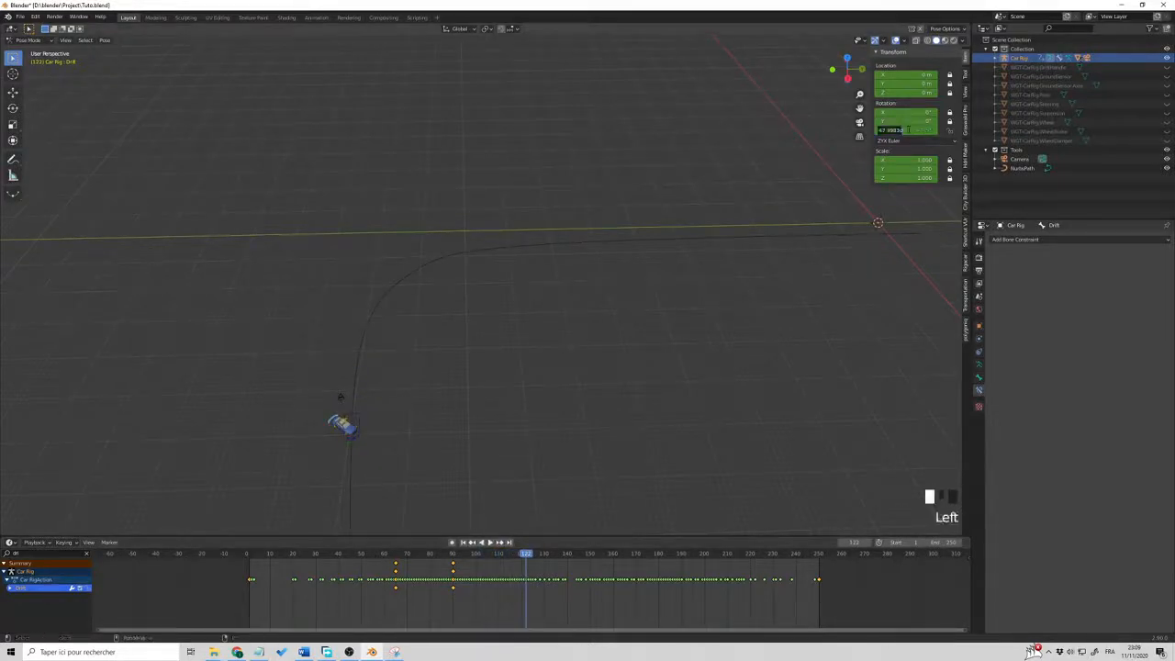
pyautogui.hotkey('alt', 'r')
pyautogui.press('i')
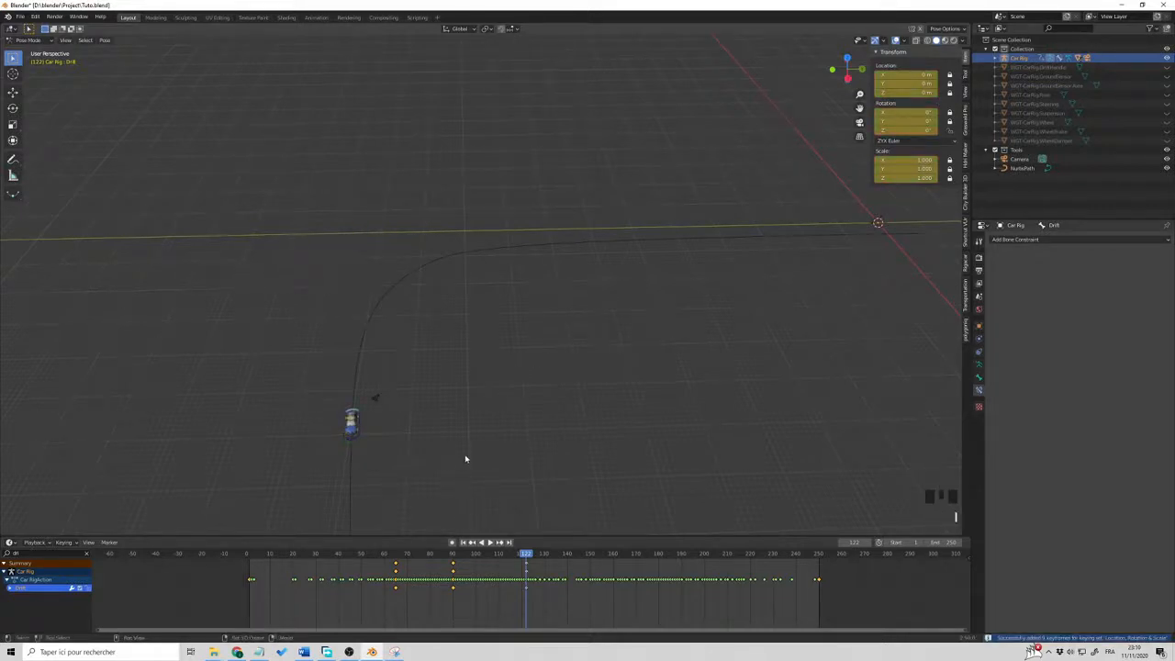
# Scrub through the drift up to frame 122 to examine how the car swings out and straightens
pyautogui.scroll(2, 477, 431)
pyautogui.keyDown('shift'); pyautogui.moveTo(485, 416); pyautogui.dragTo(425, 257, button='middle'); pyautogui.keyUp('shift')
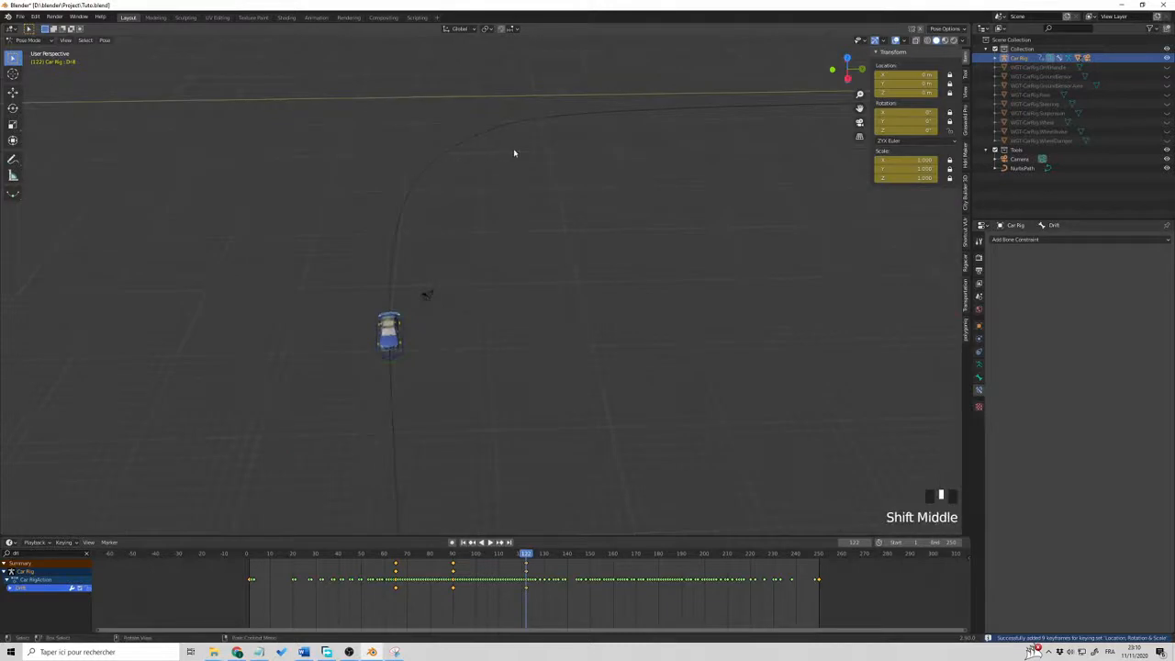
pyautogui.moveTo(418, 556); pyautogui.dragTo(525, 574)
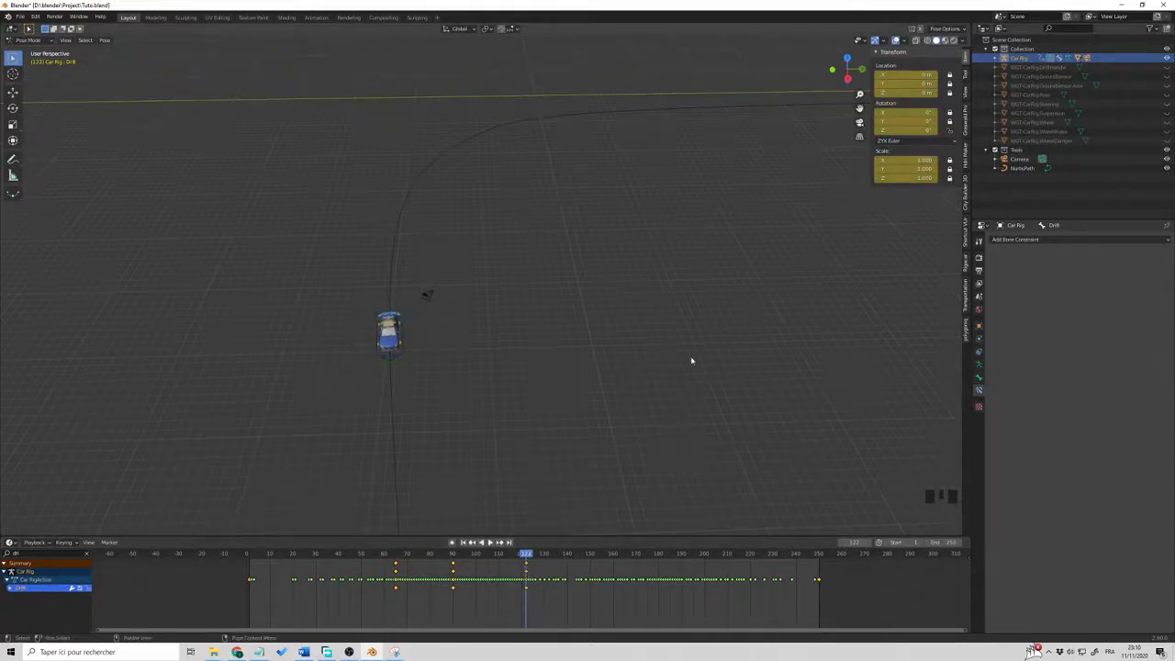
# Turn the Drift bone a few degrees around Z at frame 122, update its keyframe, and scrub through the drift to frame 133
pyautogui.moveTo(903, 132); pyautogui.dragTo(907, 132)
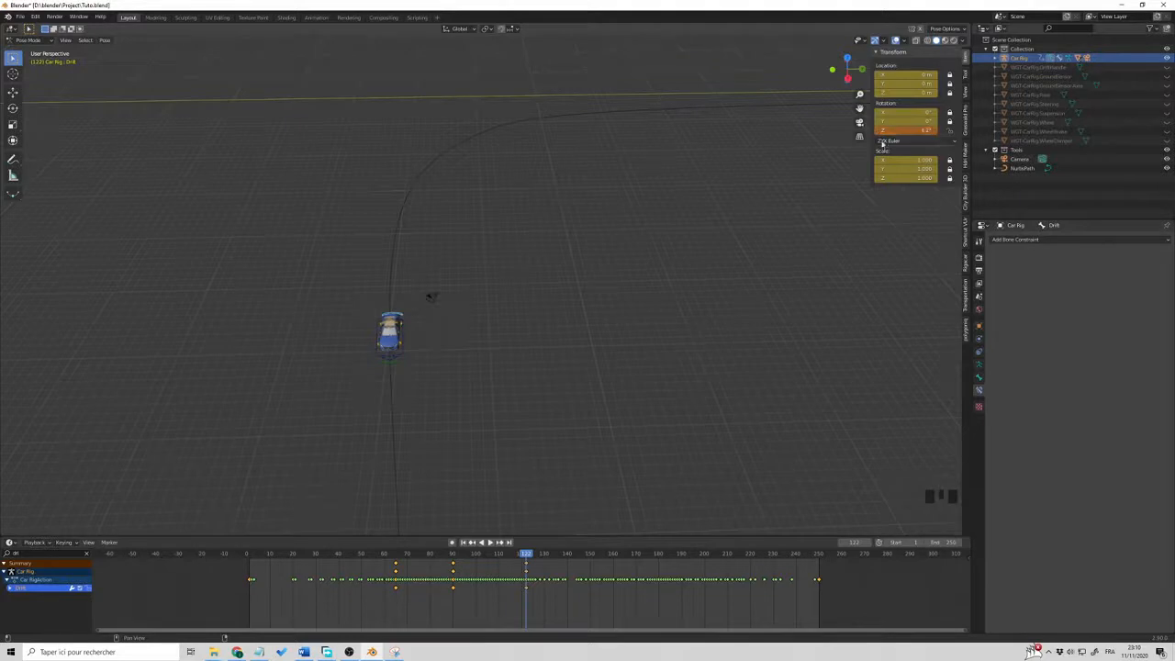
pyautogui.press('i')
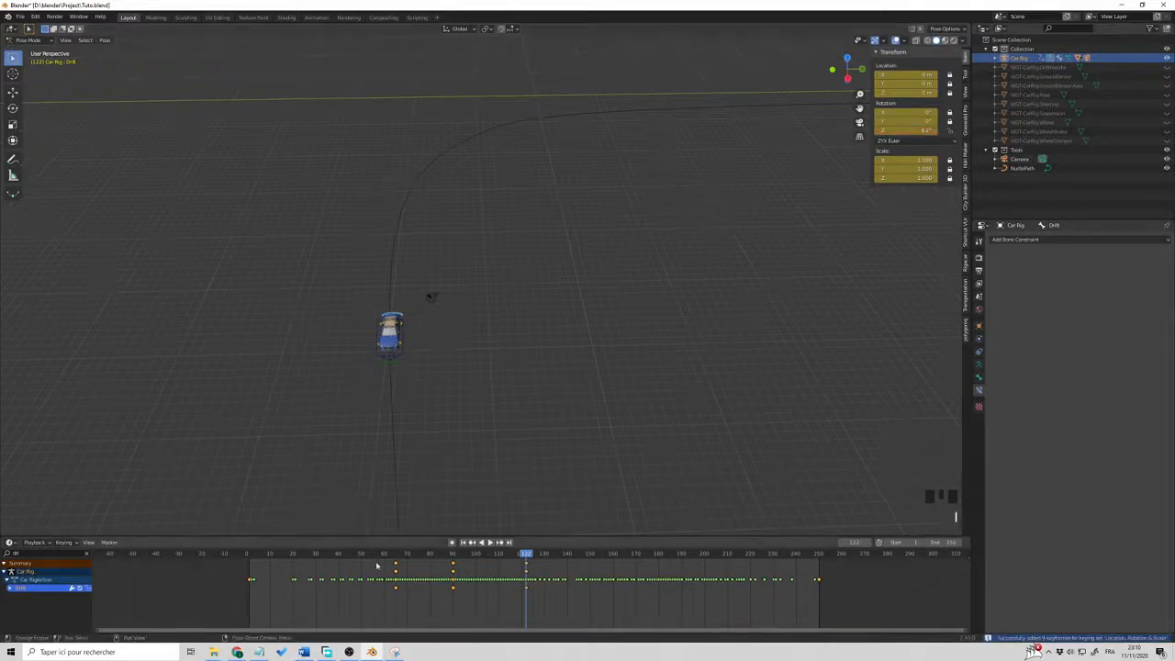
pyautogui.moveTo(381, 557); pyautogui.dragTo(552, 569)
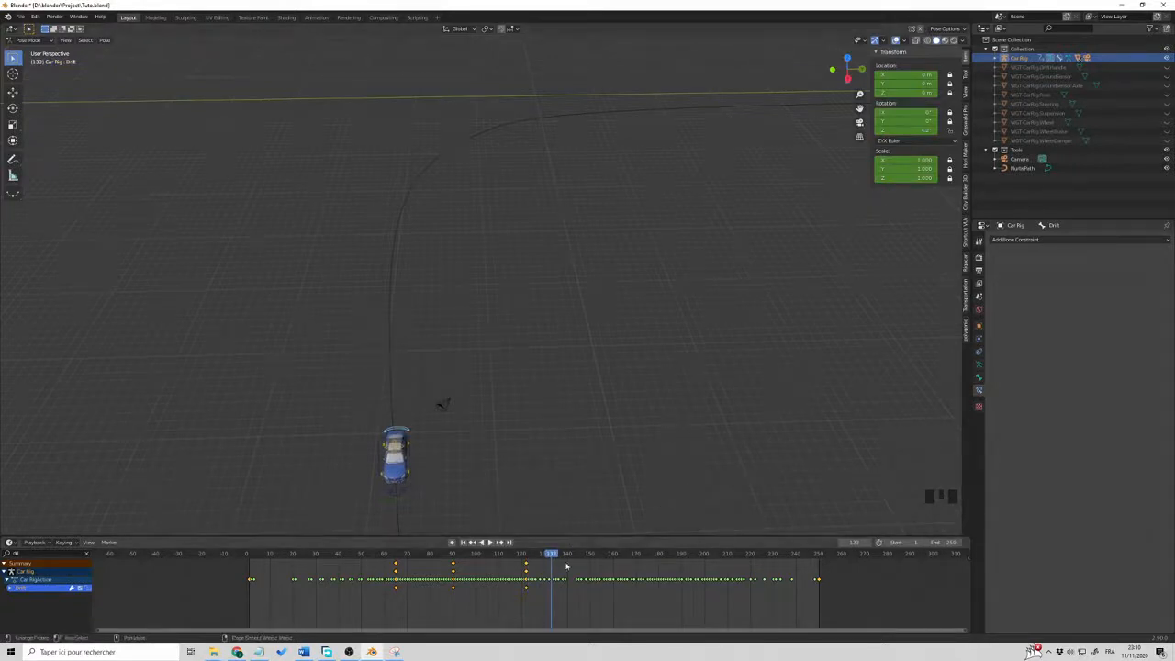
# At frame 137, set the Drift bone's Z rotation to 0° and insert a Location, Rotation & Scale keyframe
pyautogui.moveTo(551, 556)
pyautogui.mouseDown()
pyautogui.moveTo(571, 558)
pyautogui.moveTo(561, 558)
pyautogui.mouseUp()
pyautogui.scroll(-3, 577, 444)
pyautogui.moveTo(577, 441); pyautogui.dragTo(573, 447, button='middle')
pyautogui.click(907, 131)
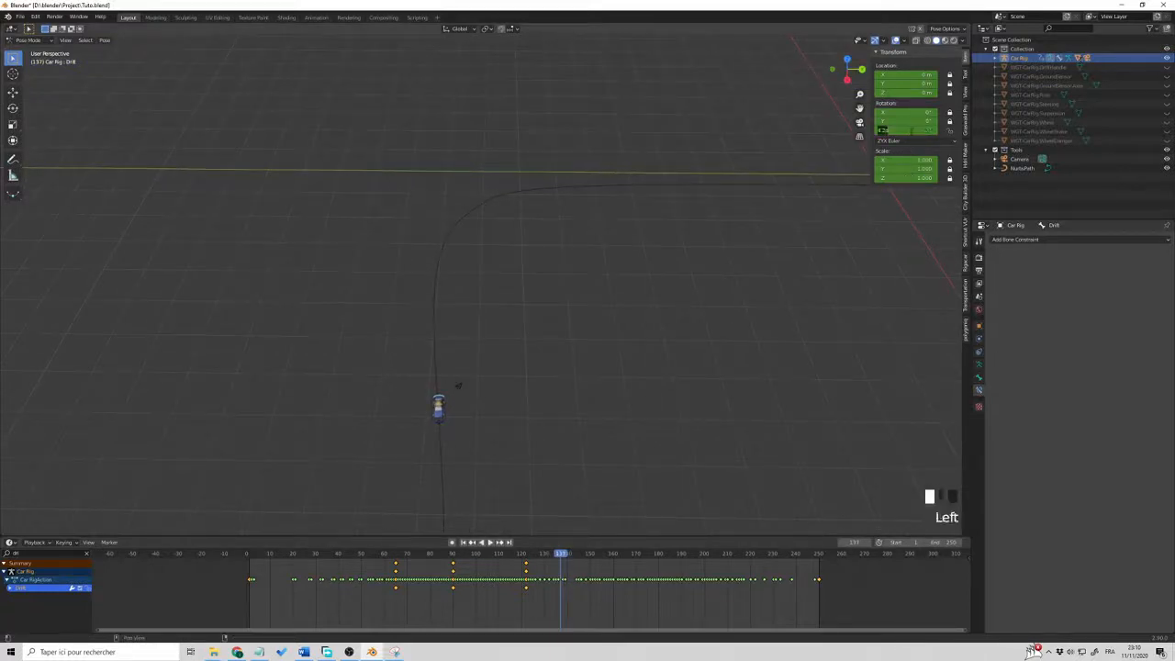
pyautogui.write('0')
pyautogui.press('Return')
pyautogui.press('i')
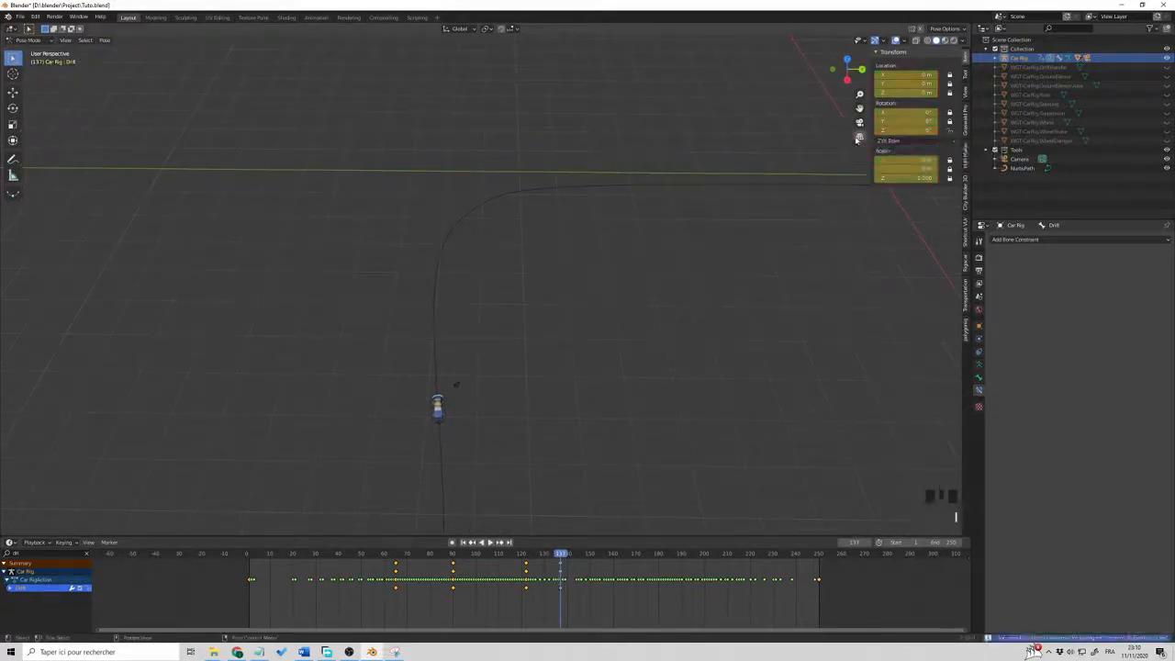
pyautogui.scroll(1, 541, 487)
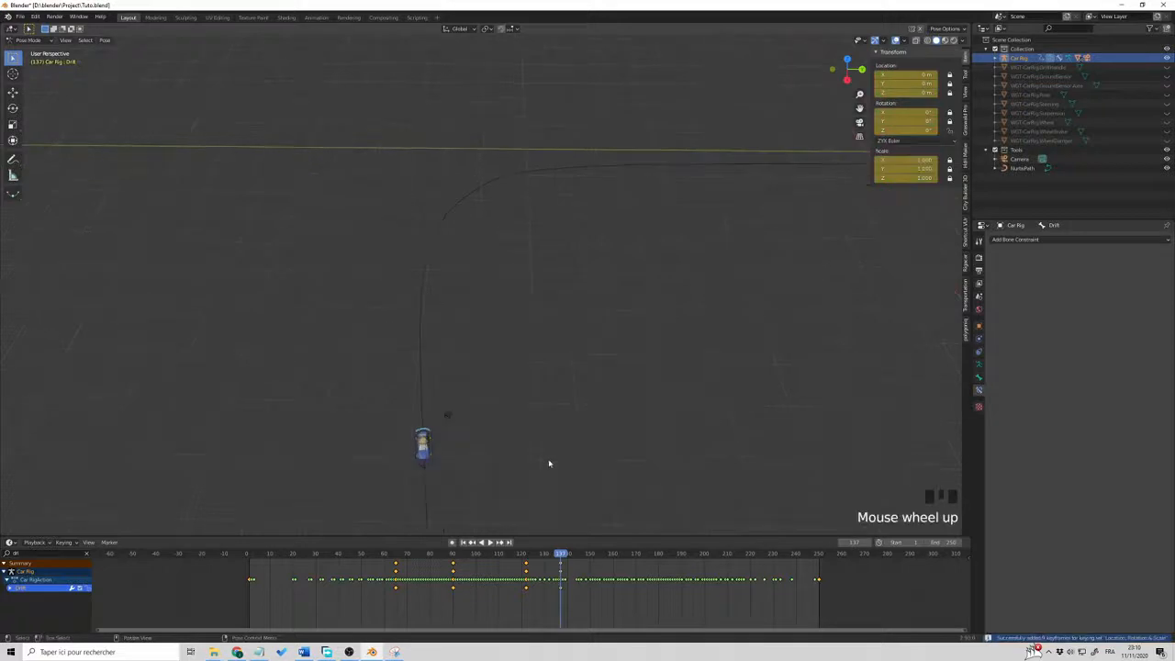
# Play the animation from about frame 55 through the curve to examine how the car drifts and straightens
pyautogui.click(374, 556)
pyautogui.scroll(4, 459, 467)
pyautogui.keyDown('shift'); pyautogui.moveTo(489, 423); pyautogui.dragTo(520, 344, button='middle'); pyautogui.keyUp('shift')
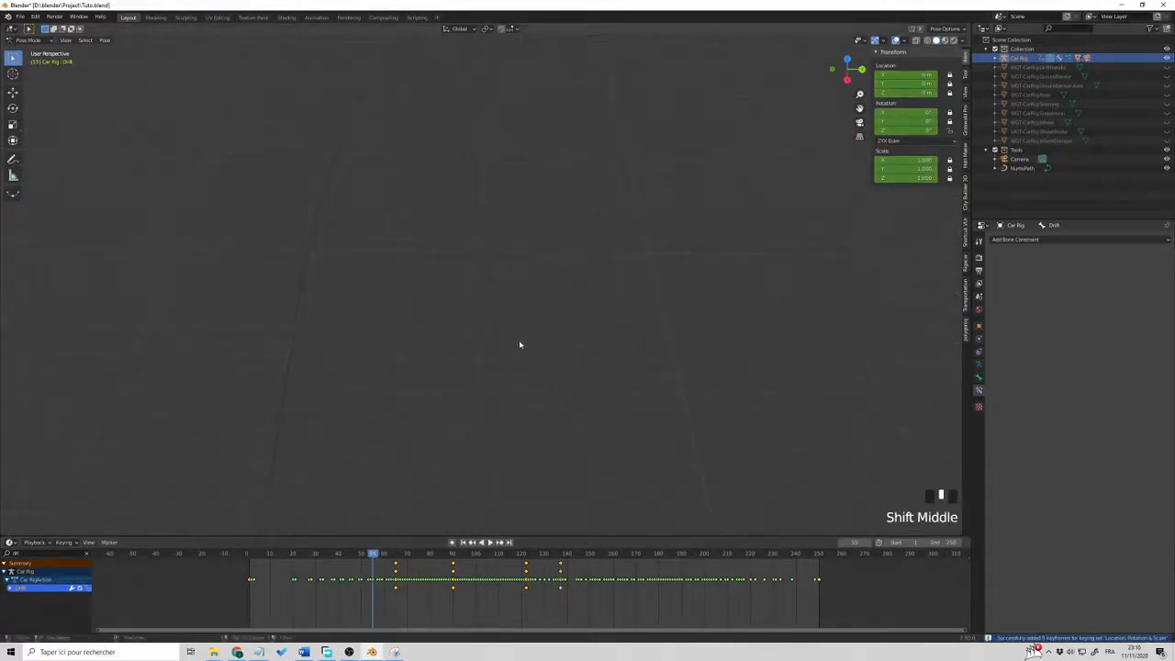
pyautogui.moveTo(519, 440); pyautogui.dragTo(530, 404, button='middle')
pyautogui.click(370, 553)
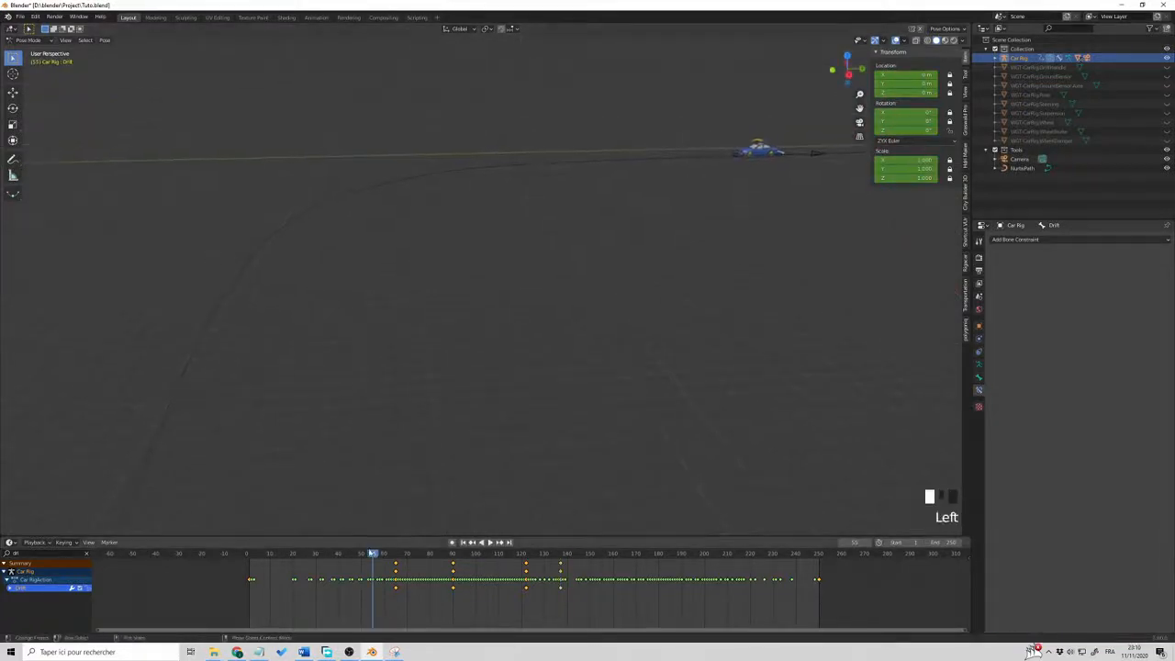
pyautogui.click(373, 555)
pyautogui.press('space')
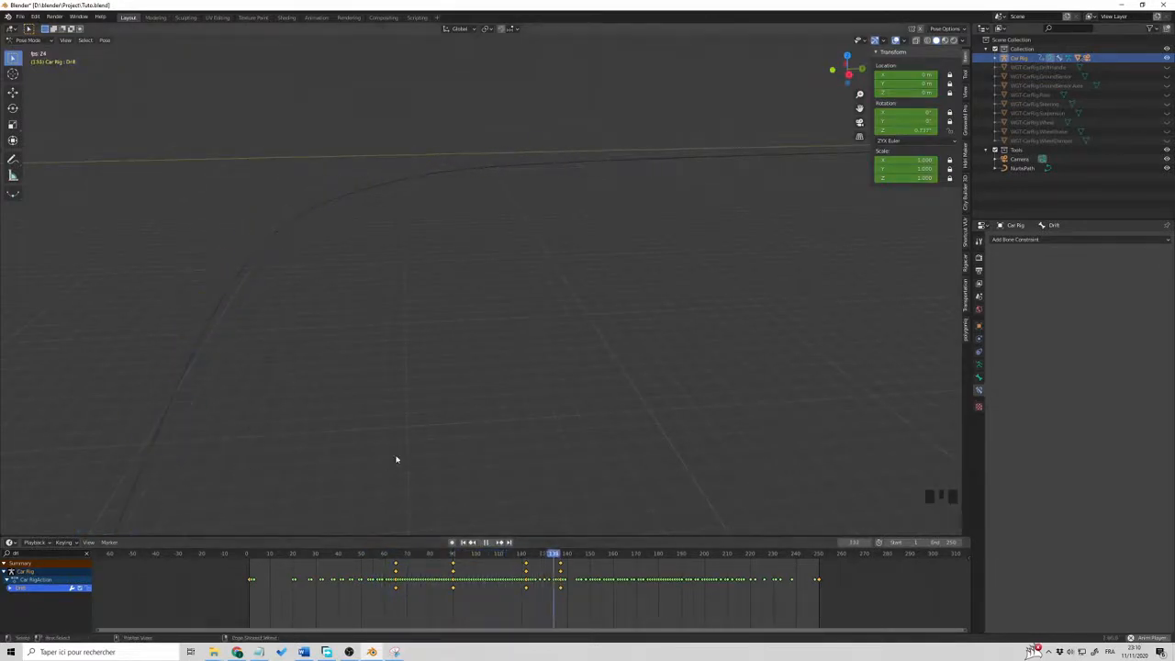
pyautogui.press('space')
pyautogui.scroll(-5, 397, 459)
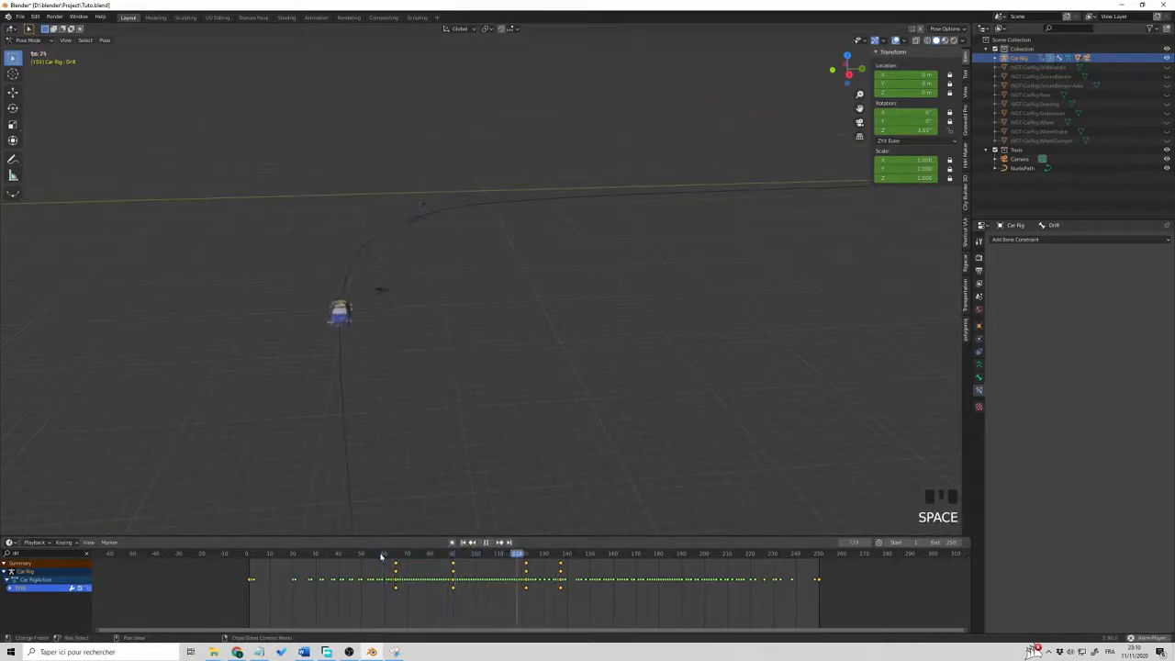
pyautogui.press('space')
# Select all the Drift bone's keyframes and view the interpolation modes available for them
pyautogui.click(595, 607)
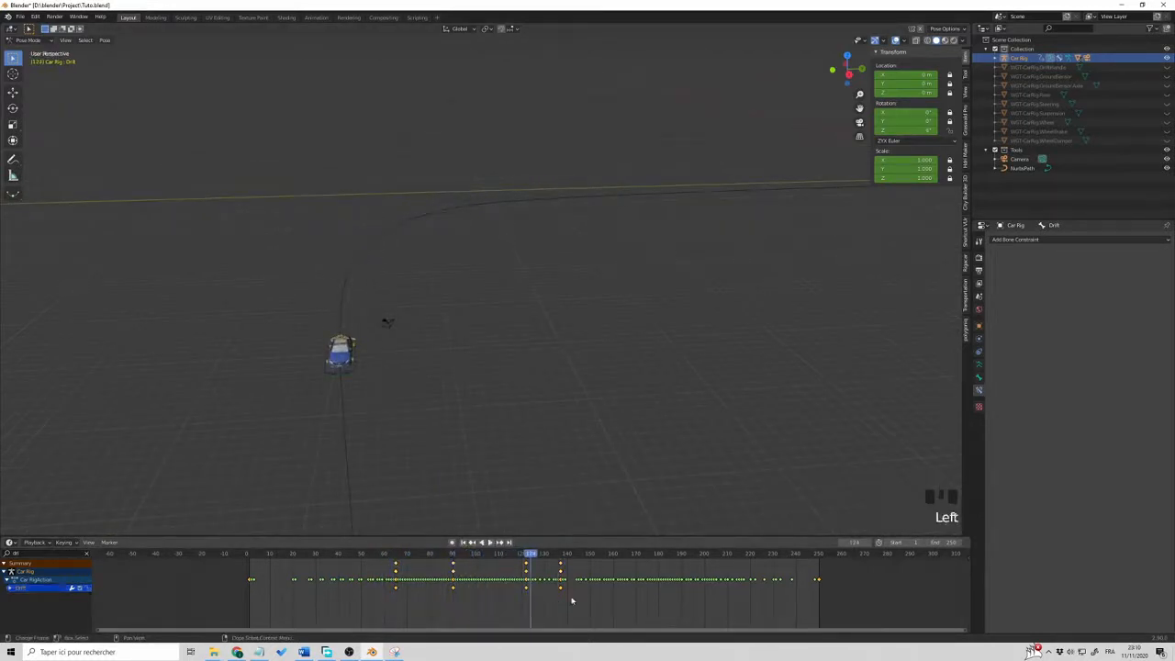
pyautogui.moveTo(584, 598); pyautogui.dragTo(386, 590)
pyautogui.rightClick(393, 590)
pyautogui.moveTo(389, 569)
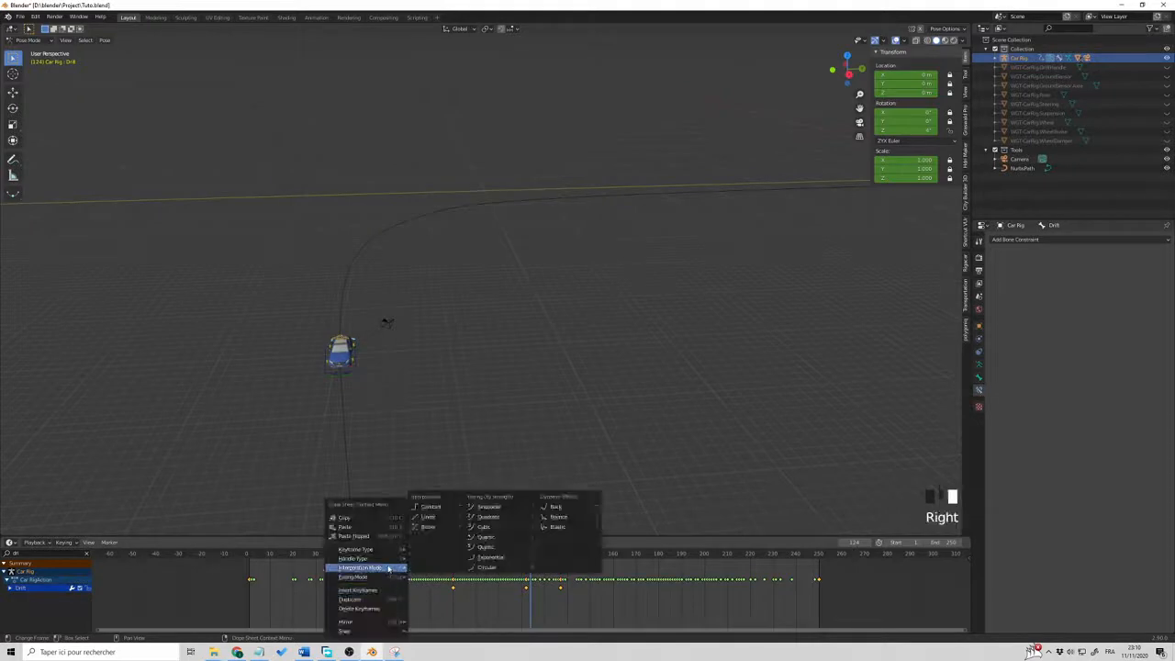
pyautogui.click(499, 382)
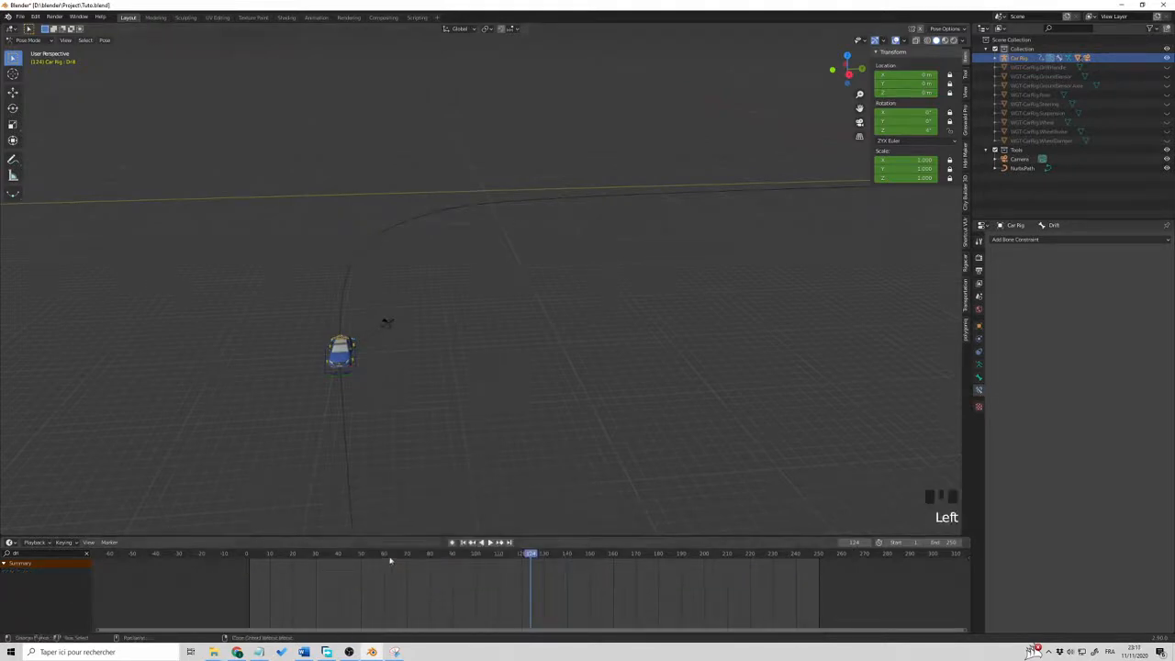
# At frame 90, increase the Drift bone's Z rotation for a stronger slide and update its Location, Rotation & Scale keyframe
pyautogui.moveTo(369, 395); pyautogui.dragTo(506, 365, button='middle')
pyautogui.click(352, 442)
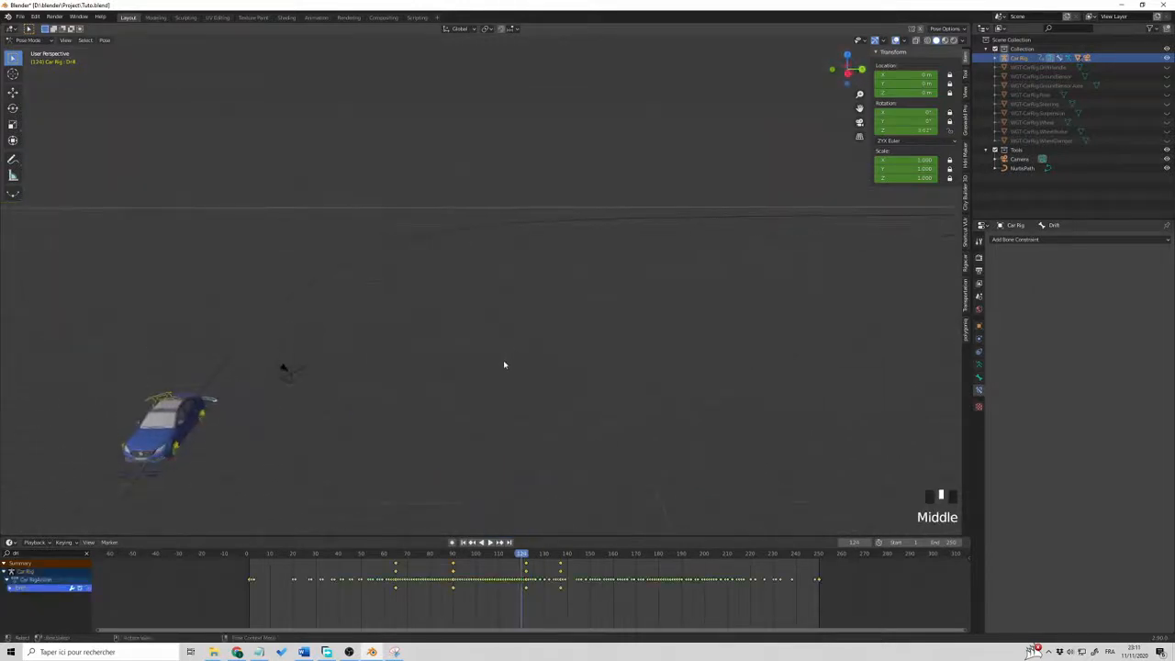
pyautogui.scroll(-2, 511, 376)
pyautogui.moveTo(377, 558); pyautogui.dragTo(454, 558)
pyautogui.moveTo(476, 384); pyautogui.dragTo(488, 347, button='middle')
pyautogui.click(905, 131)
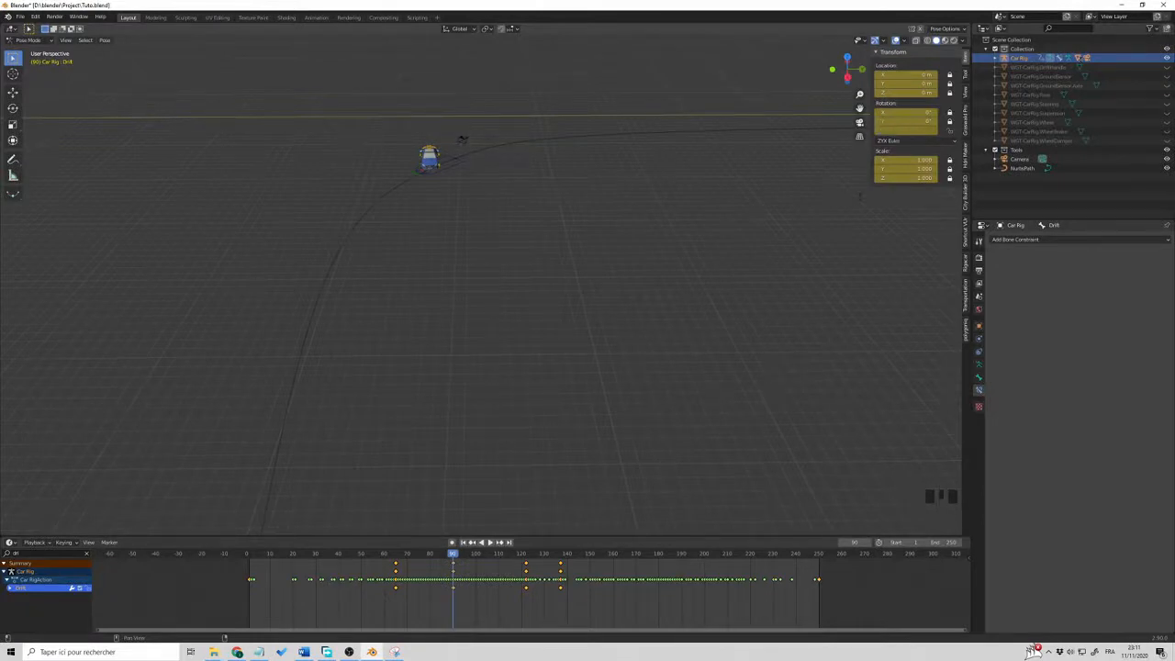
pyautogui.press('Return')
pyautogui.press('i')
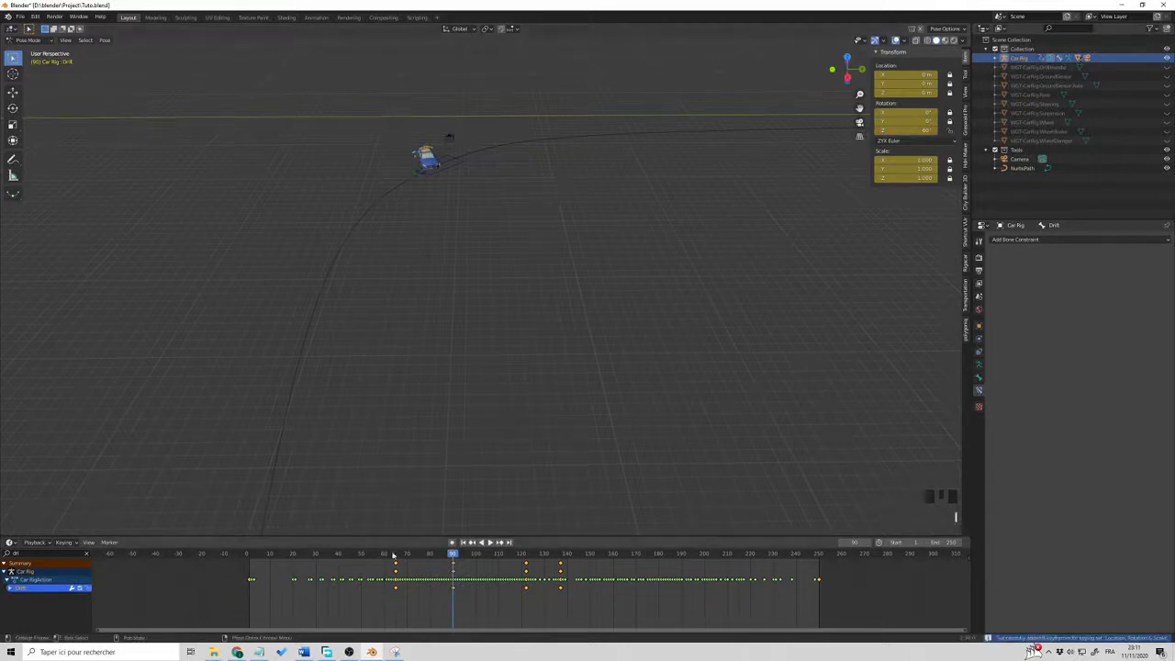
# Move the first Drift keyframe back to frame 60 and play the animation through the curve to examine the drift's entry
pyautogui.click(380, 553)
pyautogui.press('space')
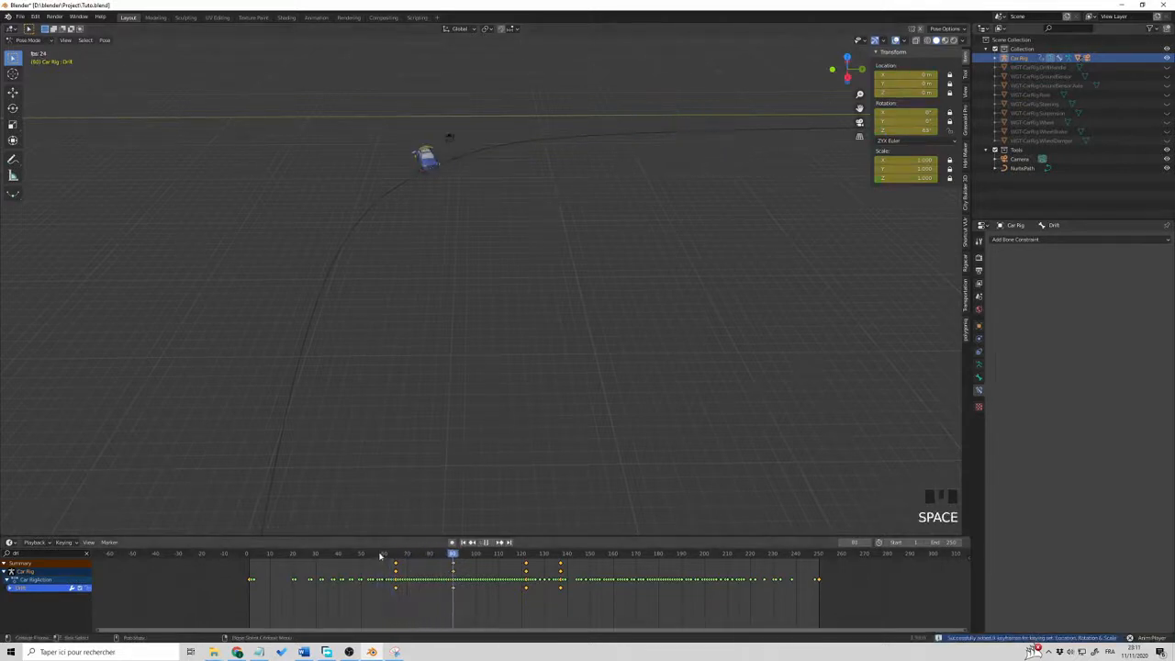
pyautogui.press('space')
pyautogui.moveTo(380, 556)
pyautogui.mouseDown()
pyautogui.moveTo(450, 556)
pyautogui.moveTo(399, 558)
pyautogui.moveTo(412, 557)
pyautogui.moveTo(396, 590)
pyautogui.moveTo(371, 555)
pyautogui.mouseUp()
pyautogui.press('Left')
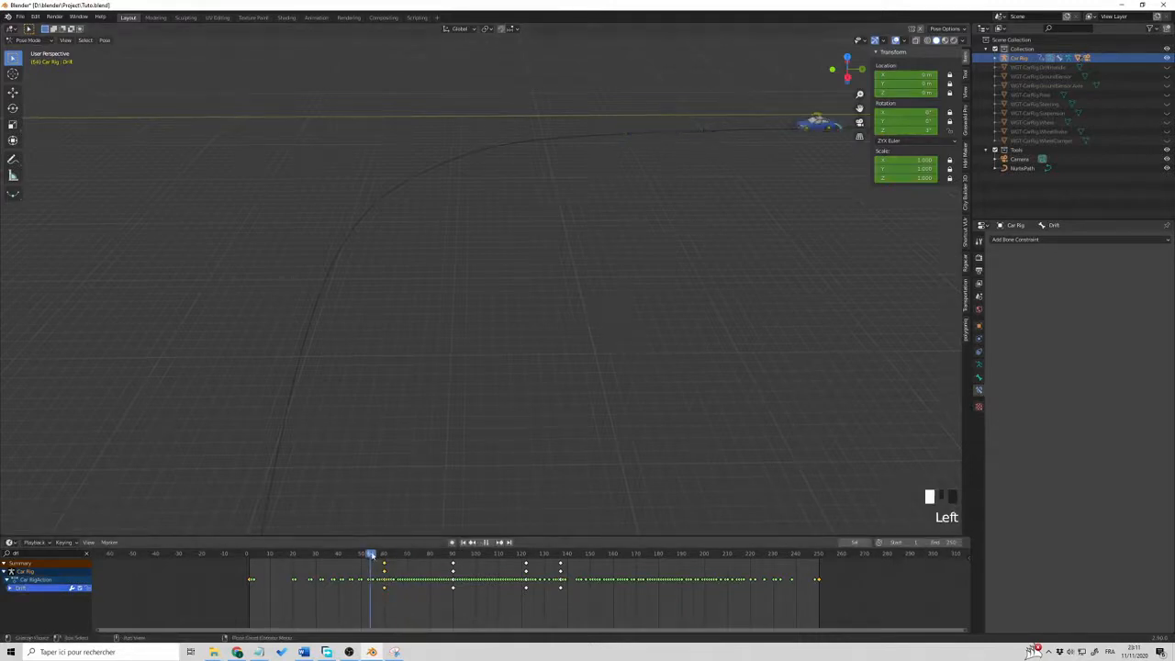
pyautogui.press('space')
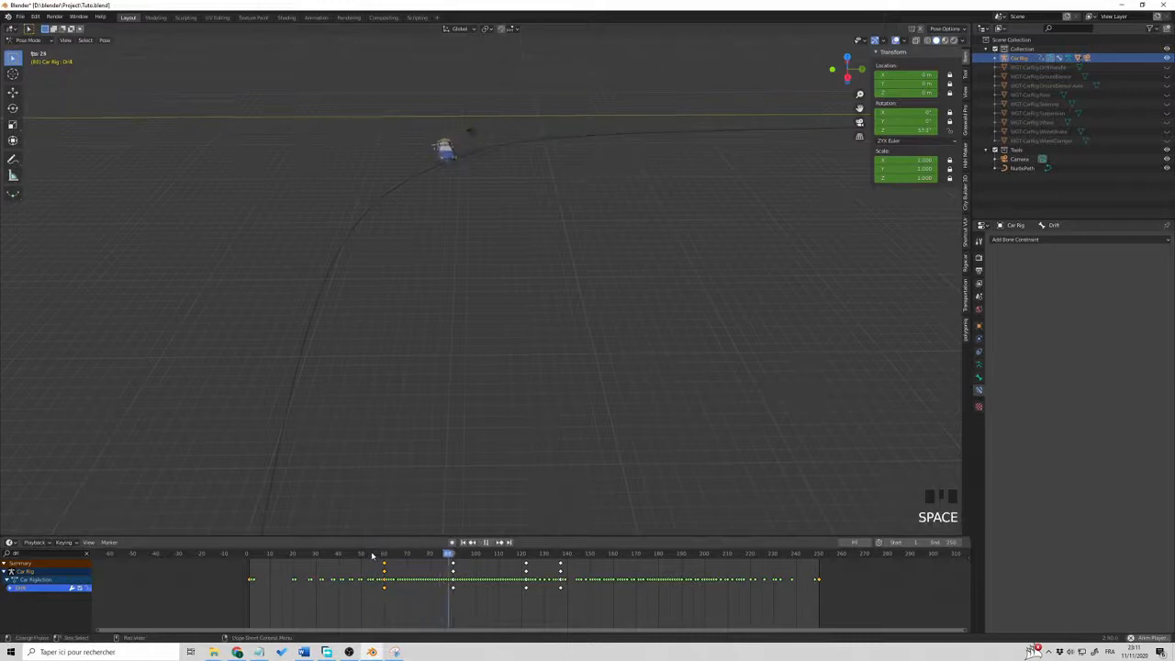
pyautogui.press('space')
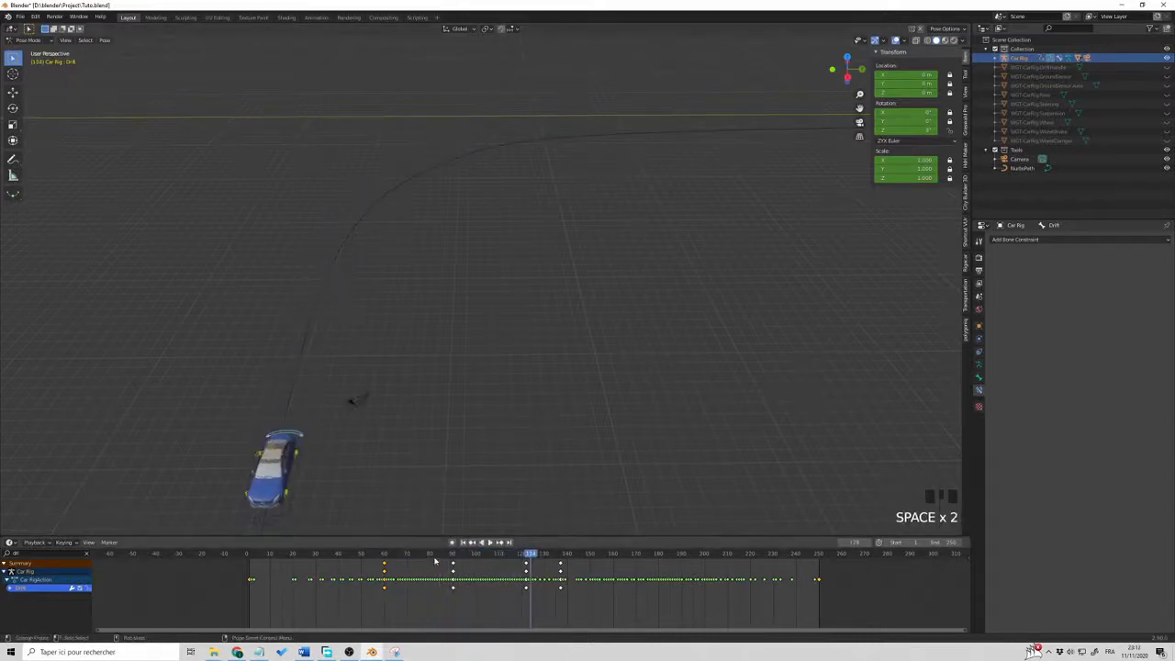
# Inspect the car's angle at frame 90 and replay the drift from a higher viewpoint to examine its timing
pyautogui.click(446, 554)
pyautogui.moveTo(445, 554); pyautogui.dragTo(451, 554)
pyautogui.scroll(-2, 422, 409)
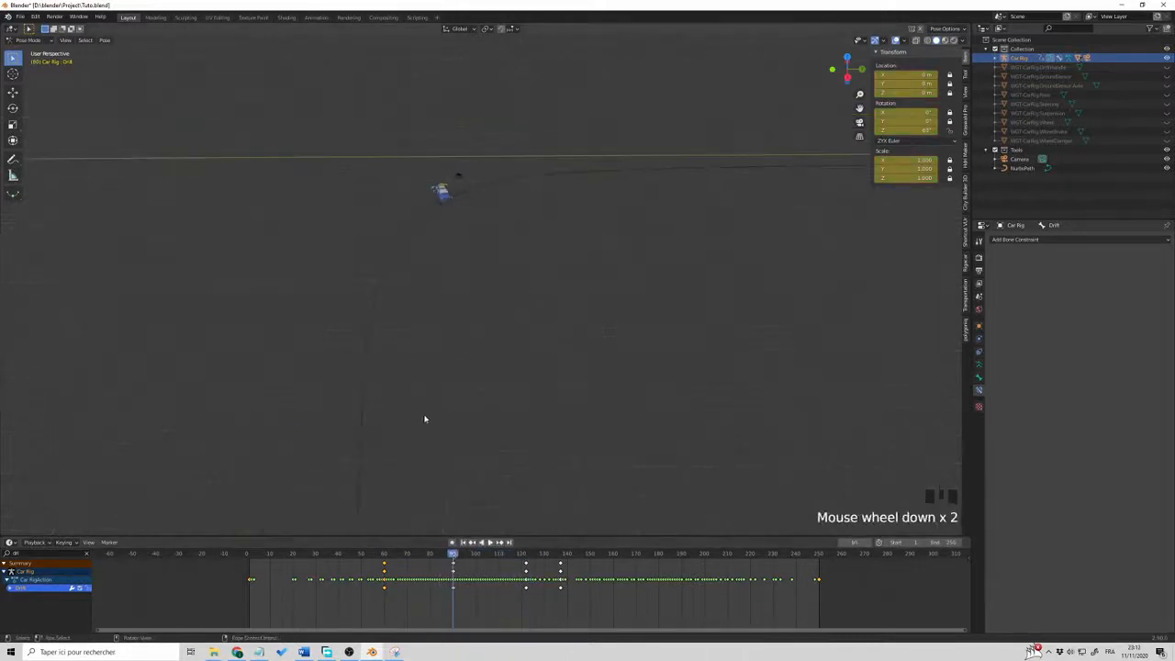
pyautogui.moveTo(427, 417); pyautogui.dragTo(422, 441, button='middle')
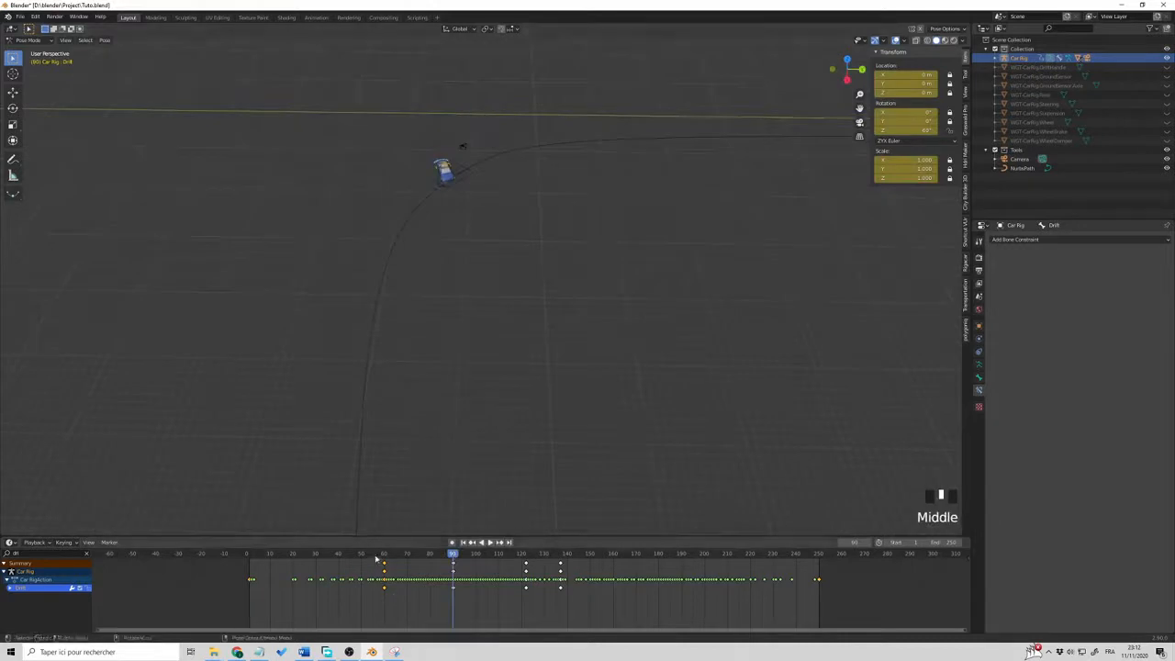
pyautogui.press('space')
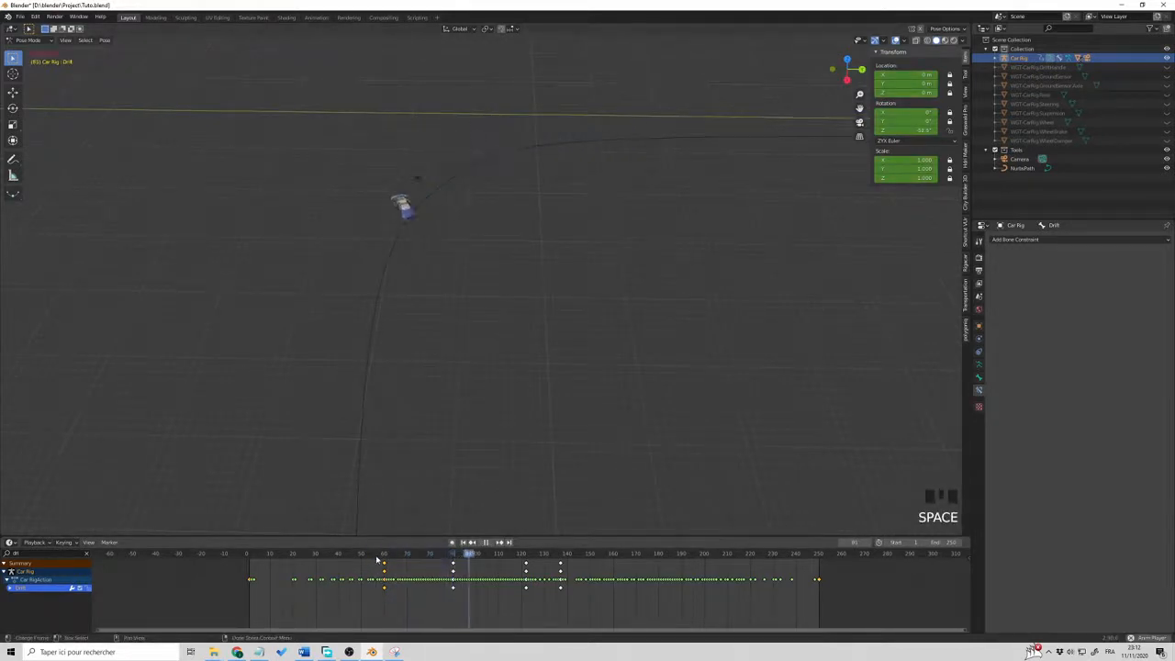
pyautogui.press('space')
pyautogui.moveTo(418, 416); pyautogui.dragTo(425, 403, button='middle')
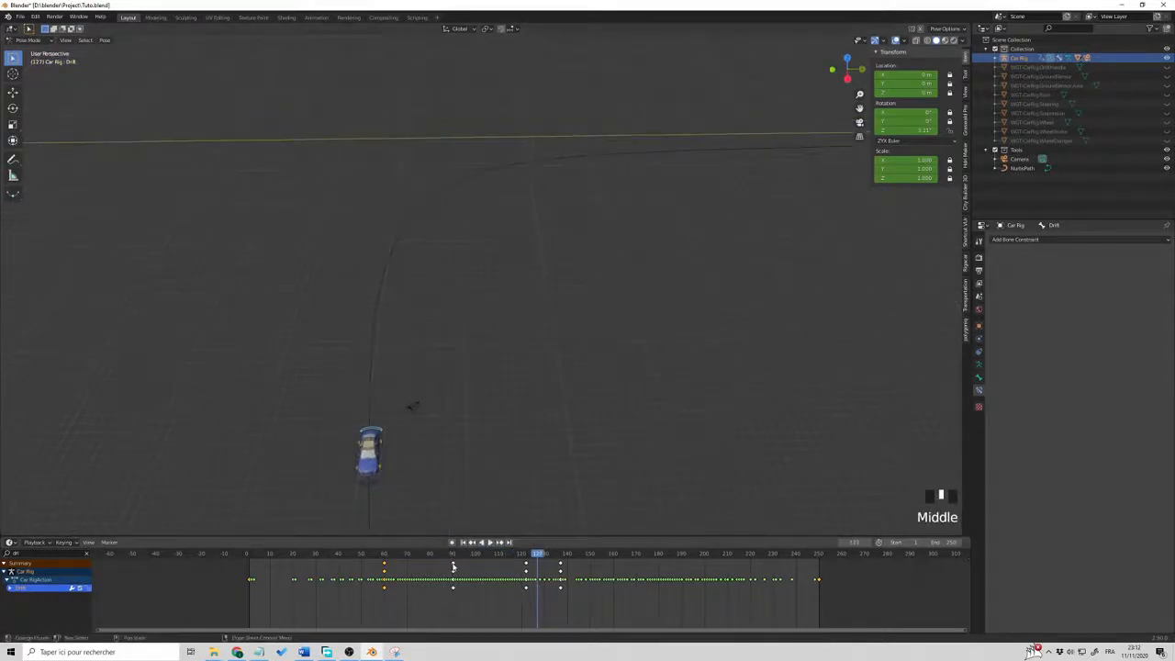
# Move the frame 90 Drift keyframe to about frame 97 and replay the animation through the curve to examine the slide
pyautogui.moveTo(452, 566); pyautogui.dragTo(467, 565)
pyautogui.click(380, 554)
pyautogui.press('space')
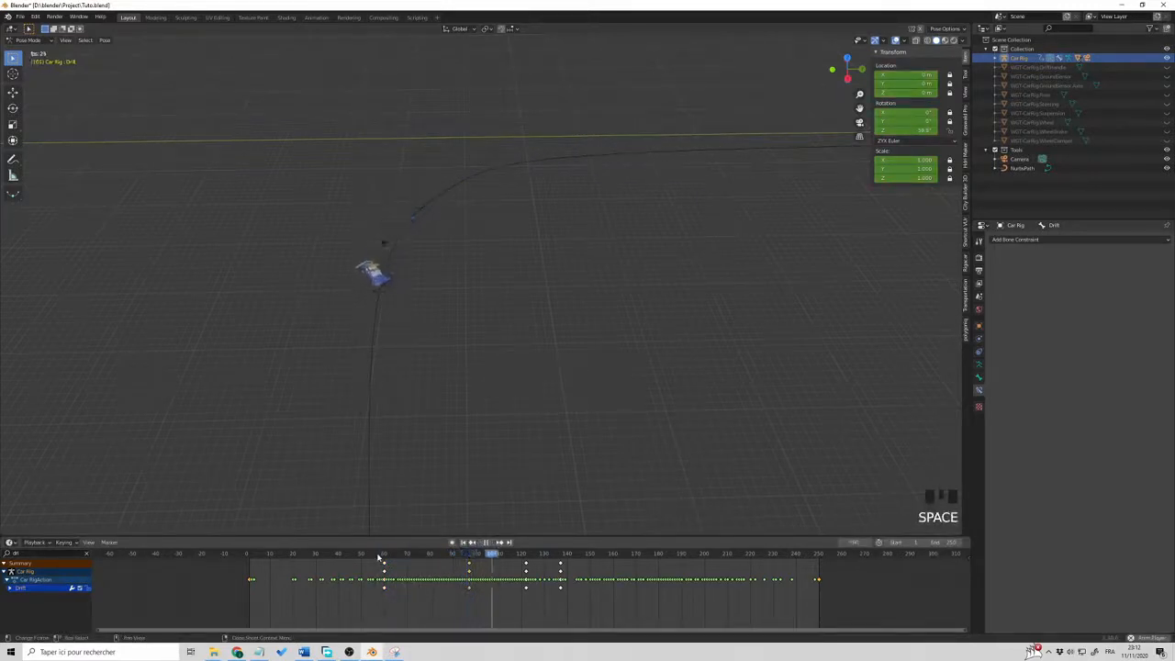
pyautogui.press('space')
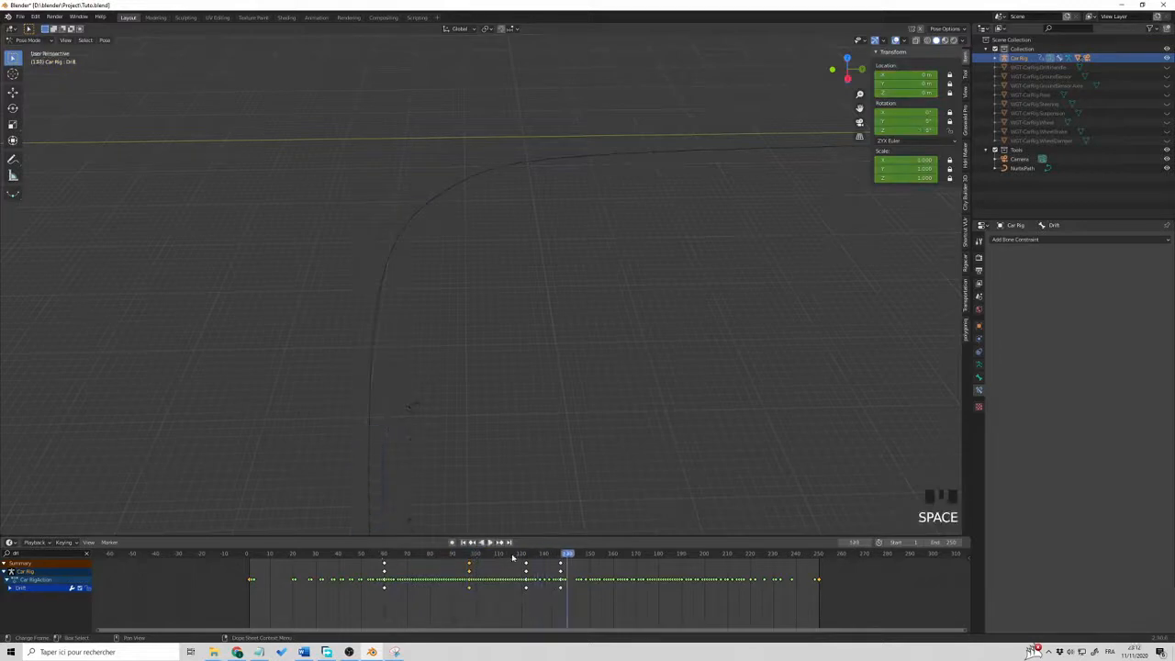
pyautogui.click(526, 556)
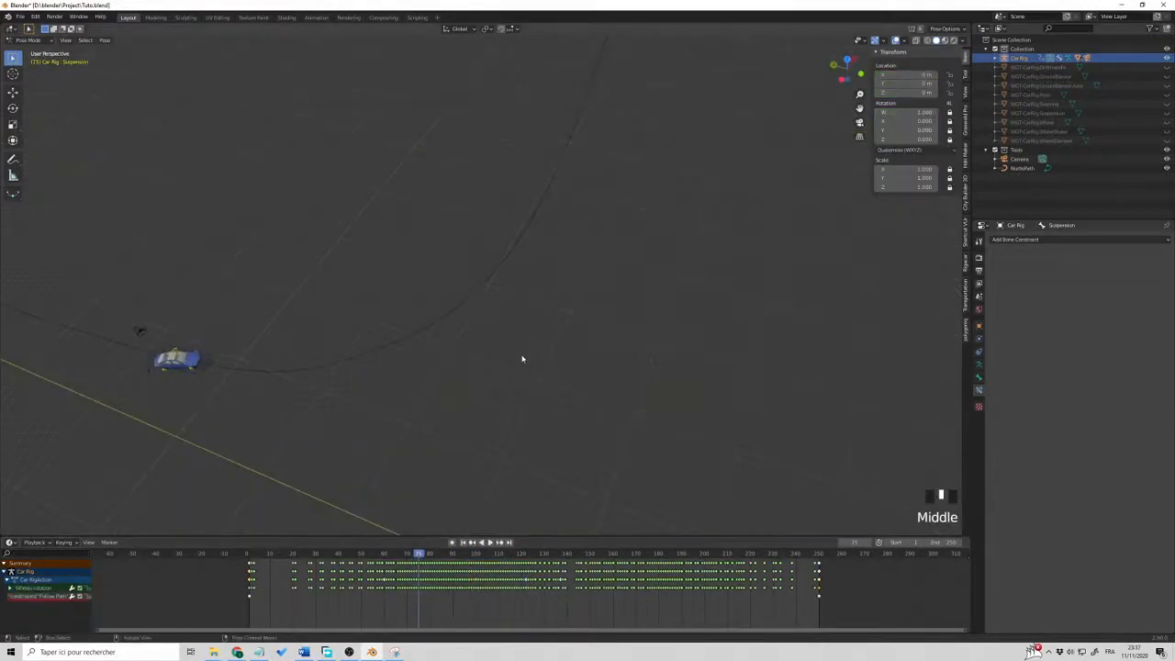
# Select the Suspension bone above the car's roof and frame the view on the car
pyautogui.moveTo(521, 359); pyautogui.dragTo(519, 354, button='middle')
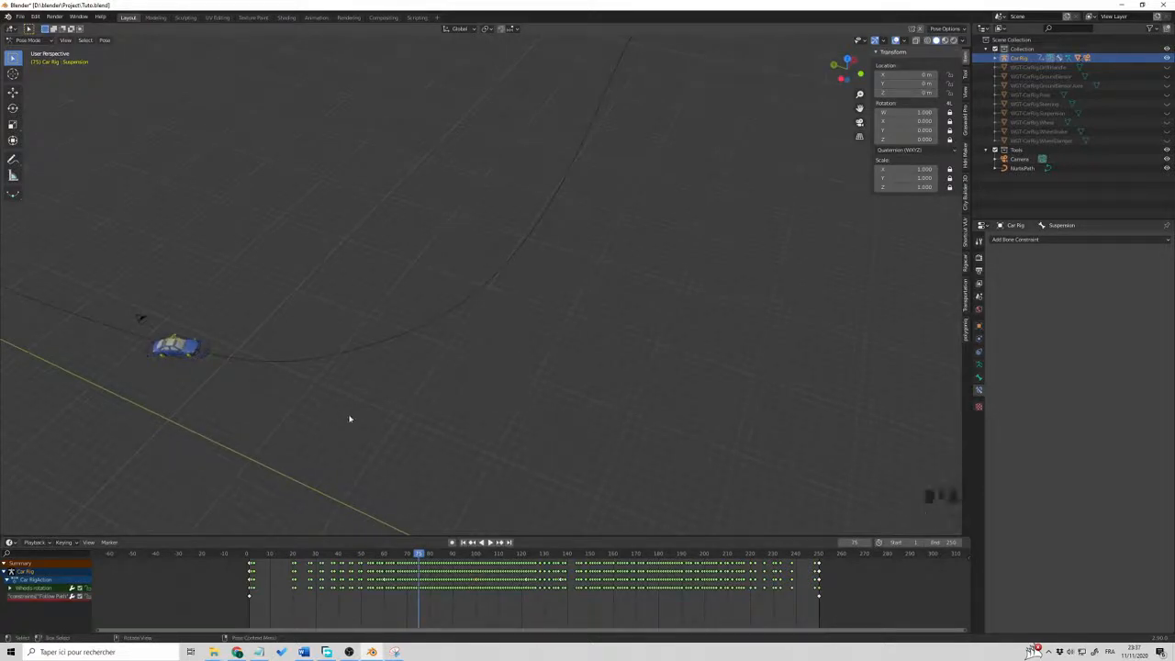
pyautogui.moveTo(349, 416); pyautogui.dragTo(240, 403, button='middle')
pyautogui.click(172, 382)
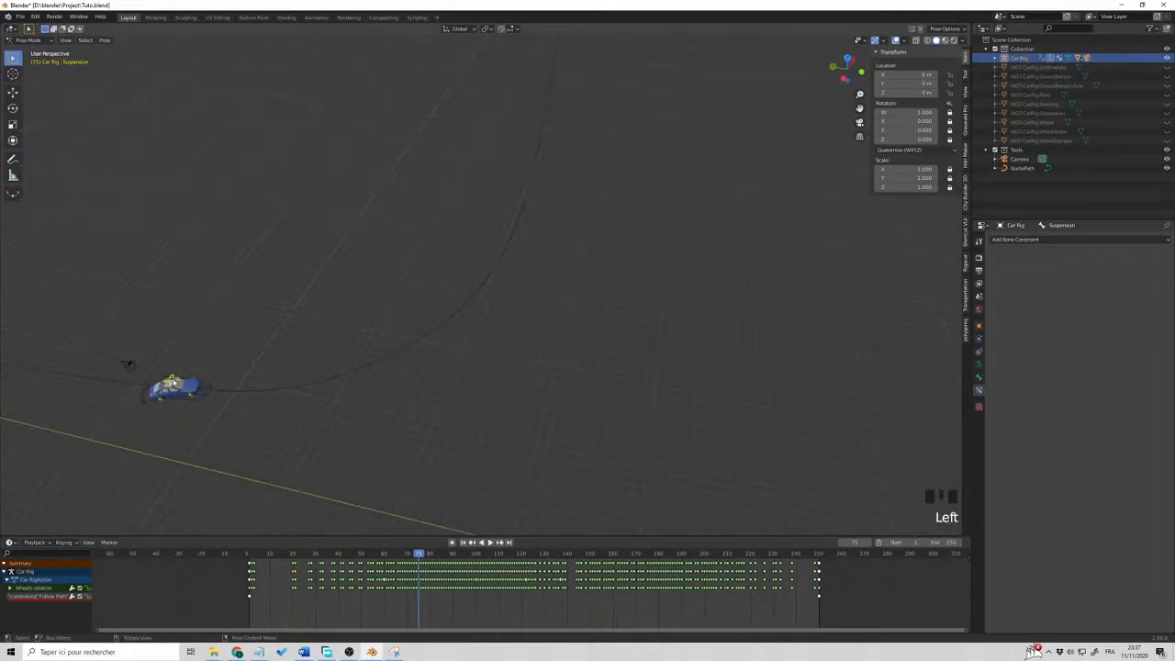
pyautogui.press('KP_Decimal')
pyautogui.scroll(-3, 381, 346)
pyautogui.moveTo(381, 346); pyautogui.dragTo(459, 342, button='middle')
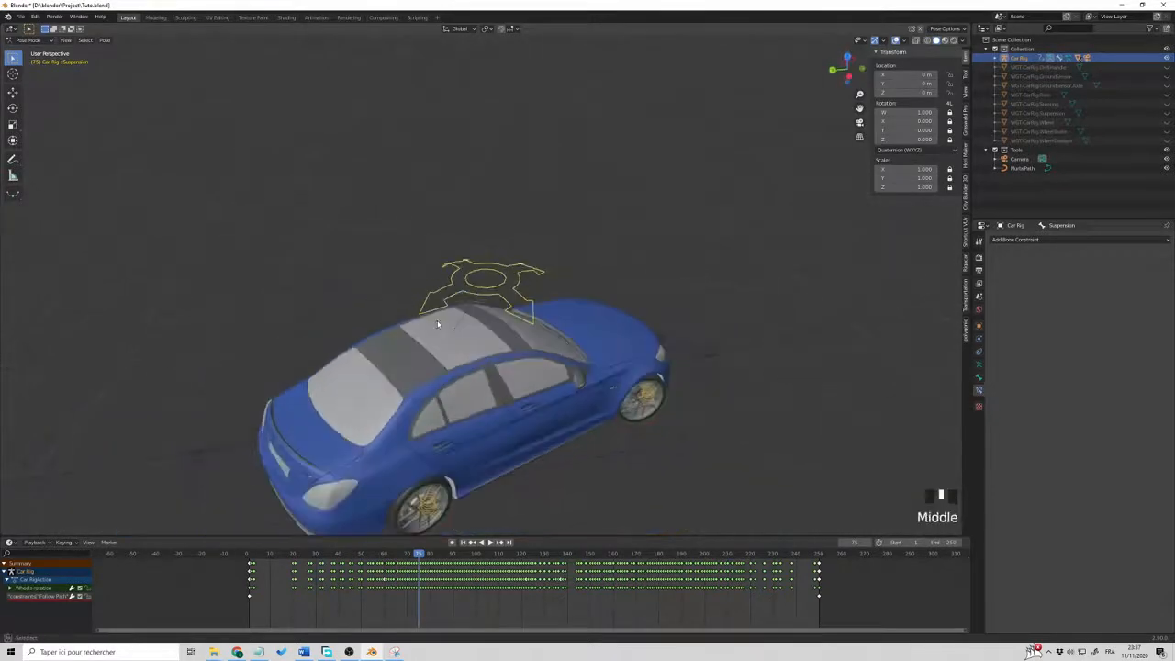
pyautogui.scroll(-3, 464, 341)
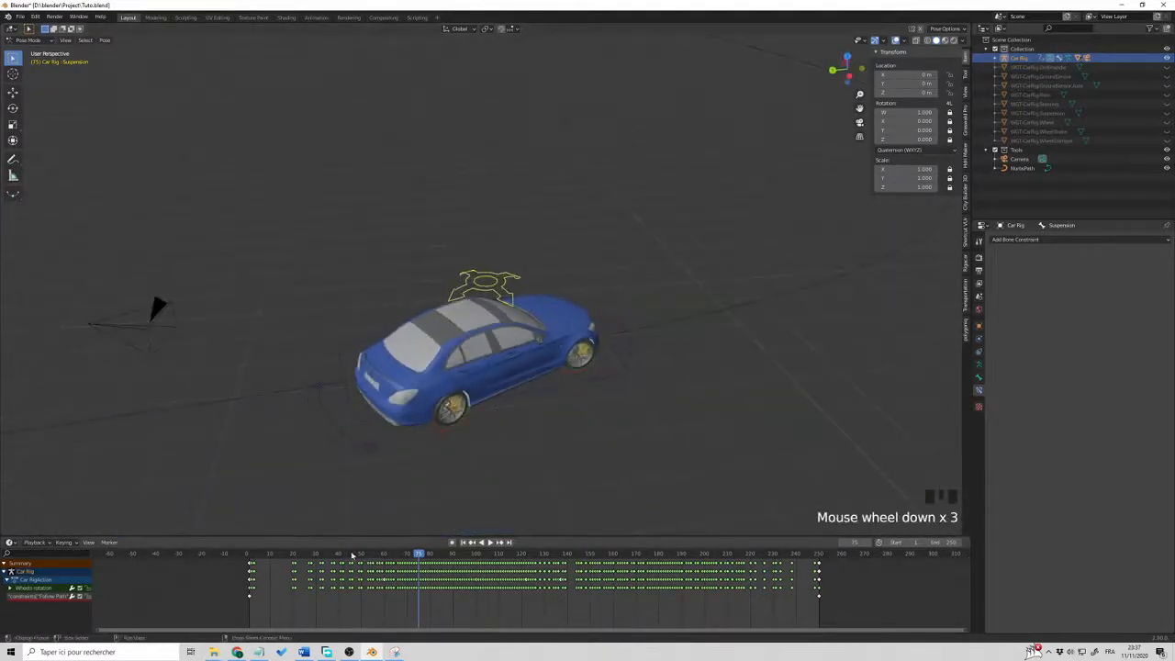
# Set the current frame to about 56, where the car approaches the curve, keeping the car and path in view
pyautogui.moveTo(351, 555); pyautogui.dragTo(380, 556)
pyautogui.scroll(-6, 373, 490)
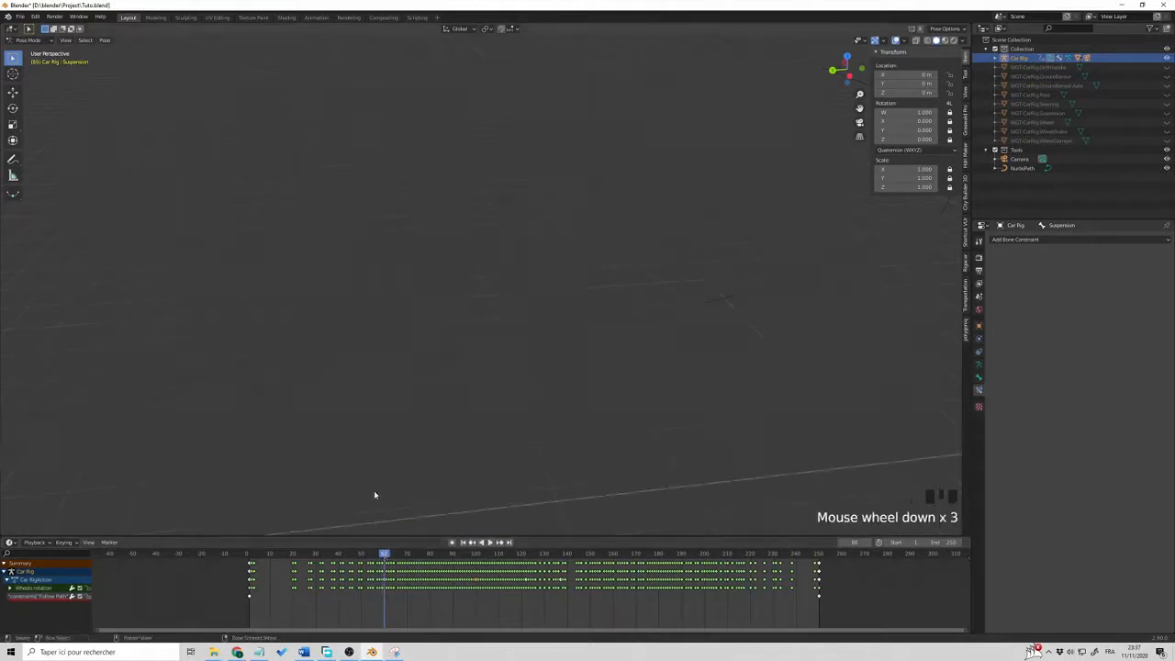
pyautogui.moveTo(374, 493); pyautogui.dragTo(407, 493, button='middle')
pyautogui.scroll(-1, 374, 501)
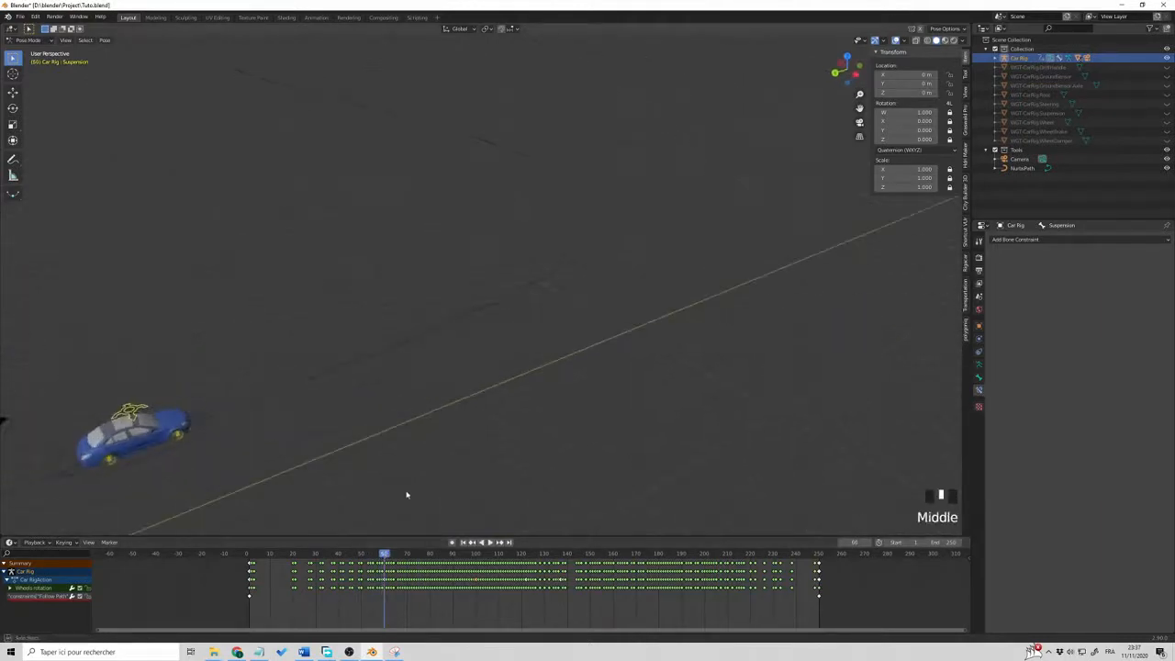
pyautogui.click(384, 555)
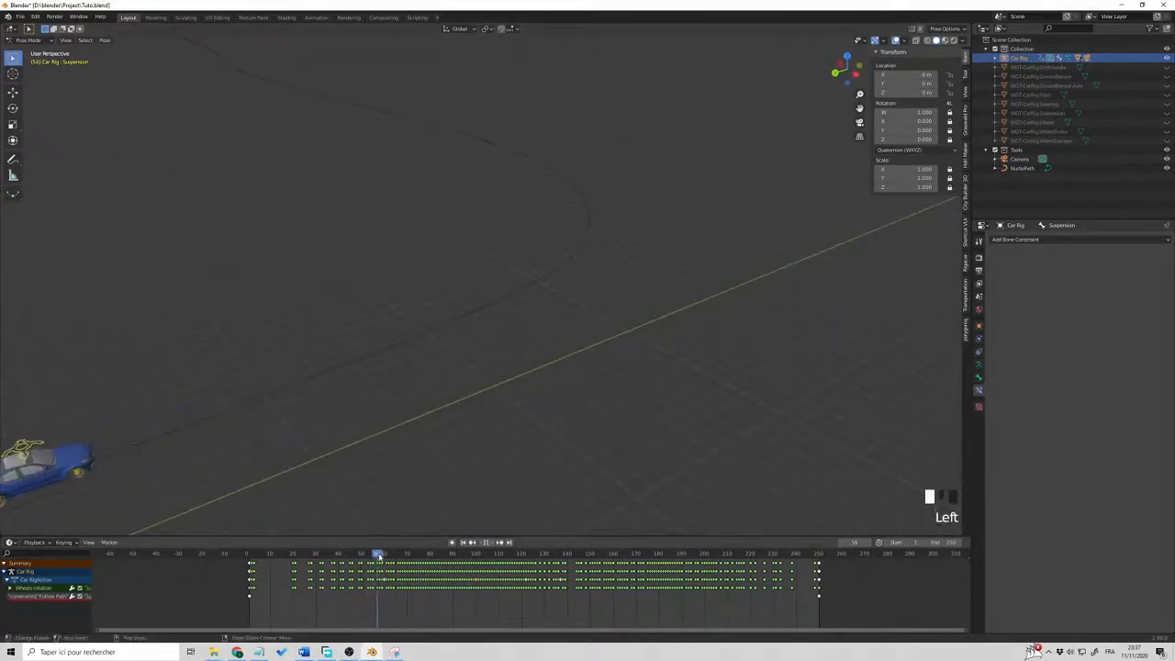
# Keyframe the car's Suspension control at frame 60 with its location, rotation and scale
pyautogui.scroll(-2, 302, 509)
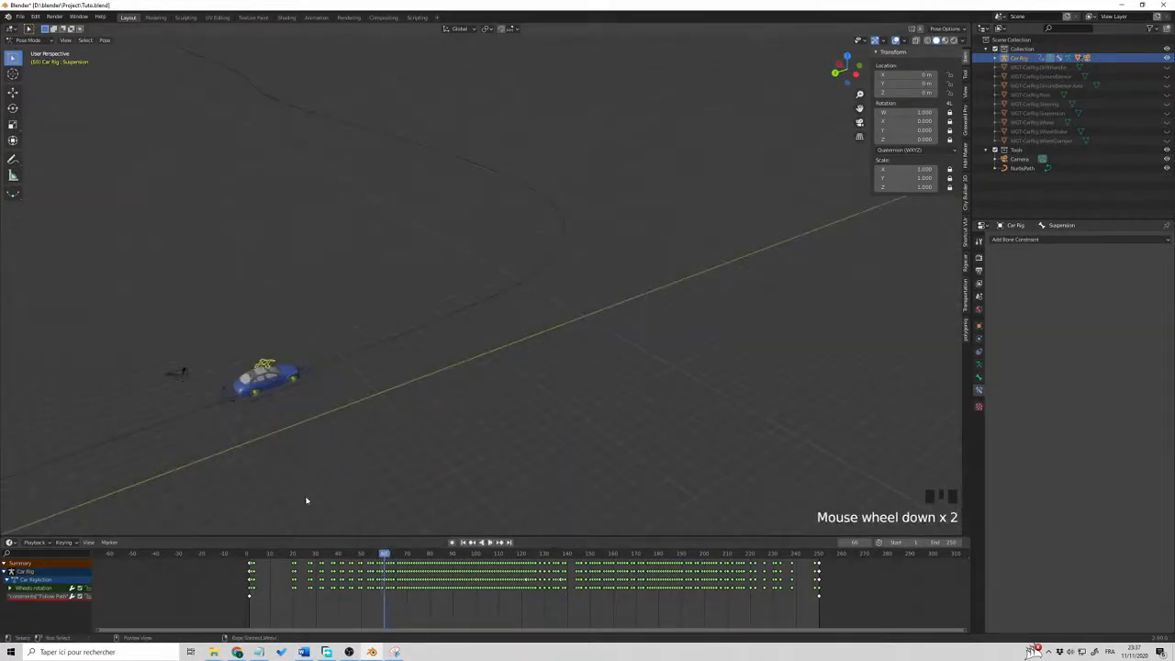
pyautogui.scroll(1, 273, 470)
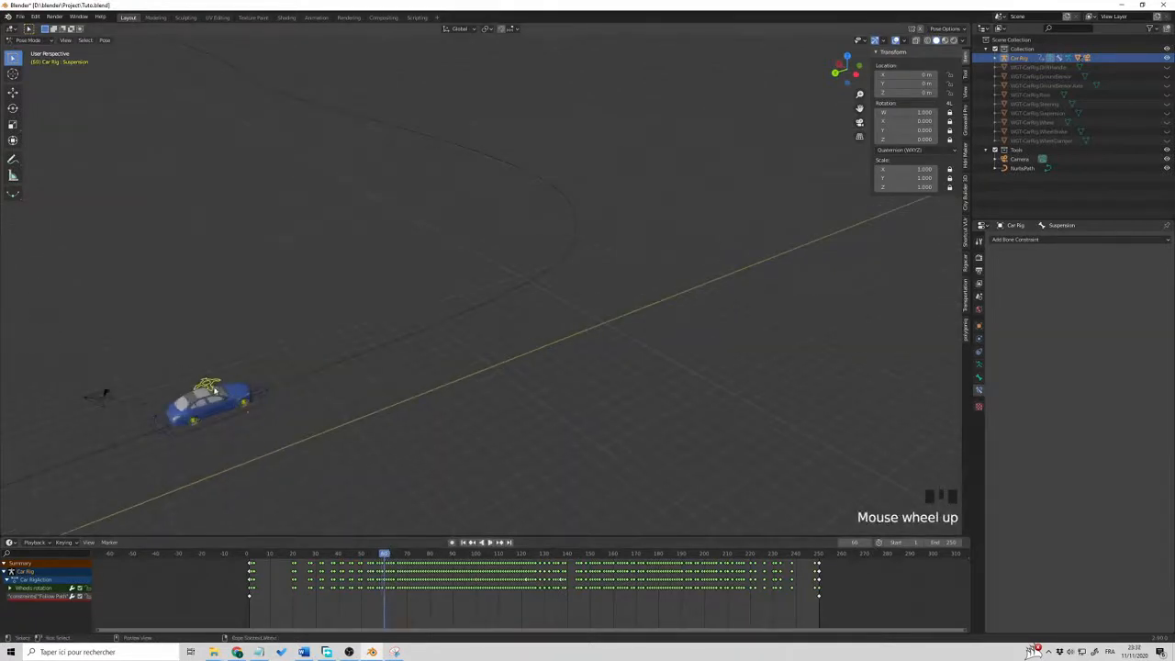
pyautogui.press('i')
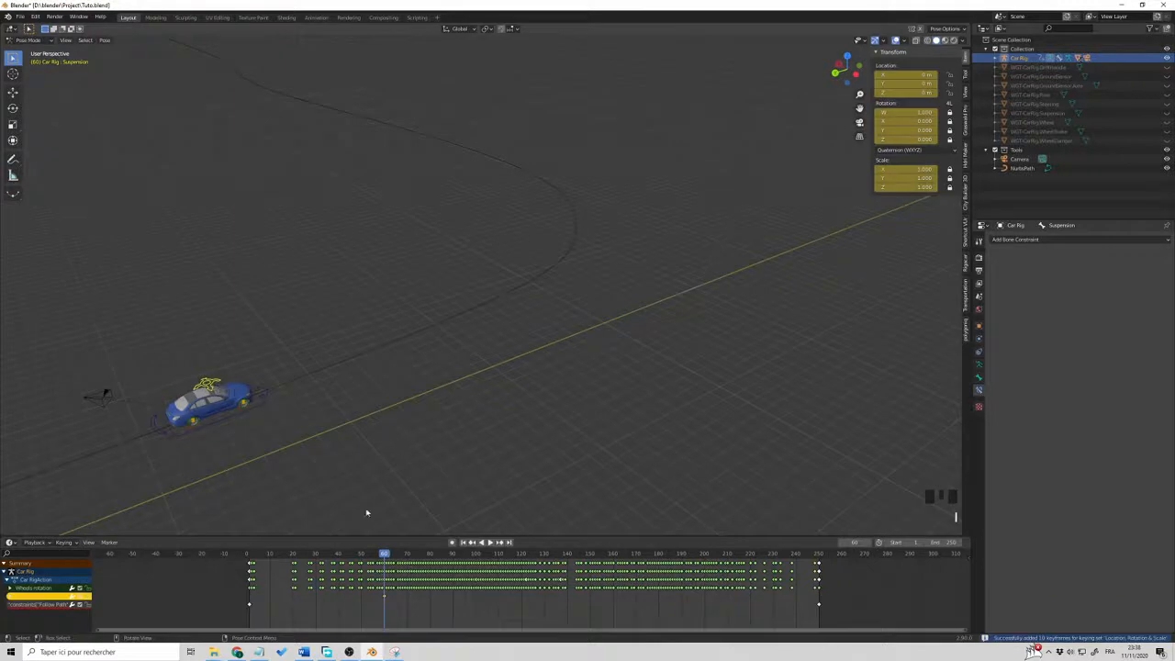
# At frame 100, shift the Suspension control sideways to an X location of about 0.51 m
pyautogui.click(489, 541)
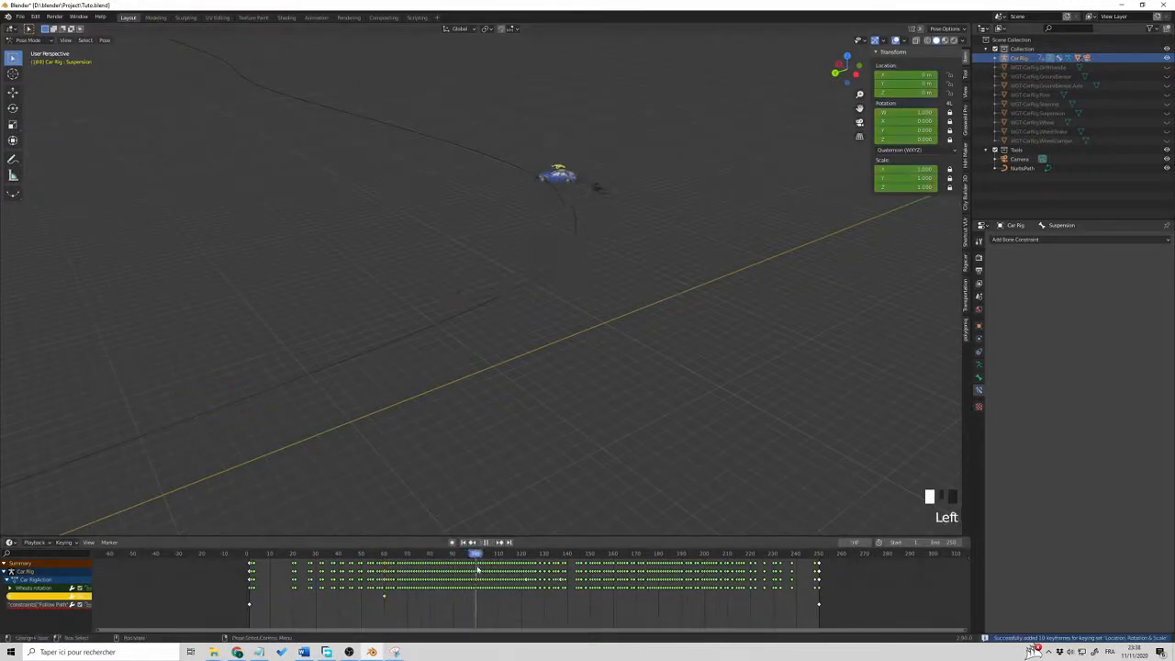
pyautogui.moveTo(524, 506); pyautogui.dragTo(504, 405, button='middle')
pyautogui.press('KP_Decimal')
pyautogui.scroll(-7, 594, 487)
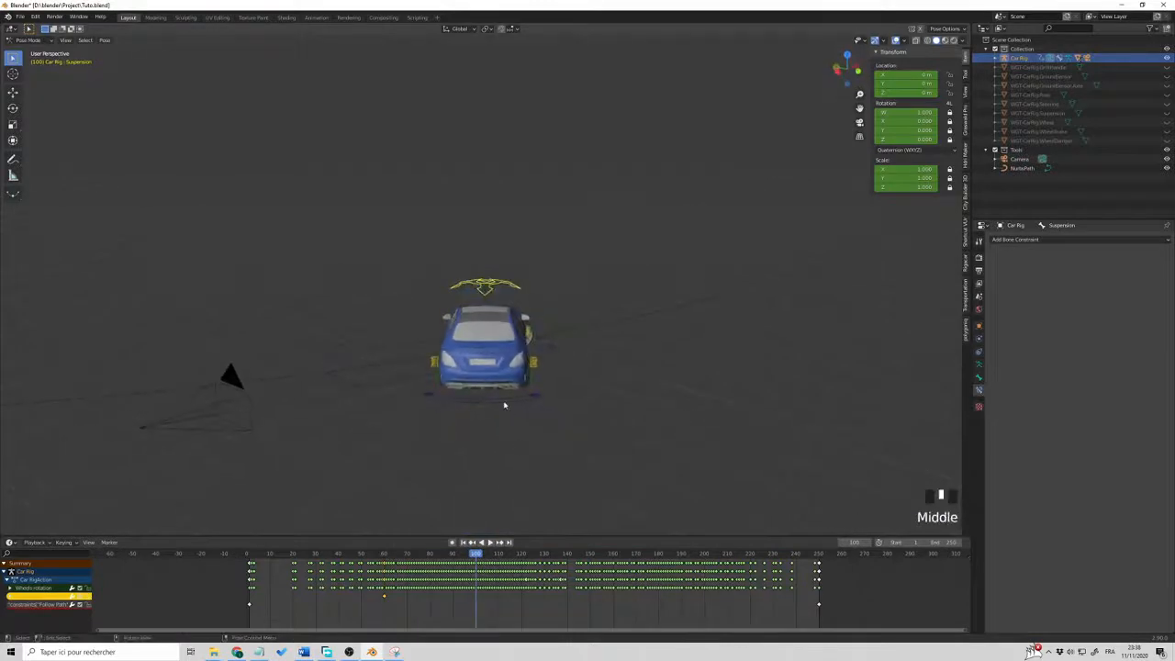
pyautogui.click(504, 402)
pyautogui.moveTo(630, 341); pyautogui.dragTo(505, 288, button='middle')
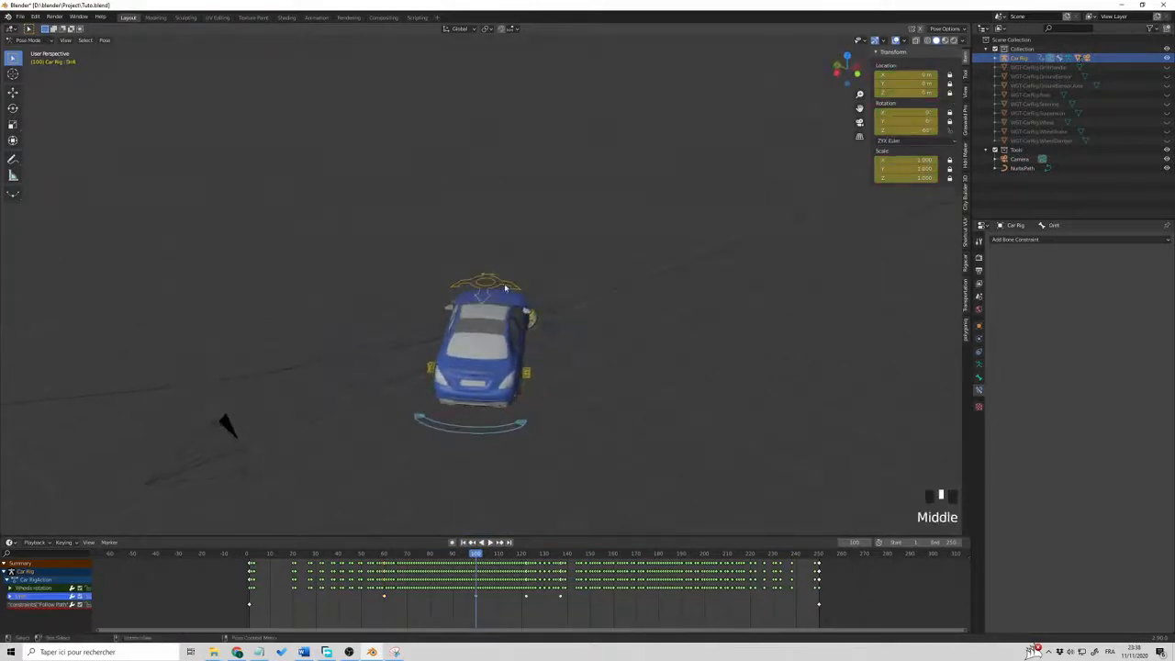
pyautogui.click(512, 291)
pyautogui.moveTo(667, 357)
pyautogui.mouseDown(button='middle')
pyautogui.moveTo(697, 349)
pyautogui.moveTo(616, 376)
pyautogui.moveTo(605, 343)
pyautogui.moveTo(585, 339)
pyautogui.moveTo(679, 340)
pyautogui.mouseUp(button='middle')
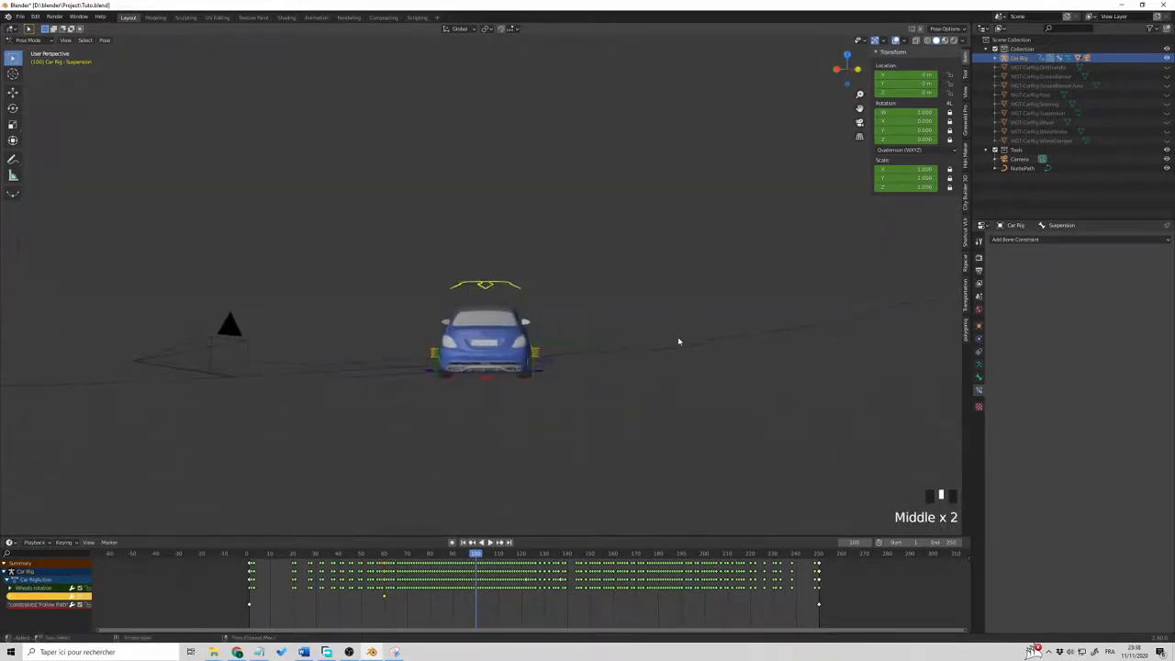
pyautogui.scroll(4, 611, 367)
pyautogui.moveTo(611, 367); pyautogui.dragTo(669, 343, button='middle')
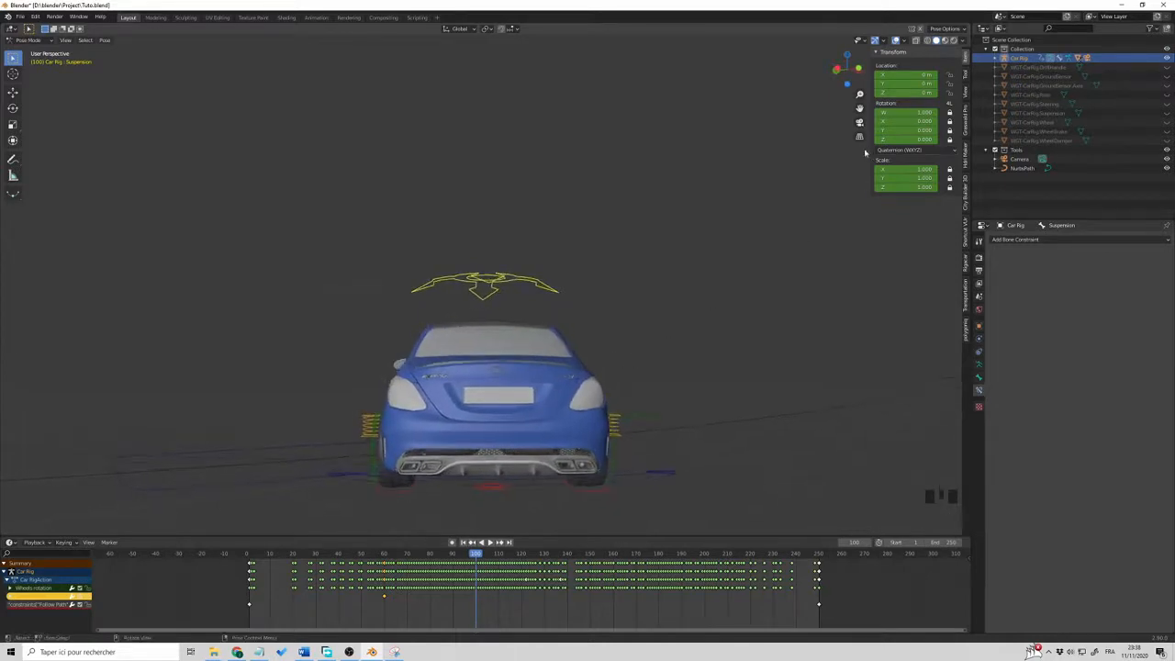
pyautogui.click(907, 74)
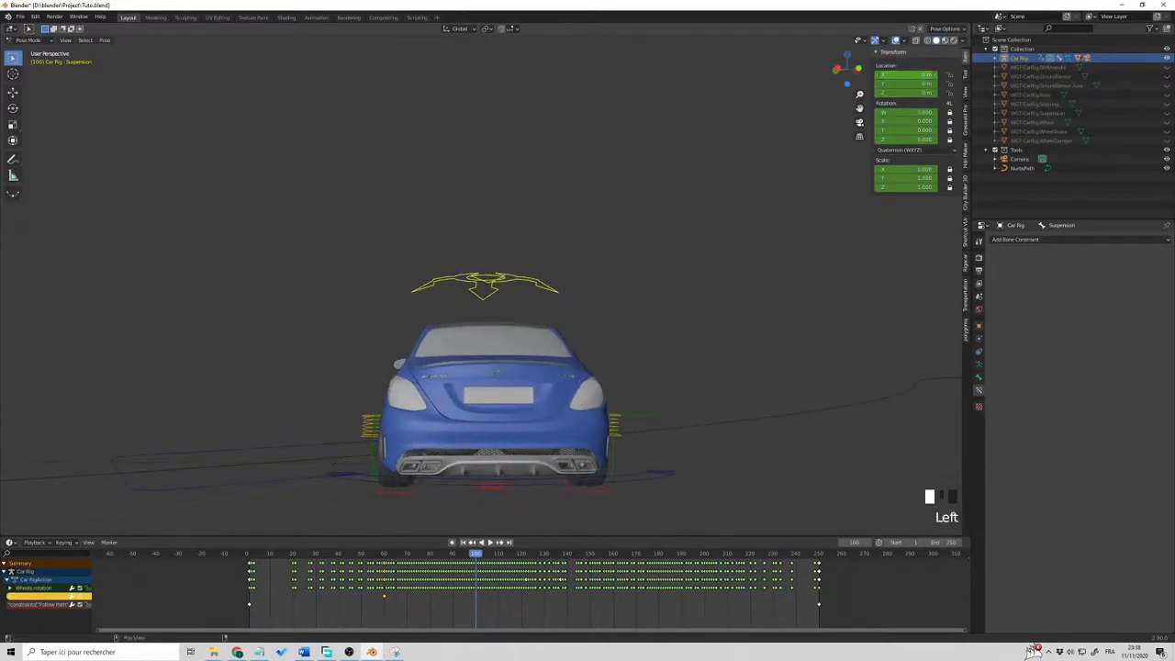
pyautogui.moveTo(907, 75); pyautogui.dragTo(951, 74)
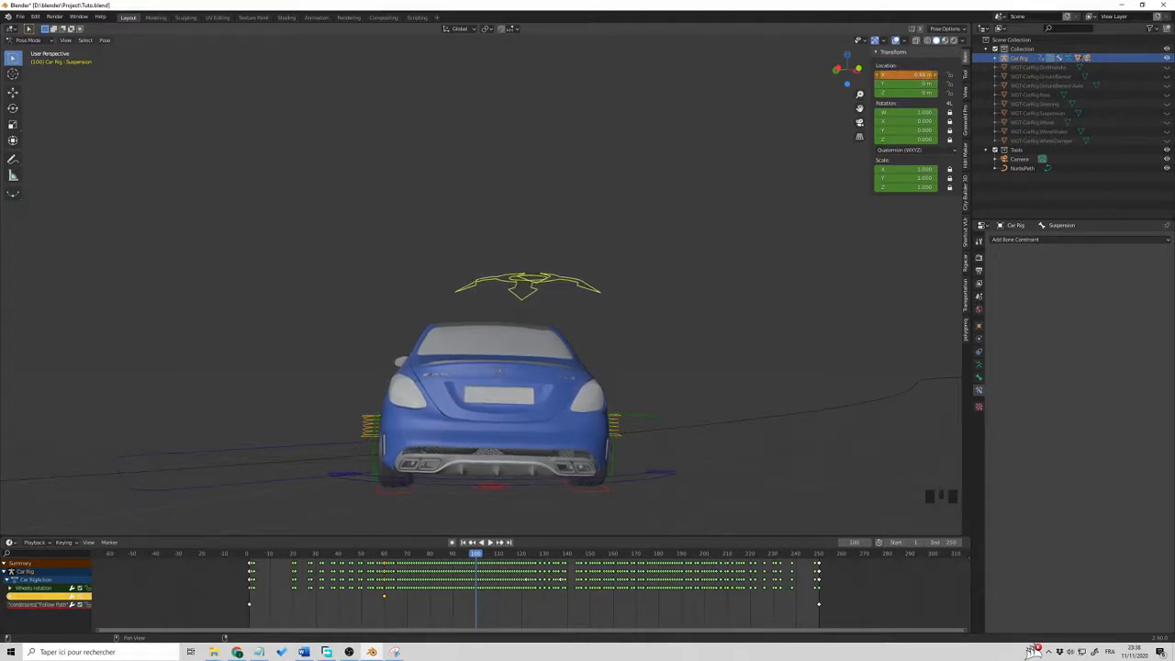
# Set the Suspension control's Y location to about 0.21 m and keyframe its pose at frame 100
pyautogui.moveTo(725, 218); pyautogui.dragTo(853, 187, button='middle')
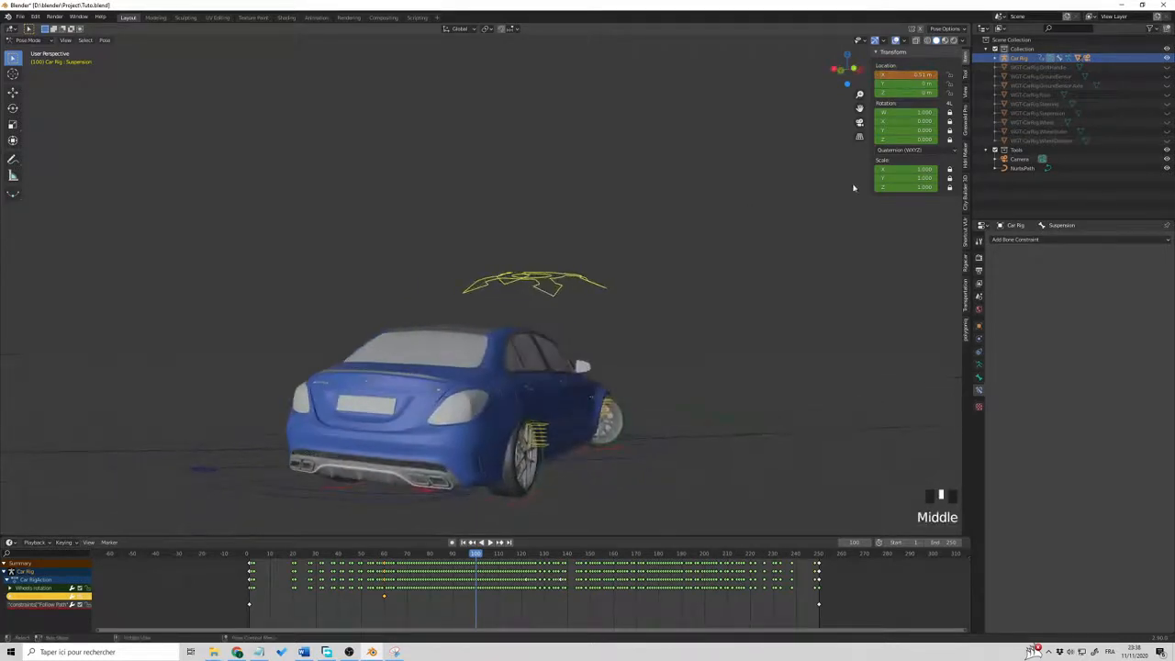
pyautogui.moveTo(907, 83); pyautogui.dragTo(939, 84)
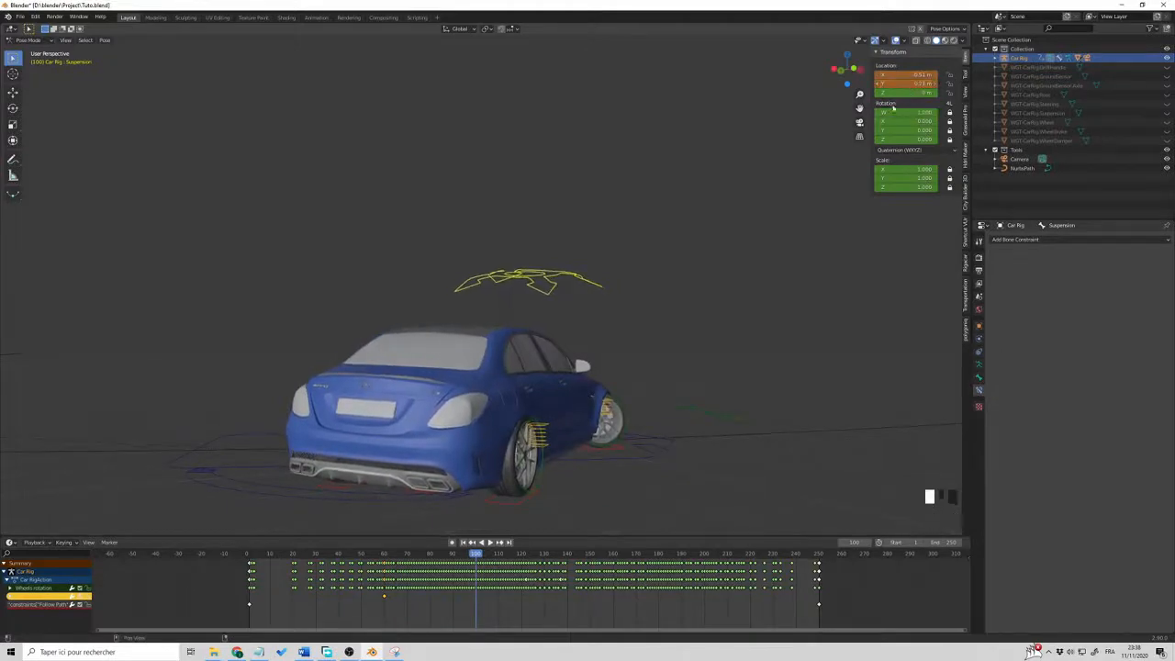
pyautogui.moveTo(711, 218); pyautogui.dragTo(766, 214, button='middle')
pyautogui.press('i')
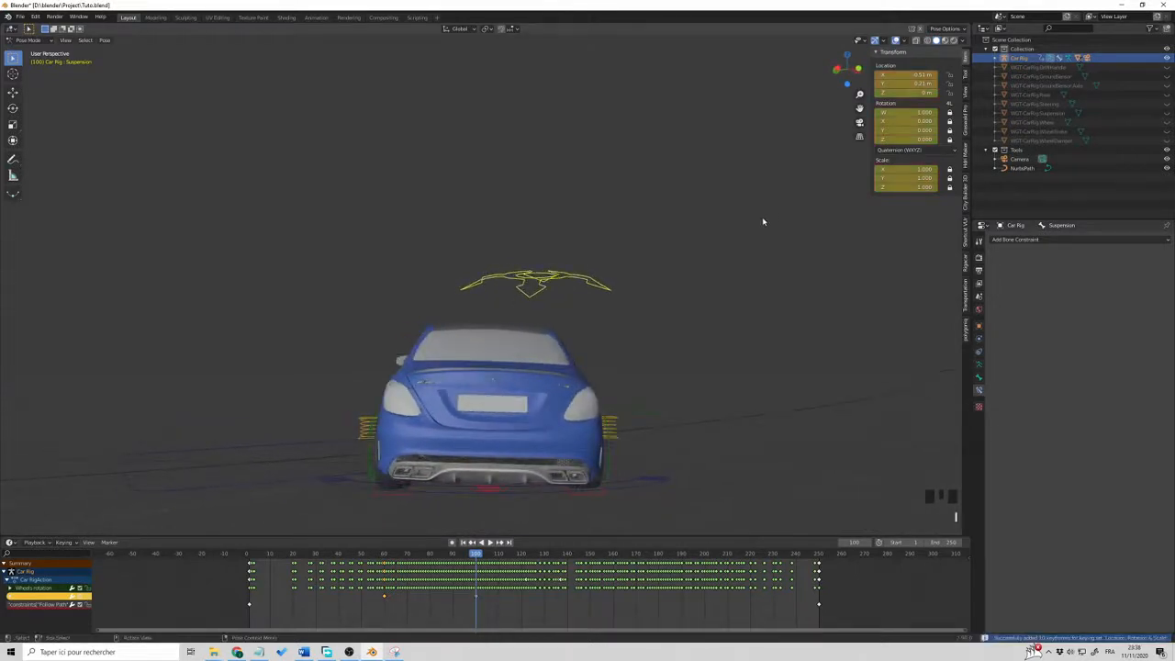
# At frame 122, reset the Suspension control, offset it about 0.1 m to the opposite side and 0.07 m in Y, and keyframe it
pyautogui.moveTo(476, 554); pyautogui.dragTo(525, 554)
pyautogui.press('KP_Decimal')
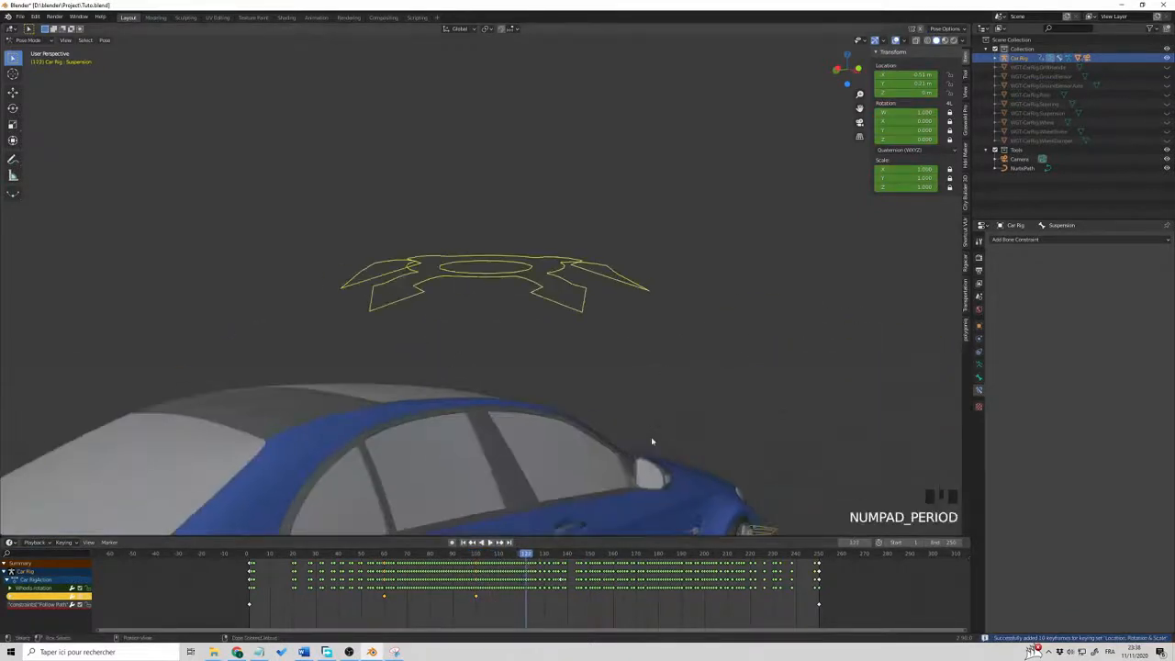
pyautogui.scroll(-3, 654, 450)
pyautogui.moveTo(654, 450); pyautogui.dragTo(693, 453, button='middle')
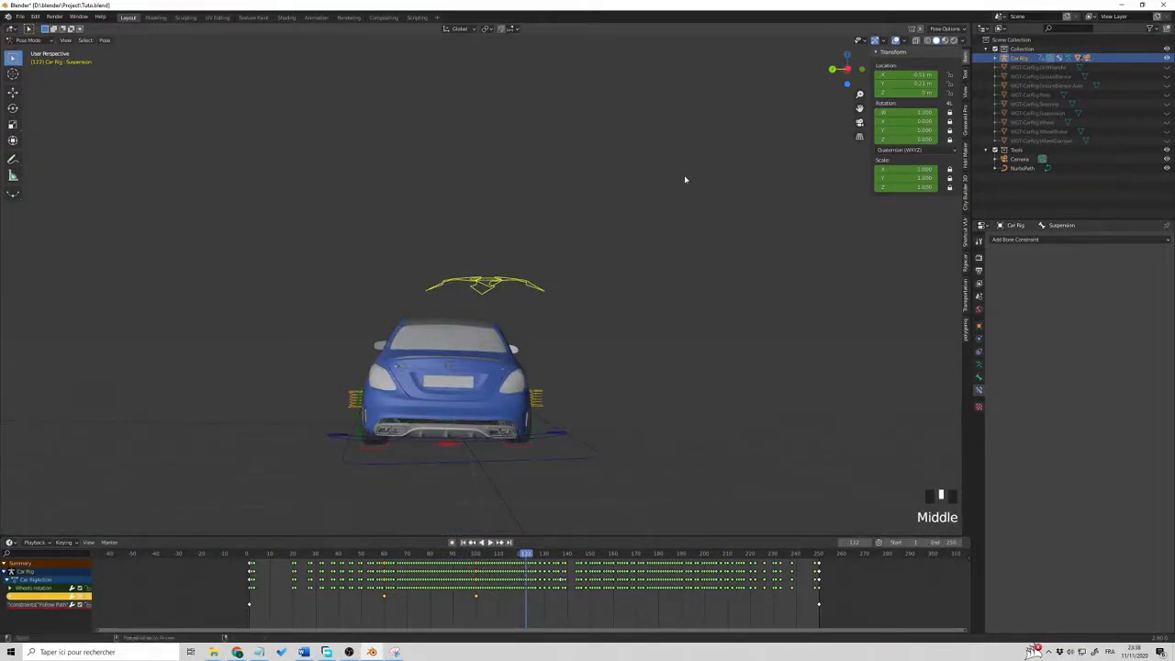
pyautogui.hotkey('alt', 'g')
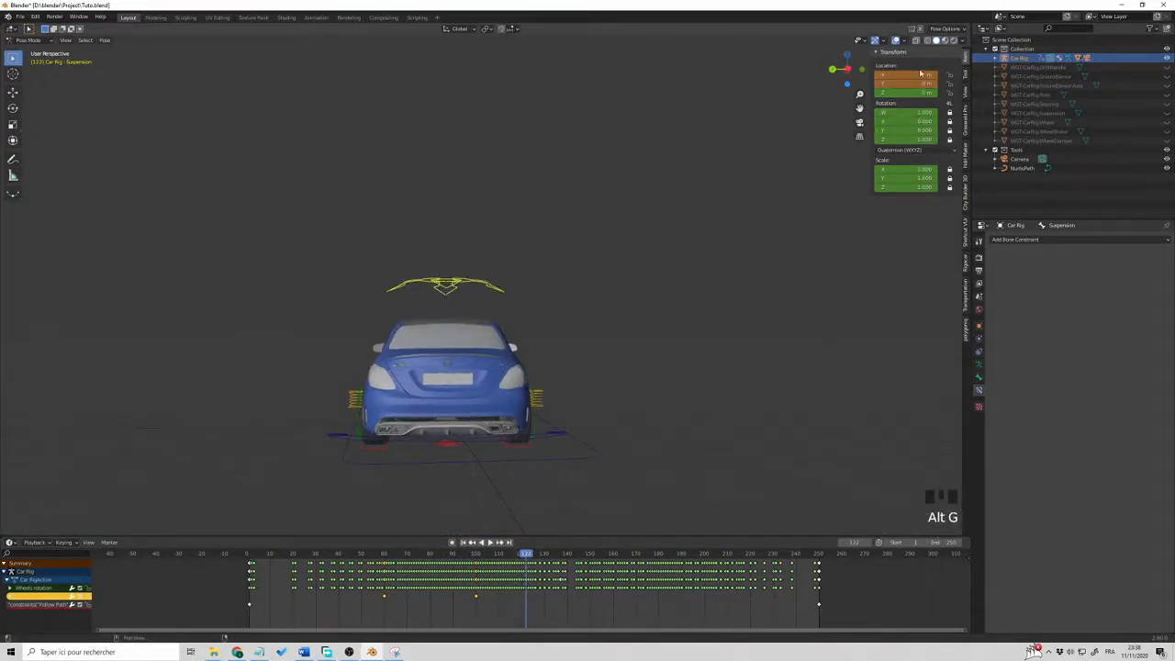
pyautogui.moveTo(913, 74); pyautogui.dragTo(923, 84)
pyautogui.moveTo(721, 176)
pyautogui.mouseDown(button='middle')
pyautogui.moveTo(781, 178)
pyautogui.moveTo(703, 181)
pyautogui.mouseUp(button='middle')
pyautogui.press('i')
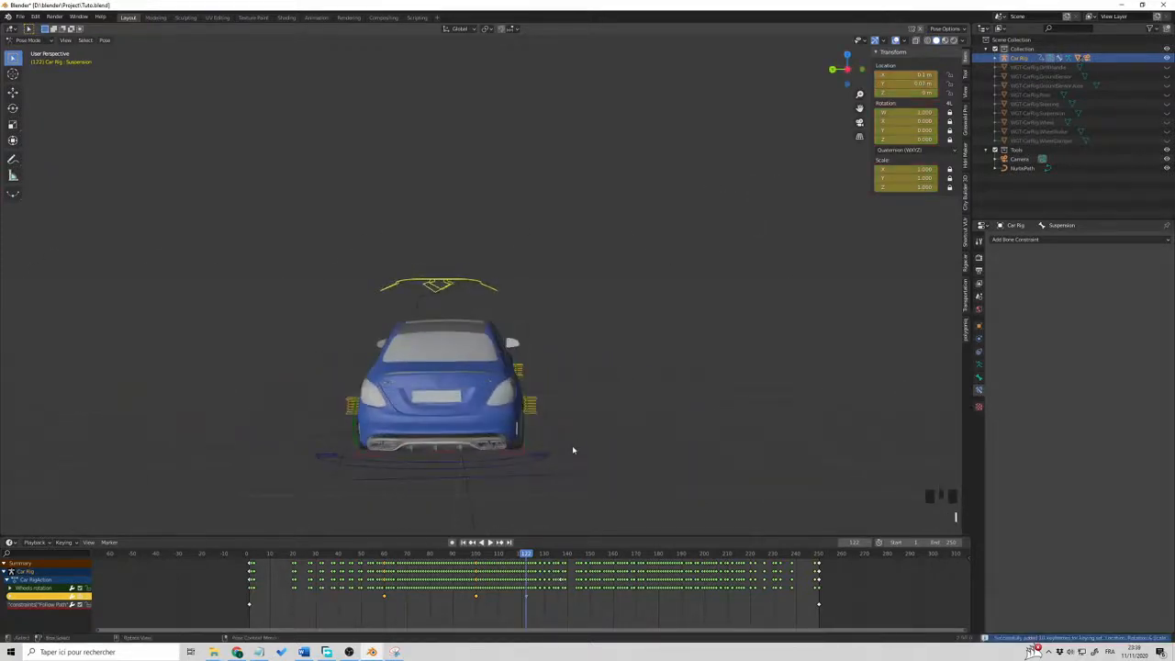
# Reset the Suspension control's location at frame 137 and keyframe it
pyautogui.moveTo(527, 556); pyautogui.dragTo(561, 563)
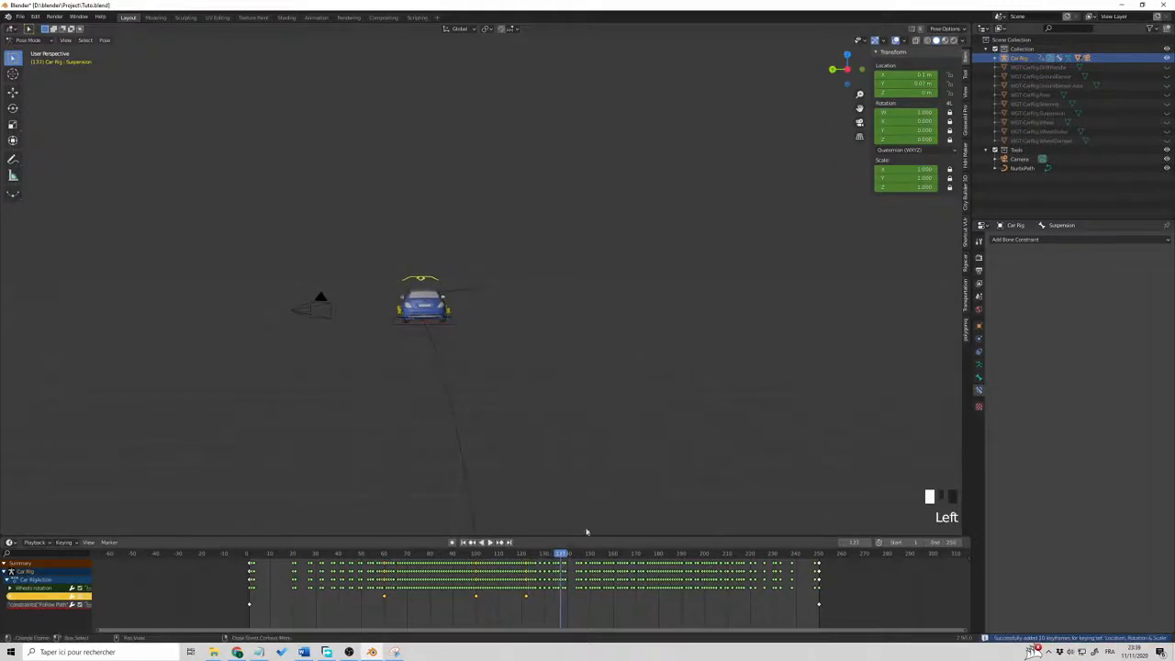
pyautogui.hotkey('alt', 'g')
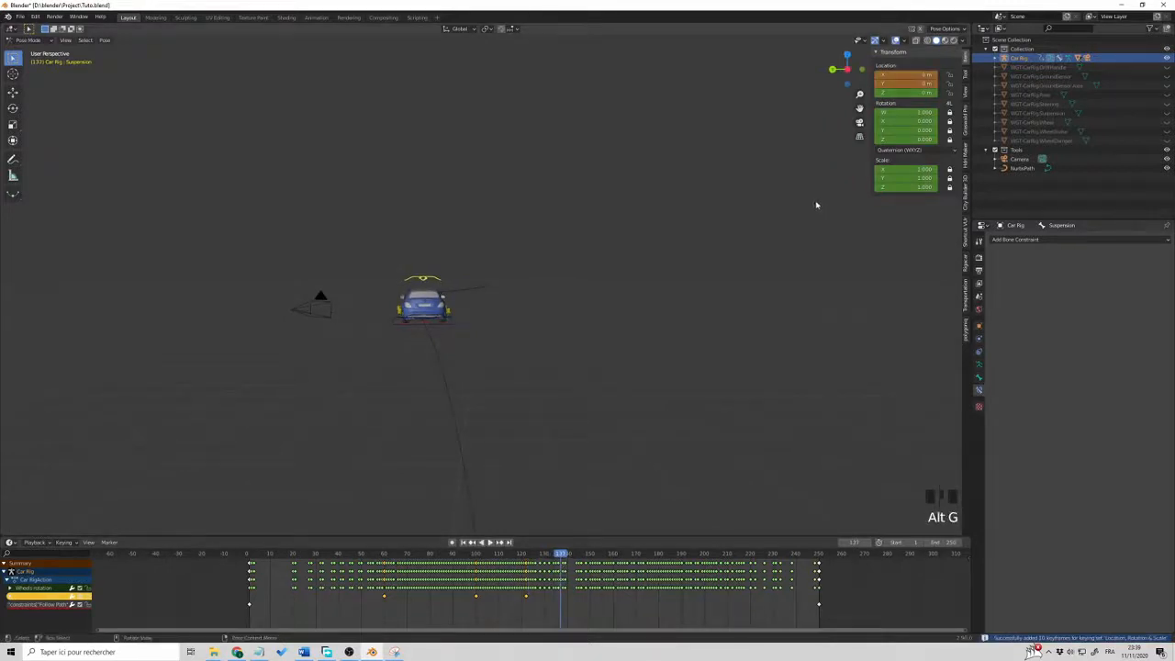
pyautogui.press('i')
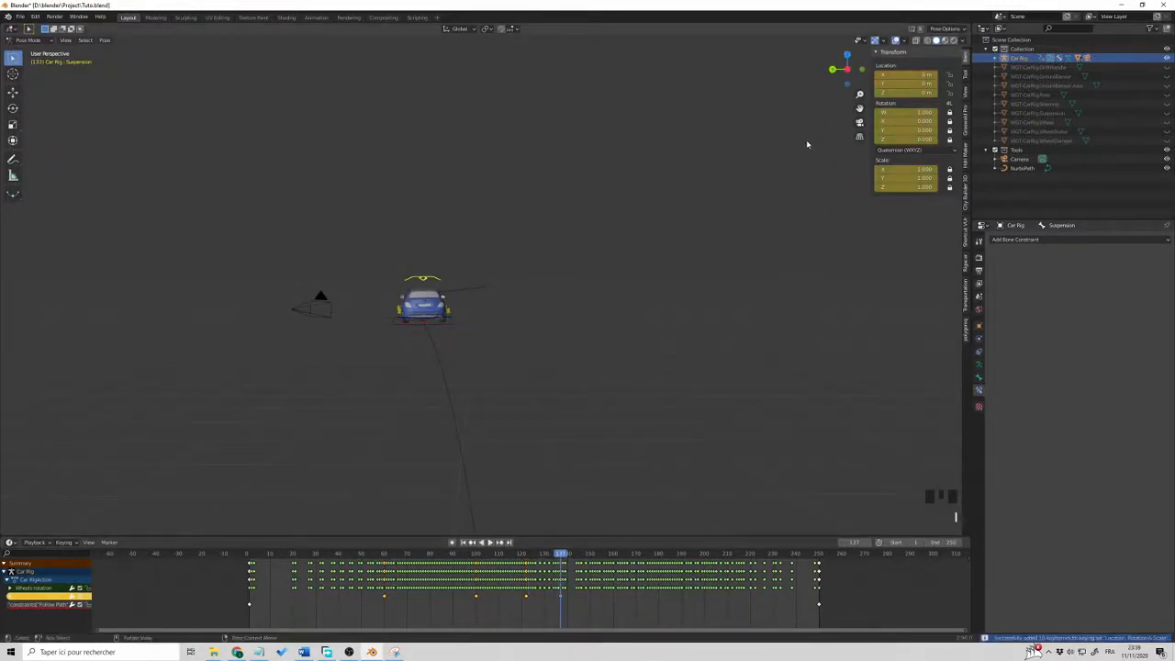
pyautogui.press('Left')
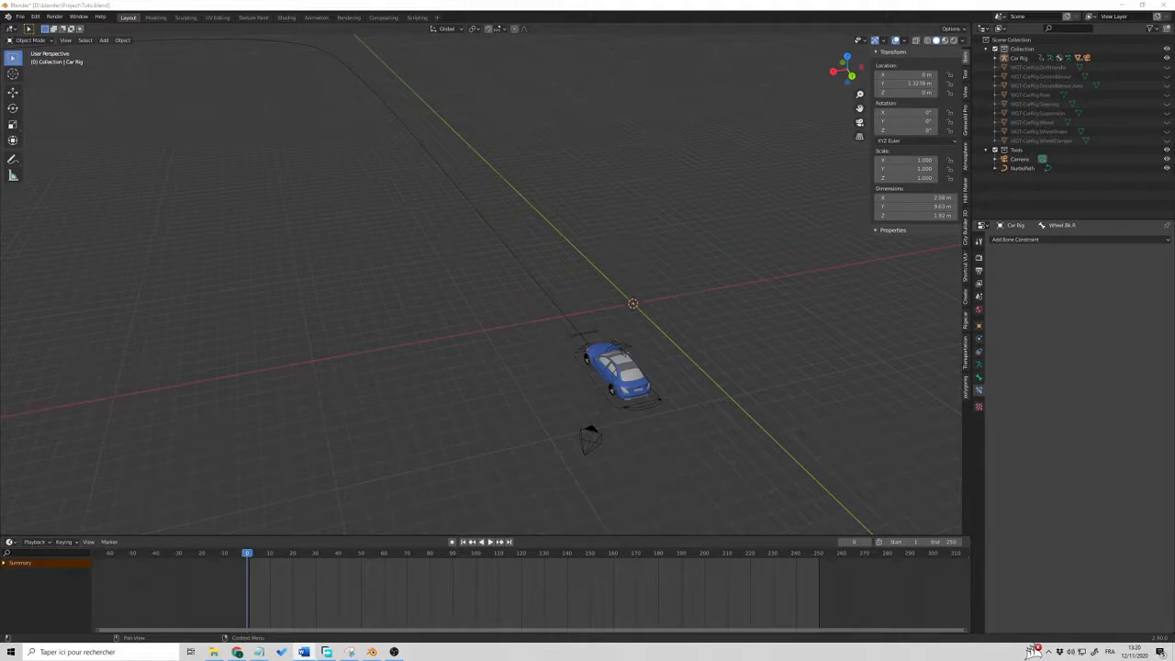
# Append the road collection from SimpleRoad.blend in the Models folder to the scene
pyautogui.moveTo(282, 272); pyautogui.dragTo(279, 248, button='middle')
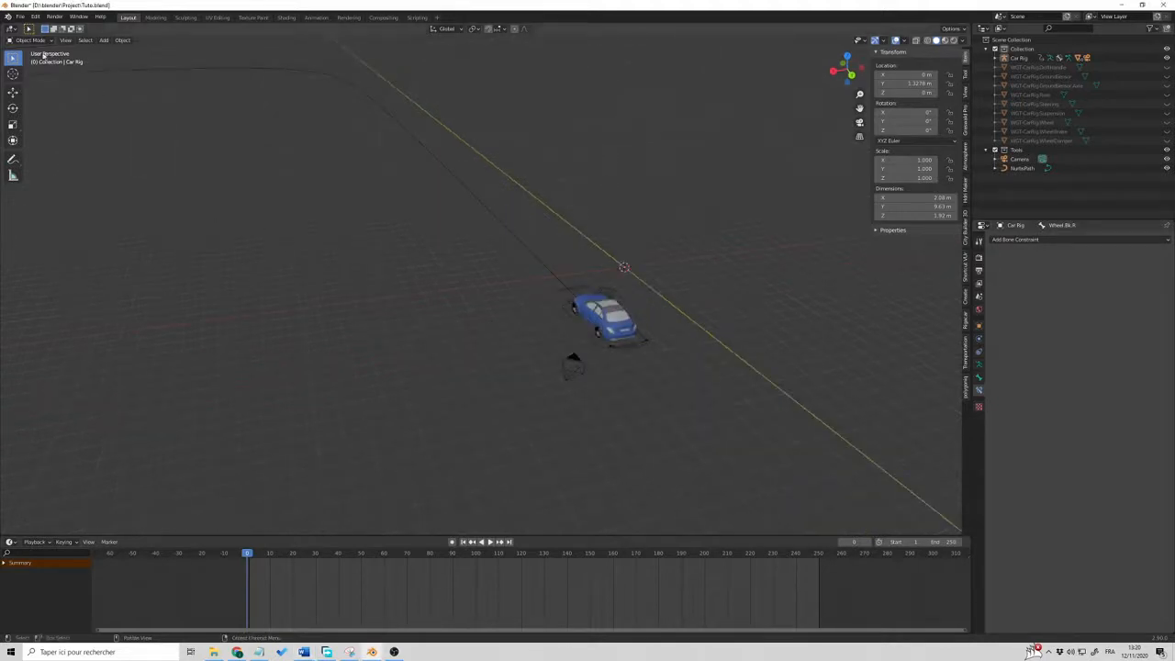
pyautogui.click(19, 17)
pyautogui.click(71, 127)
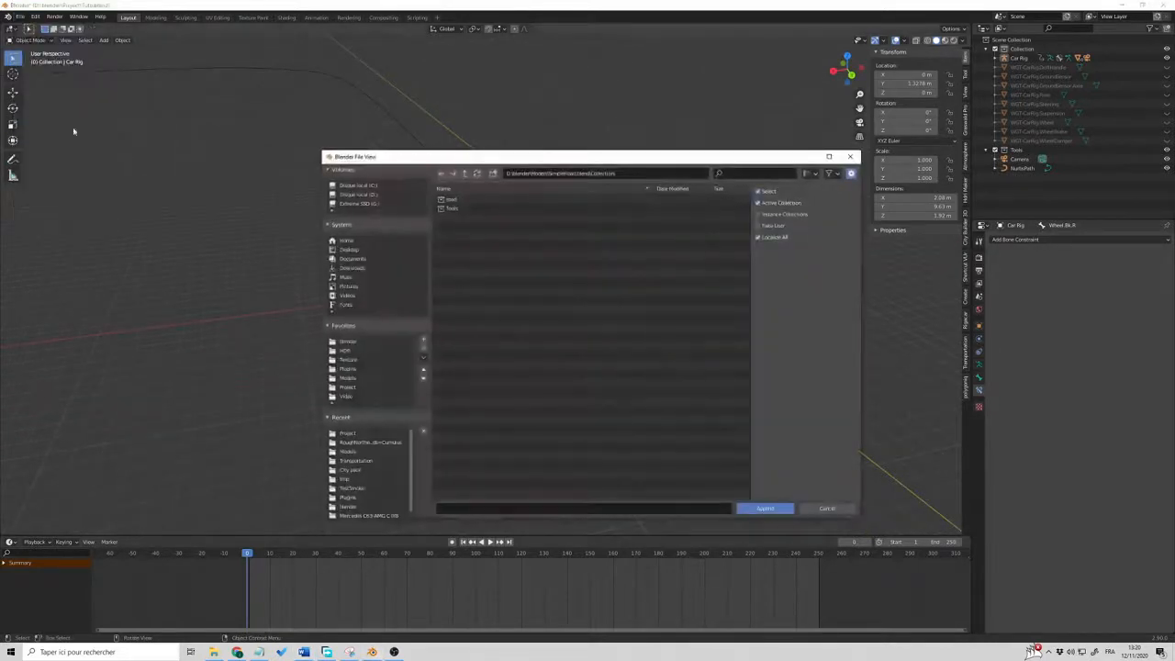
pyautogui.click(346, 377)
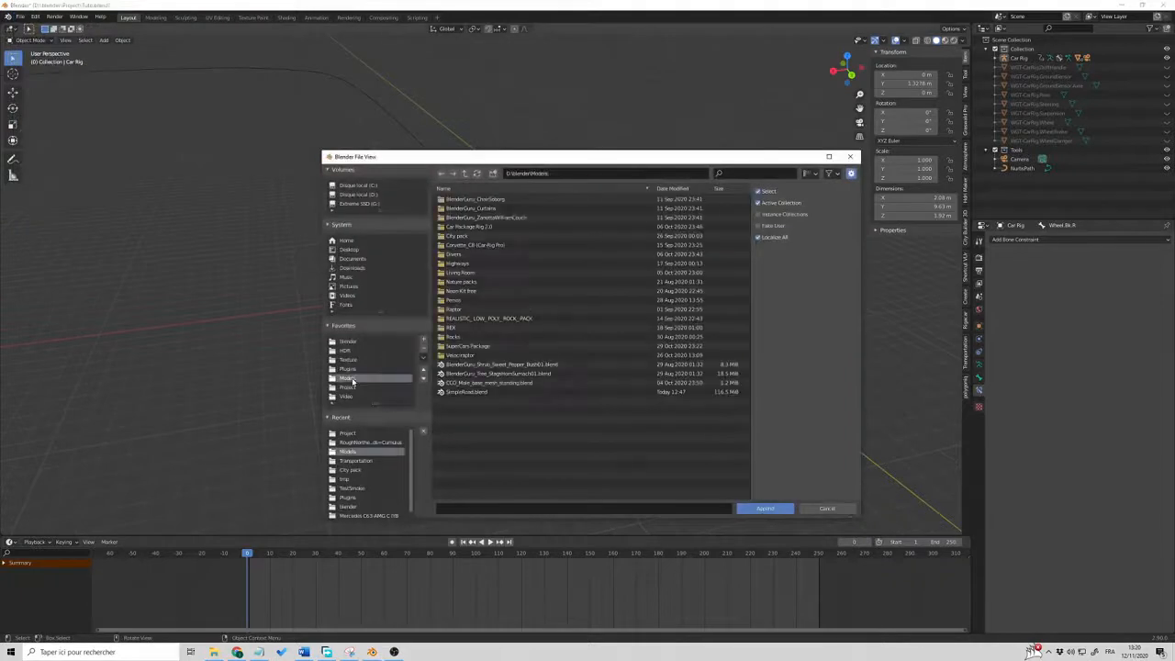
pyautogui.doubleClick(465, 392)
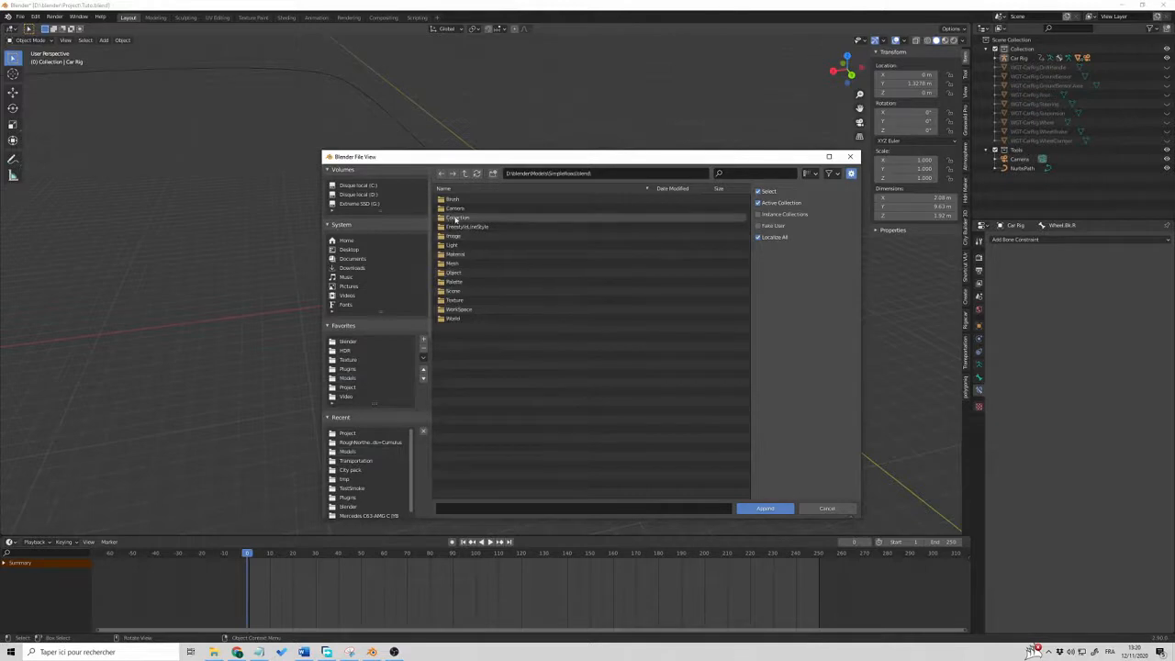
pyautogui.doubleClick(456, 219)
pyautogui.click(451, 200)
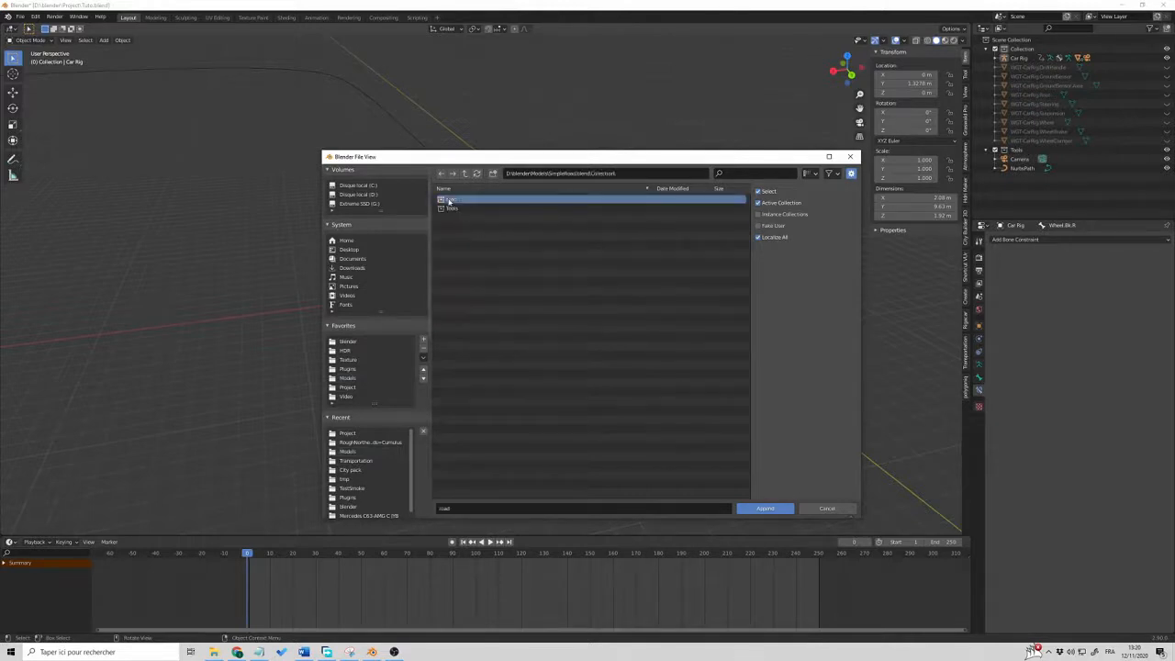
pyautogui.click(763, 510)
# Rotate the appended road plane 90° around Z
pyautogui.scroll(-1, 627, 395)
pyautogui.moveTo(694, 386); pyautogui.dragTo(655, 353, button='middle')
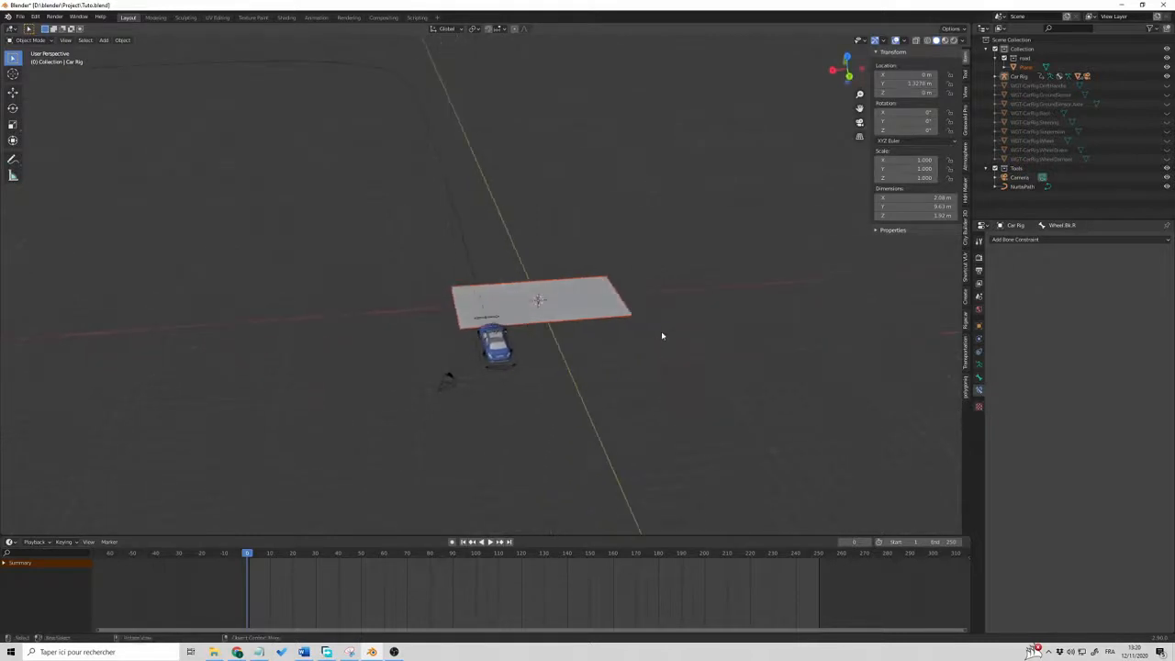
pyautogui.click(591, 297)
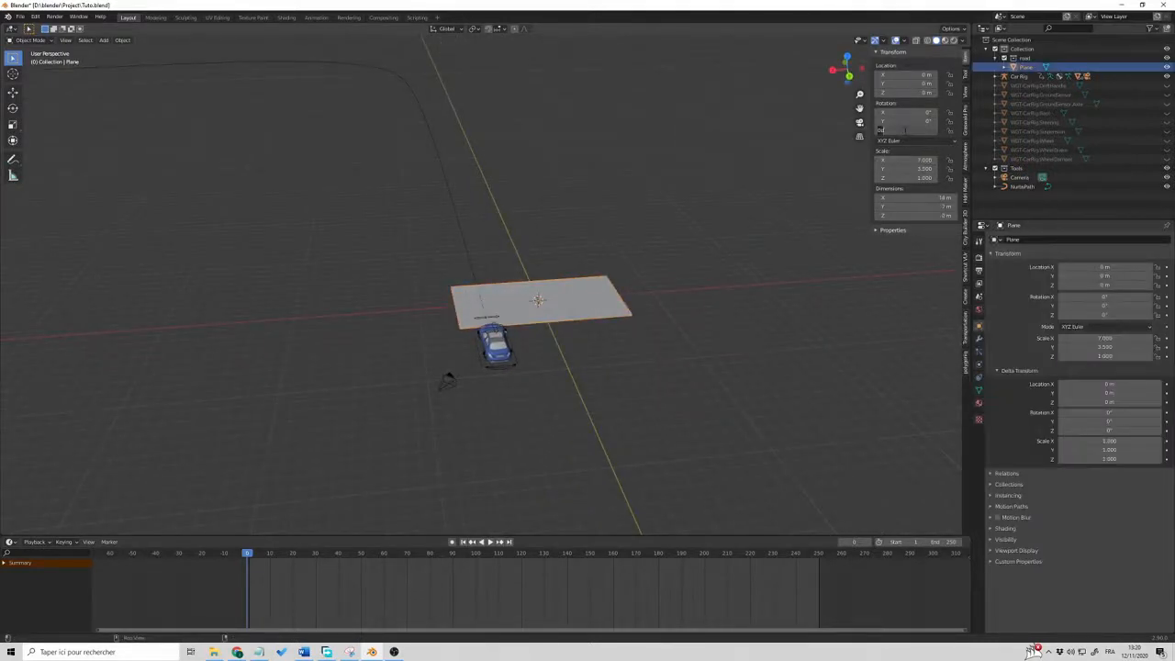
pyautogui.write('90')
pyautogui.press('Return')
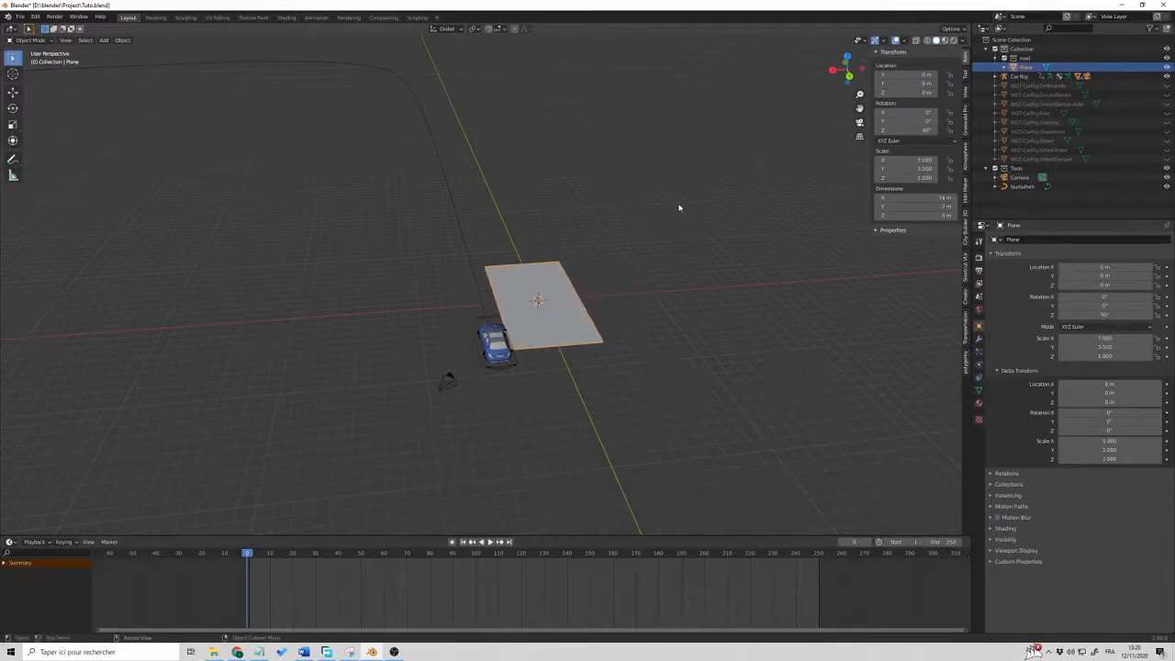
# Move the road plane along X to about 3.4 m so that it lies beneath the car
pyautogui.press('g')
pyautogui.press('x')
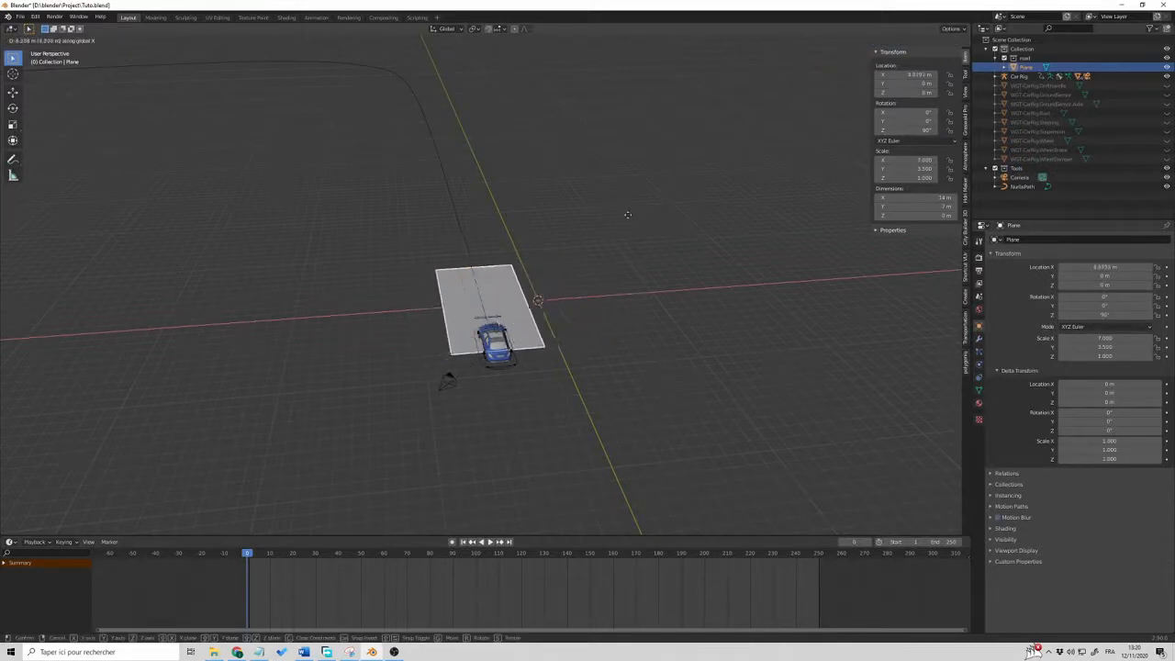
pyautogui.click(722, 225)
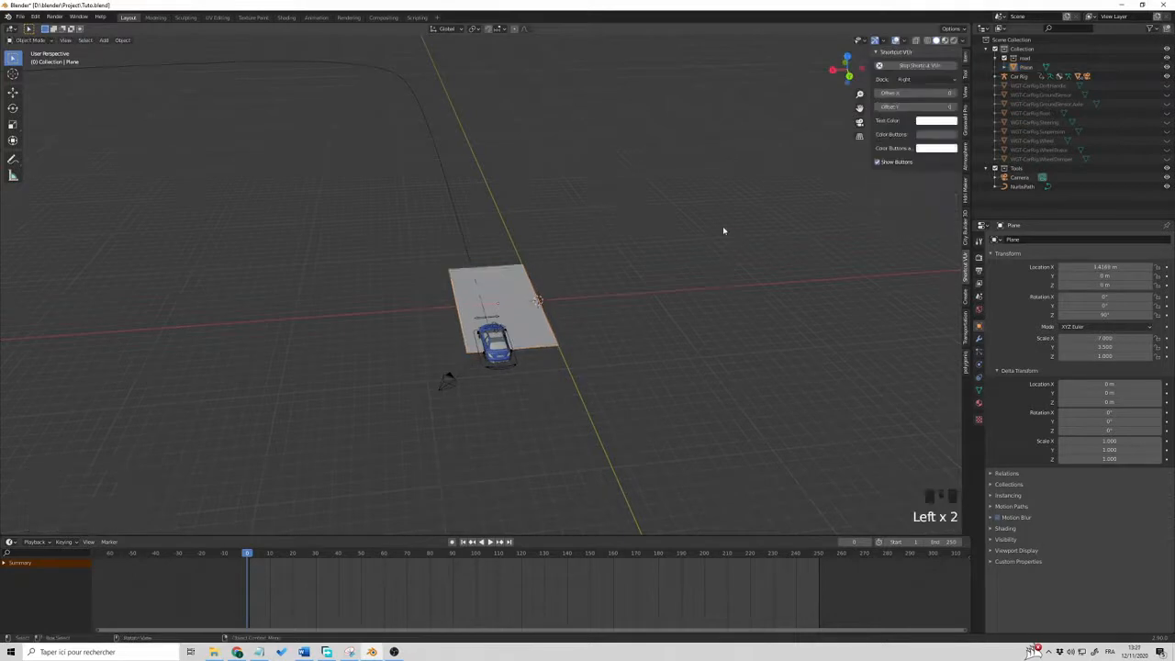
# Show materials in the viewport and scale the road plane up by a factor of about 1.176
pyautogui.click(945, 41)
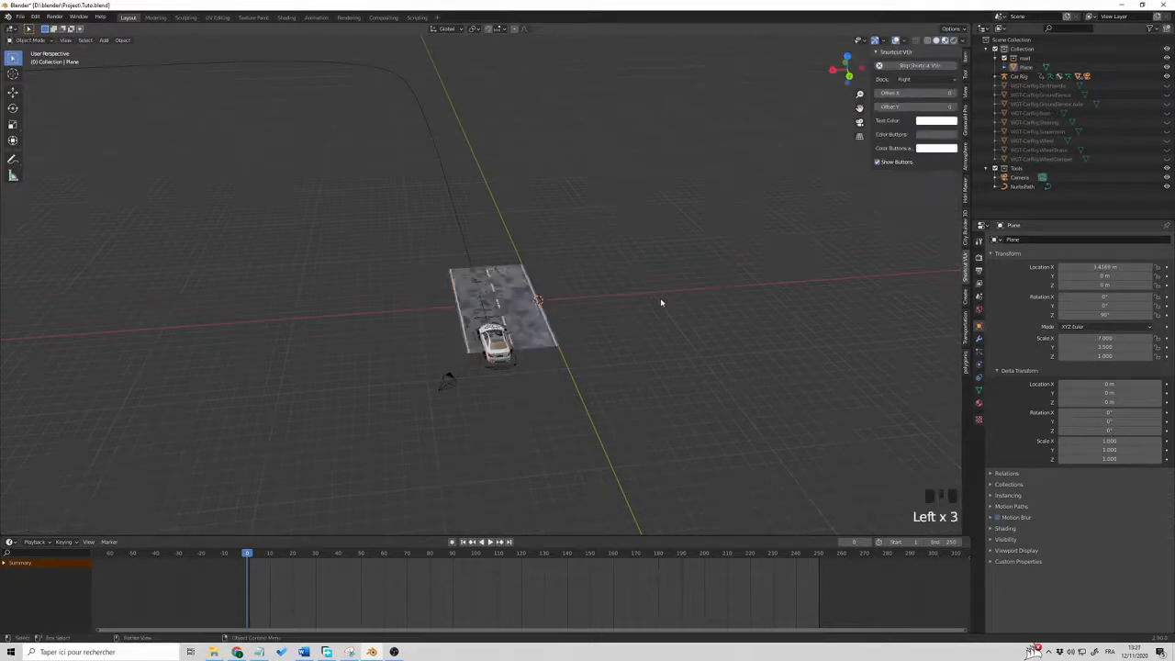
pyautogui.scroll(2, 661, 309)
pyautogui.scroll(-1, 663, 309)
pyautogui.click(556, 306)
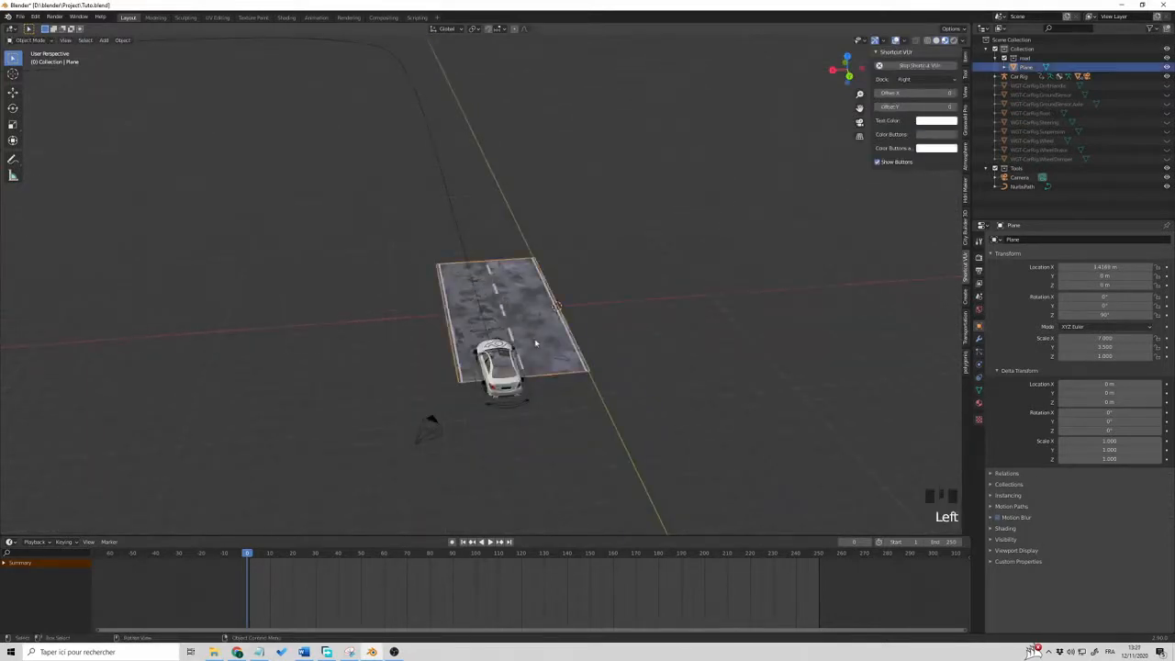
pyautogui.press('s')
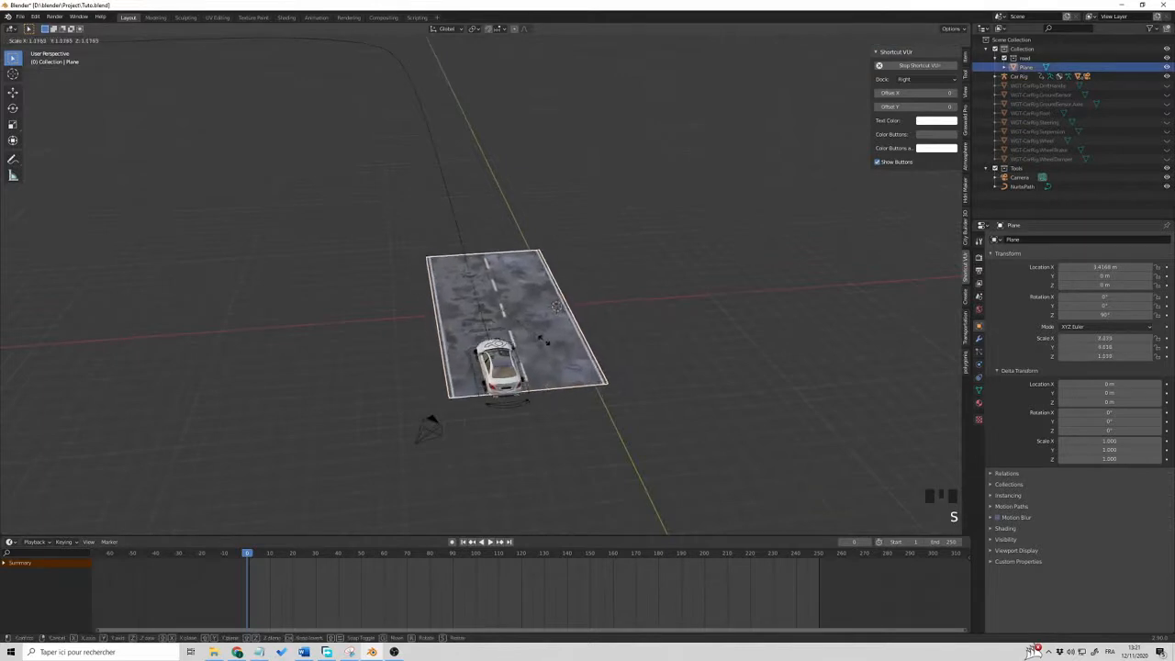
pyautogui.click(679, 342)
# Move the road plane along X to about 3.08 m to adjust its position beneath the car
pyautogui.moveTo(679, 343); pyautogui.dragTo(678, 342, button='middle')
pyautogui.press('g')
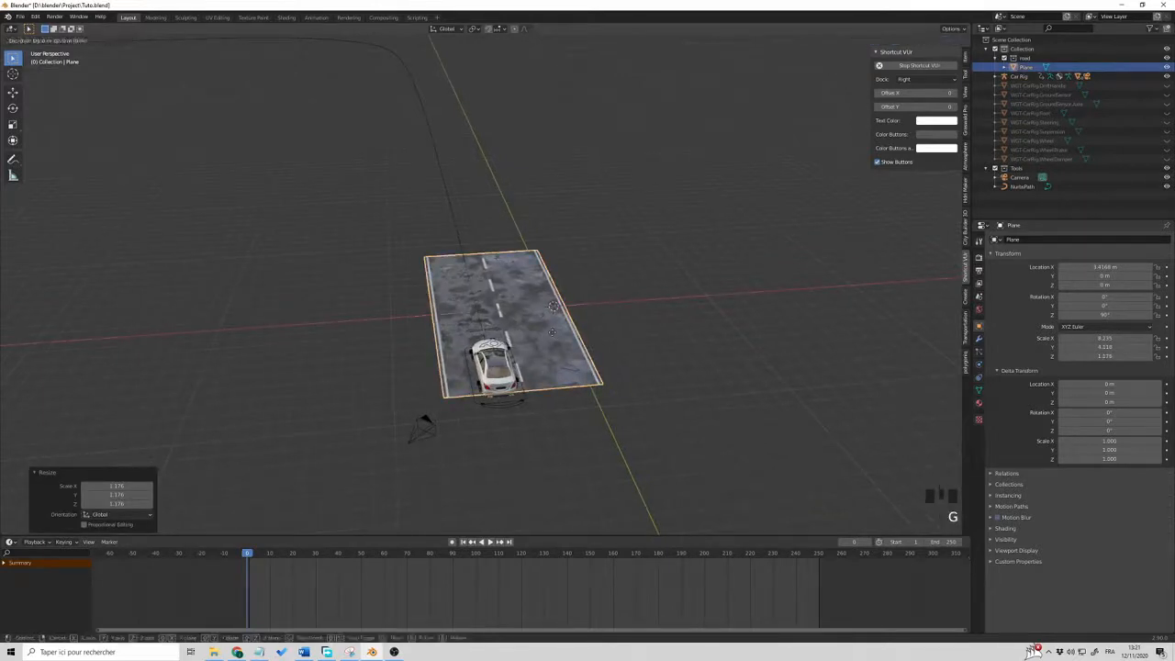
pyautogui.click(558, 337)
pyautogui.middleClick(680, 325)
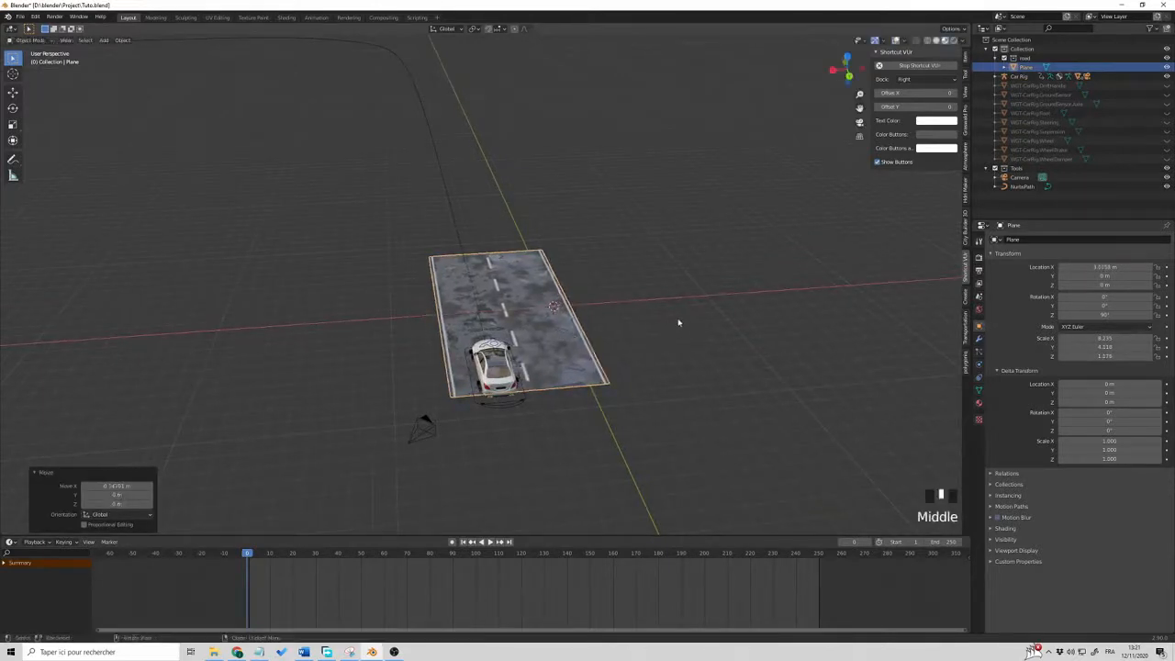
pyautogui.click(708, 336)
pyautogui.scroll(-2, 724, 343)
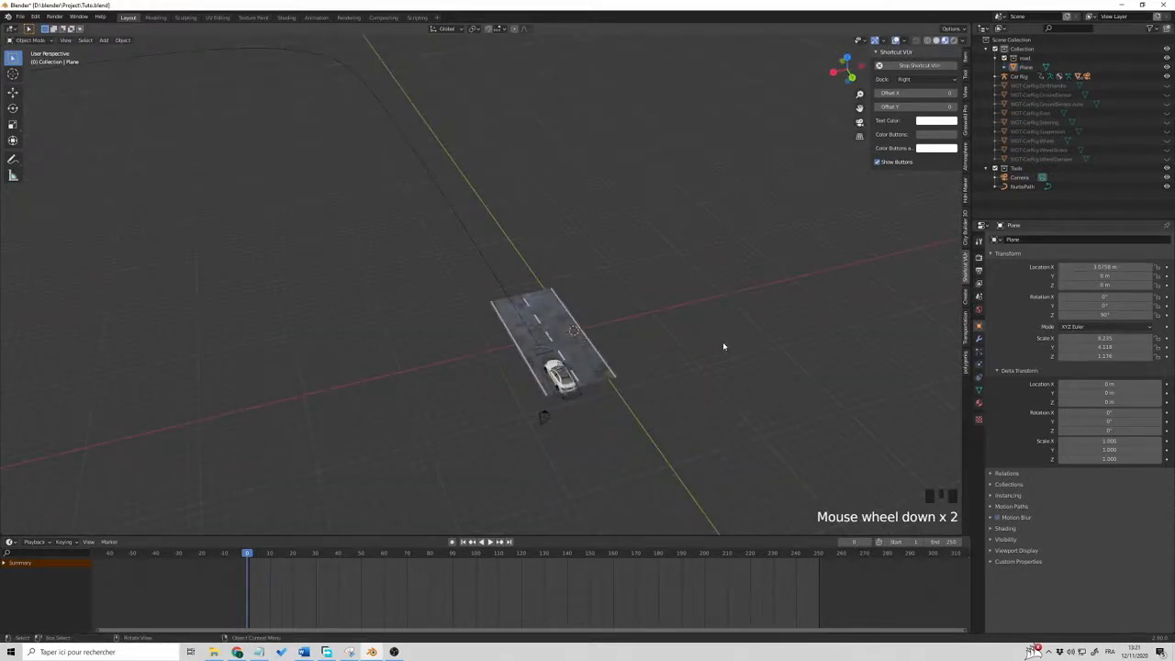
pyautogui.moveTo(724, 346); pyautogui.dragTo(724, 333, button='middle')
pyautogui.click(719, 320)
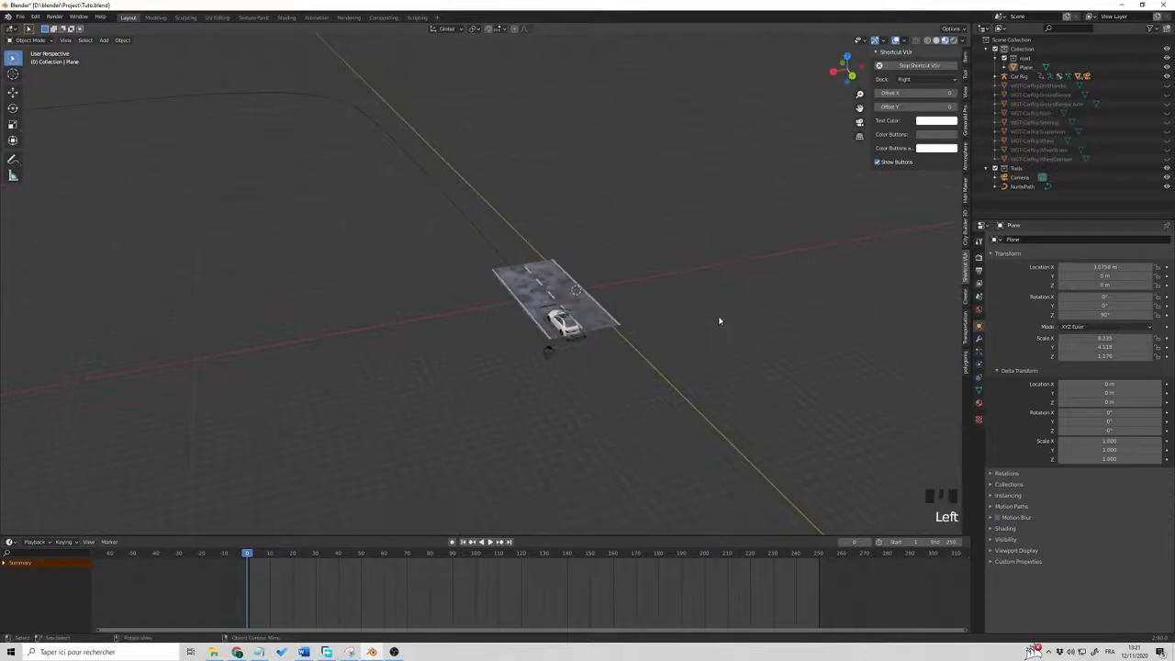
# Add an Array modifier to the road plane and set its relative offset X factor to -1
pyautogui.click(593, 312)
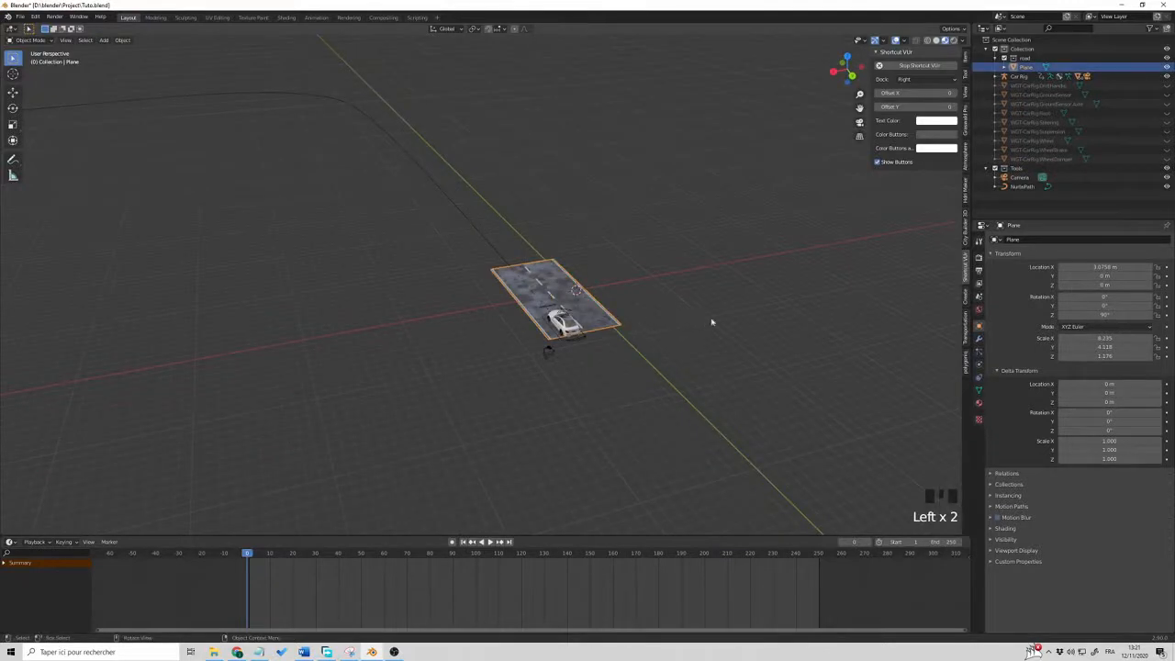
pyautogui.click(979, 339)
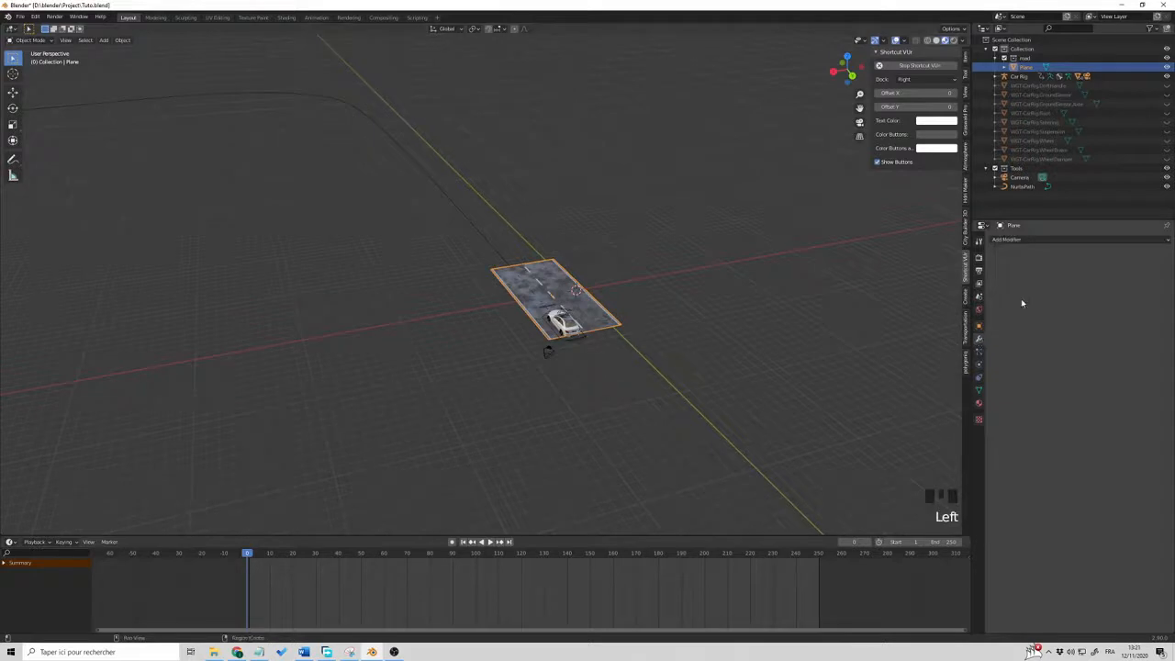
pyautogui.click(1026, 239)
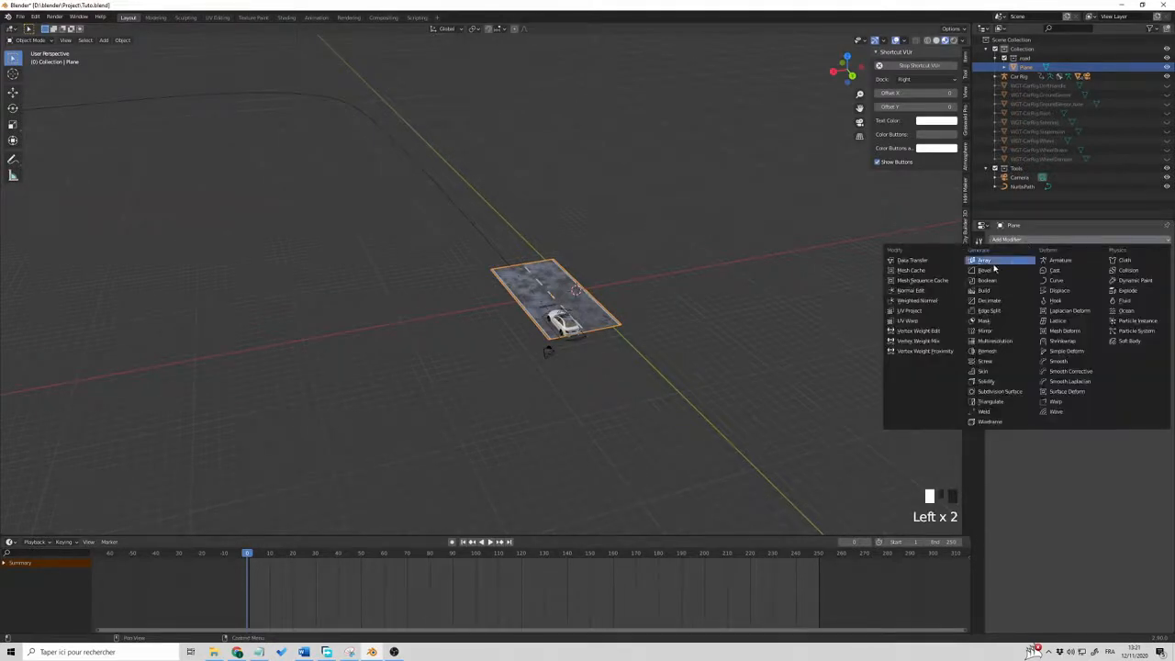
pyautogui.click(992, 266)
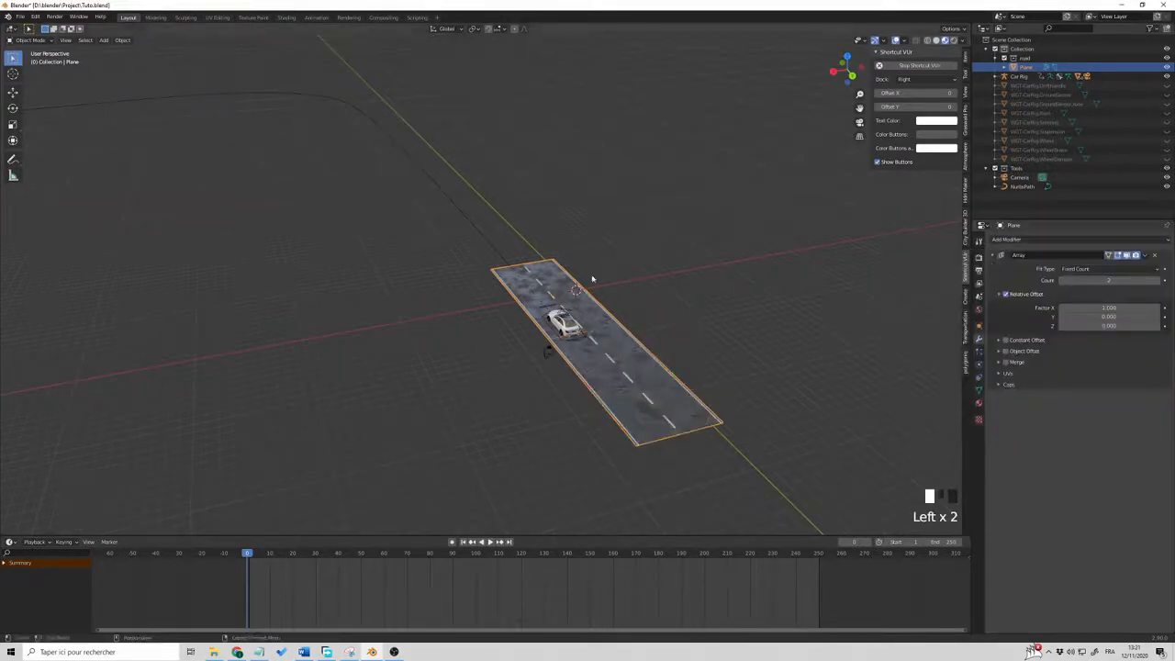
pyautogui.click(1108, 307)
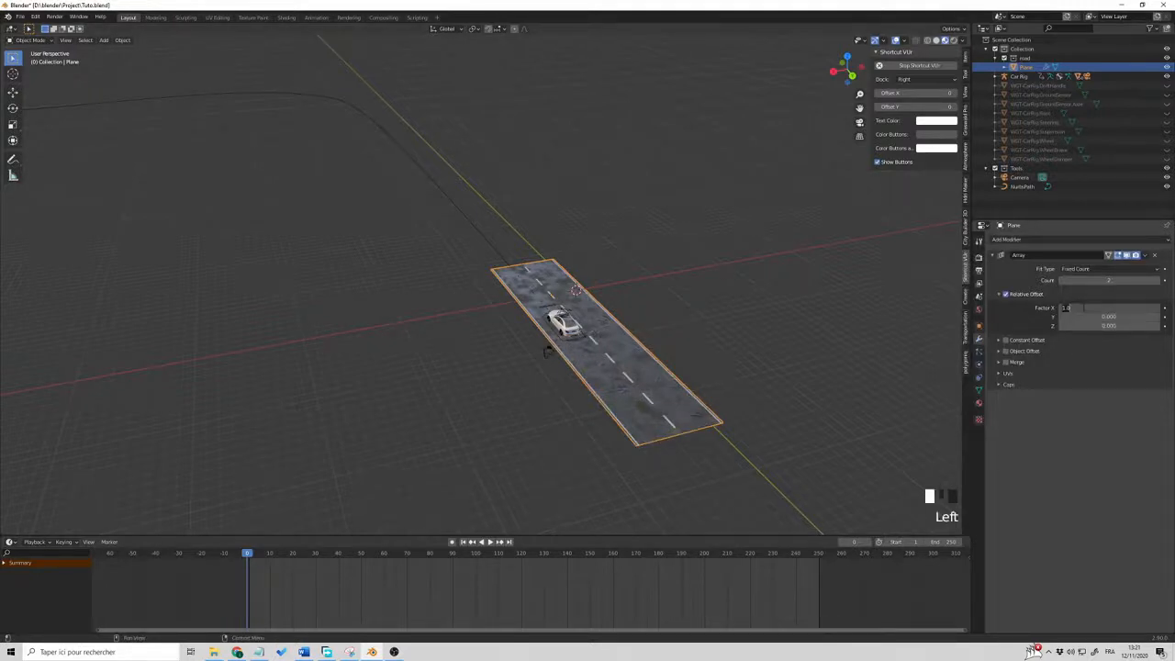
pyautogui.write('-1')
pyautogui.press('Return')
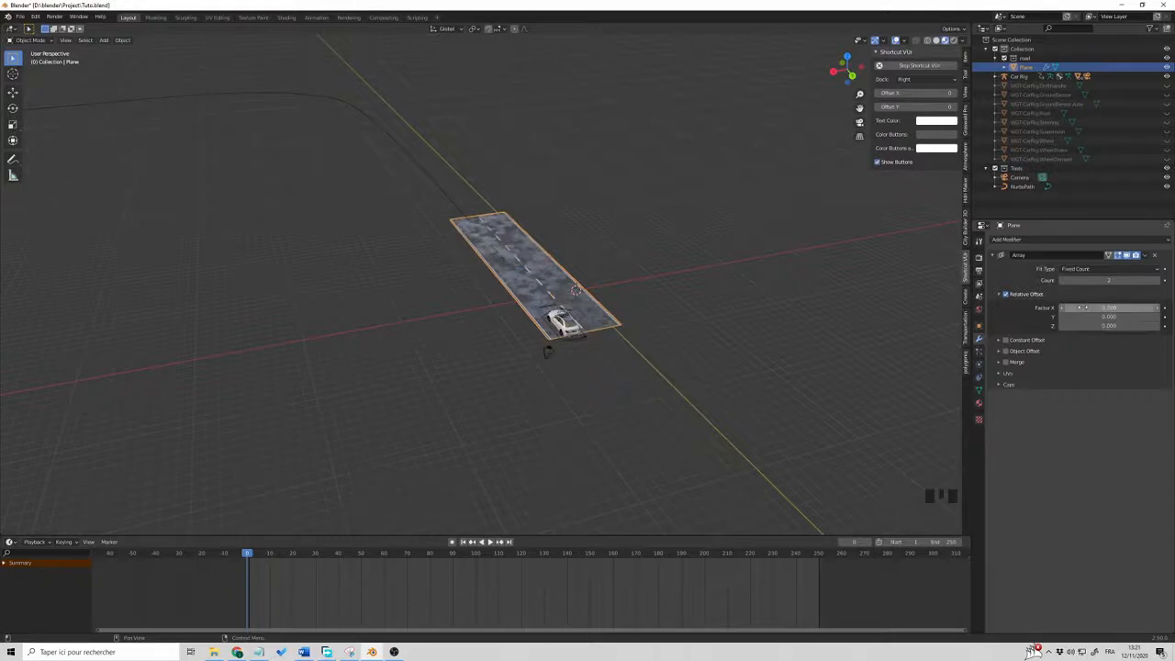
# Increase the Array modifier's count to extend the straight road well ahead of the car
pyautogui.click(1157, 280)
pyautogui.click(1157, 281)
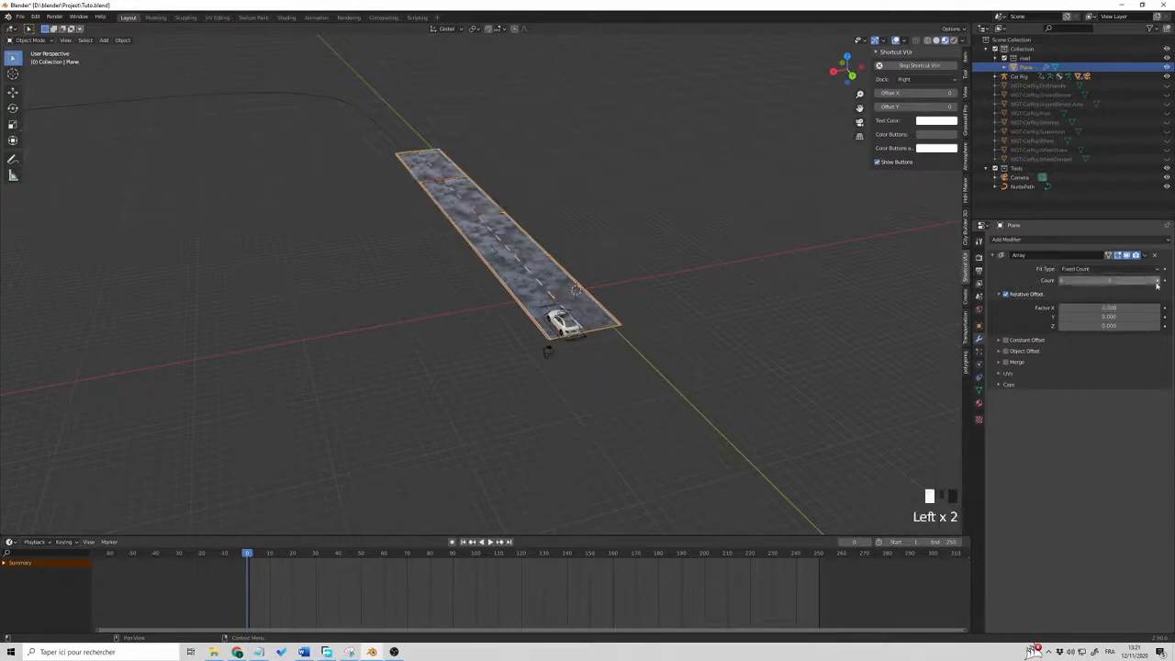
pyautogui.click(1156, 281)
pyautogui.click(1156, 281)
pyautogui.click(1156, 281)
pyautogui.click(1156, 281)
pyautogui.click(1156, 281)
pyautogui.click(1156, 281)
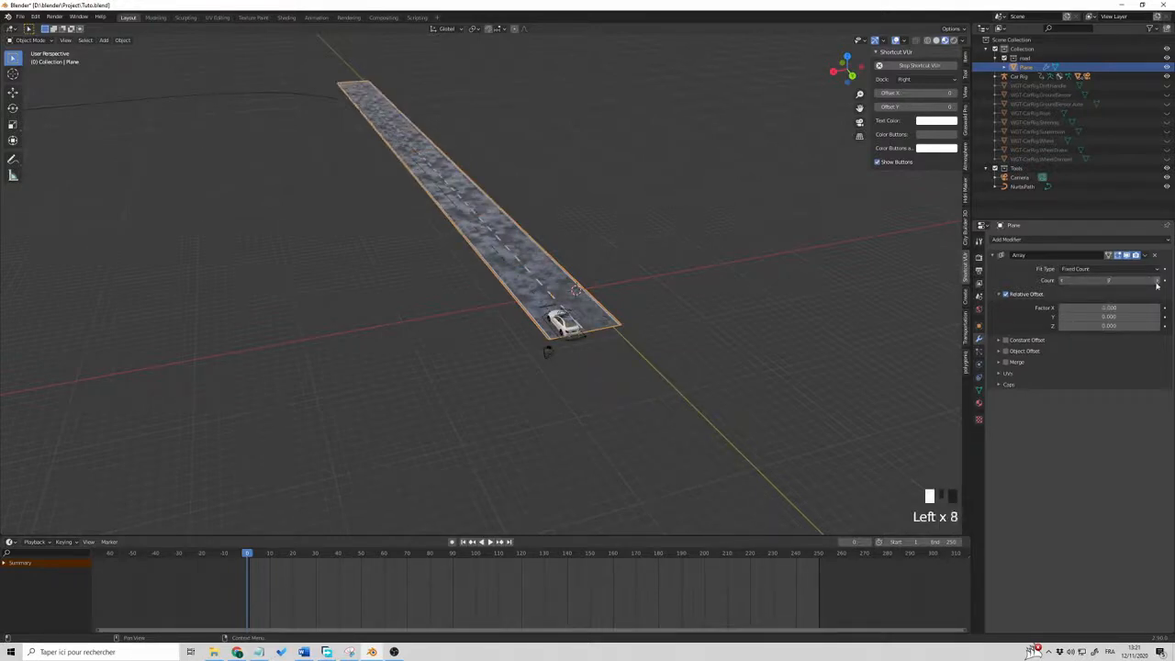
pyautogui.moveTo(657, 304); pyautogui.dragTo(666, 294, button='middle')
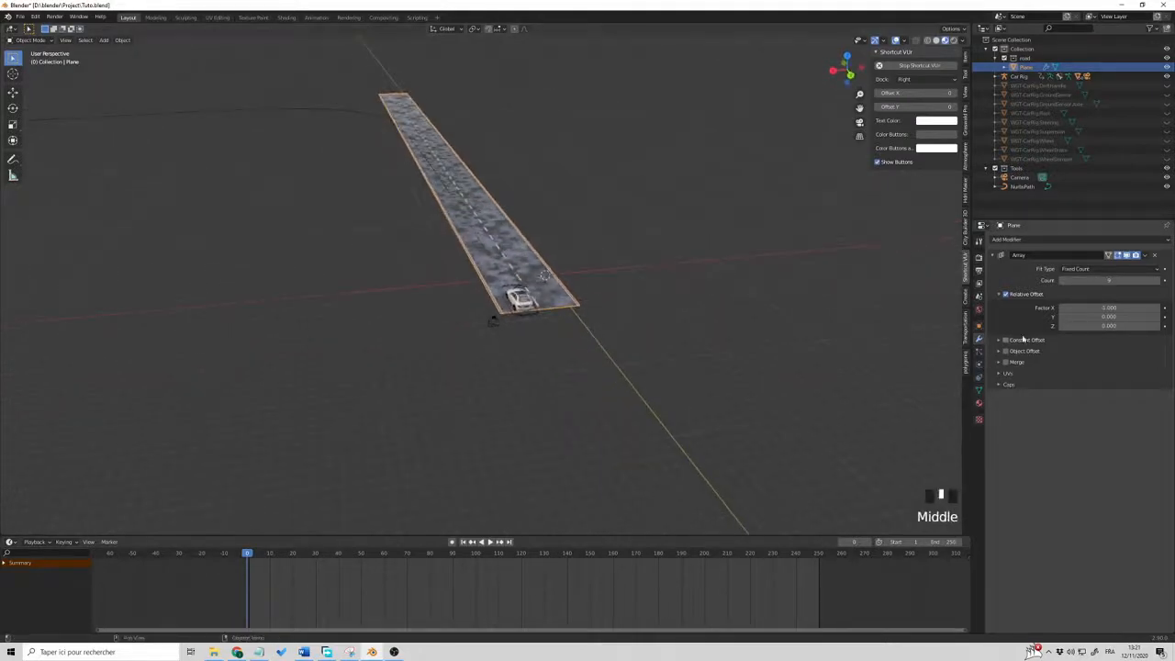
# Add a Curve modifier below the Array on the road plane and use NurbsPath as its curve object
pyautogui.click(994, 255)
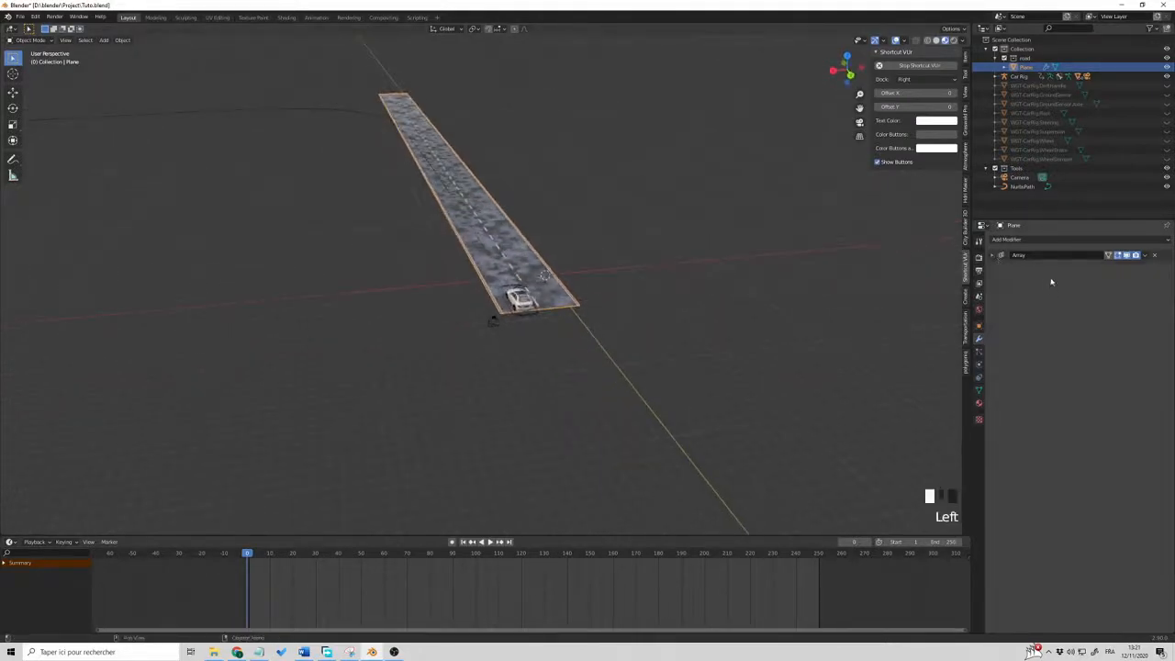
pyautogui.click(1038, 239)
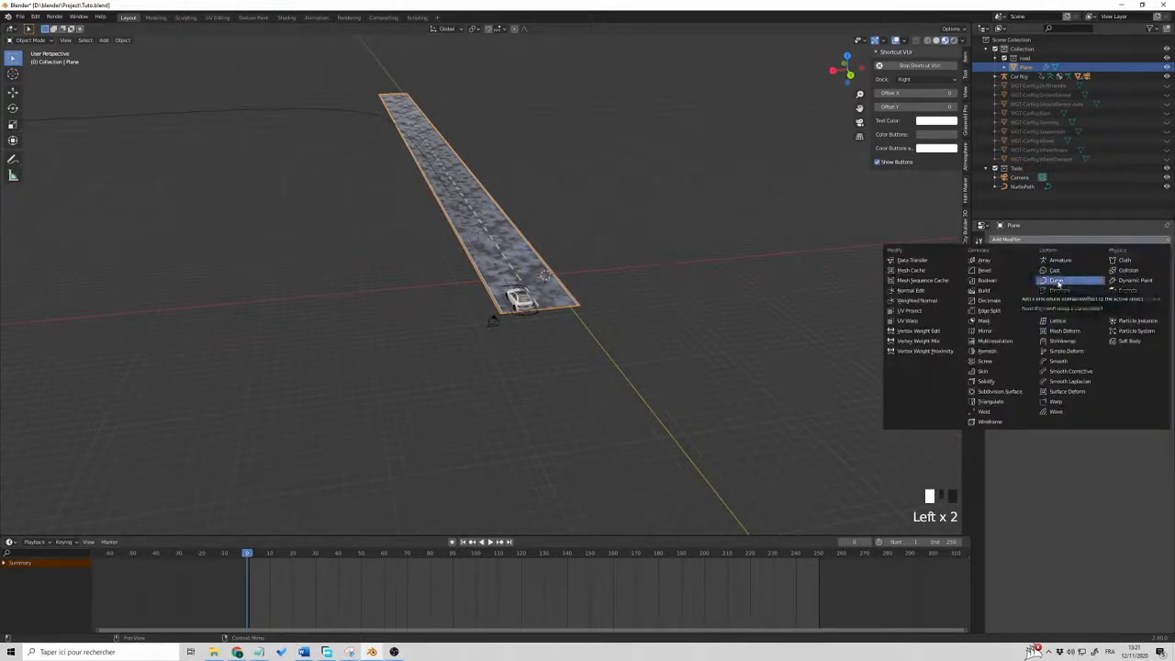
pyautogui.click(1057, 280)
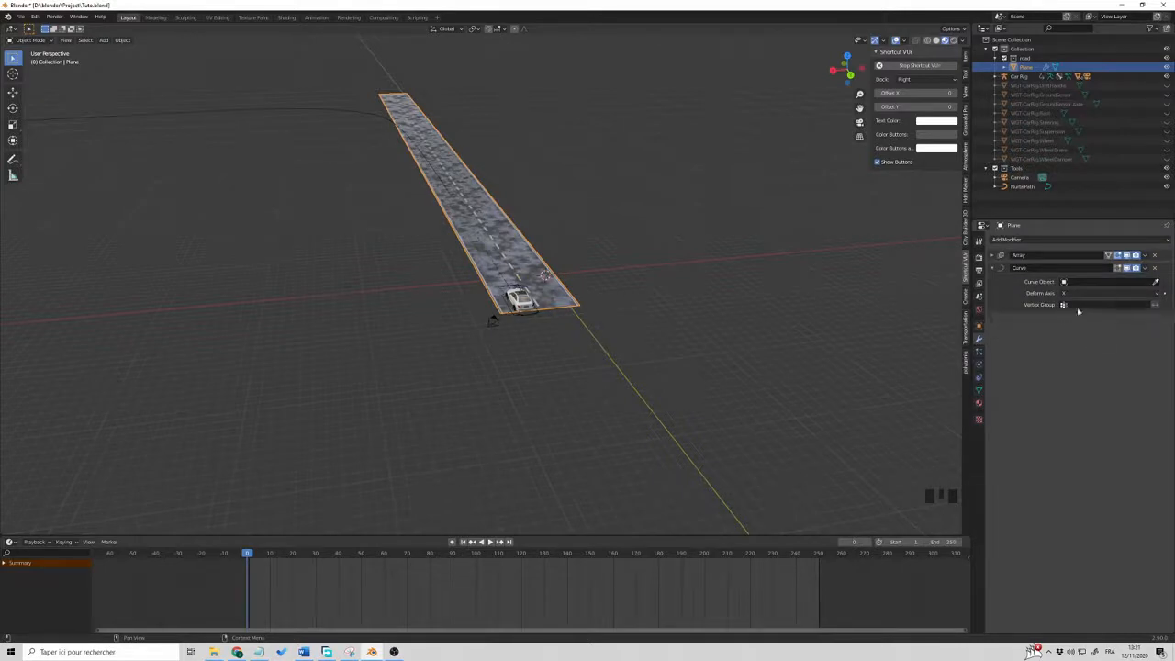
pyautogui.click(1125, 281)
pyautogui.click(1087, 297)
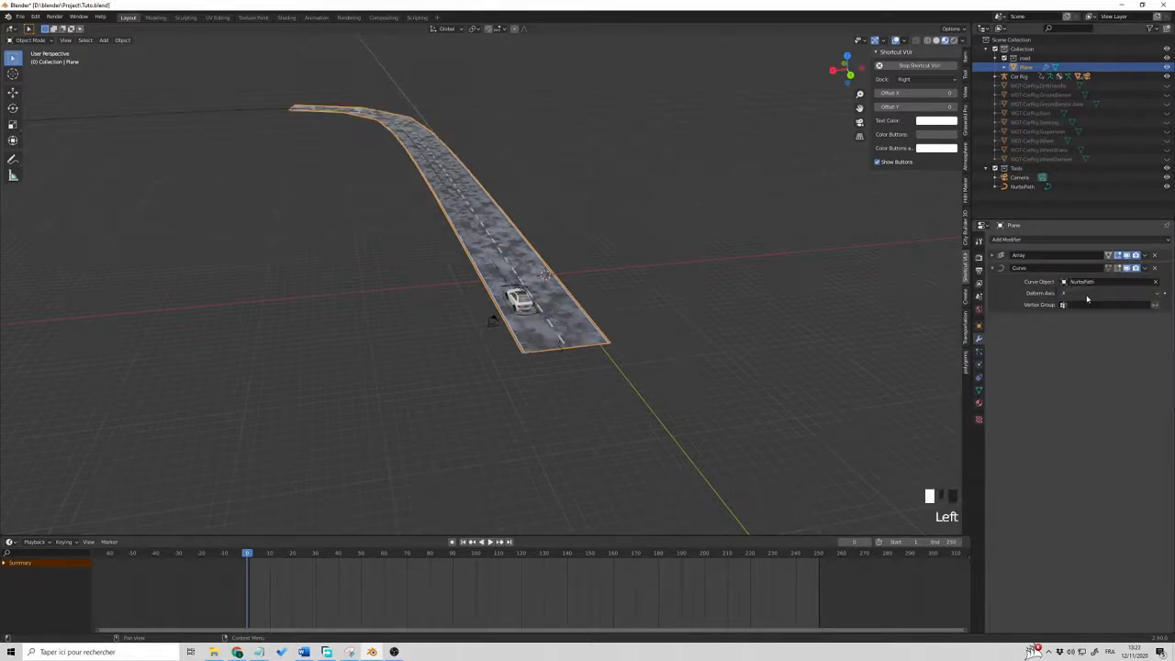
pyautogui.moveTo(715, 336); pyautogui.dragTo(735, 337, button='middle')
pyautogui.scroll(-3, 719, 341)
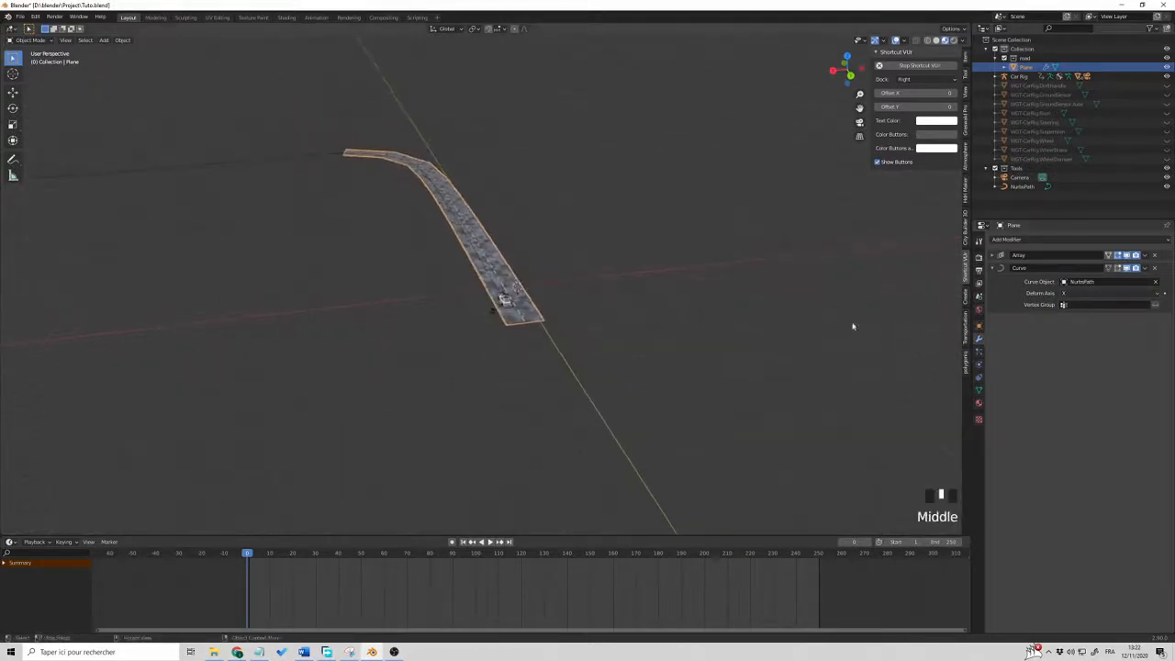
# Raise the road's Array count to 16 to extend the road along the path beyond the bend
pyautogui.click(1029, 257)
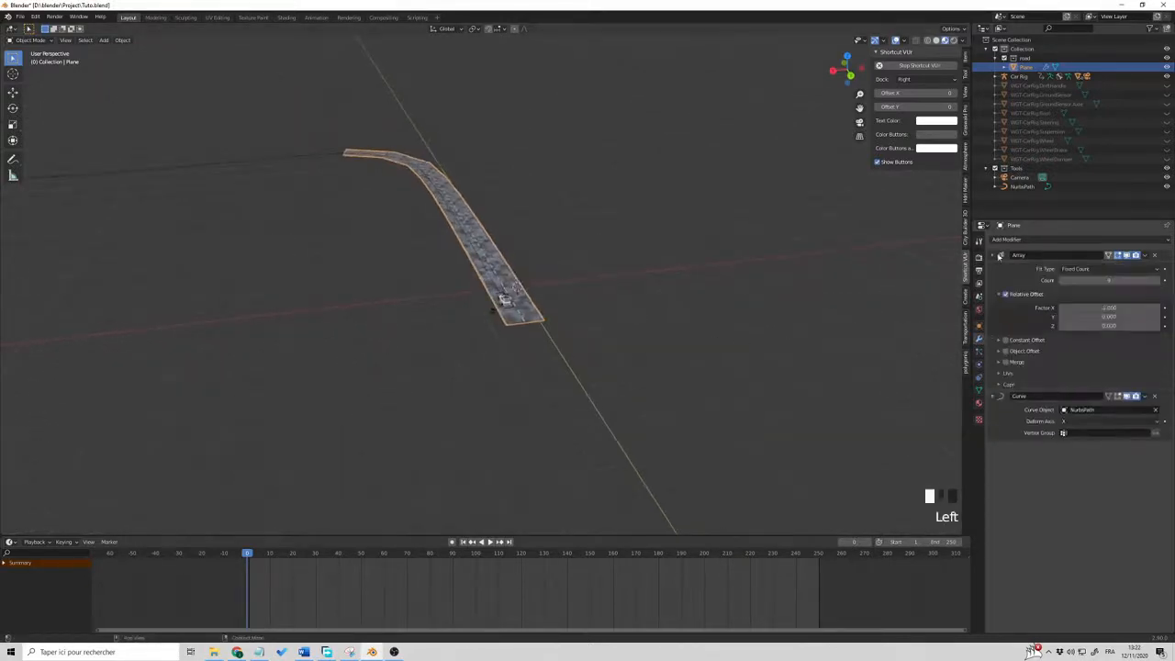
pyautogui.click(1156, 281)
pyautogui.click(1157, 281)
pyautogui.click(1157, 280)
pyautogui.click(1157, 281)
pyautogui.moveTo(702, 376); pyautogui.dragTo(585, 374, button='middle')
pyautogui.scroll(3, 697, 383)
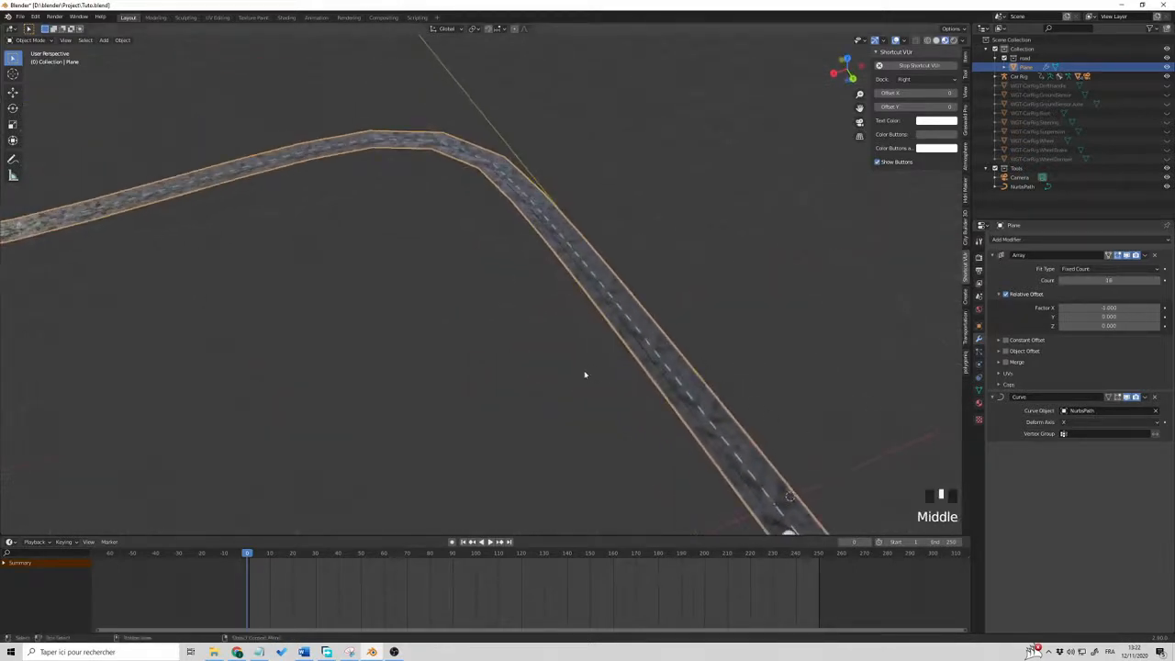
pyautogui.moveTo(476, 233); pyautogui.dragTo(504, 302, button='middle')
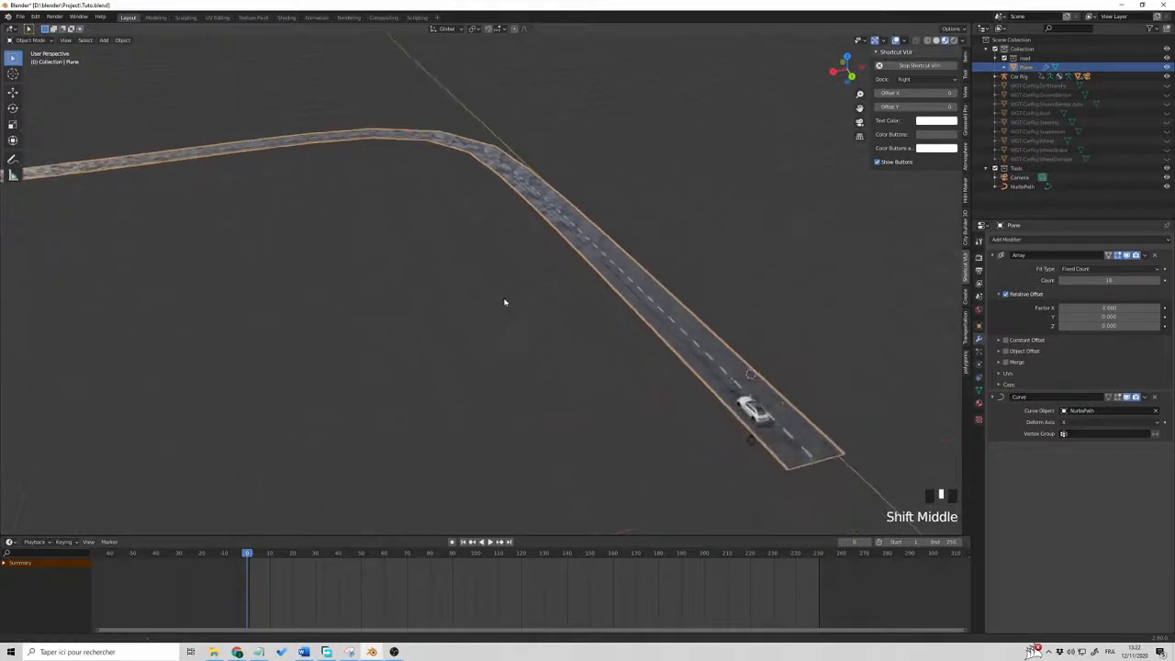
# Enter Edit Mode on the road plane and add a loop cut across its length
pyautogui.click(815, 349)
pyautogui.click(783, 438)
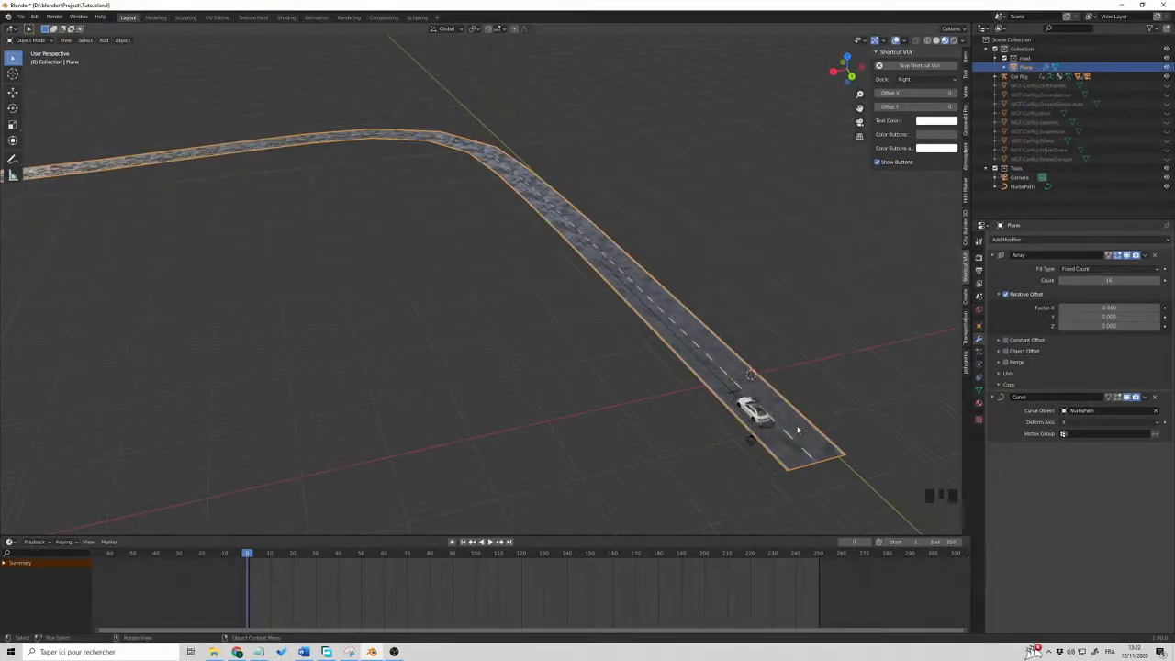
pyautogui.click(815, 422)
pyautogui.click(798, 448)
pyautogui.press('Tab')
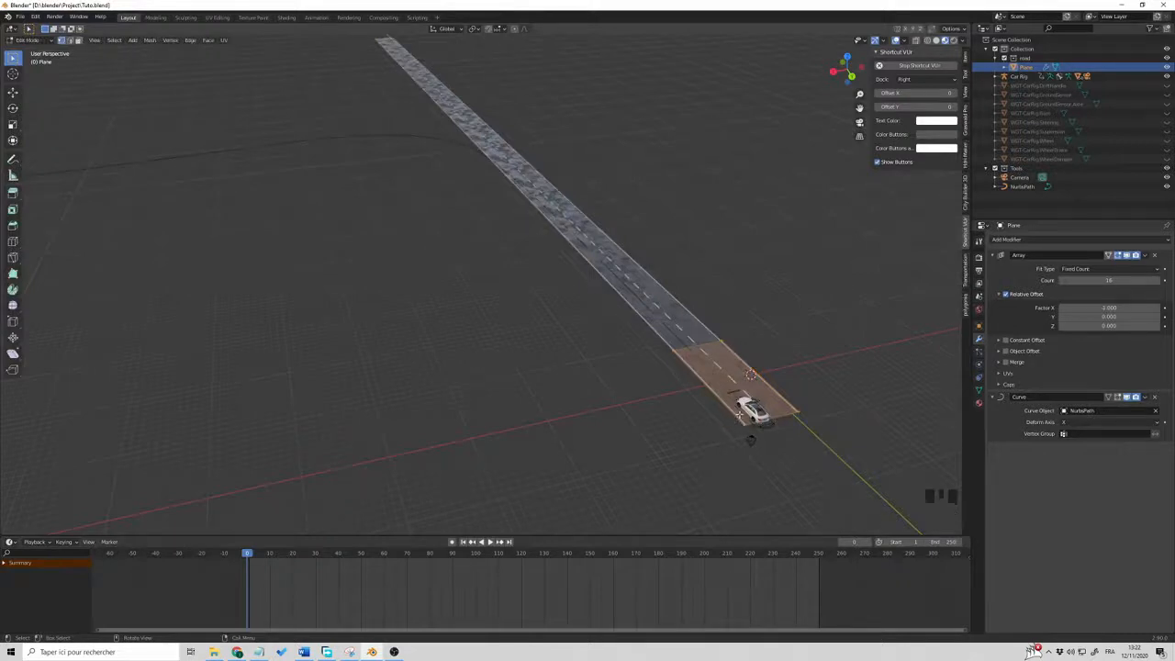
pyautogui.hotkey('ctrl', 'r')
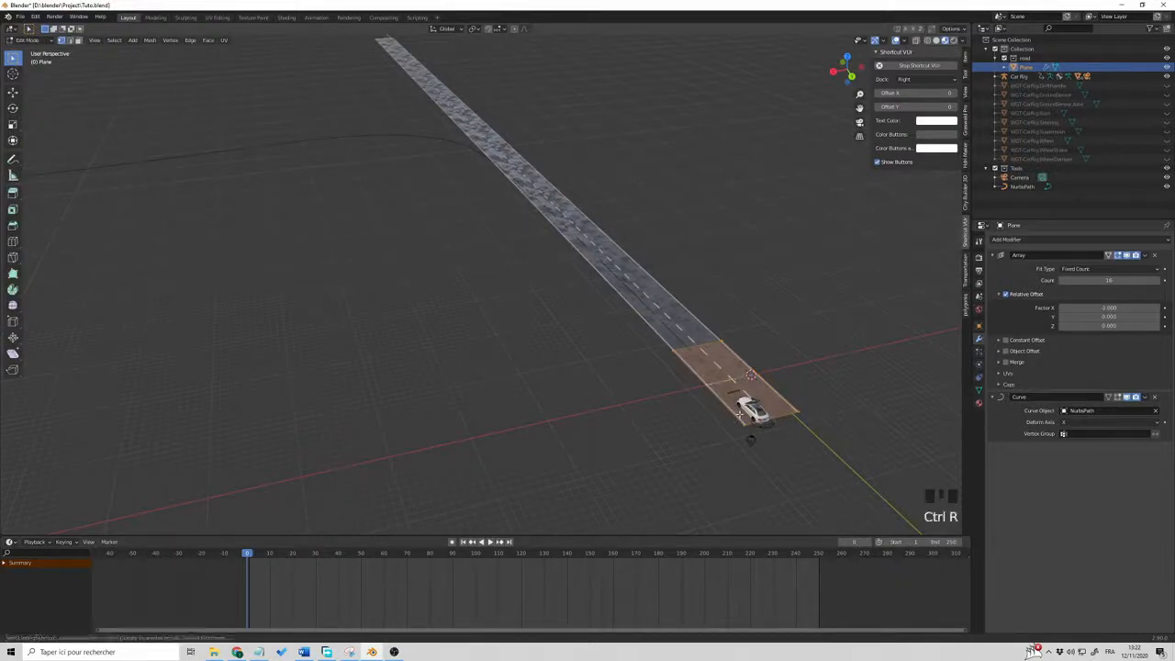
pyautogui.click(740, 414)
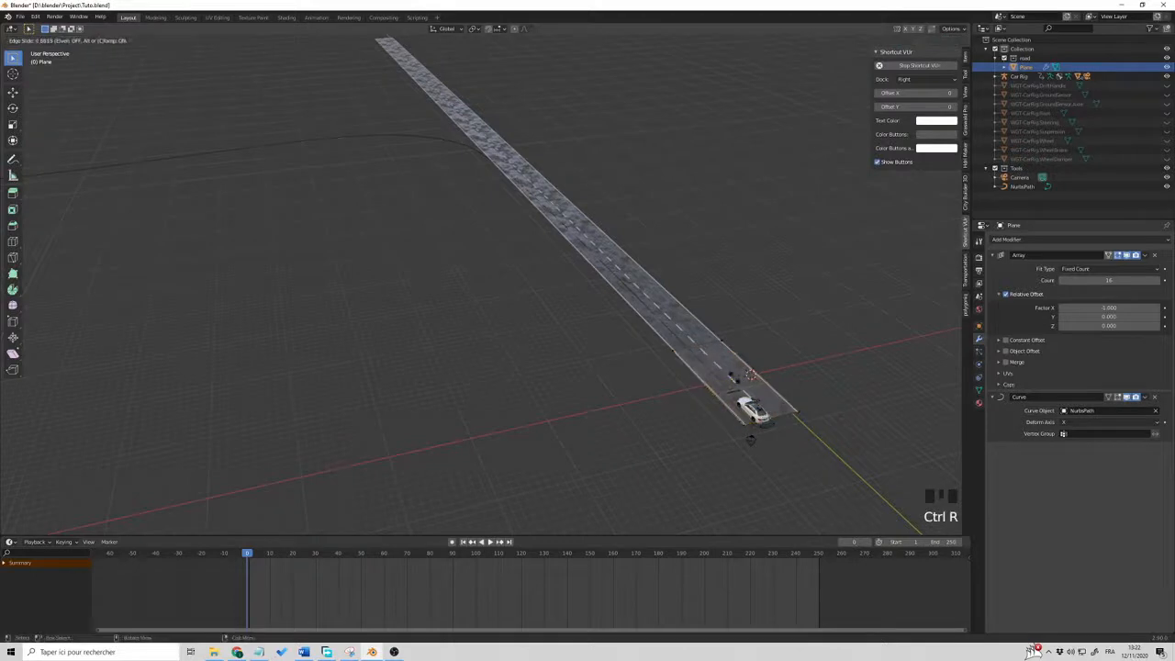
pyautogui.click(758, 397)
# Set the loop cut's number of cuts to 10 and return to Object Mode with the smoothly bending road
pyautogui.doubleClick(139, 453)
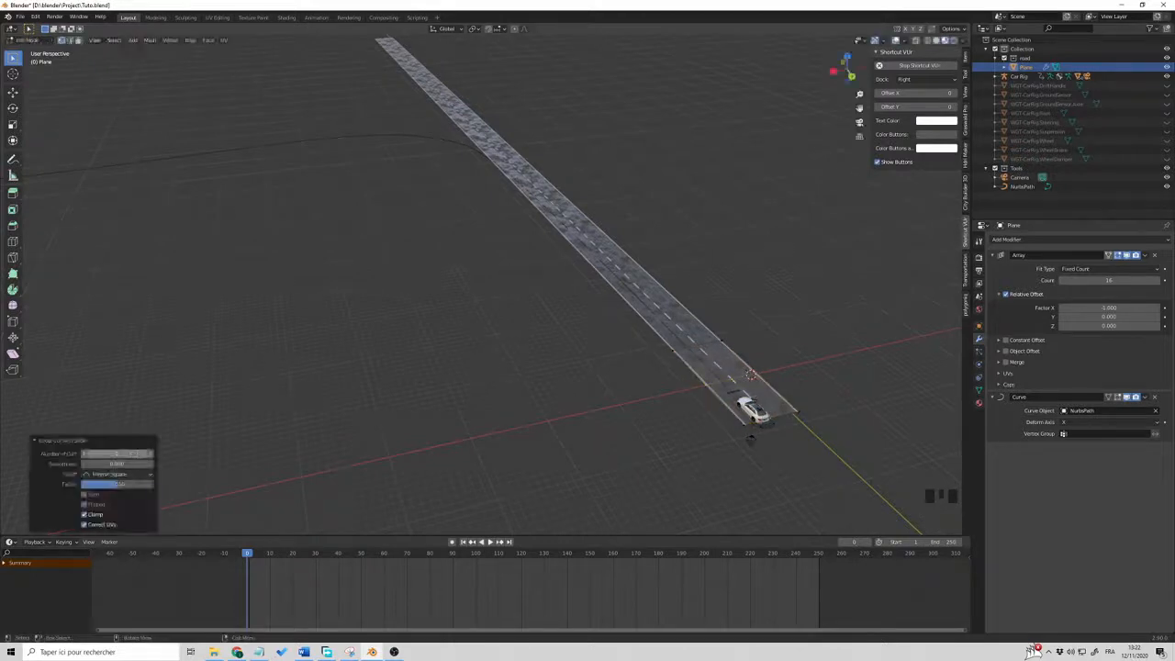
pyautogui.press('Left')
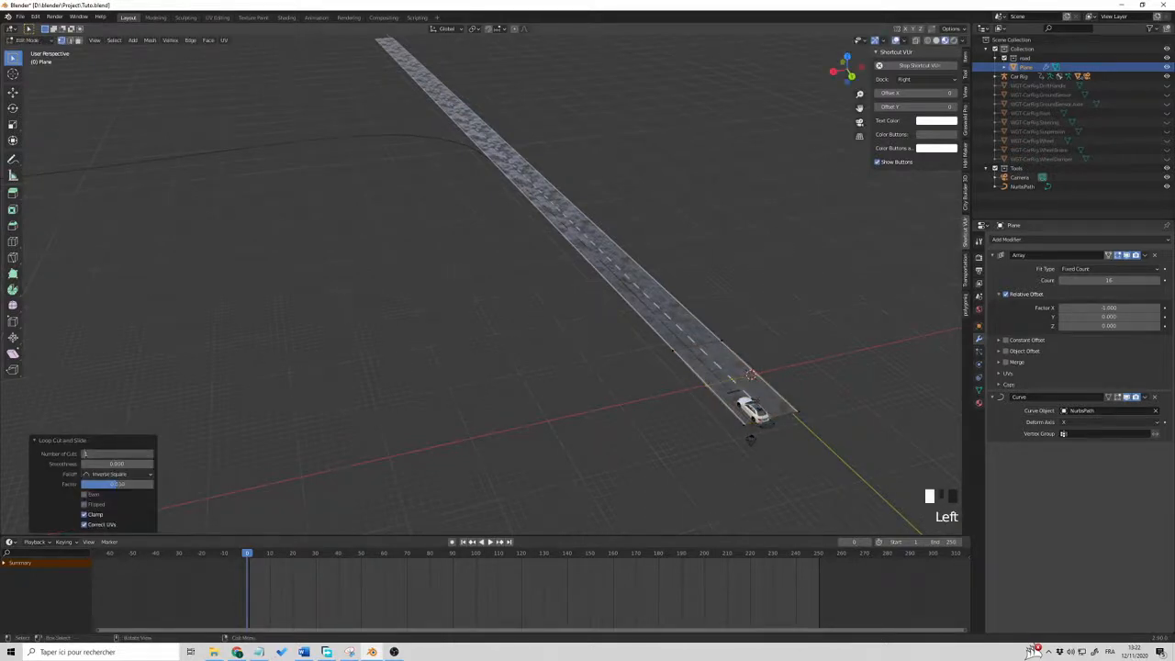
pyautogui.write('0')
pyautogui.press('Return')
pyautogui.doubleClick(90, 454)
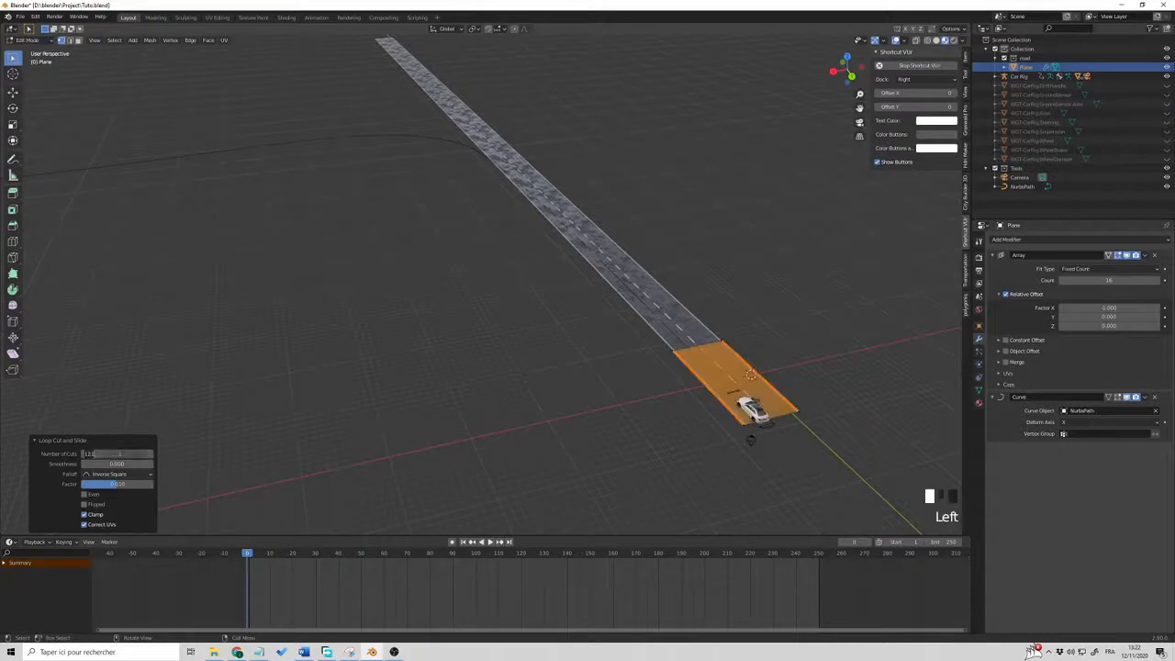
pyautogui.write('10')
pyautogui.press('Return')
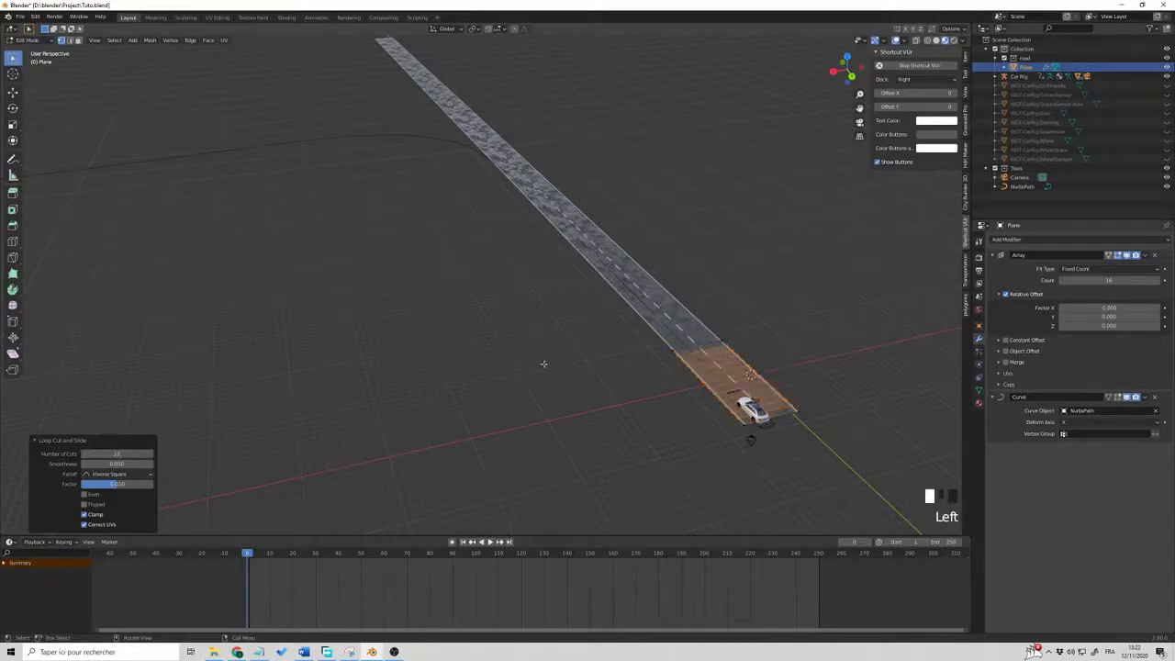
pyautogui.click(545, 364)
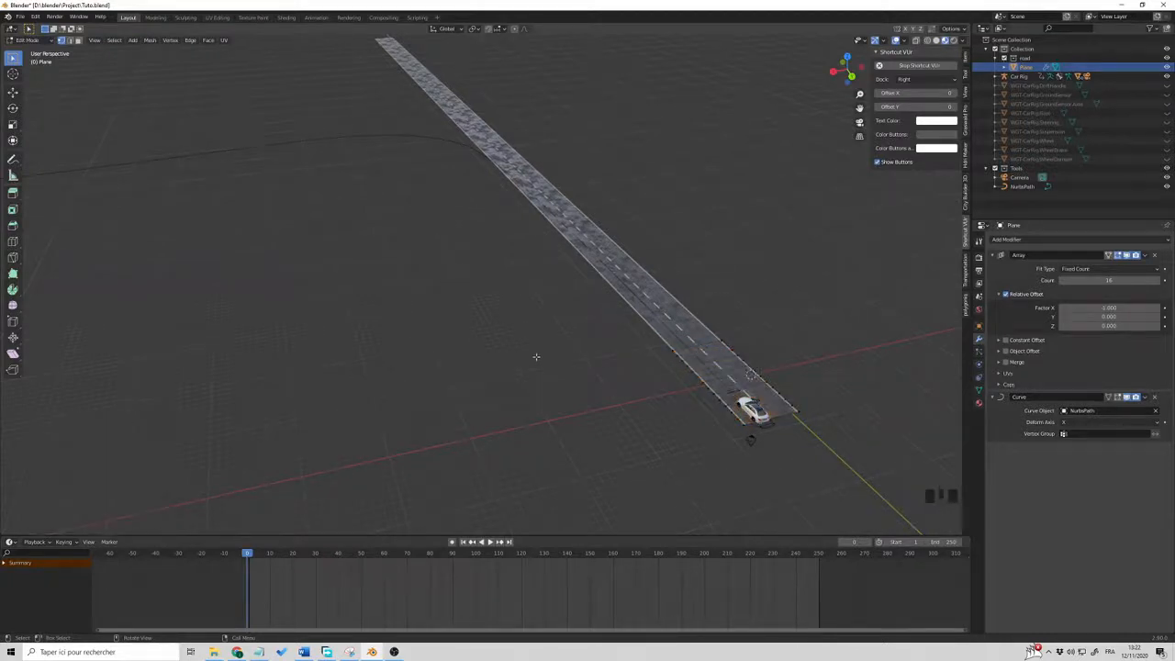
pyautogui.press('Tab')
pyautogui.scroll(-2, 537, 361)
pyautogui.moveTo(524, 362); pyautogui.dragTo(530, 333, button='middle')
pyautogui.moveTo(485, 176); pyautogui.dragTo(471, 212, button='middle')
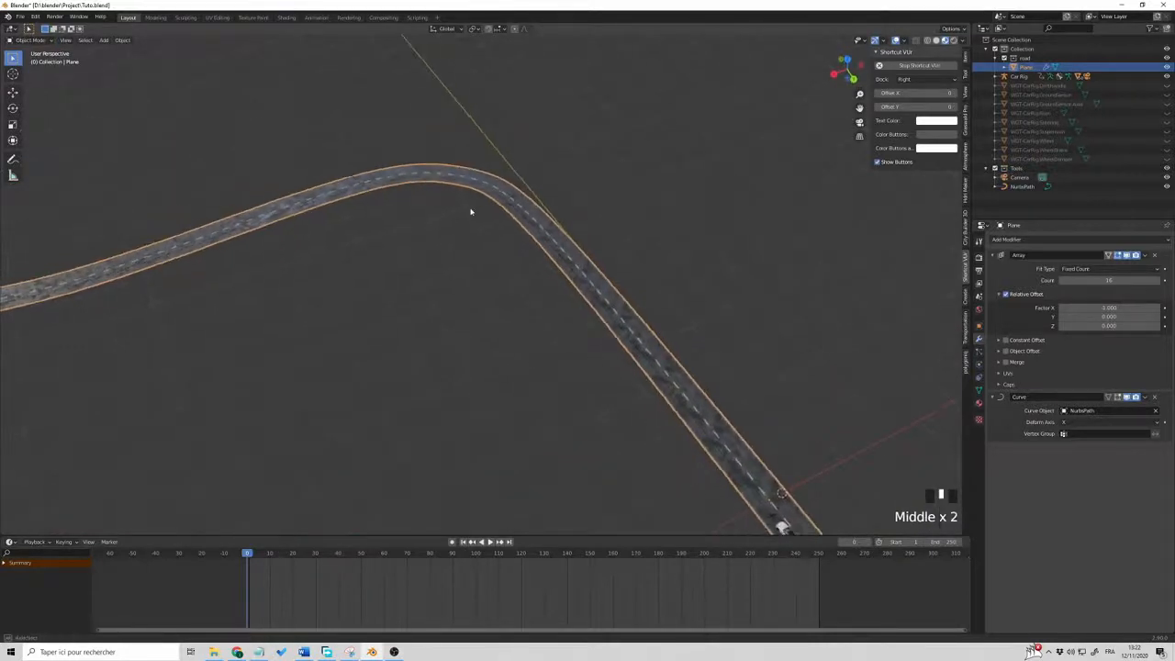
# Play the animation to check the car driving along the road, then return to frame 1 and deselect the road
pyautogui.press('space')
pyautogui.moveTo(517, 401); pyautogui.dragTo(527, 435, button='middle')
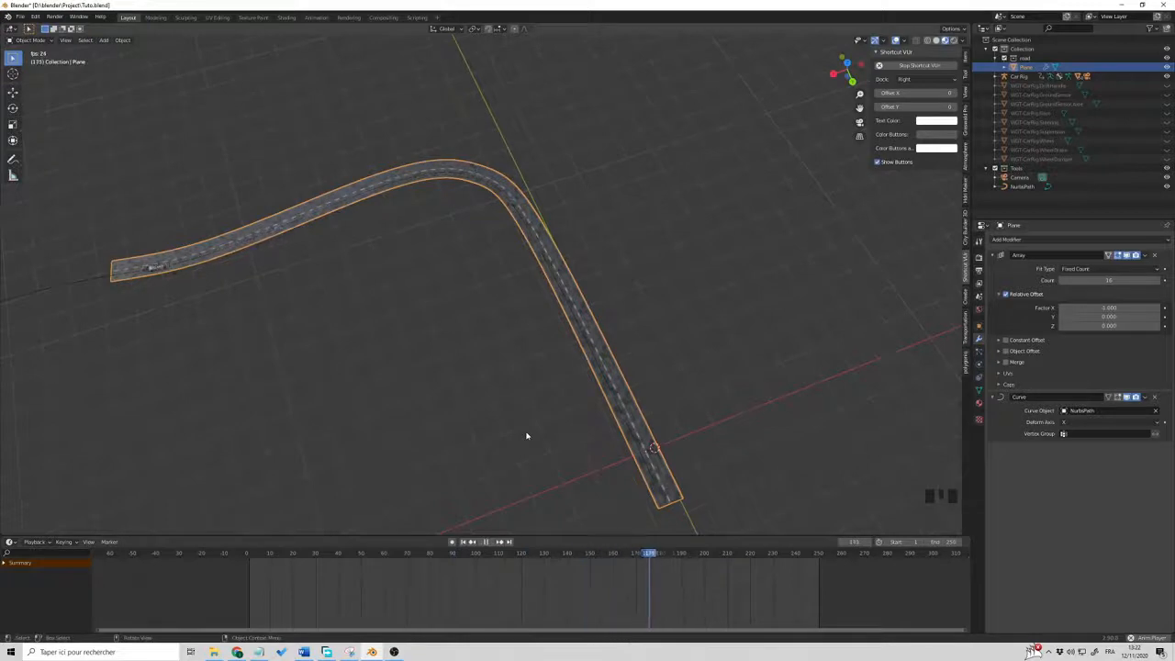
pyautogui.scroll(-2, 526, 435)
pyautogui.click(250, 555)
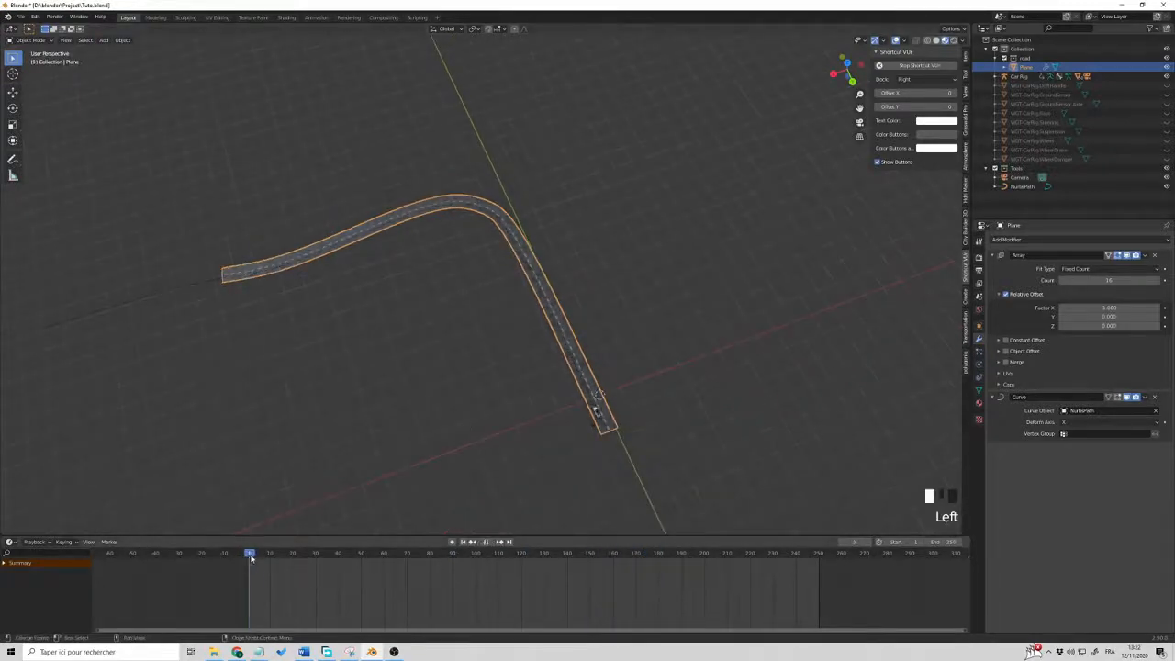
pyautogui.moveTo(404, 473); pyautogui.dragTo(448, 432, button='middle')
pyautogui.scroll(4, 498, 456)
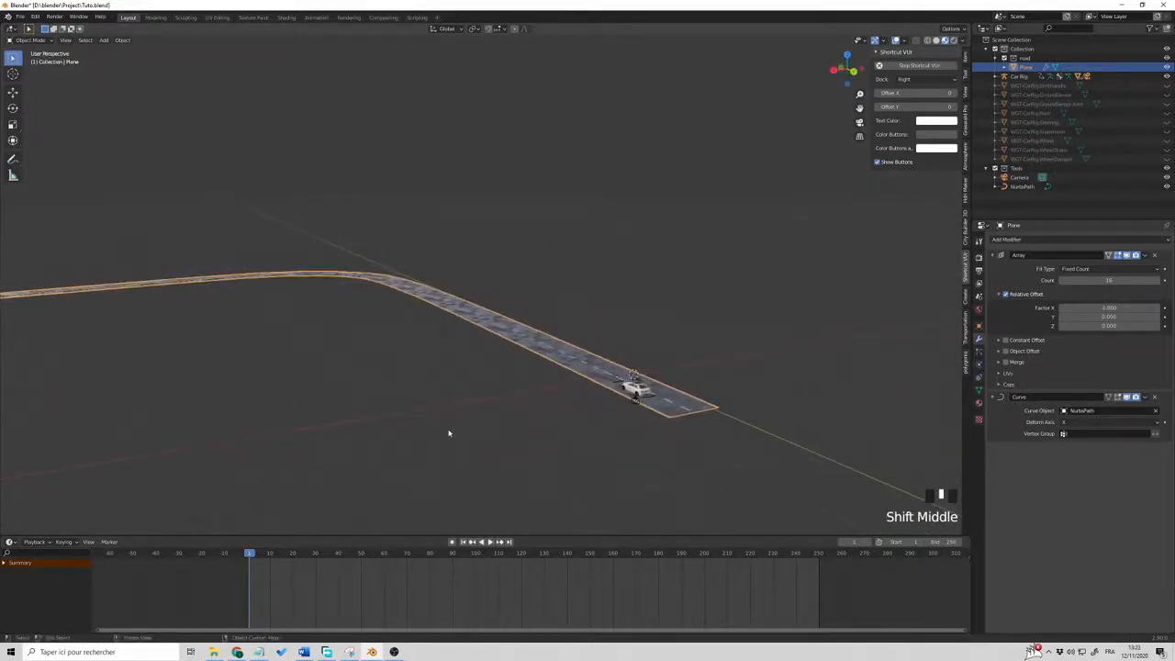
pyautogui.click(548, 389)
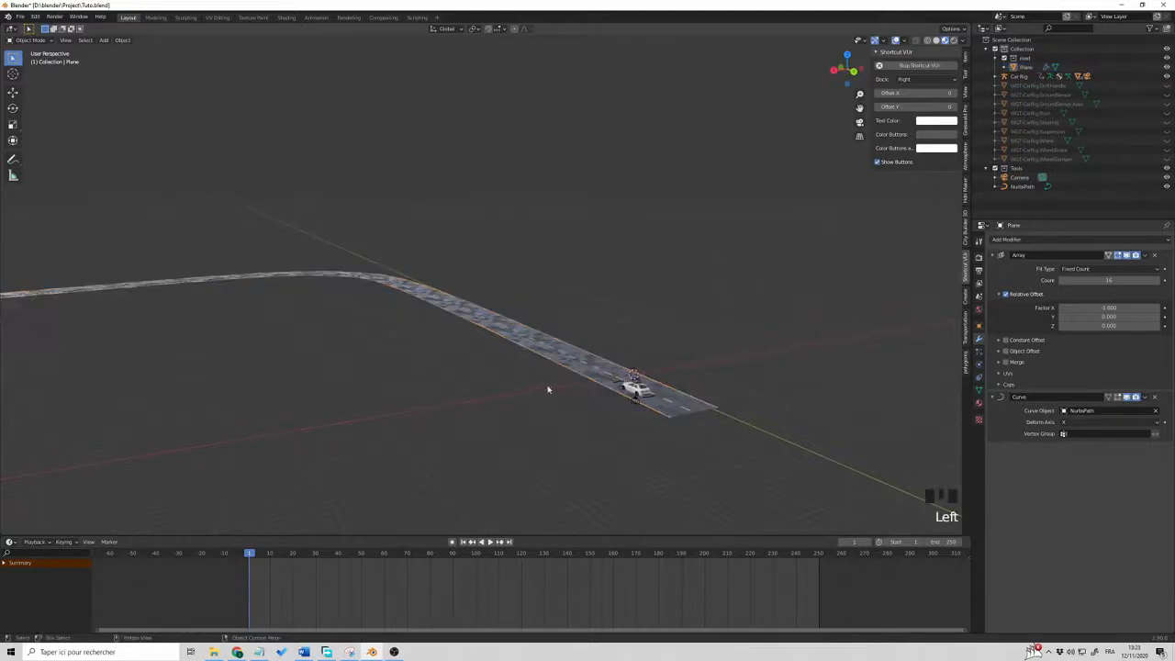
# Collapse the Array and Curve modifiers, select the road, and add a Displace modifier with a new texture
pyautogui.click(1001, 254)
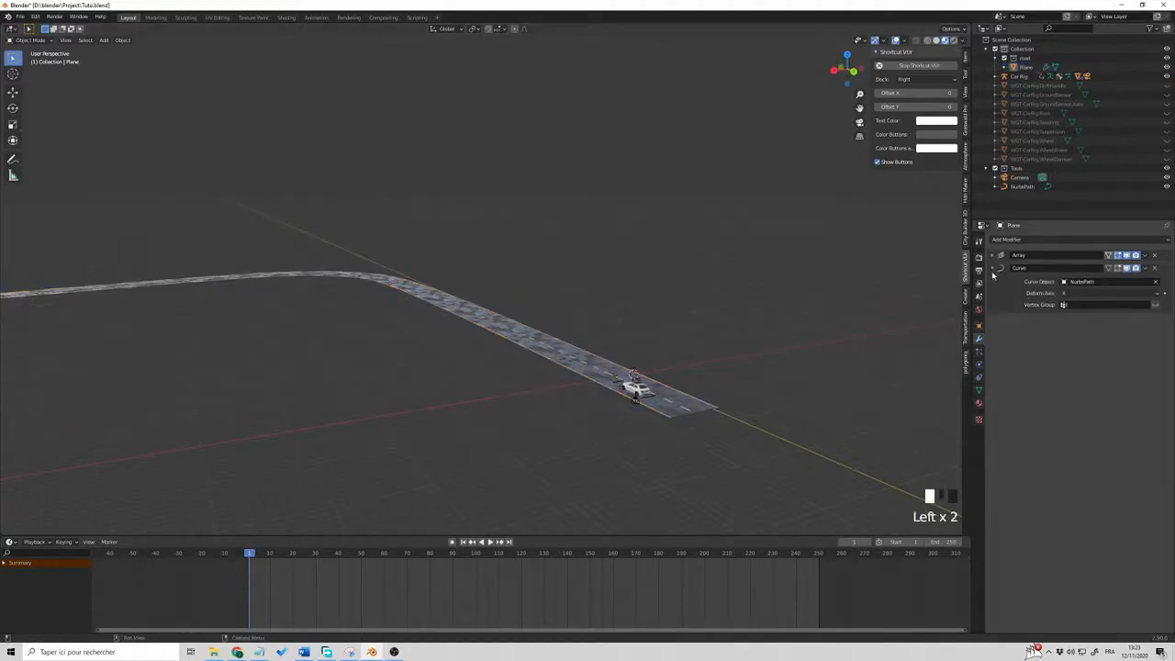
pyautogui.click(1000, 268)
pyautogui.moveTo(831, 329); pyautogui.dragTo(776, 359, button='middle')
pyautogui.click(640, 440)
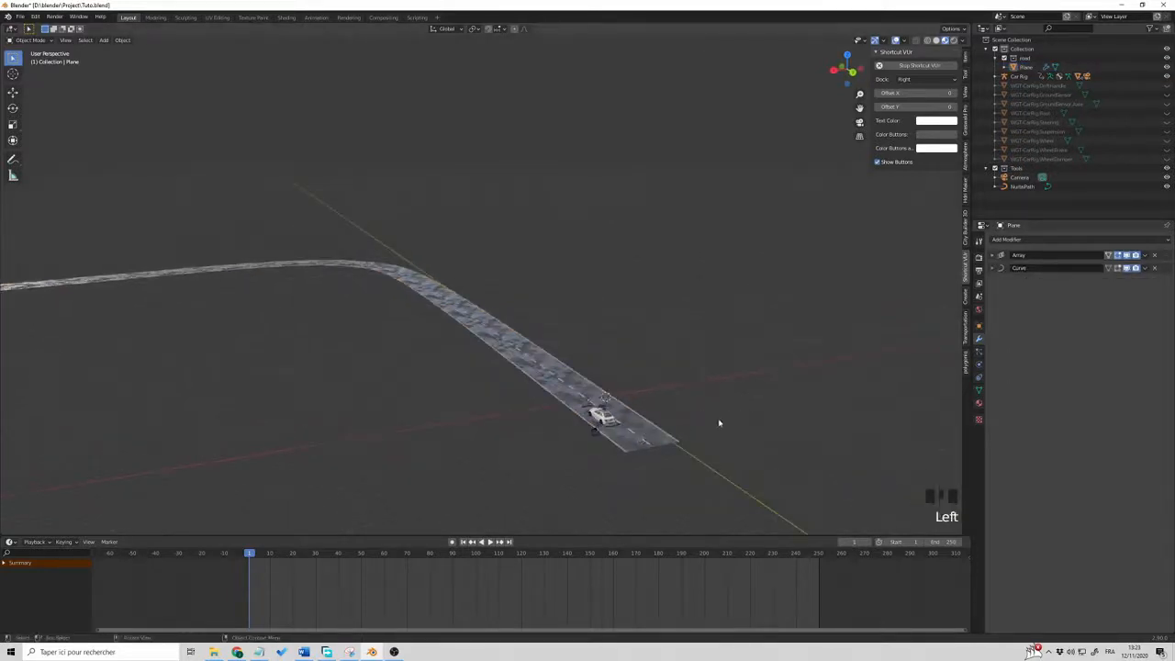
pyautogui.click(642, 434)
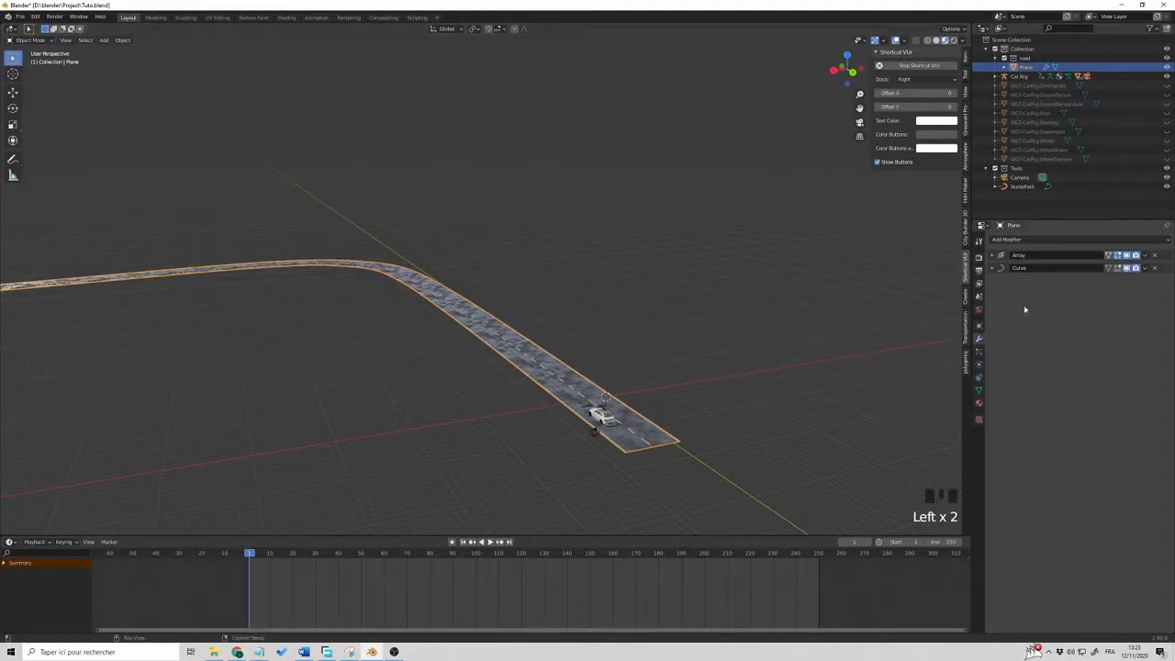
pyautogui.click(1009, 239)
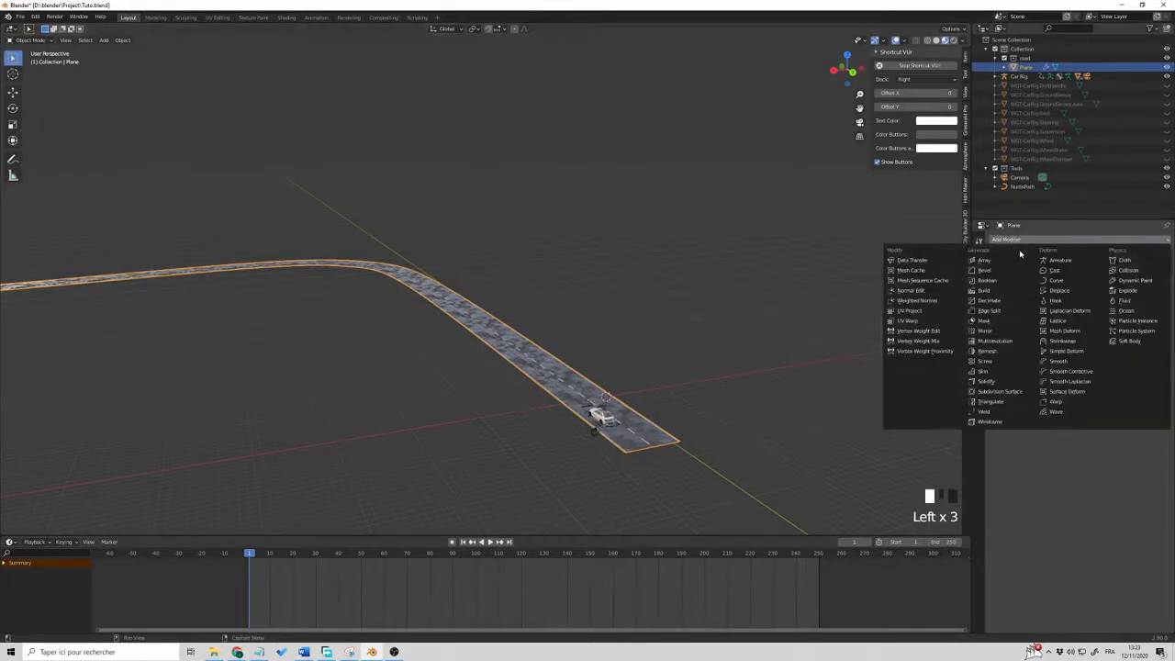
pyautogui.click(1061, 290)
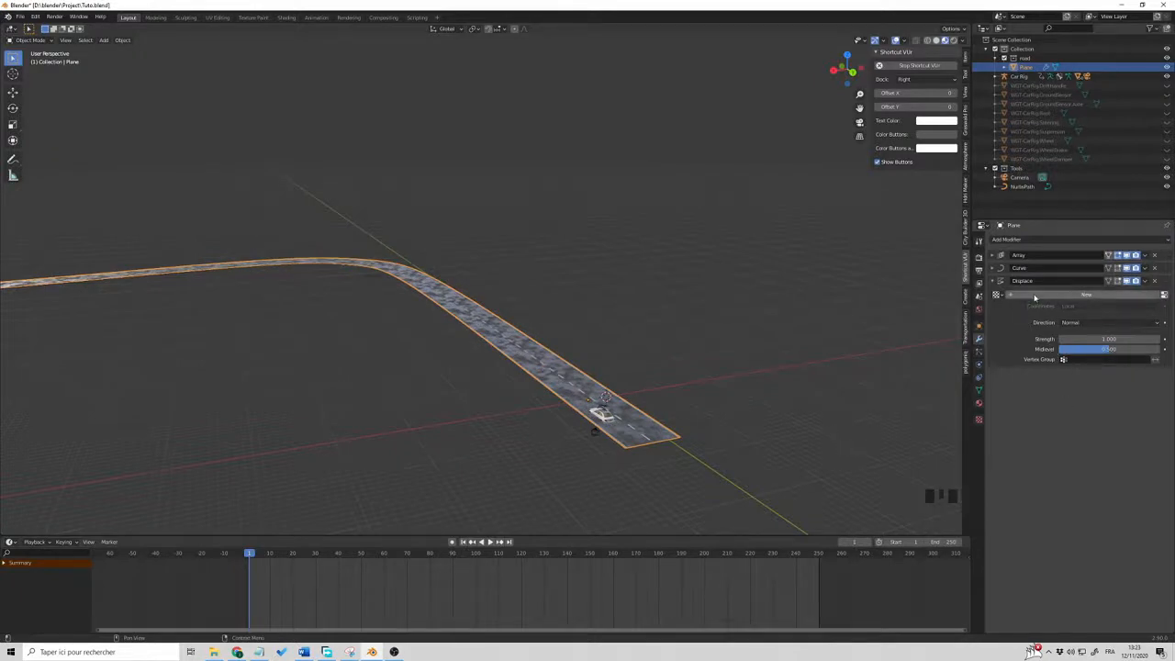
pyautogui.click(1086, 293)
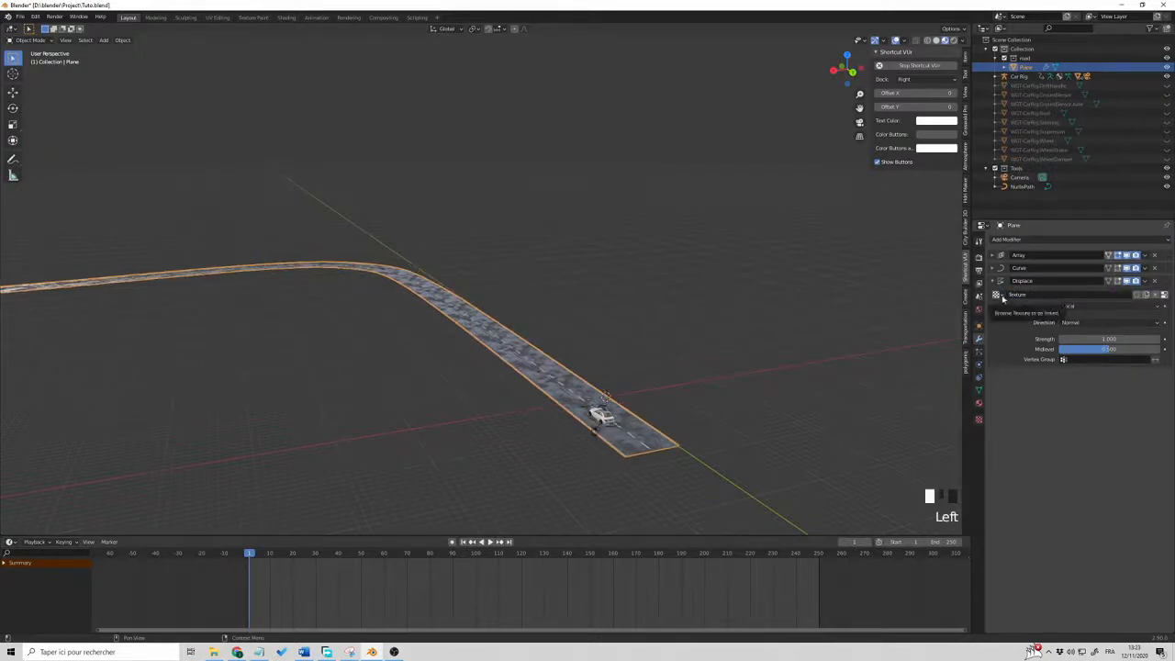
# Set the type of the road's displacement texture to Clouds
pyautogui.click(979, 421)
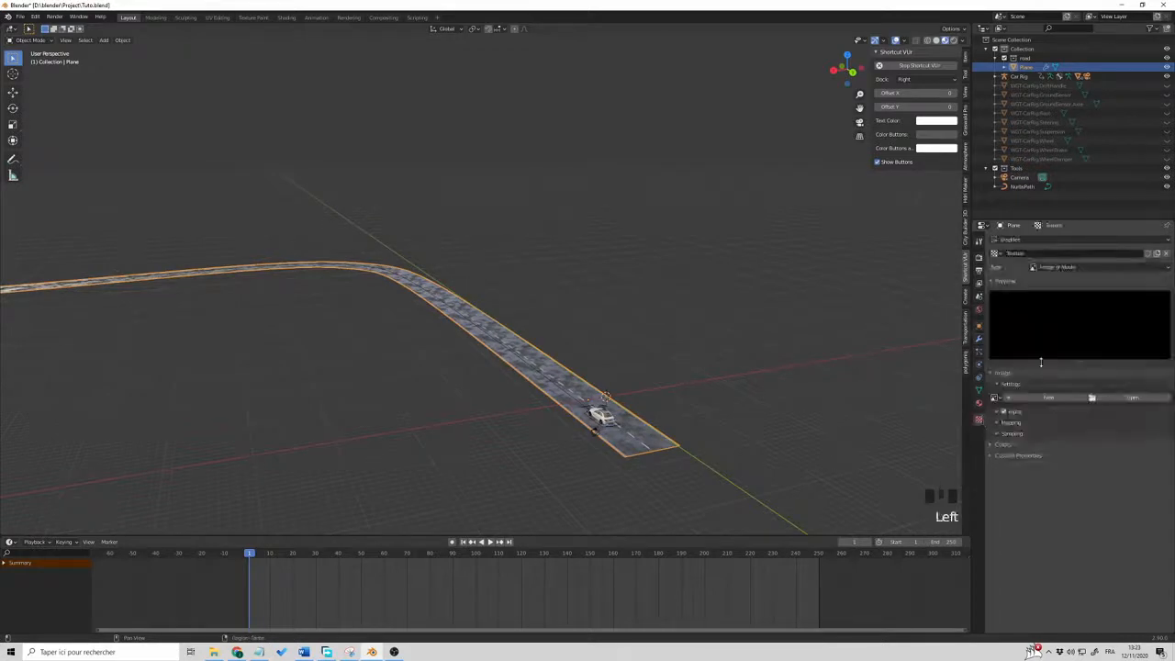
pyautogui.click(1069, 267)
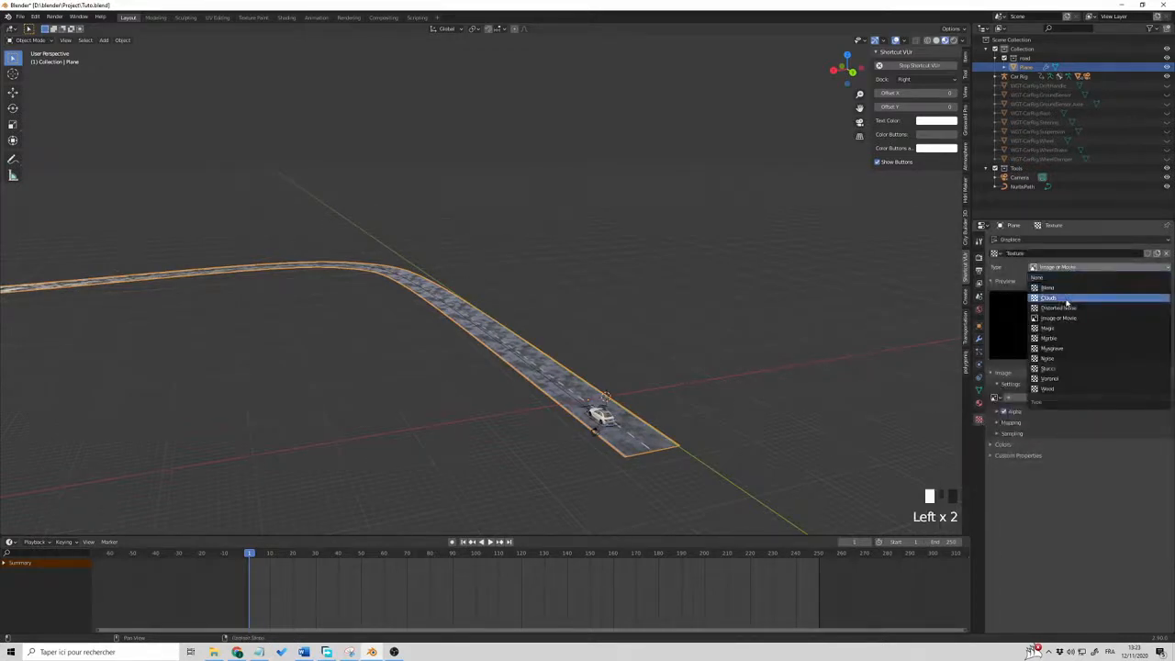
pyautogui.click(1063, 298)
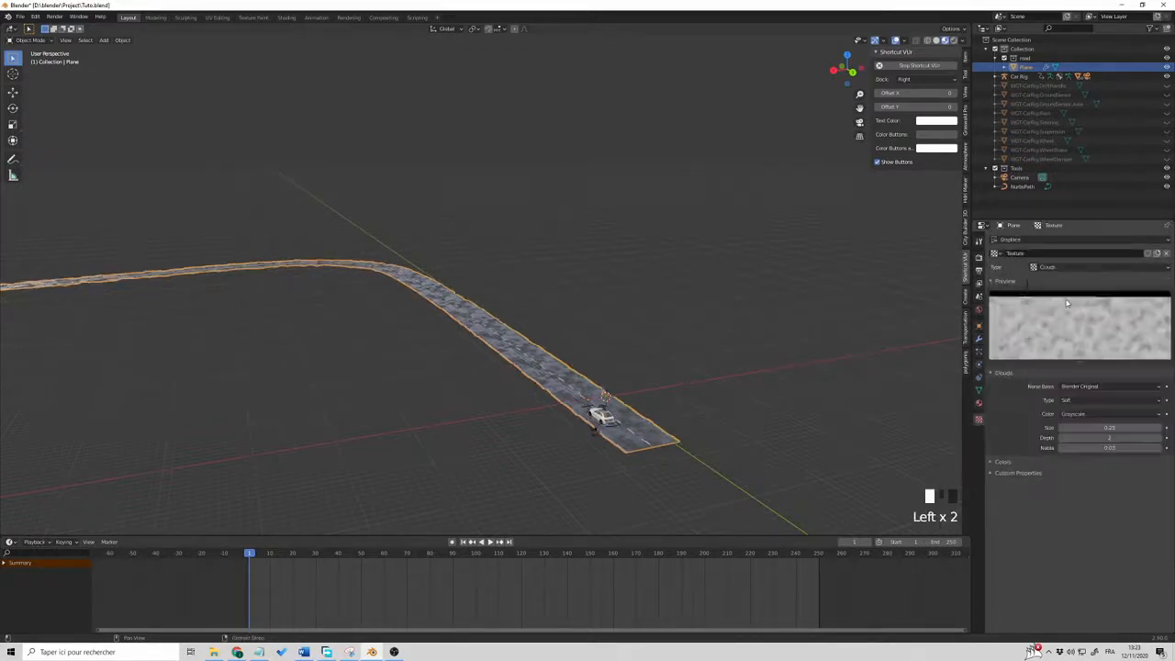
pyautogui.click(1101, 428)
pyautogui.click(1046, 449)
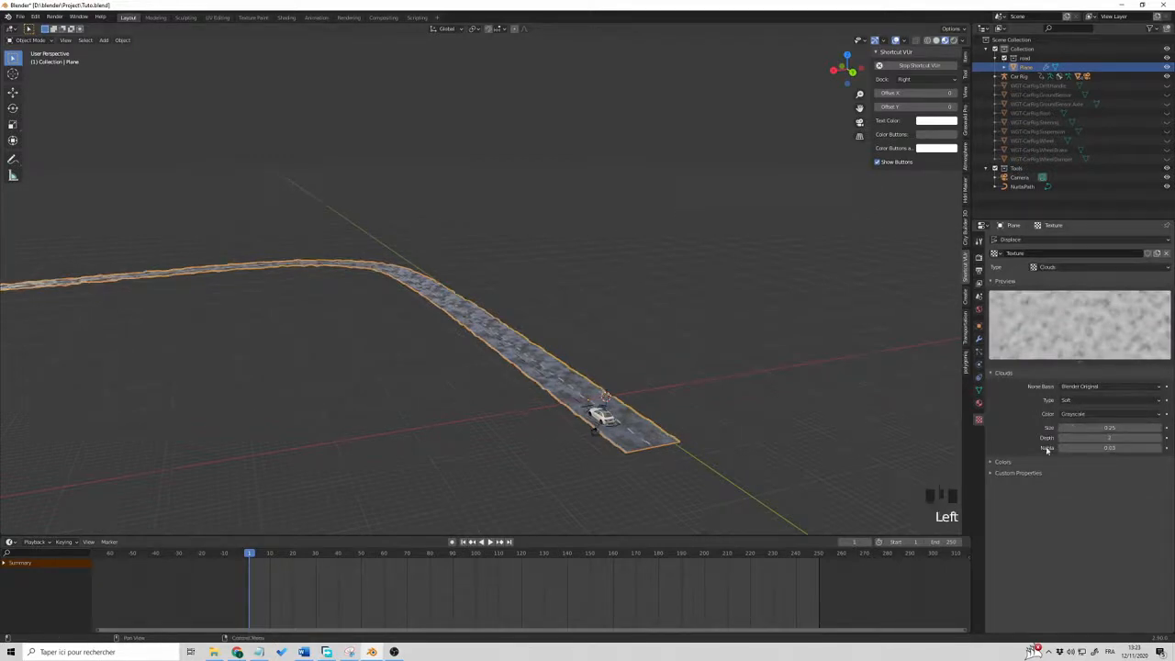
# Set the strength of the road's Displace modifier to 0.3
pyautogui.click(978, 338)
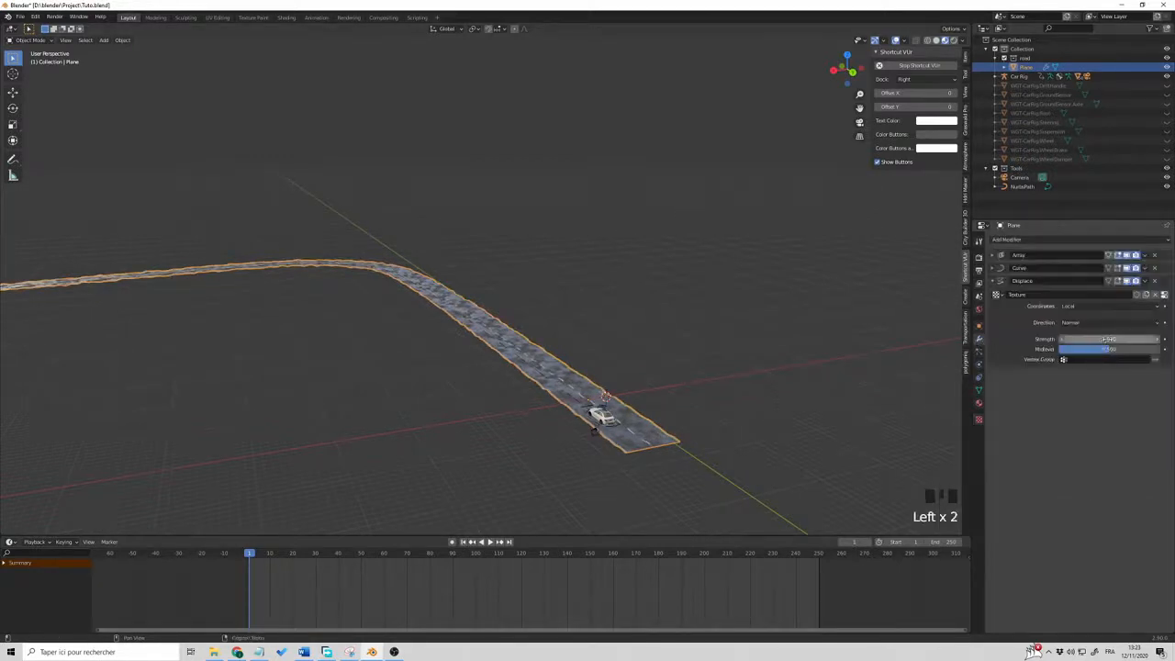
pyautogui.click(1101, 338)
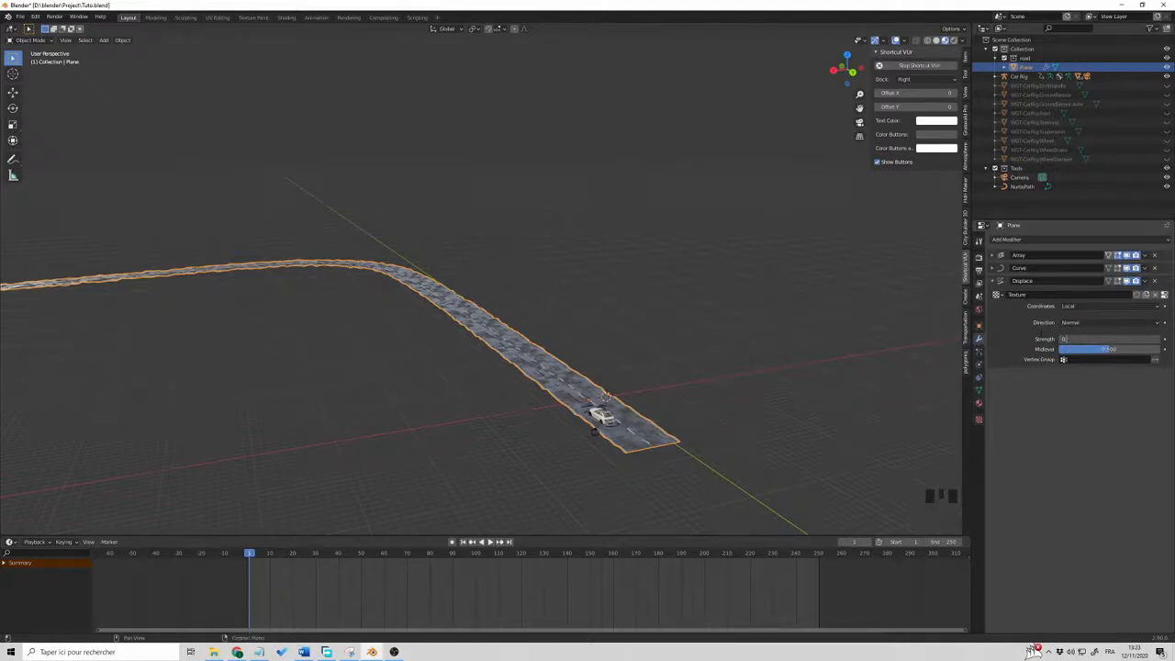
pyautogui.write('0.3')
pyautogui.press('Return')
pyautogui.scroll(3, 723, 396)
pyautogui.moveTo(722, 397); pyautogui.dragTo(723, 381, button='middle')
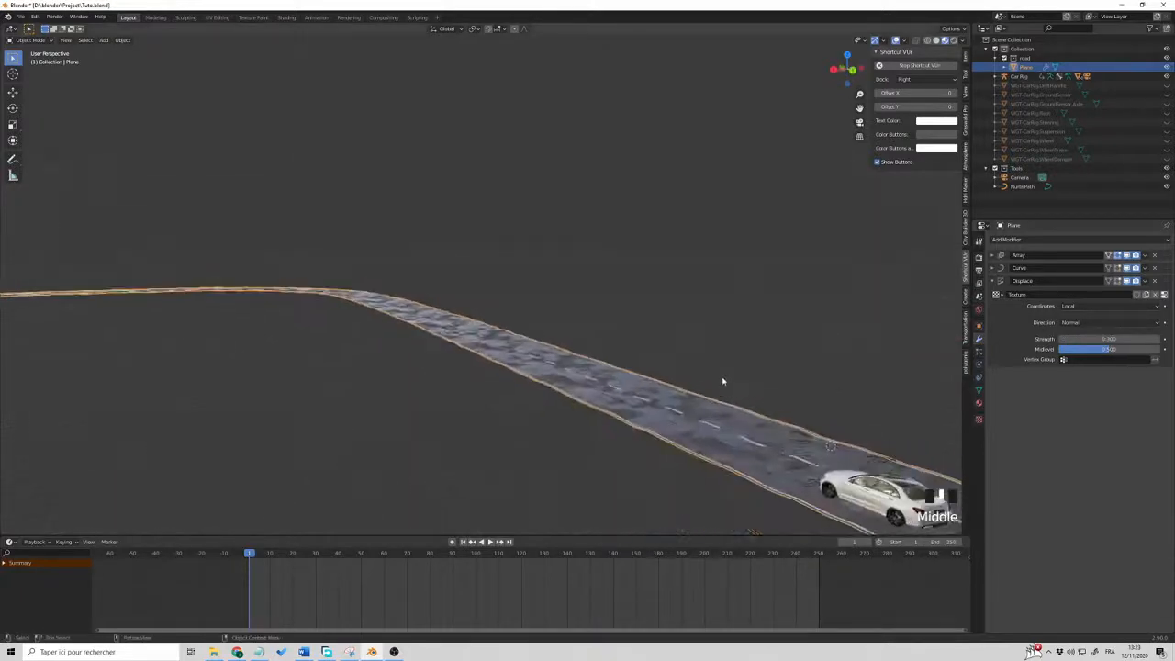
pyautogui.scroll(-2, 808, 394)
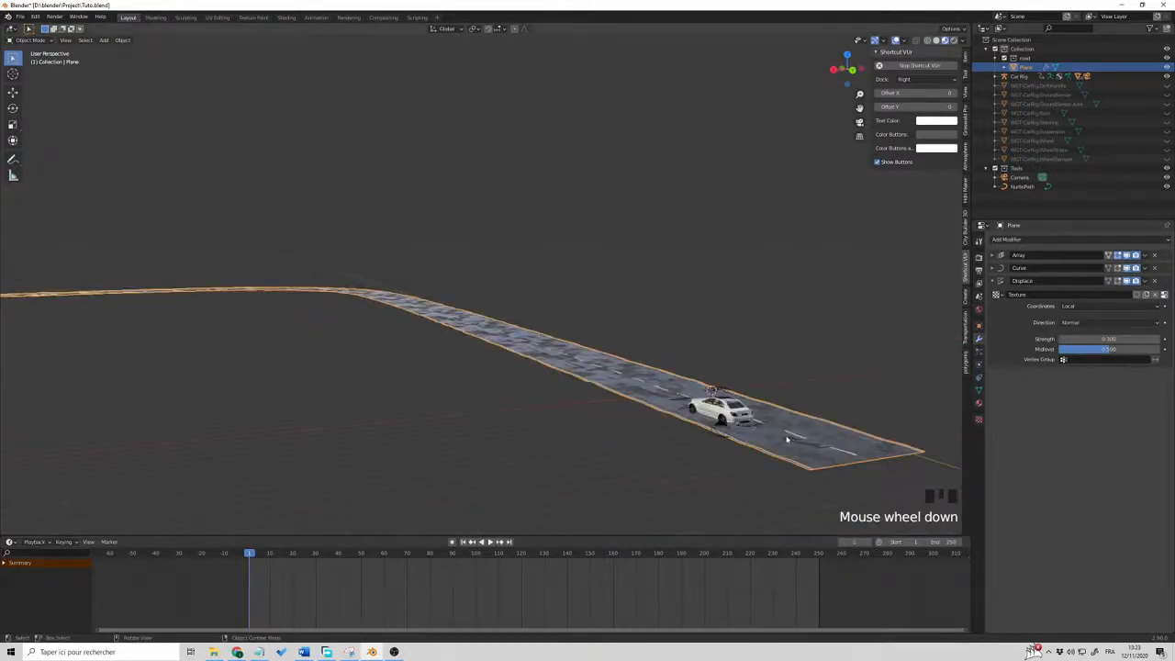
# Play the animation to check the car driving over the bumpy road, then return to frame 0
pyautogui.press('space')
pyautogui.moveTo(786, 436); pyautogui.dragTo(689, 434, button='middle')
pyautogui.press('space')
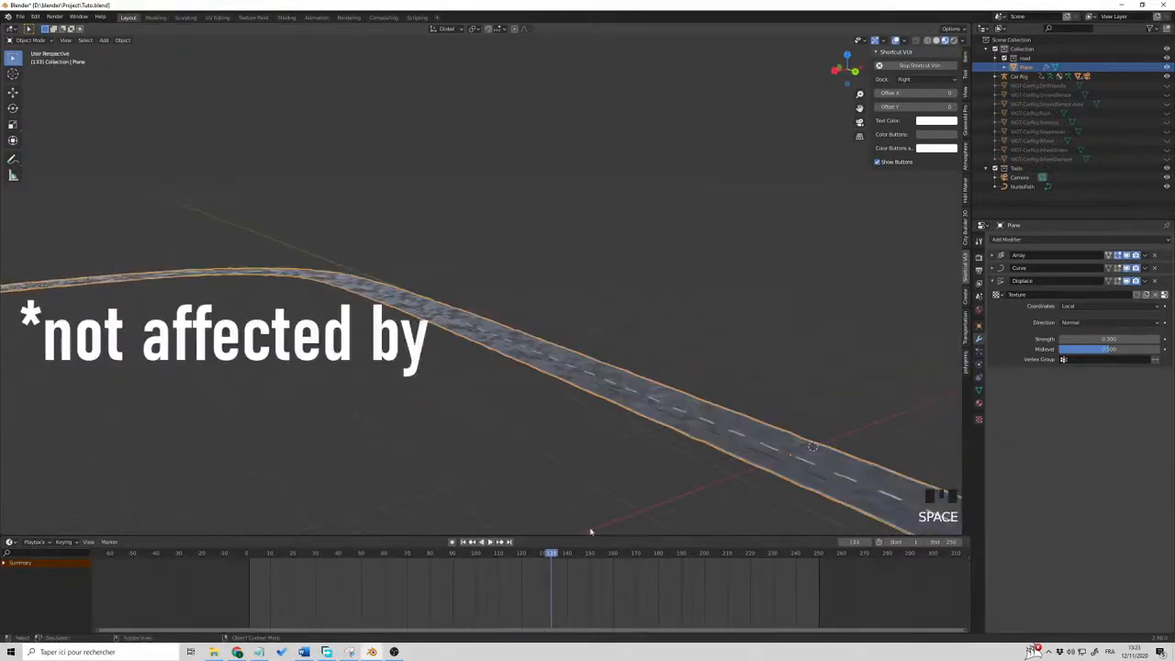
pyautogui.moveTo(435, 553); pyautogui.dragTo(246, 536)
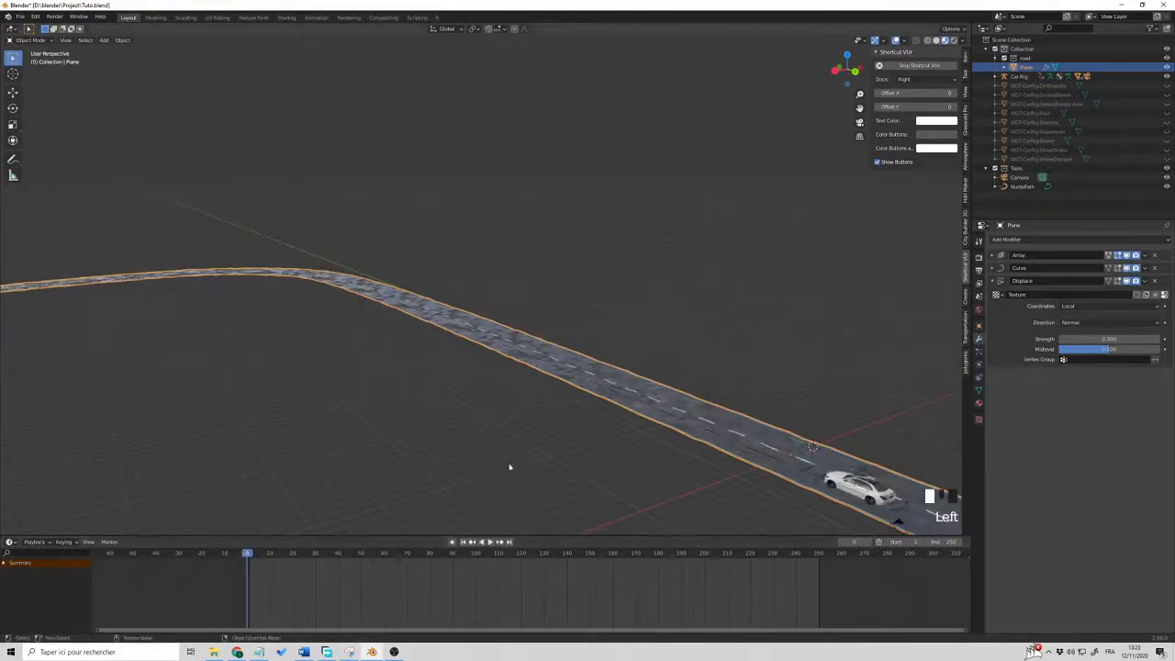
pyautogui.scroll(-2, 641, 477)
# Select the car rig and expand its Ground Sensors settings
pyautogui.click(721, 430)
pyautogui.moveTo(721, 430); pyautogui.dragTo(652, 289, button='middle')
pyautogui.scroll(2, 728, 428)
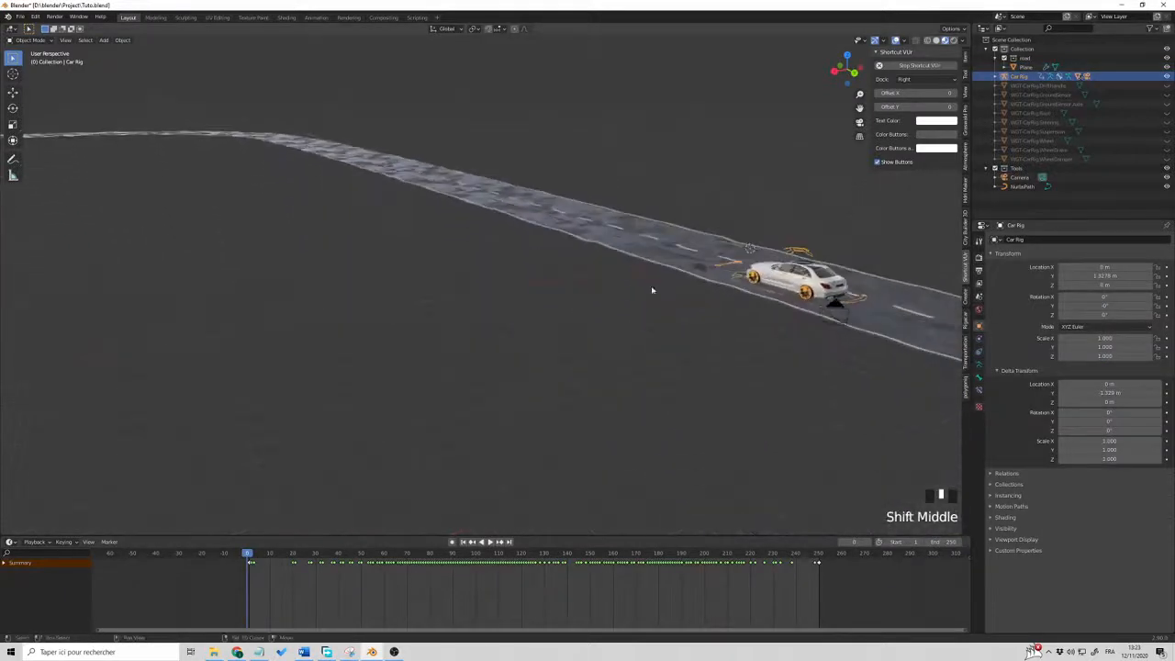
pyautogui.click(965, 317)
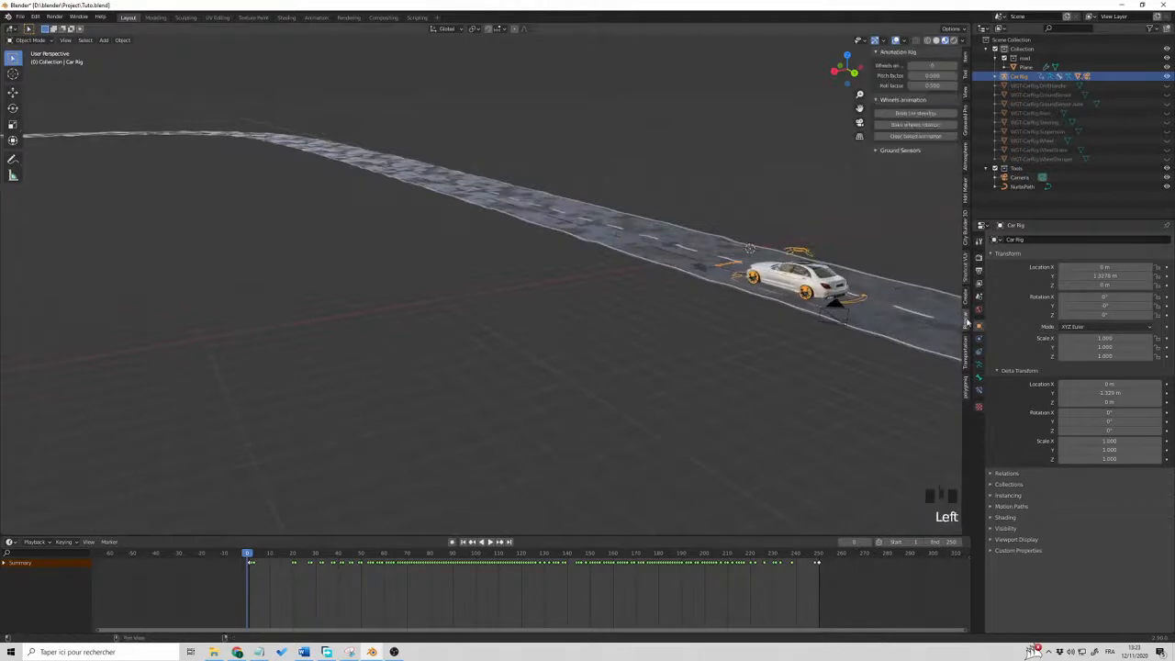
pyautogui.moveTo(907, 232)
pyautogui.mouseDown(button='middle')
pyautogui.moveTo(894, 242)
pyautogui.moveTo(904, 251)
pyautogui.mouseUp(button='middle')
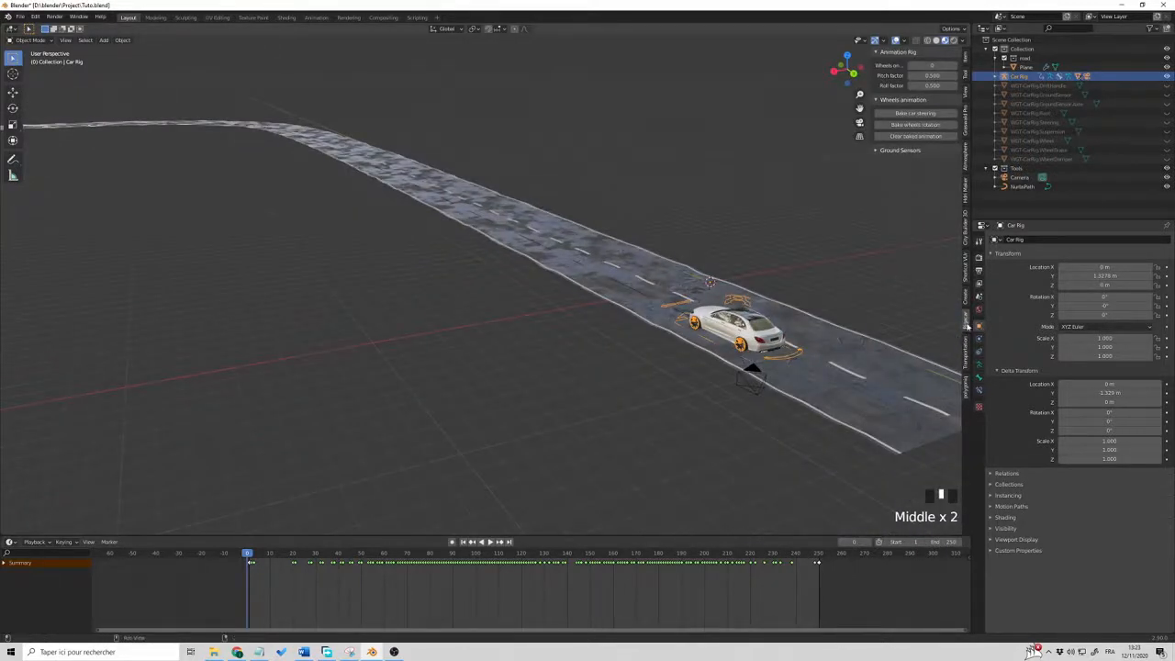
pyautogui.click(877, 152)
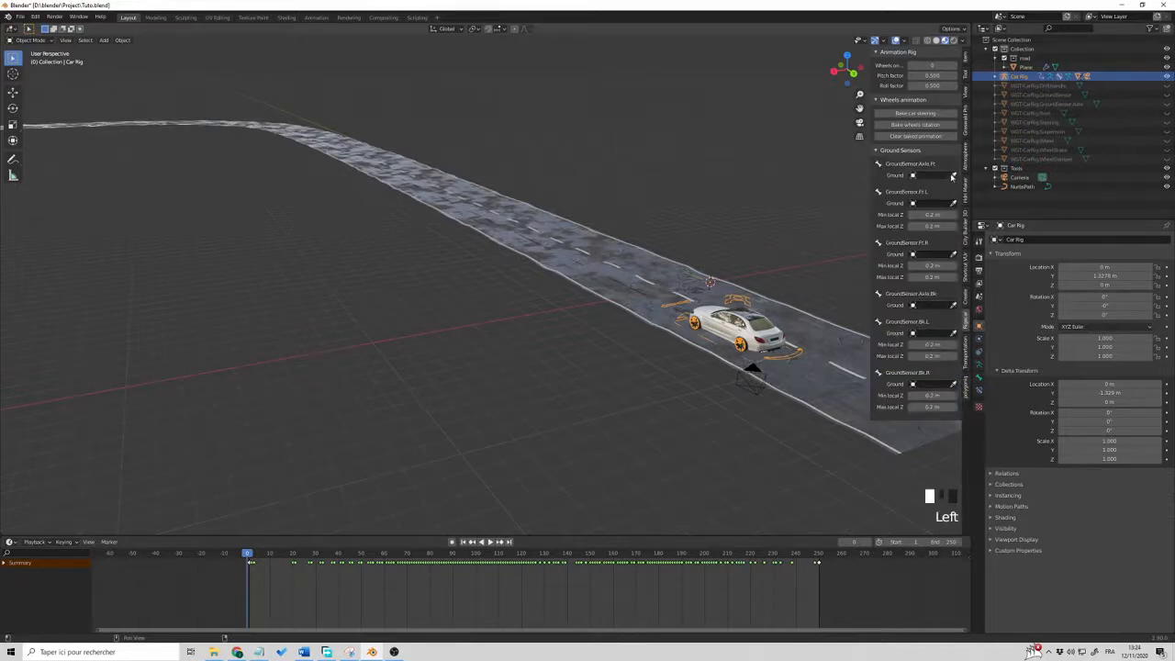
# Assign the road plane as the ground for the front axle, front left and front right ground sensors
pyautogui.click(953, 174)
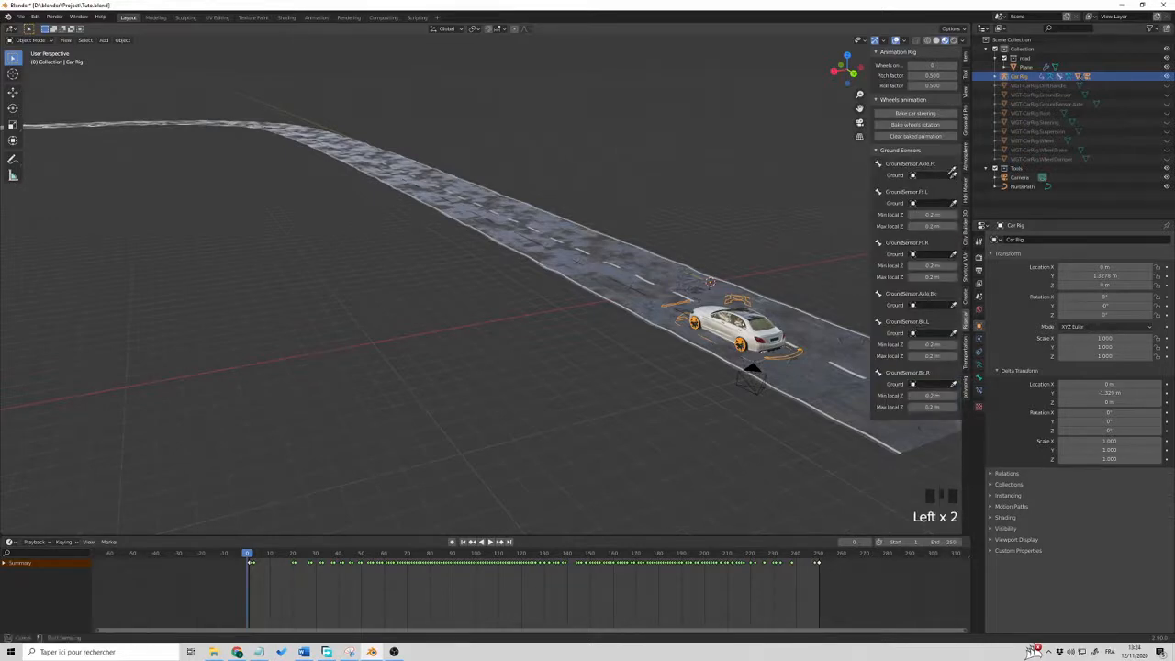
pyautogui.click(835, 334)
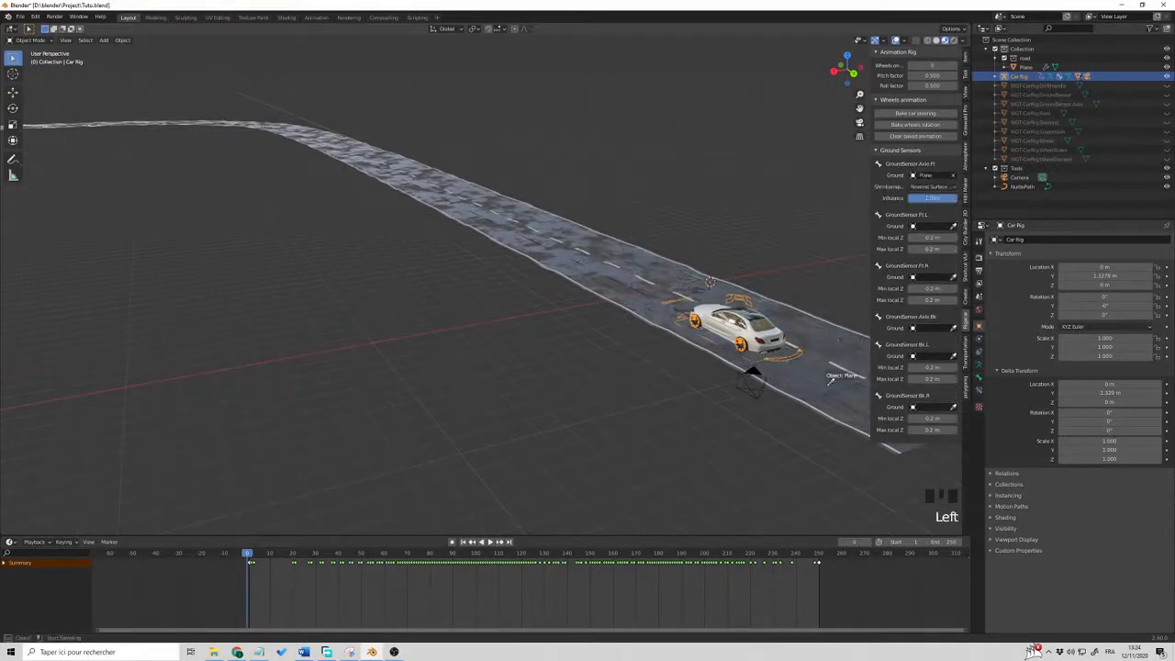
pyautogui.click(953, 299)
pyautogui.click(838, 376)
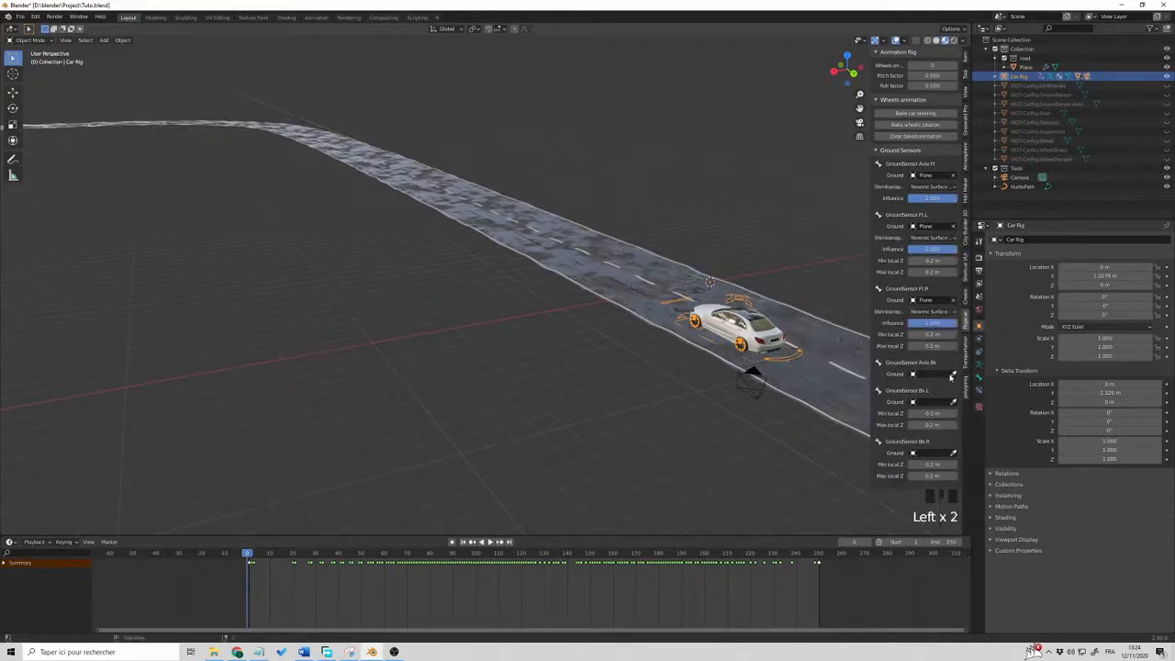
# Assign the road plane as the ground for the back axle, back left and back right sensors, then collapse the sensor settings
pyautogui.click(953, 375)
pyautogui.click(845, 386)
pyautogui.click(951, 426)
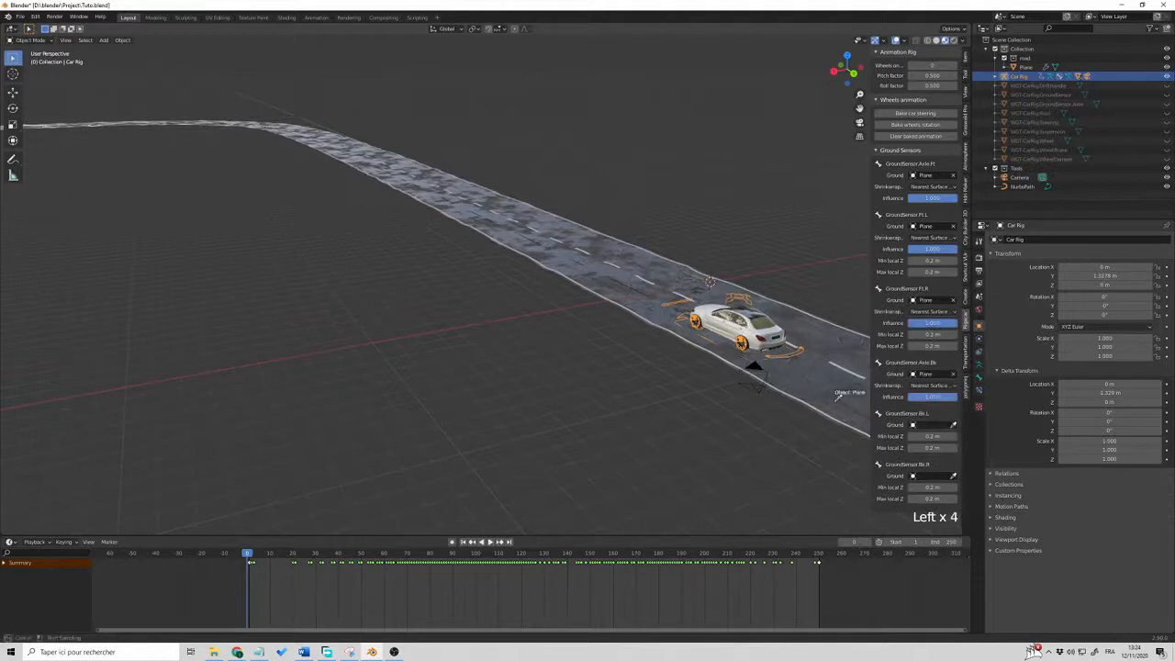
pyautogui.click(853, 397)
pyautogui.click(845, 401)
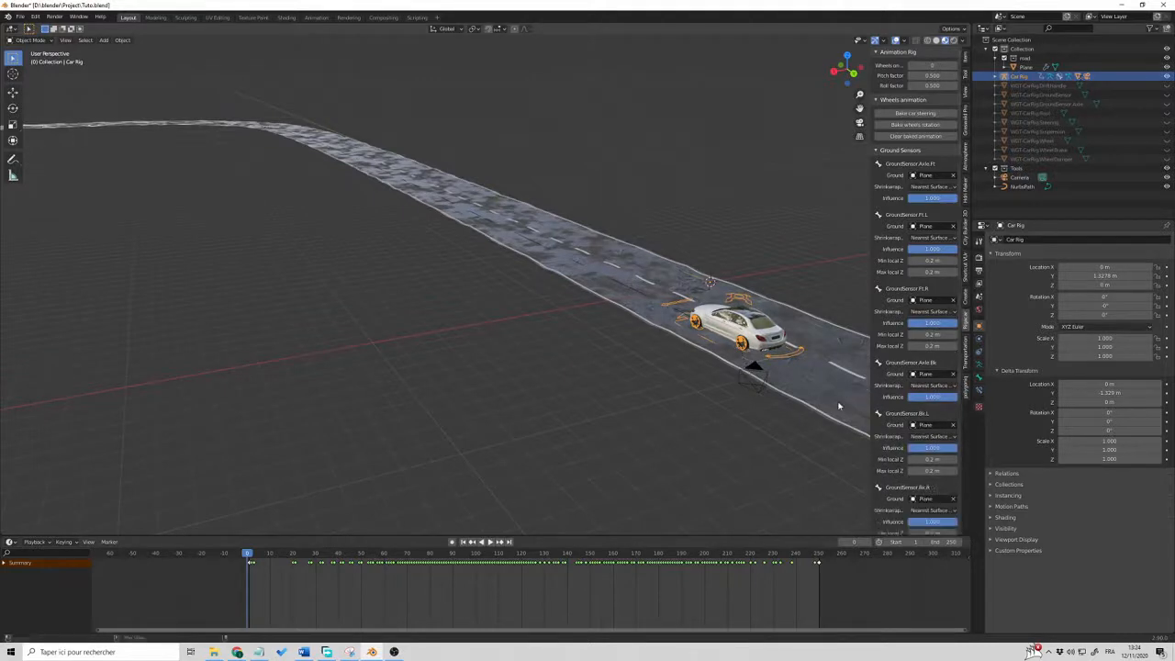
pyautogui.scroll(-1, 913, 475)
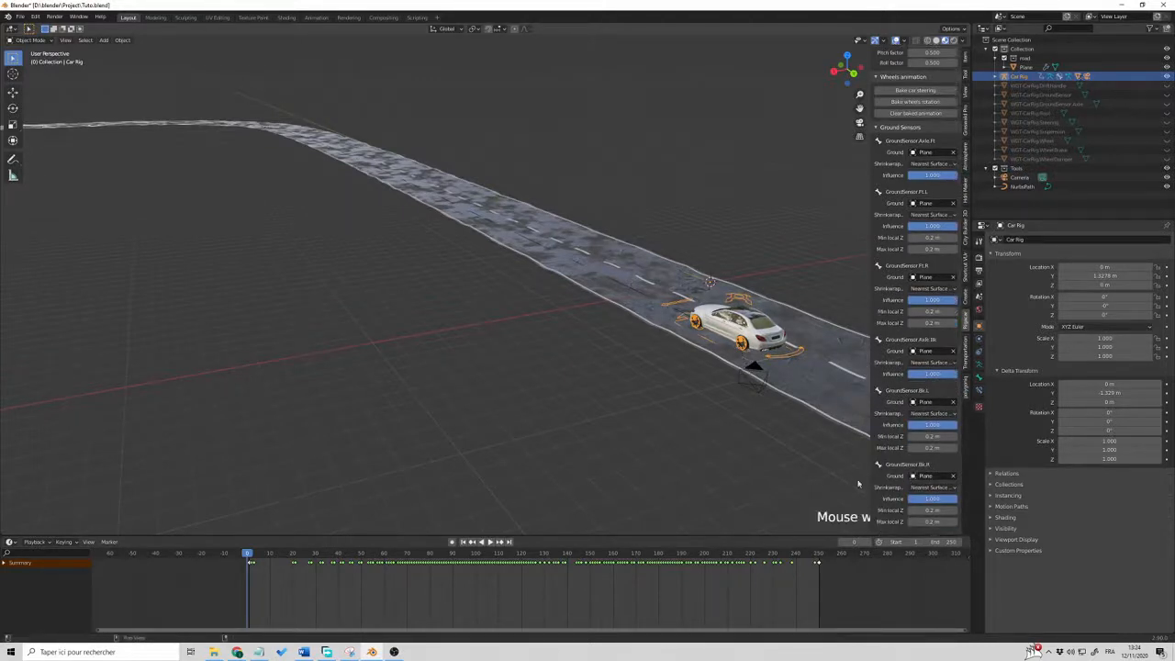
pyautogui.doubleClick(883, 127)
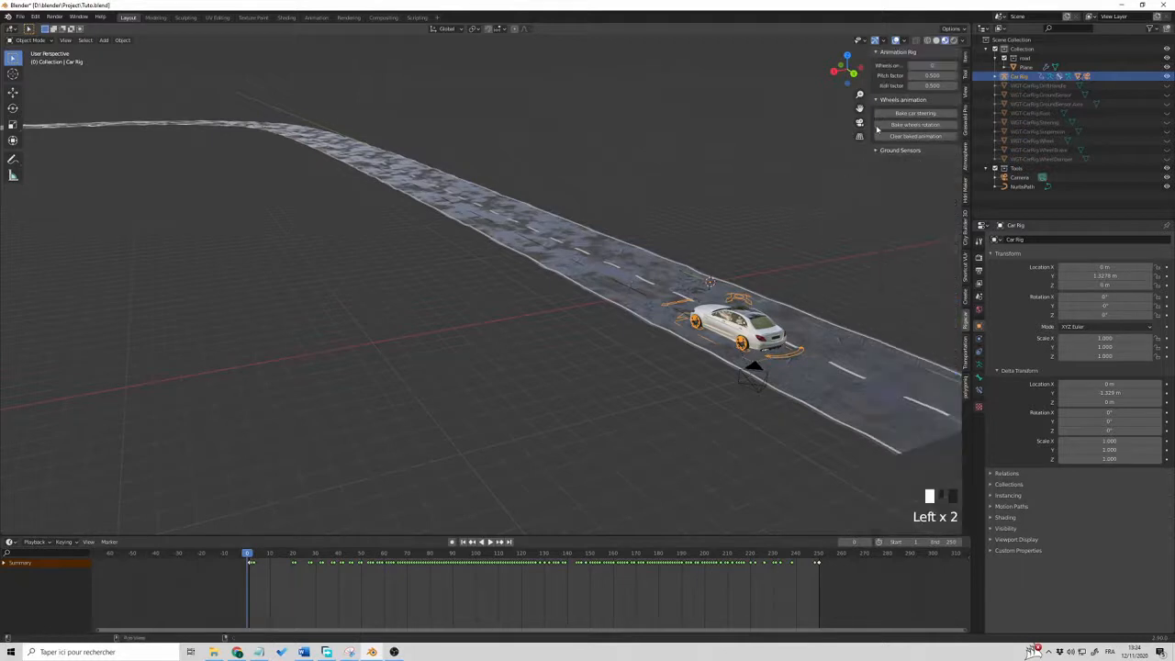
# Deselect the car rig and play the animation twice to check how the car follows the road's bumps
pyautogui.click(720, 456)
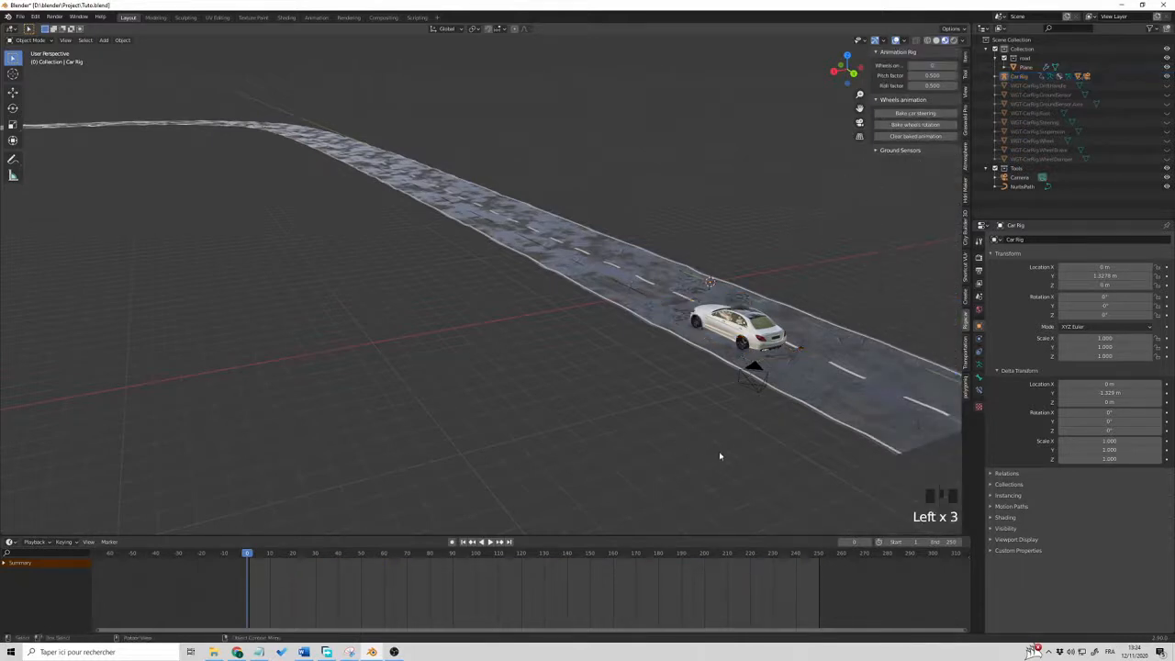
pyautogui.press('space')
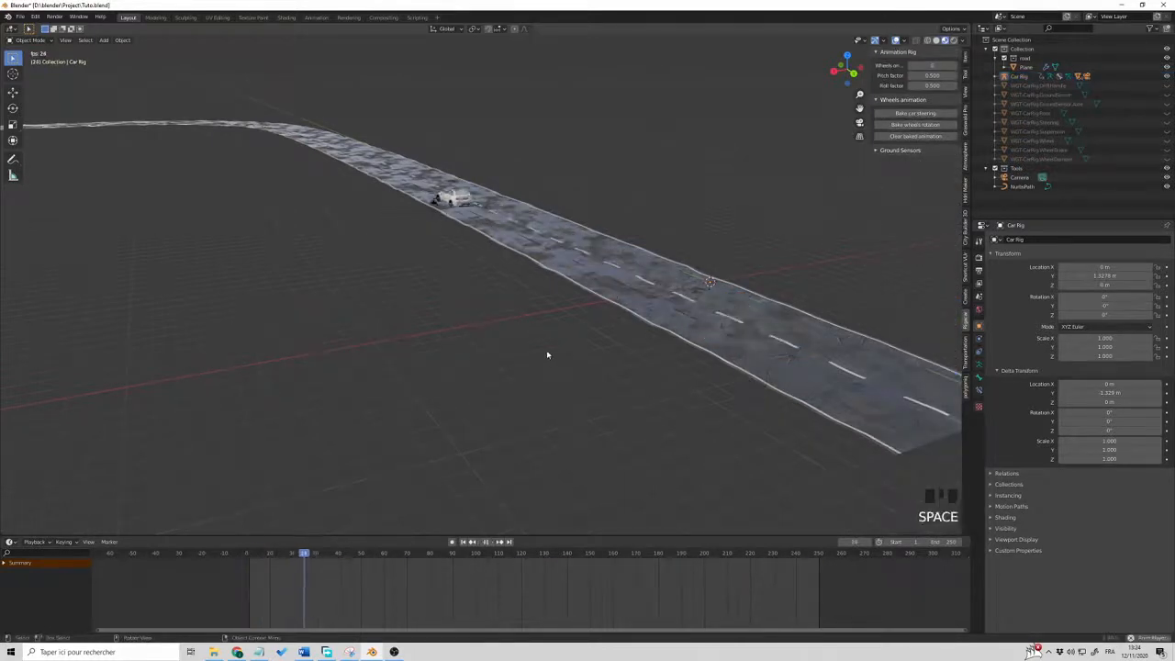
pyautogui.press('space')
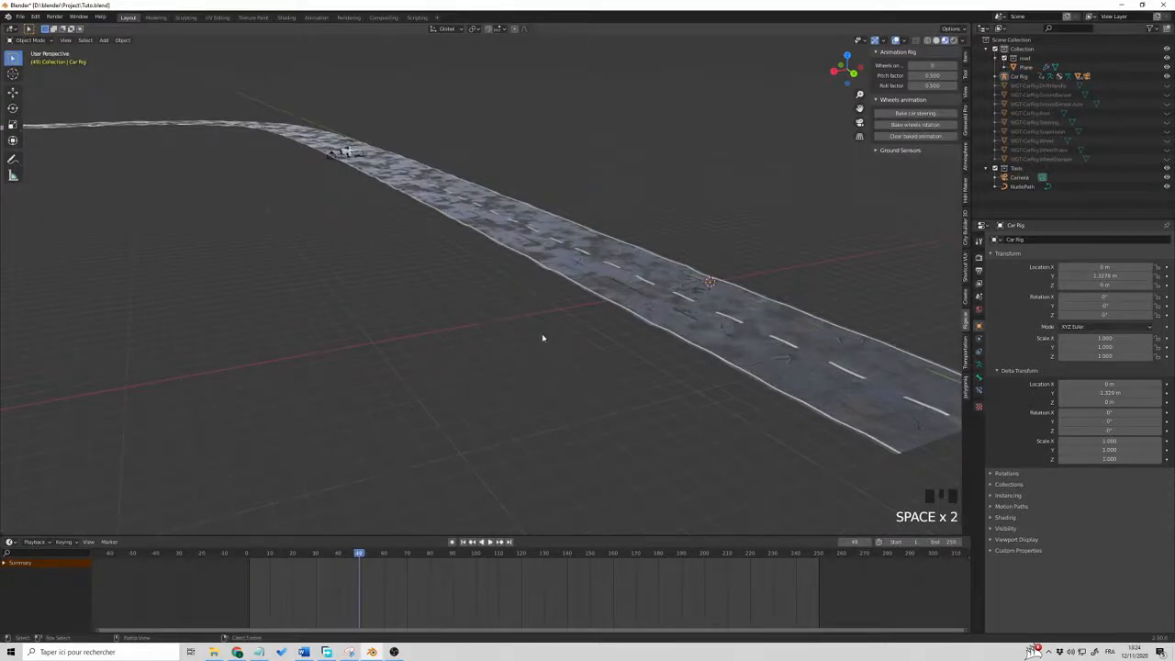
pyautogui.keyDown('ctrl'); pyautogui.moveTo(542, 336); pyautogui.dragTo(443, 487, button='middle'); pyautogui.keyUp('ctrl')
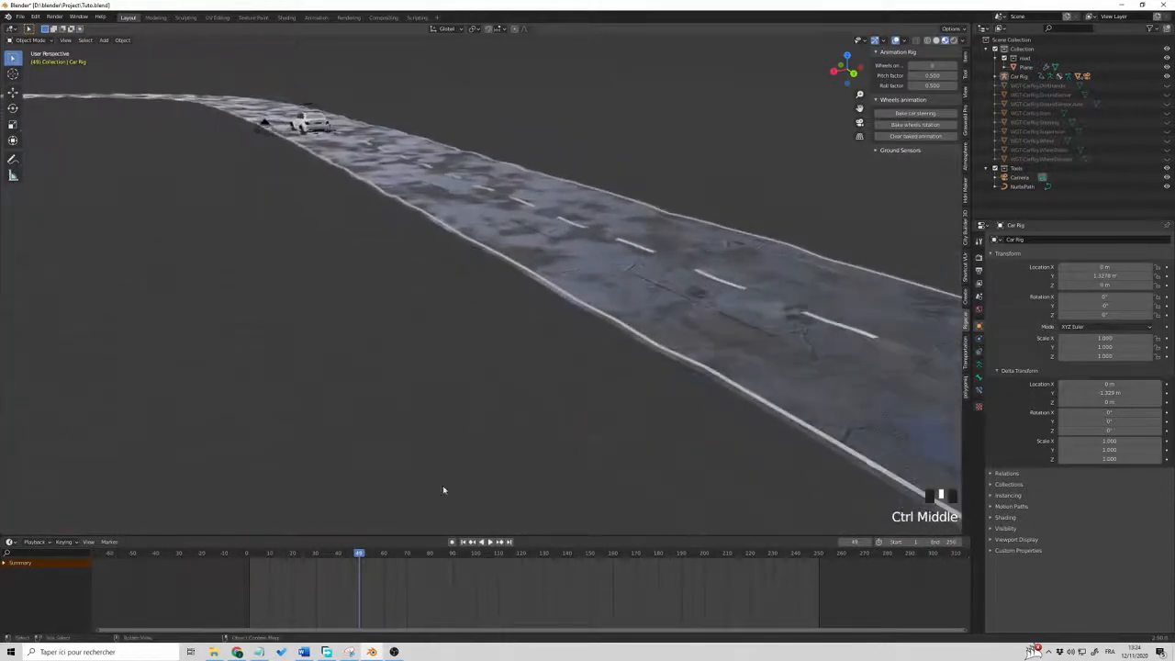
pyautogui.click(309, 557)
pyautogui.moveTo(310, 556); pyautogui.dragTo(255, 558)
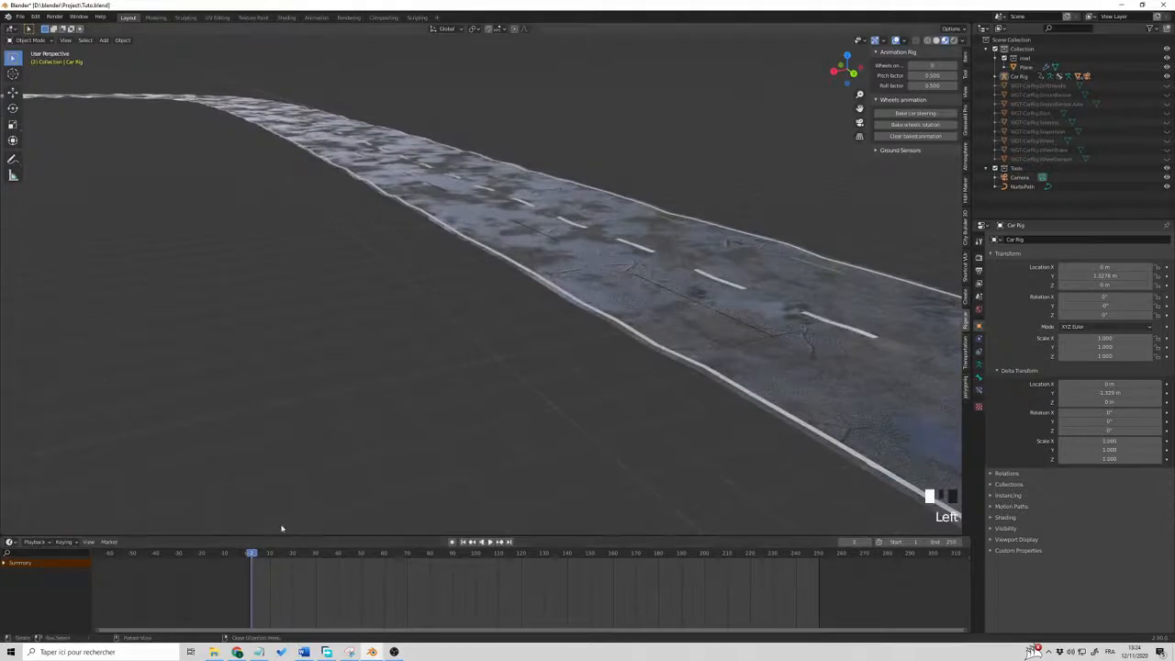
pyautogui.press('space')
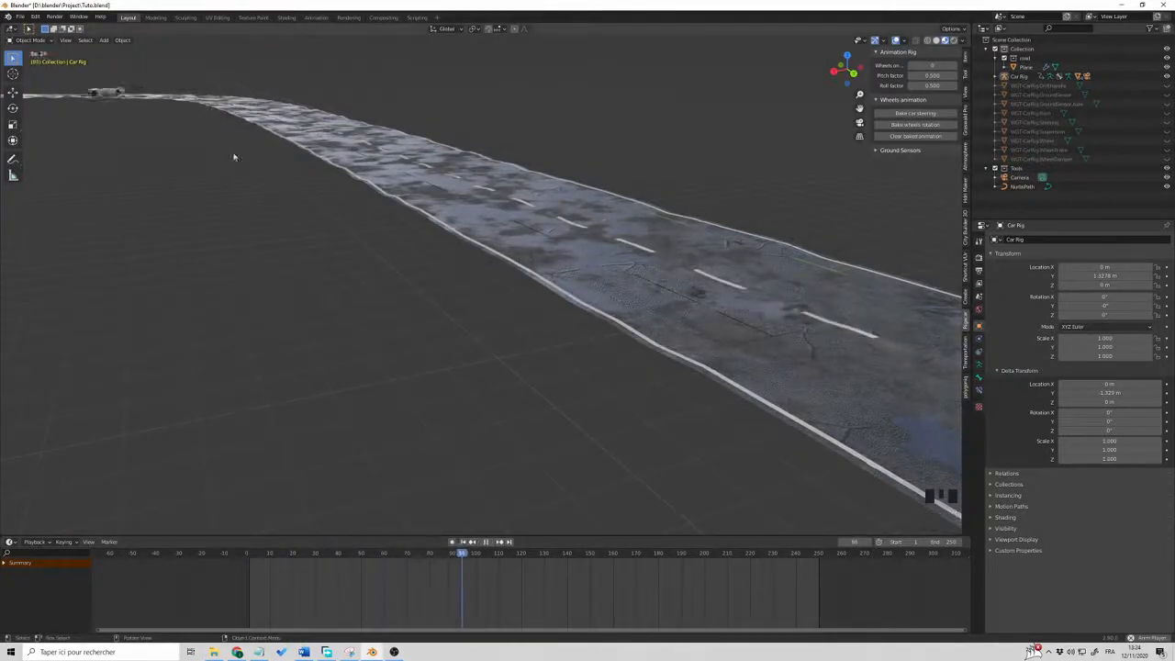
pyautogui.press('space')
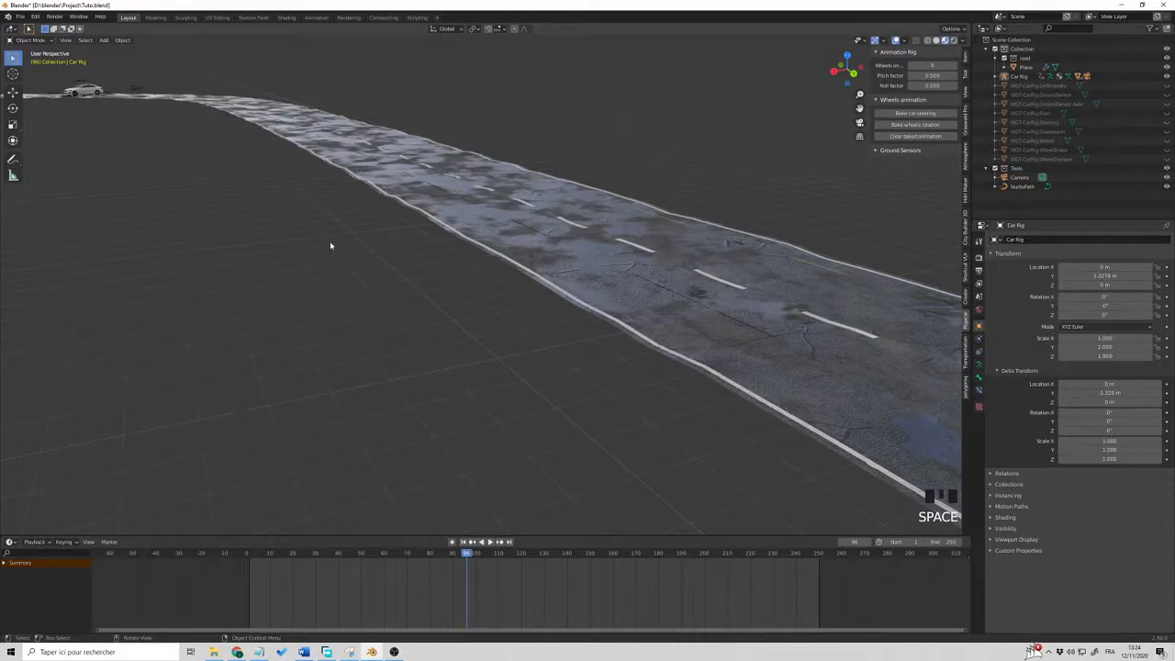
pyautogui.scroll(-5, 477, 404)
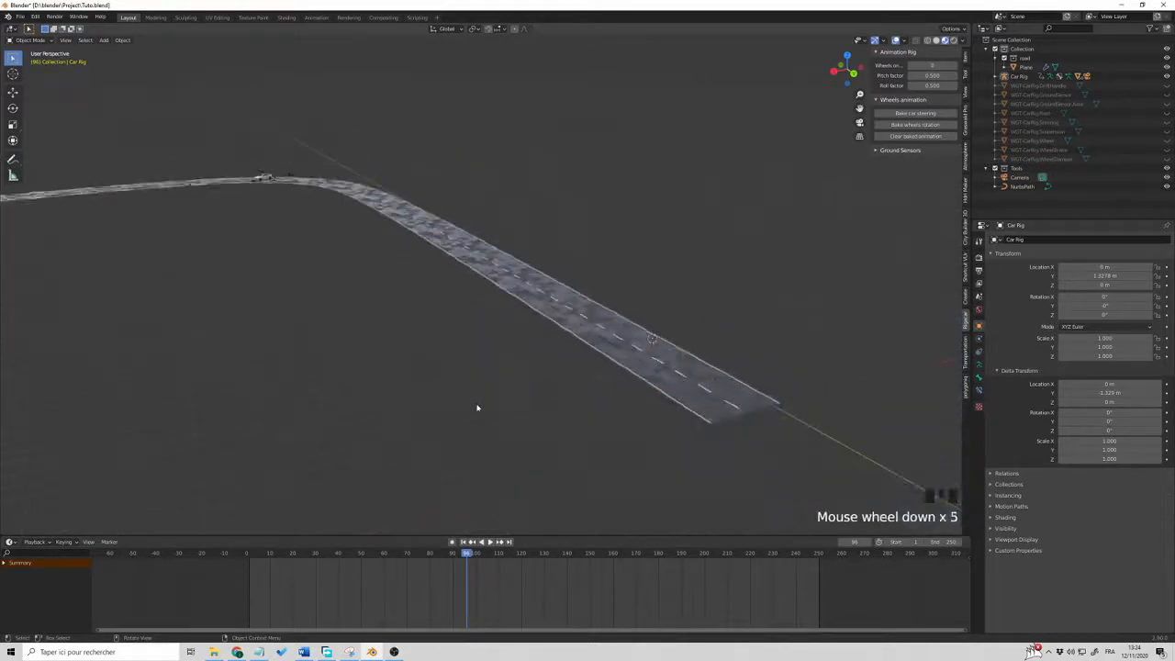
pyautogui.moveTo(477, 407); pyautogui.dragTo(479, 412, button='middle')
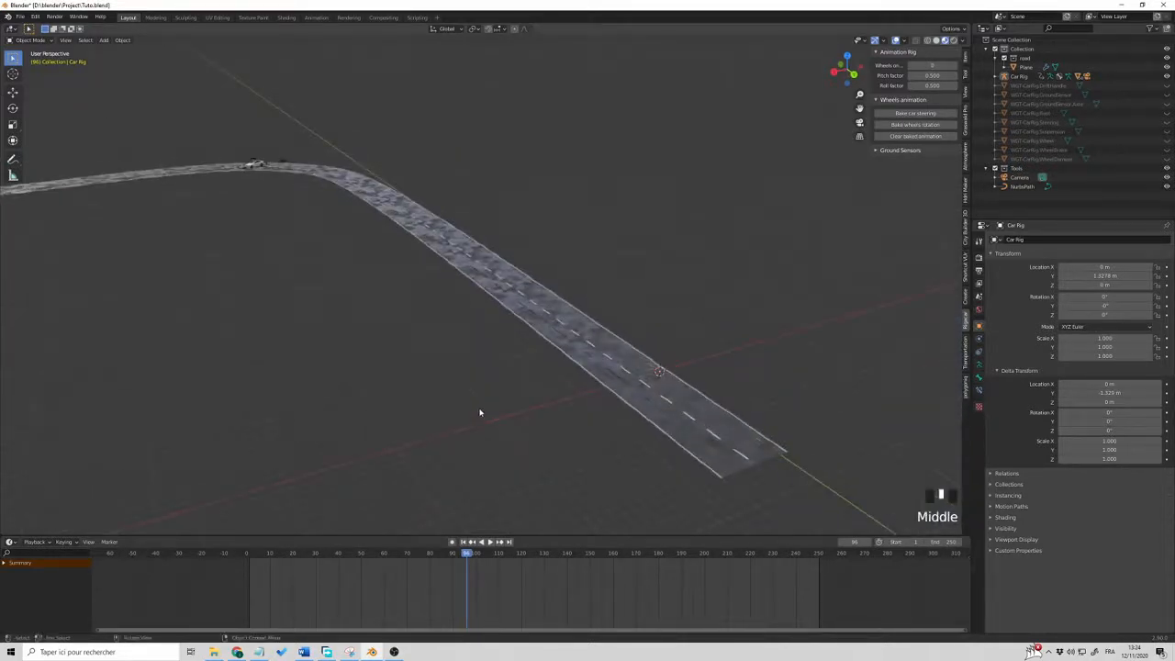
pyautogui.click(266, 556)
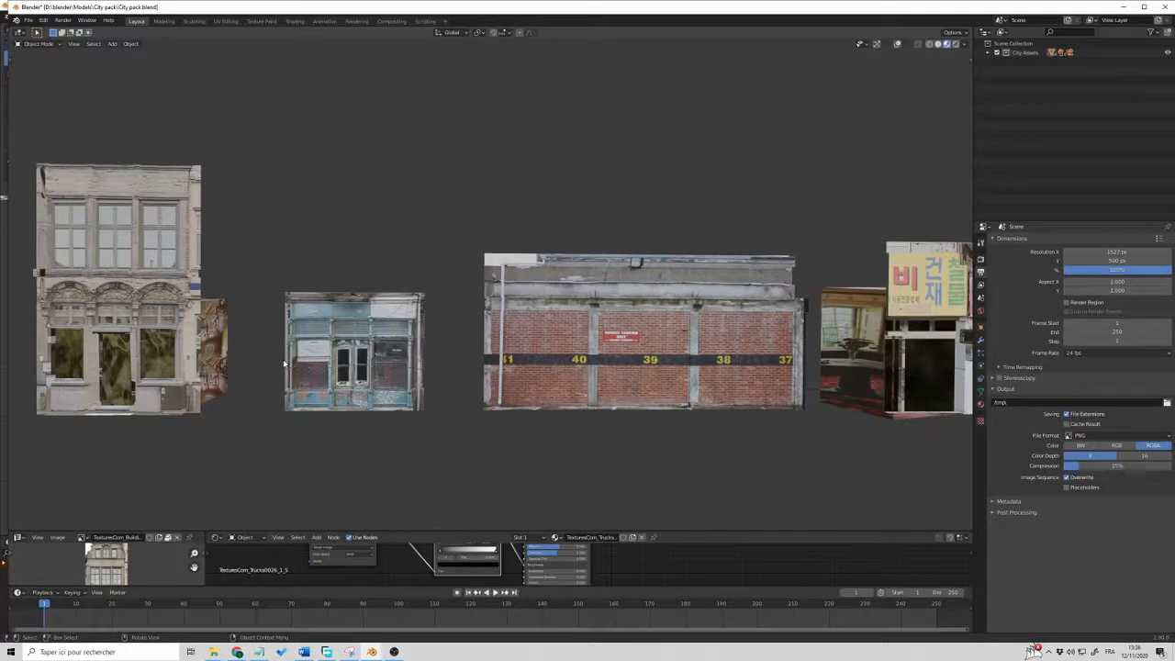
# Examine the building facades, skyscrapers, street props and vehicles available in the City pack asset file
pyautogui.keyDown('shift'); pyautogui.moveTo(642, 400); pyautogui.dragTo(341, 405, button='middle'); pyautogui.keyUp('shift')
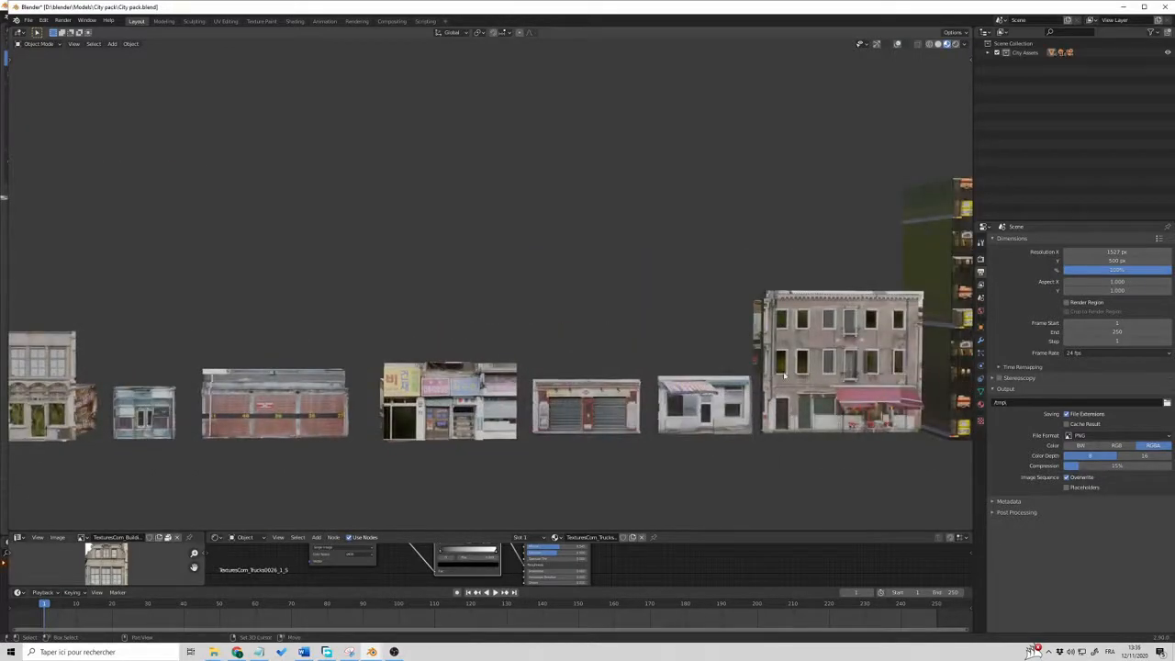
pyautogui.keyDown('shift'); pyautogui.moveTo(785, 374); pyautogui.dragTo(147, 392, button='middle'); pyautogui.keyUp('shift')
pyautogui.moveTo(831, 418)
pyautogui.keyDown('shift'); pyautogui.mouseDown(button='middle')
pyautogui.moveTo(688, 420)
pyautogui.moveTo(555, 386)
pyautogui.mouseUp(button='middle'); pyautogui.keyUp('shift')
pyautogui.scroll(1, 588, 395)
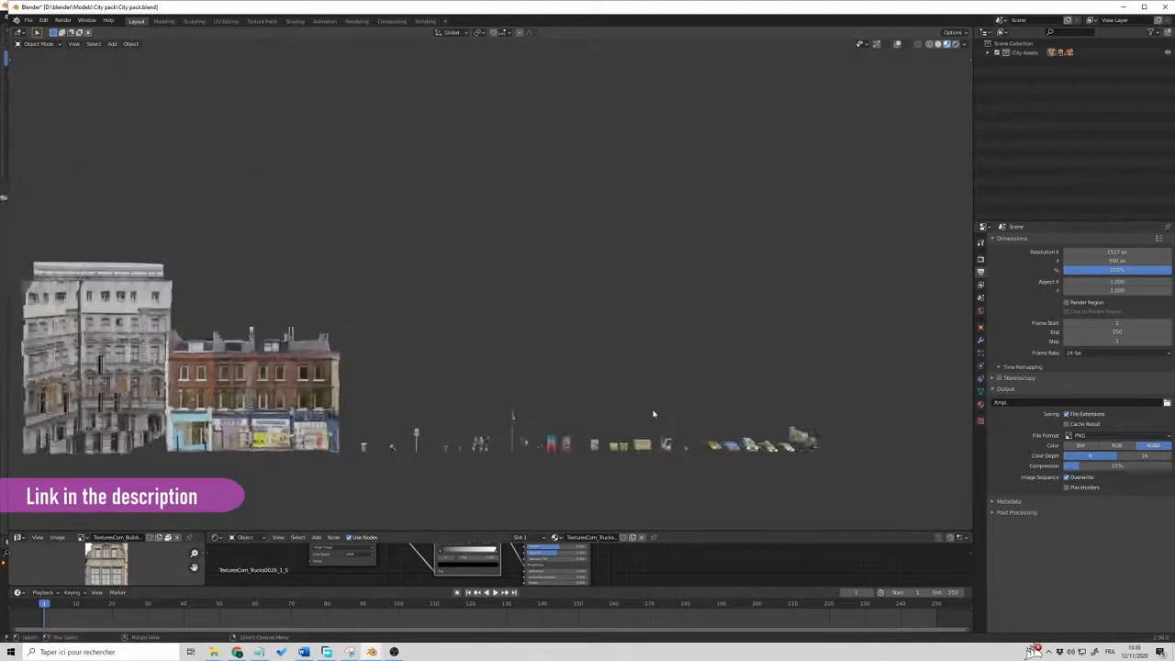
pyautogui.keyDown('shift'); pyautogui.moveTo(614, 429); pyautogui.dragTo(612, 272, button='middle'); pyautogui.keyUp('shift')
pyautogui.scroll(3, 613, 278)
pyautogui.scroll(4, 616, 292)
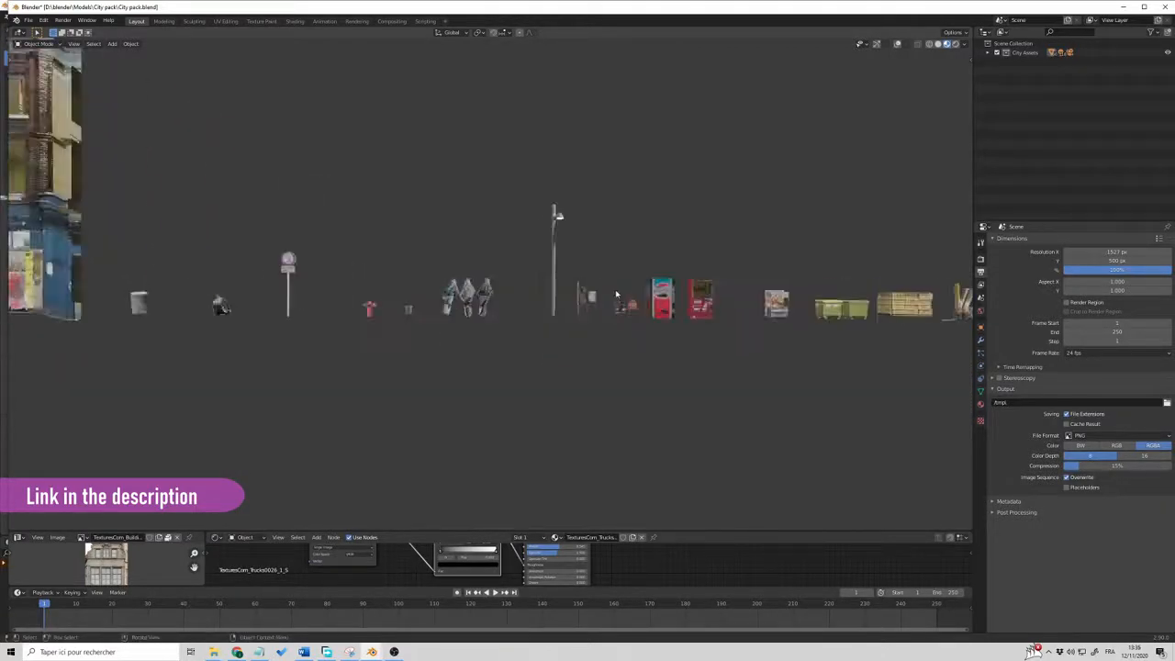
pyautogui.keyDown('shift'); pyautogui.moveTo(519, 305); pyautogui.dragTo(523, 353, button='middle'); pyautogui.keyUp('shift')
pyautogui.scroll(-3, 523, 354)
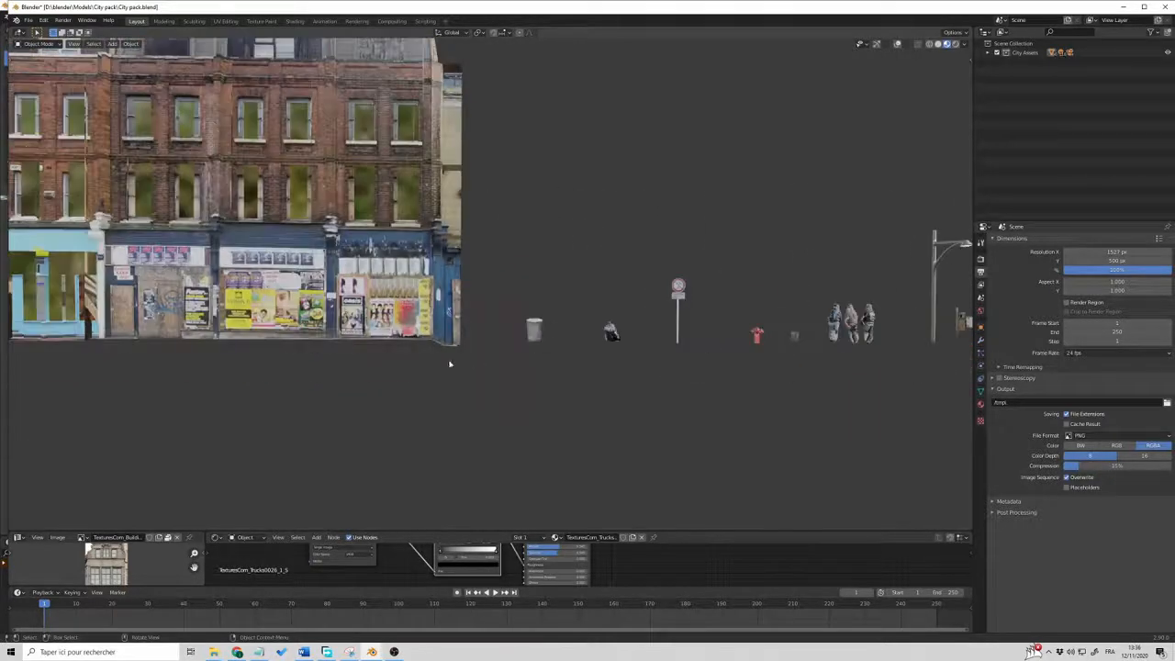
pyautogui.scroll(3, 451, 362)
pyautogui.keyDown('shift'); pyautogui.moveTo(459, 385); pyautogui.dragTo(51, 400, button='middle'); pyautogui.keyUp('shift')
pyautogui.scroll(-2, 390, 431)
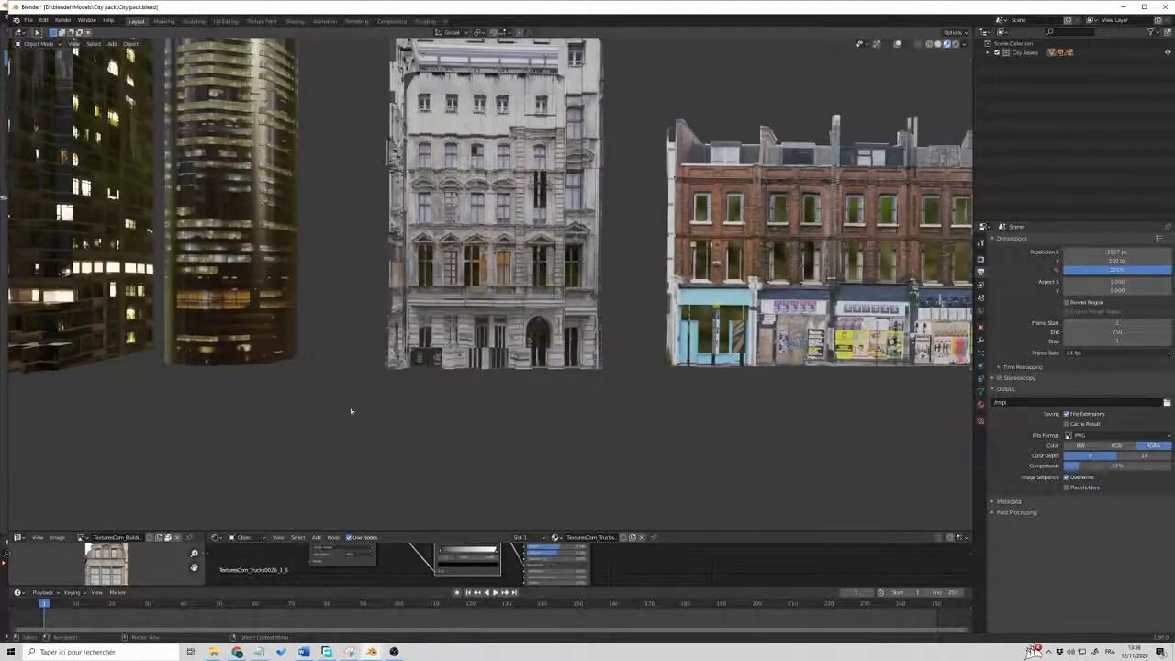
pyautogui.keyDown('shift'); pyautogui.moveTo(299, 349); pyautogui.dragTo(922, 479, button='middle'); pyautogui.keyUp('shift')
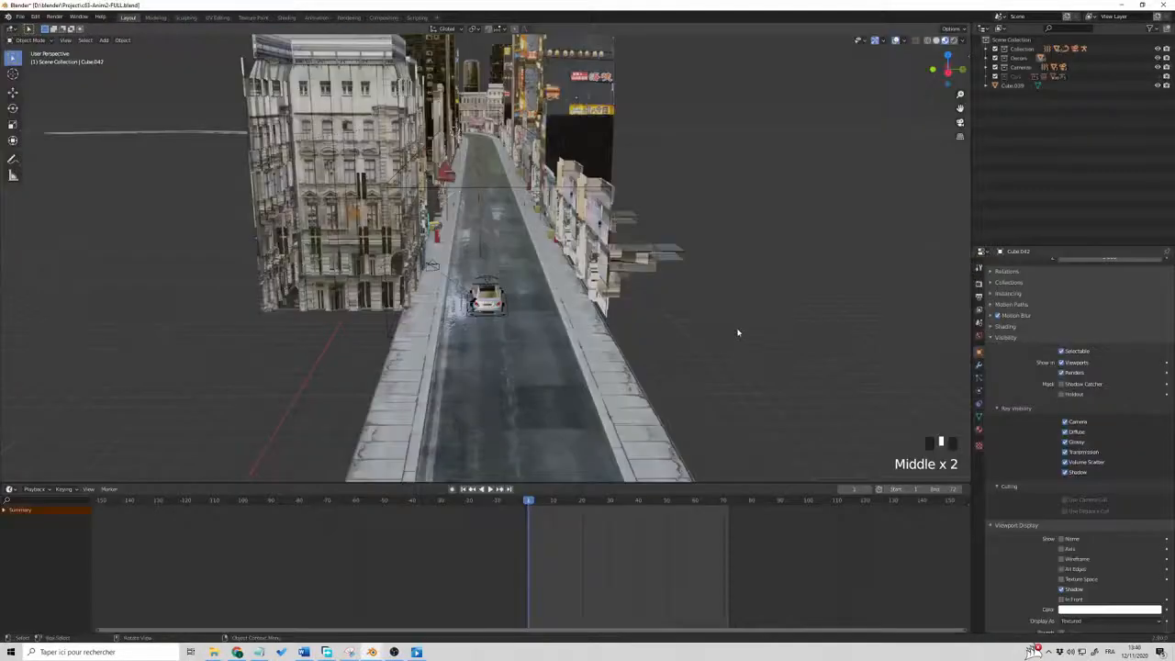
# Examine the layout of the buildings along both sides of the road in the city street scene
pyautogui.moveTo(731, 321); pyautogui.dragTo(744, 292, button='middle')
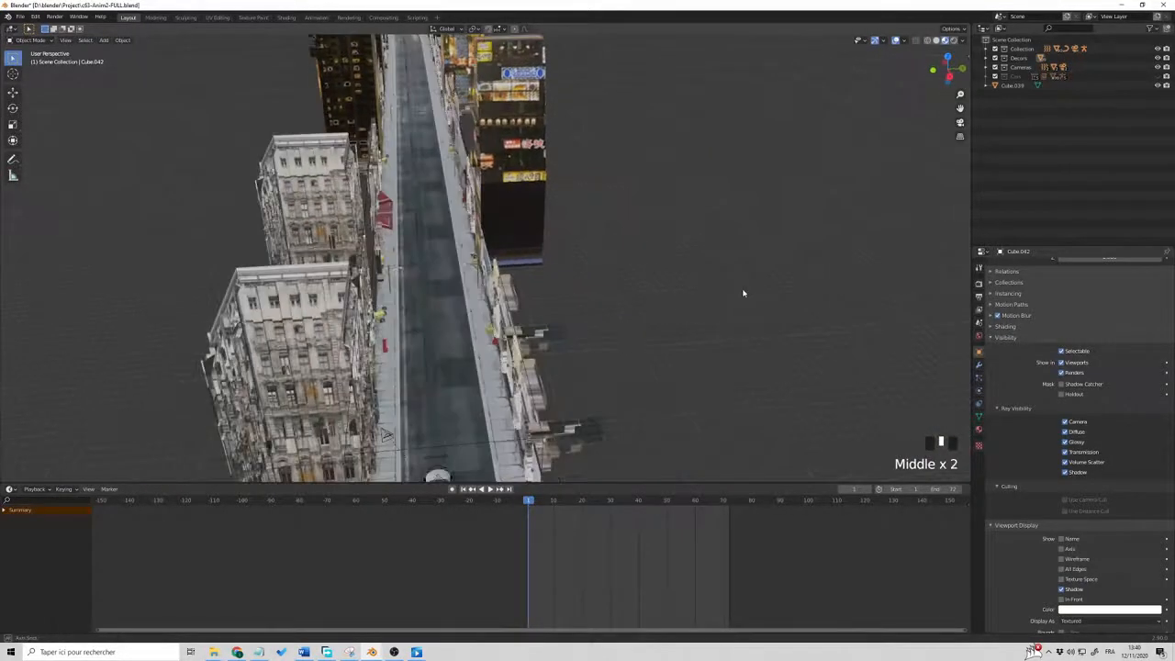
pyautogui.scroll(-2, 719, 305)
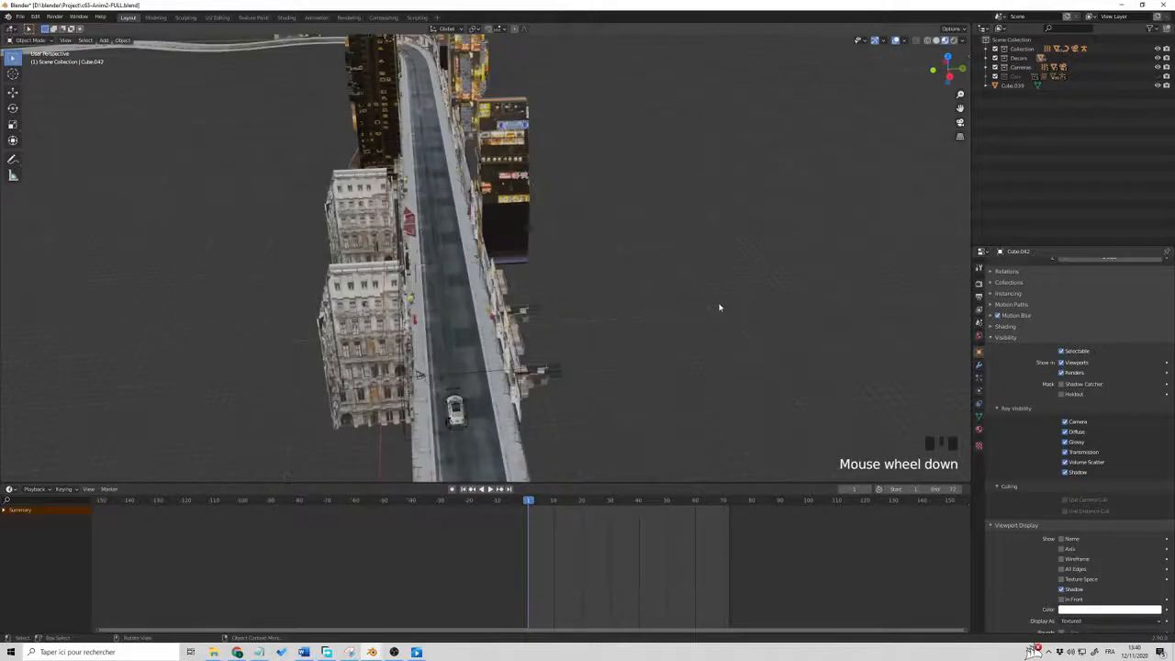
pyautogui.moveTo(719, 309); pyautogui.dragTo(741, 328, button='middle')
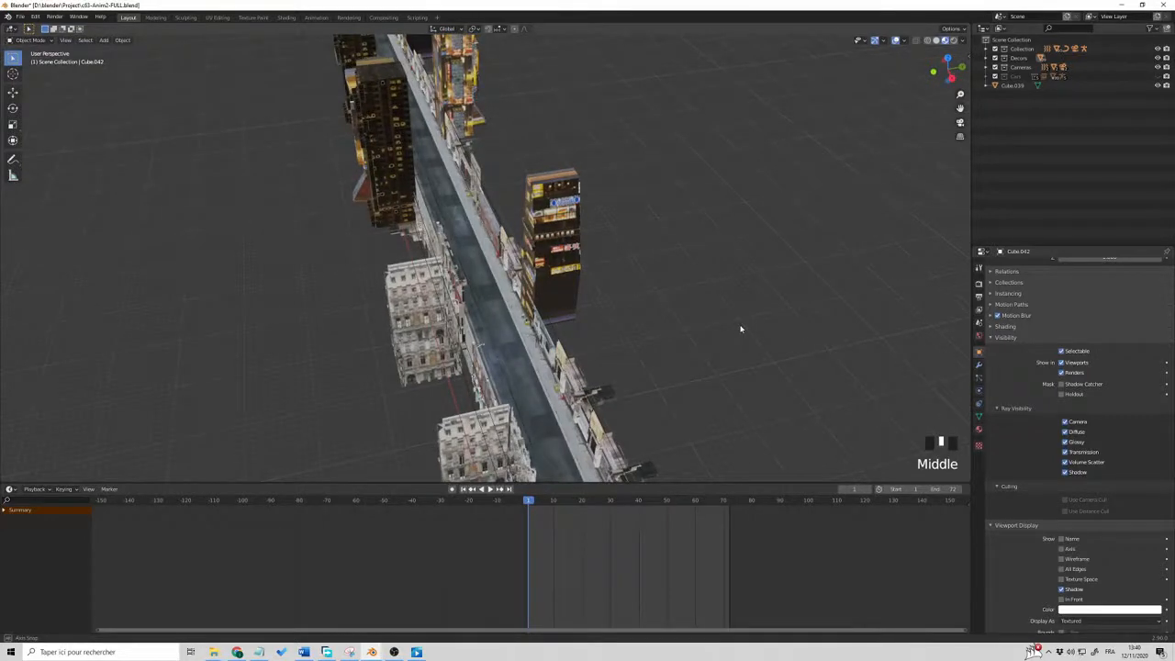
pyautogui.moveTo(741, 329); pyautogui.dragTo(385, 308, button='middle')
pyautogui.moveTo(495, 310); pyautogui.dragTo(468, 326, button='middle')
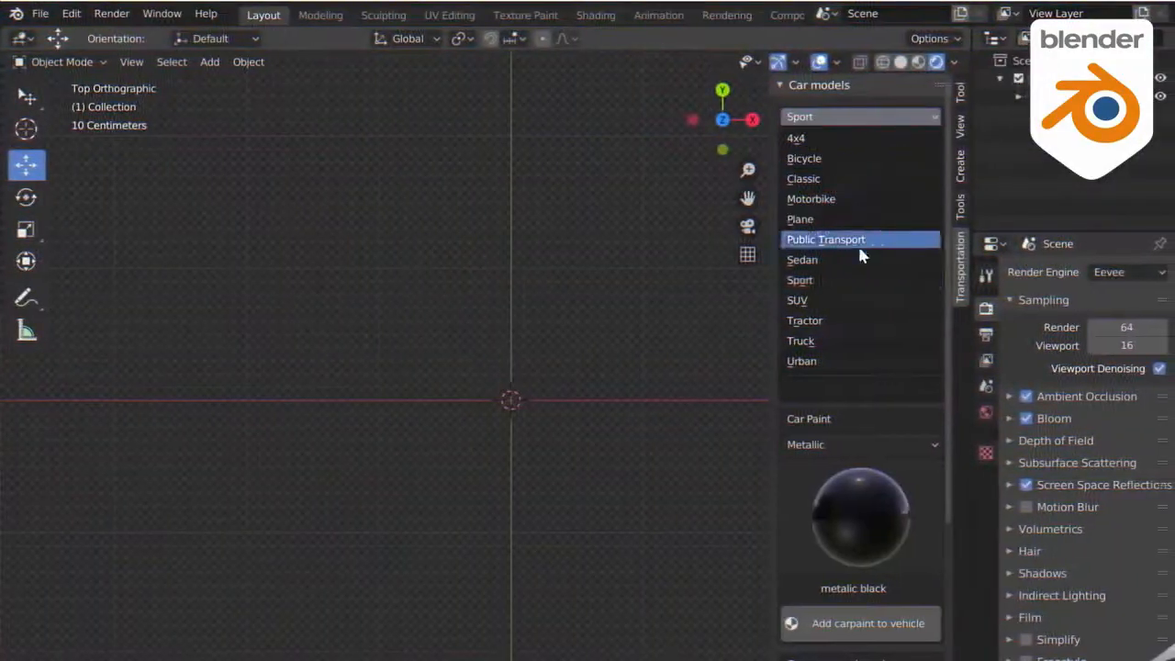
# Add the Audi RS4 Avant from the Sport car models to the scene and open the metallic car paint choices
pyautogui.click(831, 117)
pyautogui.click(844, 227)
pyautogui.click(347, 307)
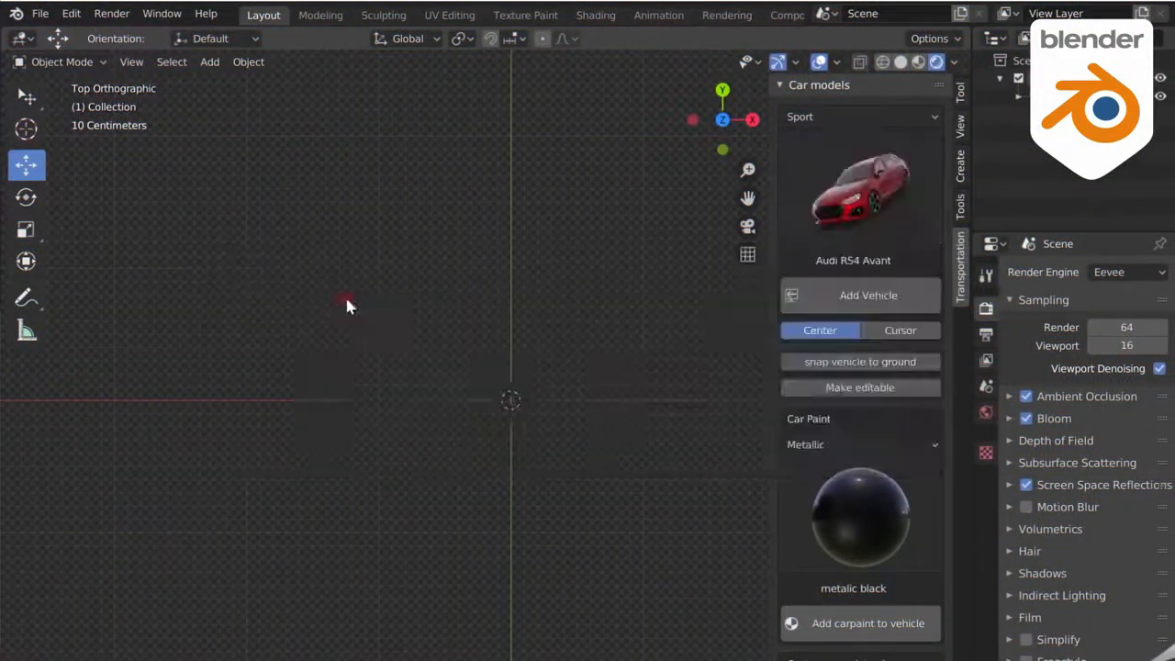
pyautogui.click(852, 296)
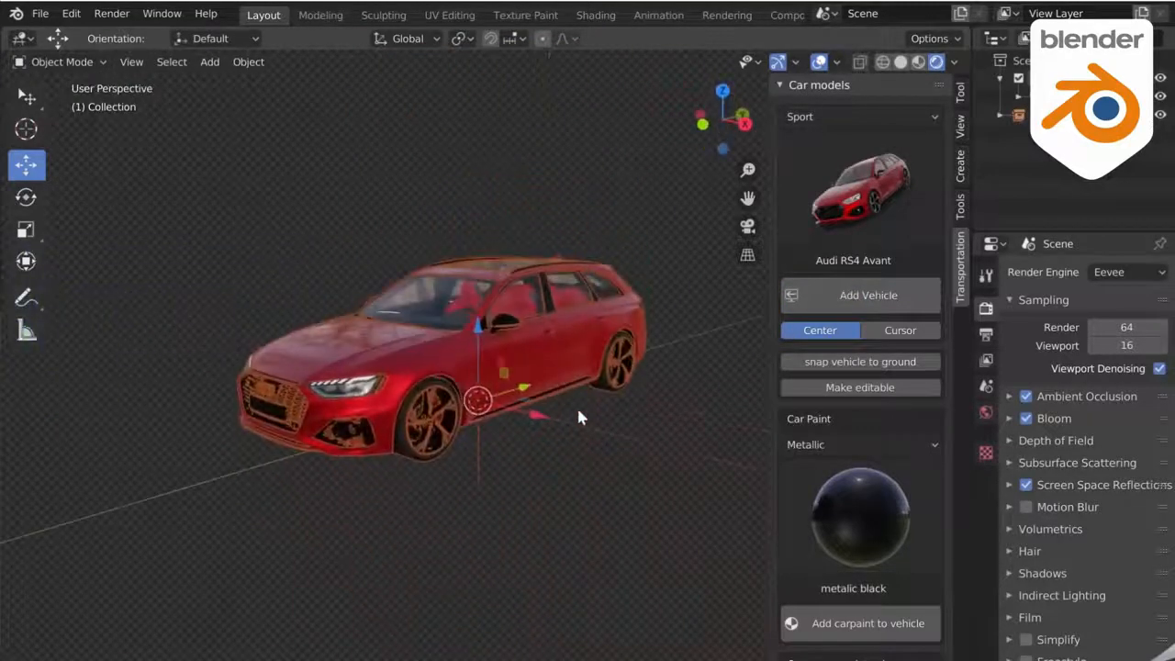
pyautogui.click(839, 503)
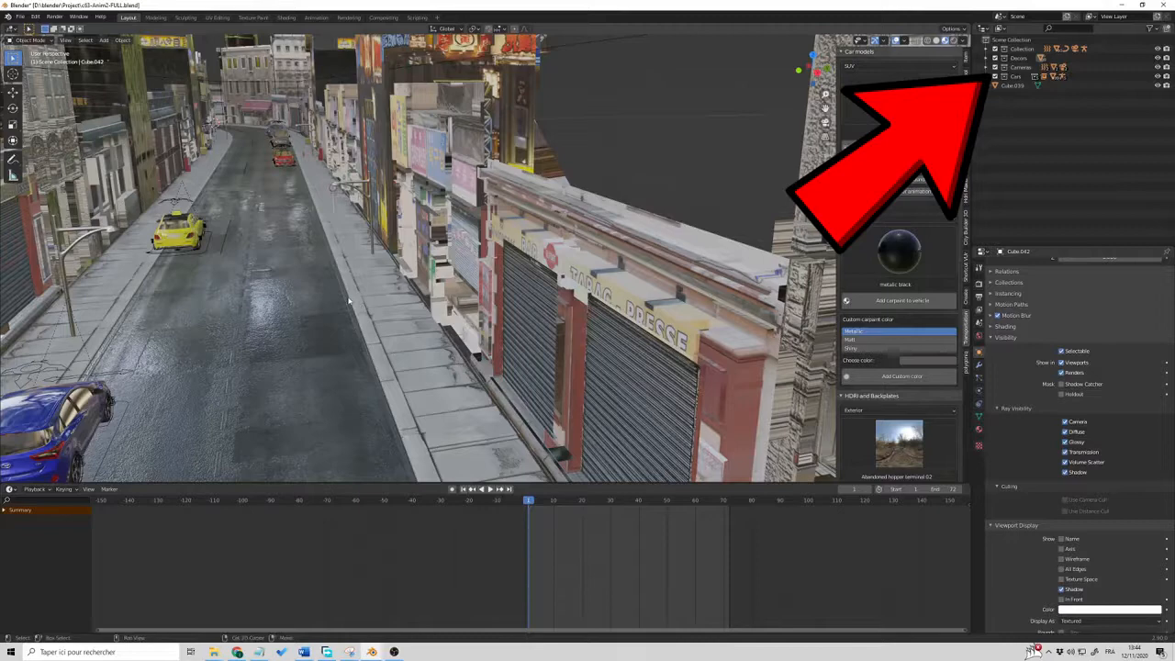
# Check the Public Transport models, then switch to the SUV category and add the Maserati Levante to the street scene
pyautogui.keyDown('shift'); pyautogui.moveTo(349, 300); pyautogui.dragTo(419, 284, button='middle'); pyautogui.keyUp('shift')
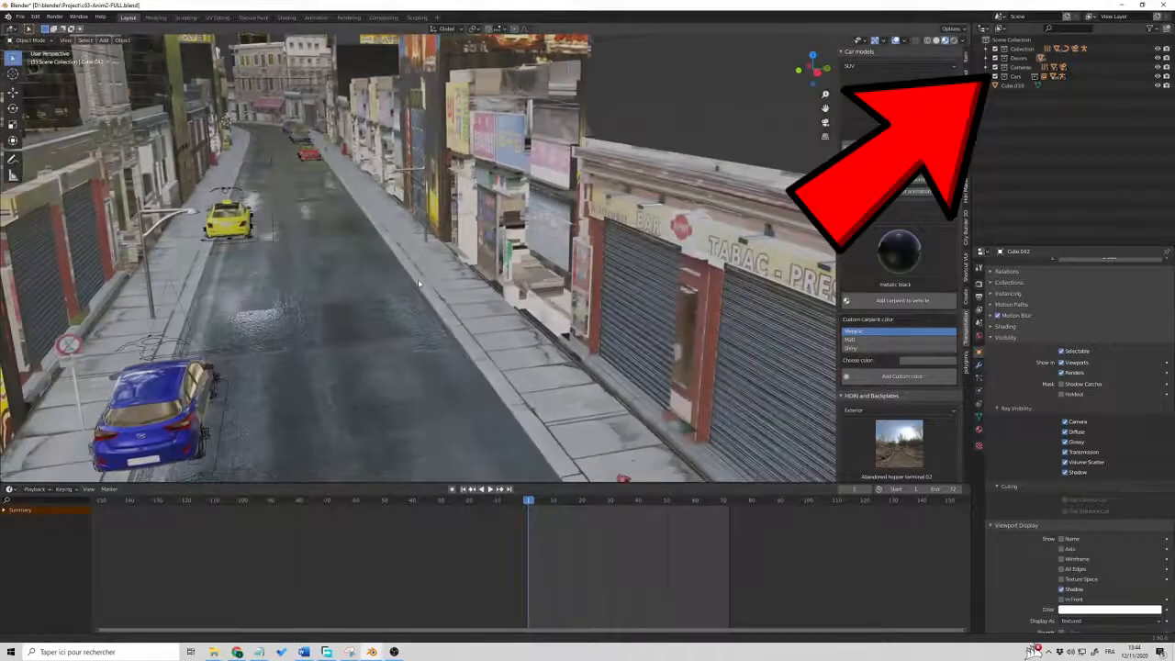
pyautogui.click(894, 67)
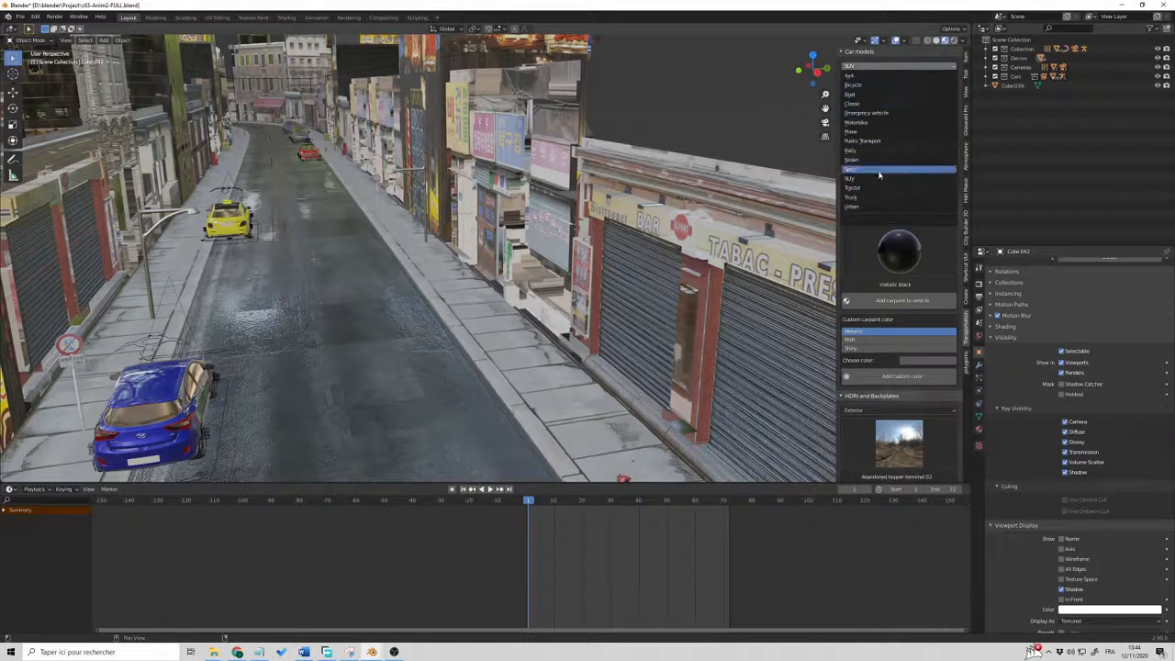
pyautogui.click(893, 142)
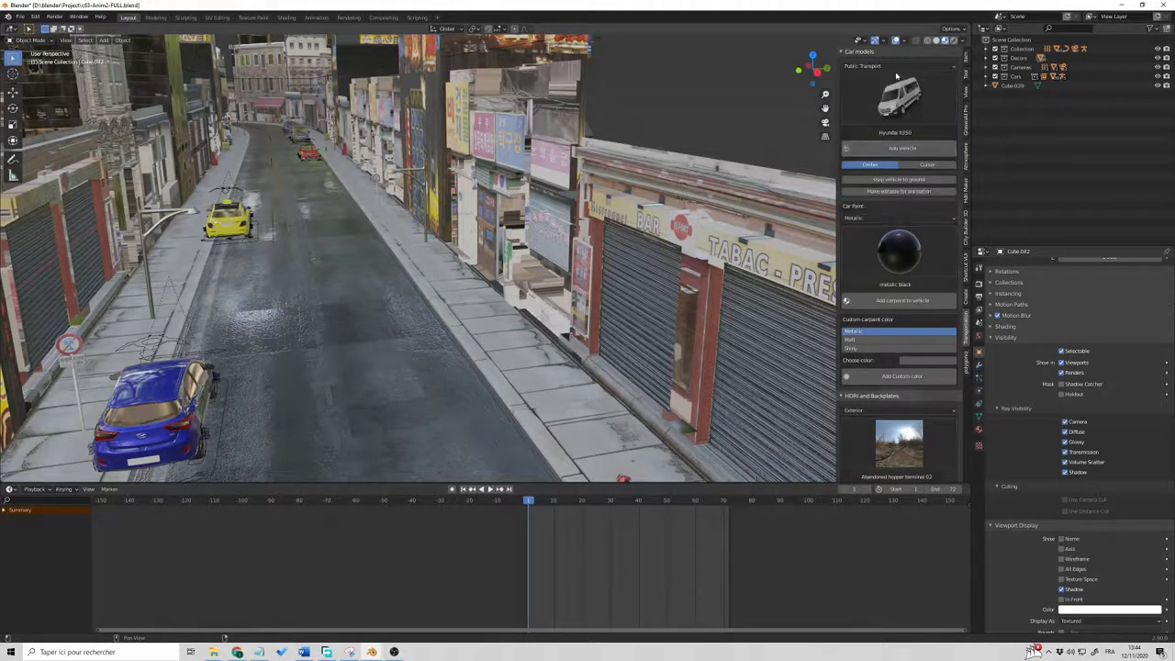
pyautogui.click(896, 67)
pyautogui.click(895, 178)
pyautogui.click(898, 101)
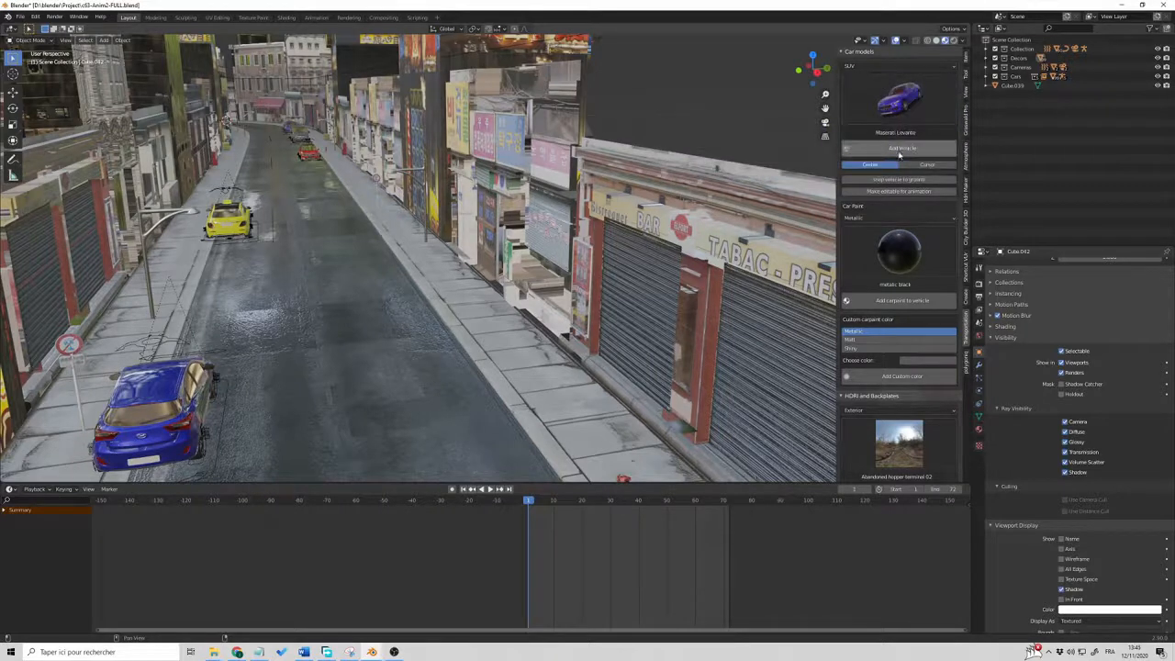
pyautogui.click(902, 149)
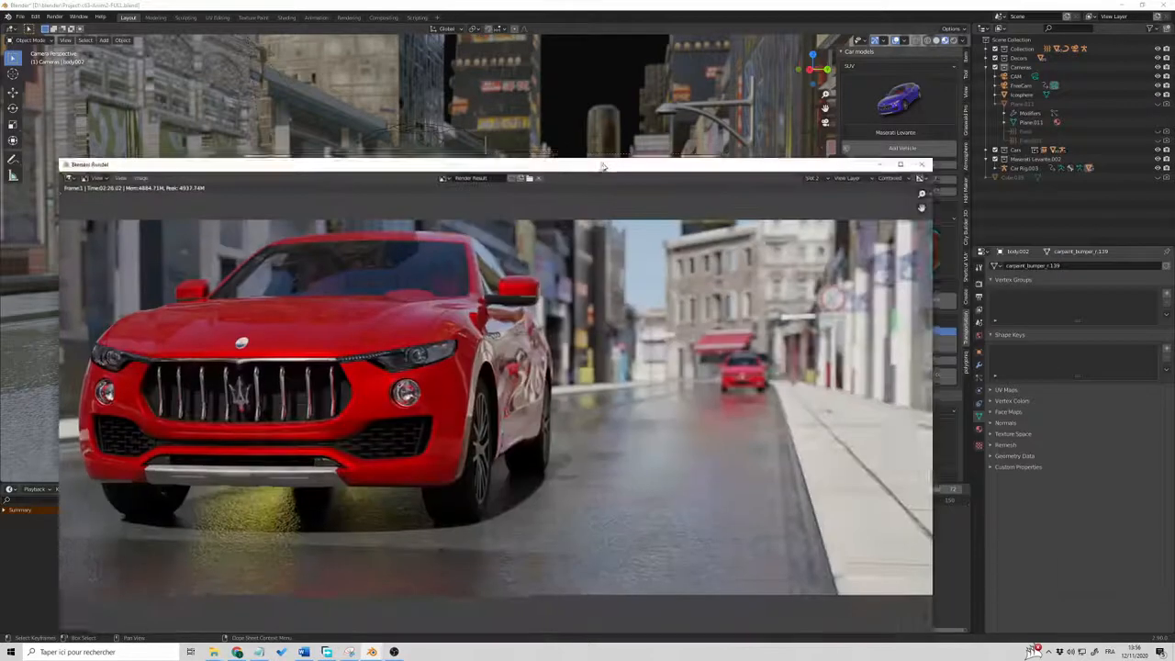
# Maximize the render result window to view the red Maserati shot
pyautogui.doubleClick(601, 165)
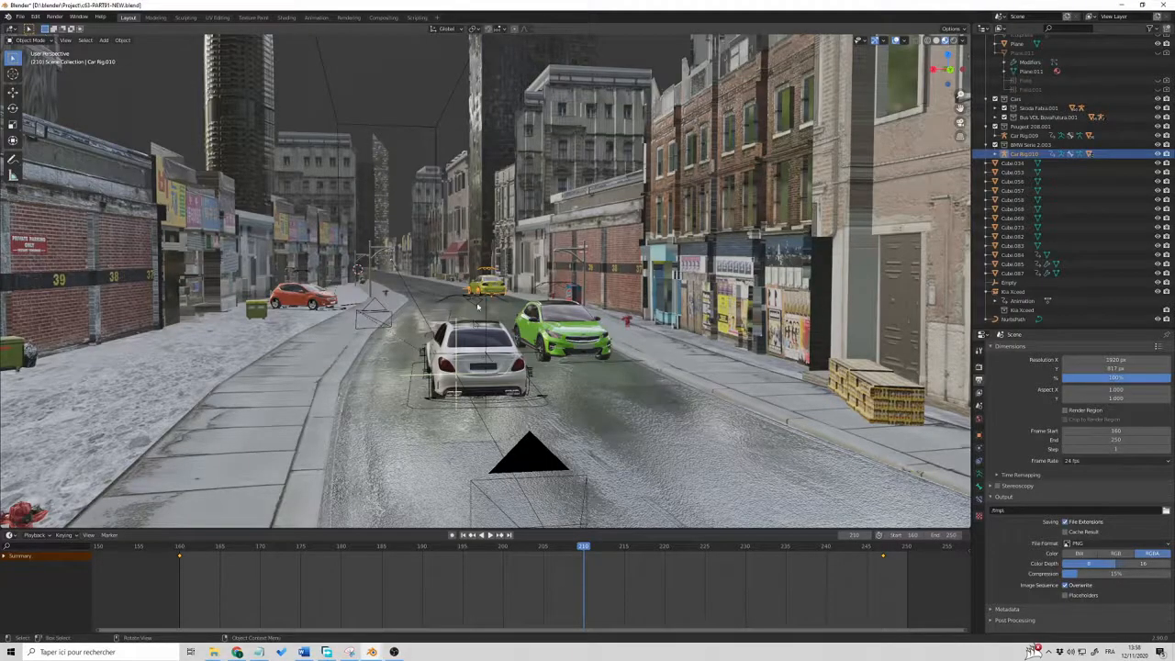
# Select the distant yellow-orange background car behind the white car and frame it to inspect its low-detail model
pyautogui.click(486, 285)
pyautogui.press('KP_Decimal')
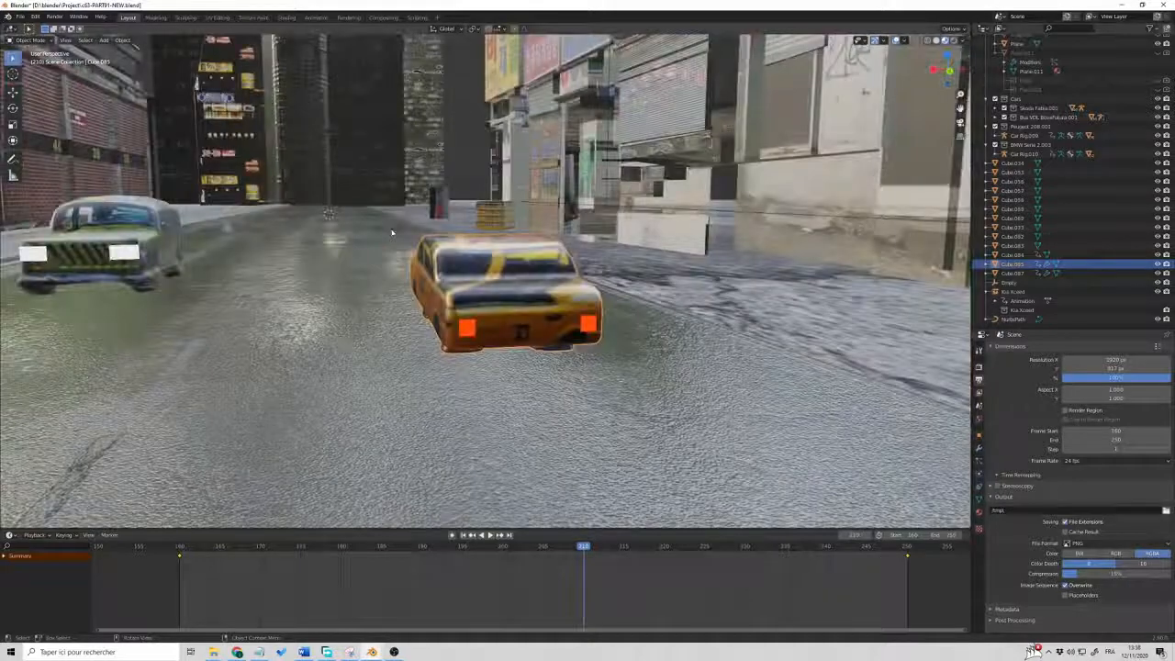
pyautogui.moveTo(392, 232)
pyautogui.mouseDown(button='middle')
pyautogui.moveTo(397, 294)
pyautogui.moveTo(464, 278)
pyautogui.moveTo(454, 221)
pyautogui.mouseUp(button='middle')
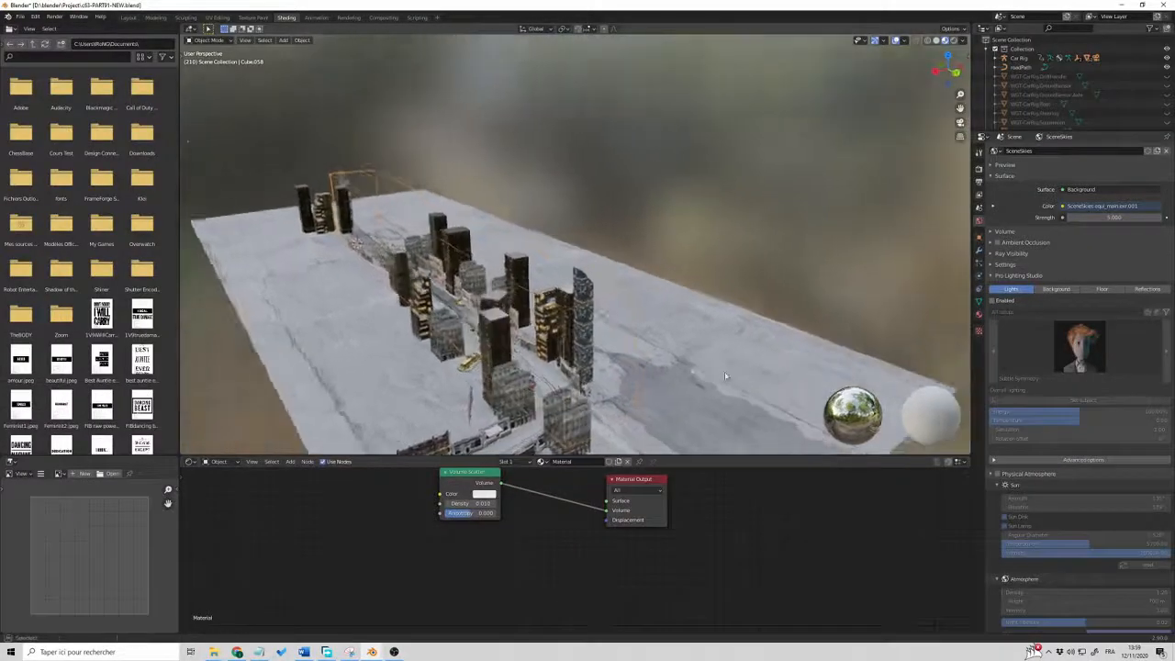
# Arrange the Volume Scatter and Material Output nodes of the cube enclosing the city, and enter a density of 0.01
pyautogui.moveTo(725, 376); pyautogui.dragTo(575, 291, button='middle')
pyautogui.click(632, 289)
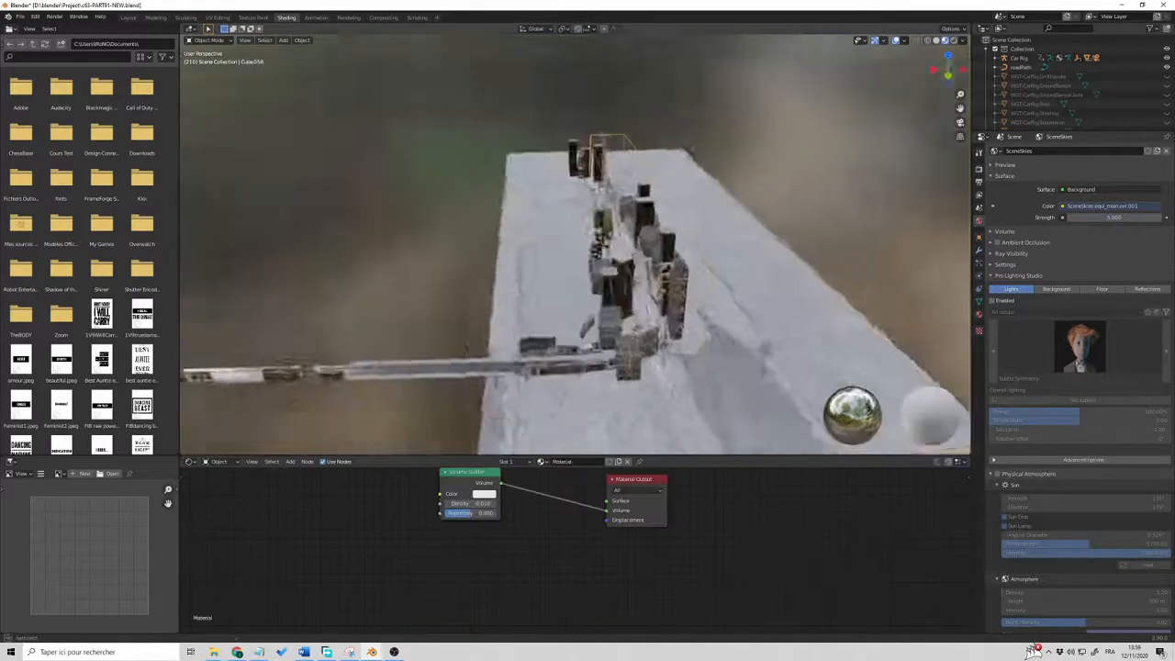
pyautogui.moveTo(624, 275); pyautogui.dragTo(567, 311, button='middle')
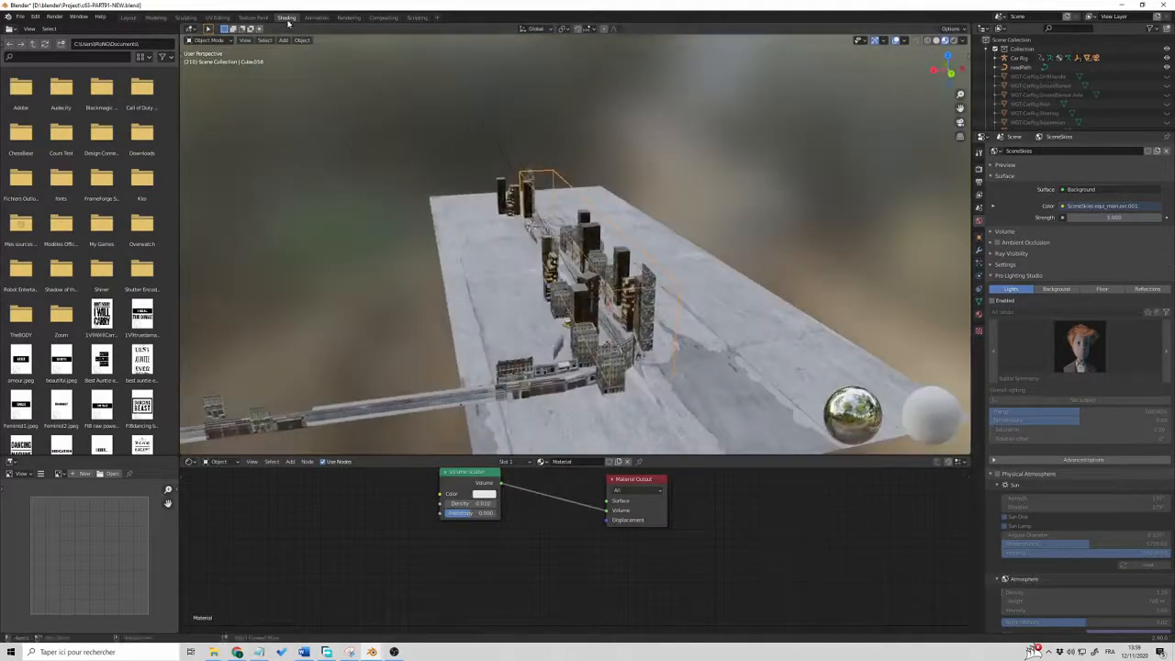
pyautogui.moveTo(468, 471); pyautogui.dragTo(466, 503)
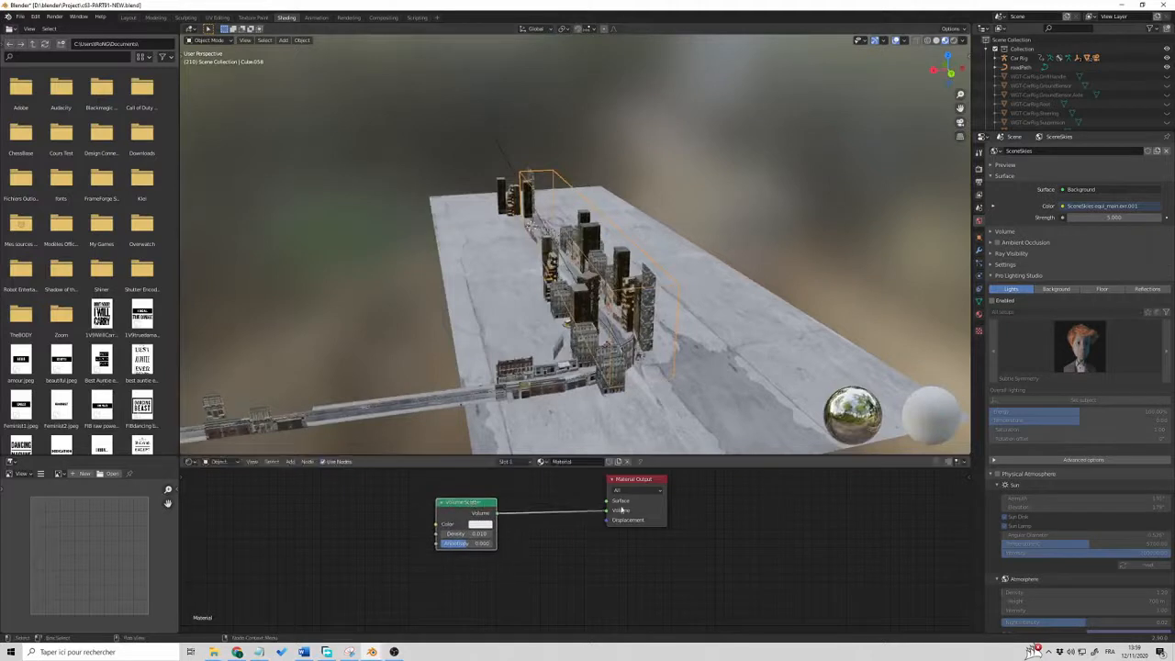
pyautogui.moveTo(636, 487); pyautogui.dragTo(641, 502)
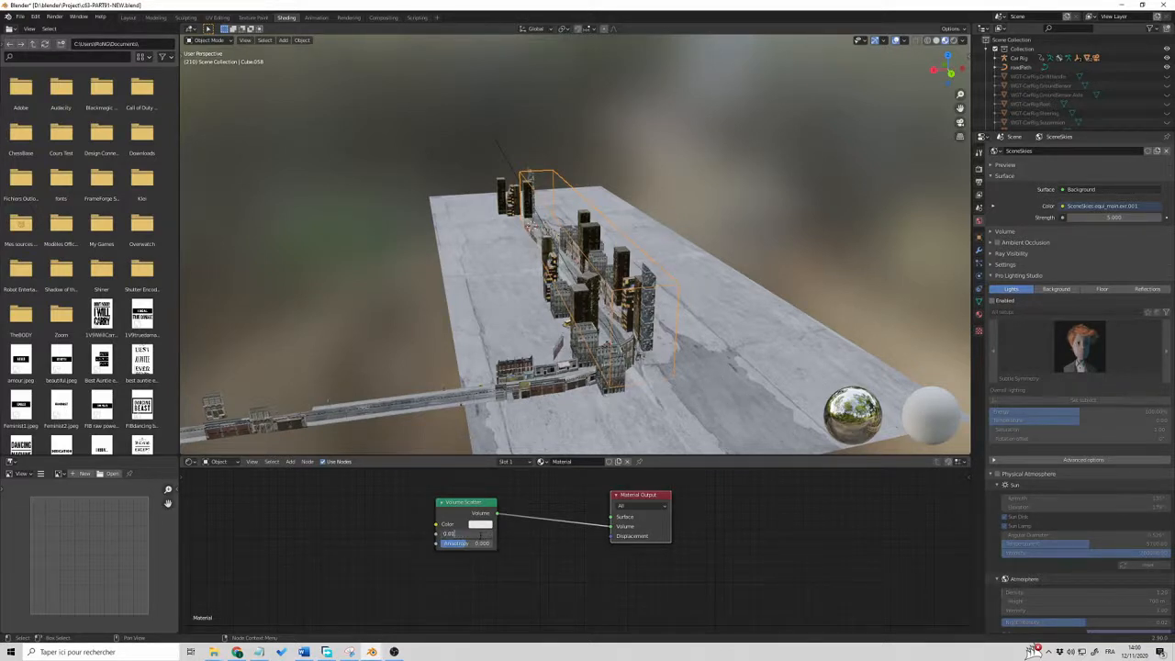
pyautogui.press('Return')
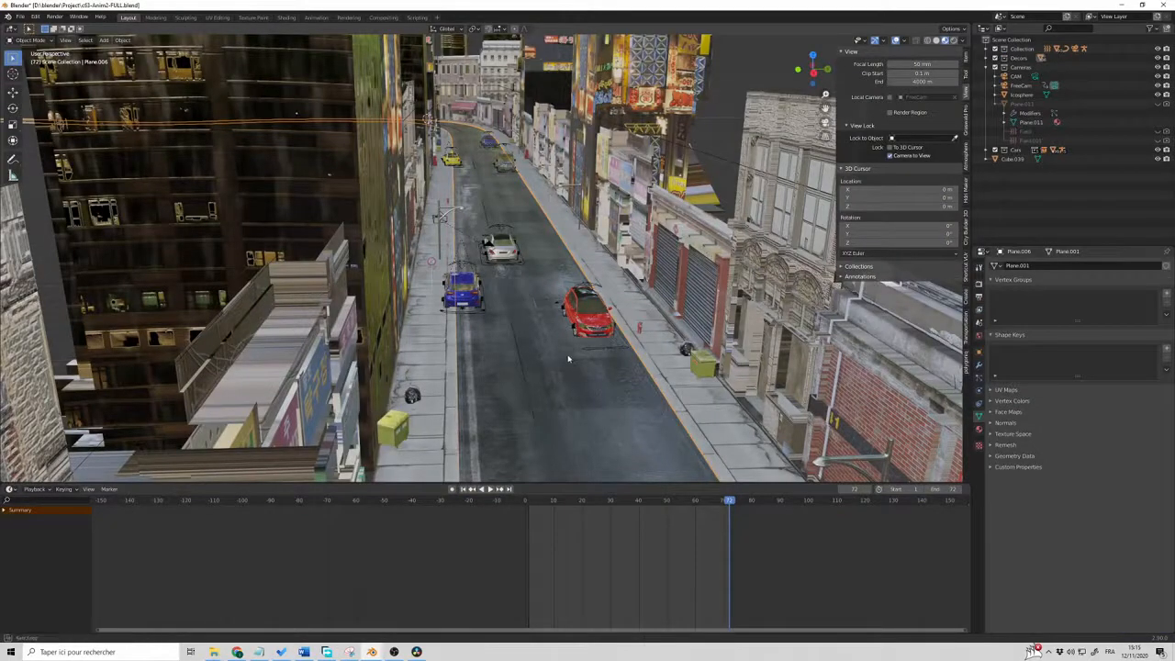
# Select FreeCam in the street scene and set its depth-of-field F-Stop to 1.8
pyautogui.moveTo(568, 359); pyautogui.dragTo(569, 358, button='middle')
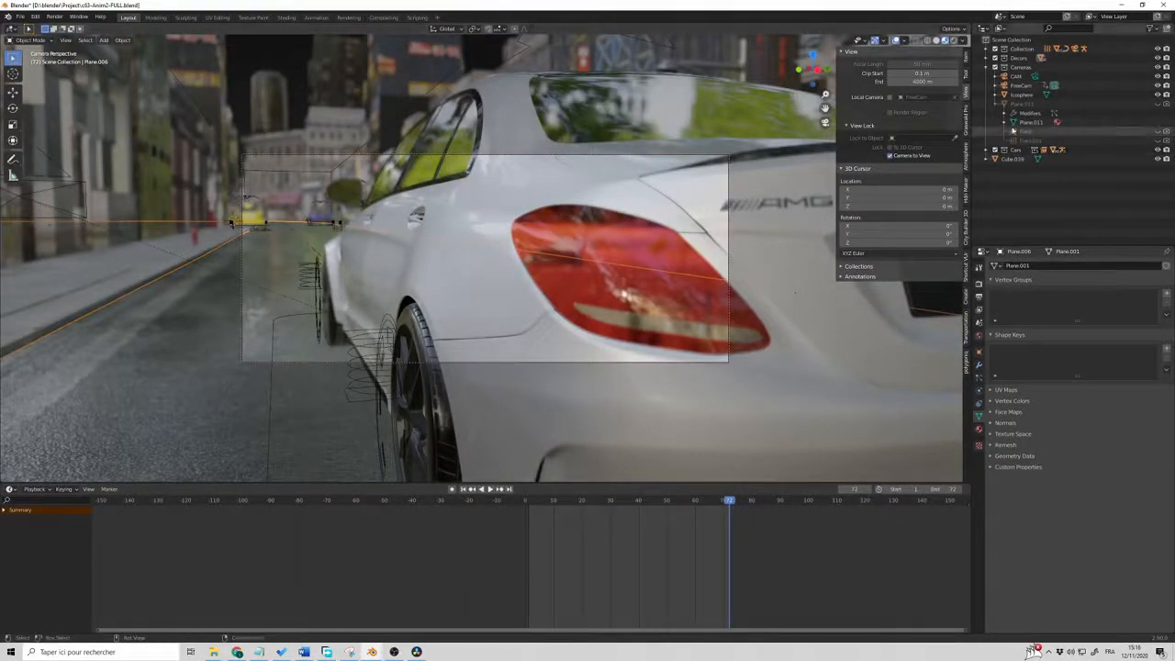
pyautogui.click(1020, 85)
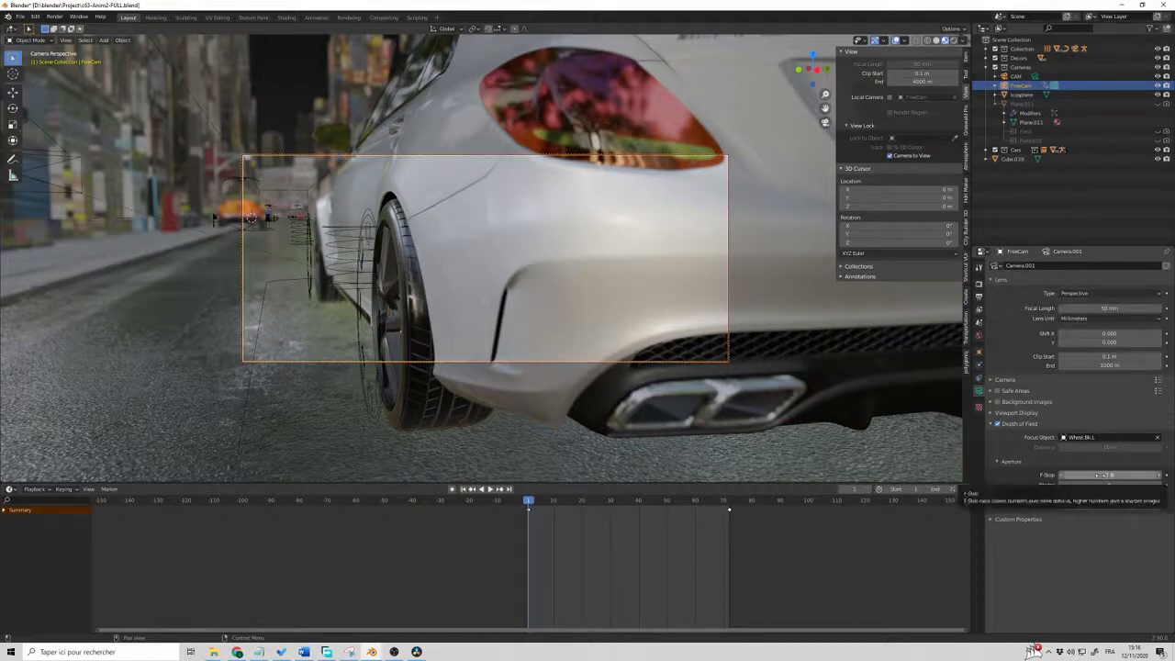
pyautogui.click(1100, 474)
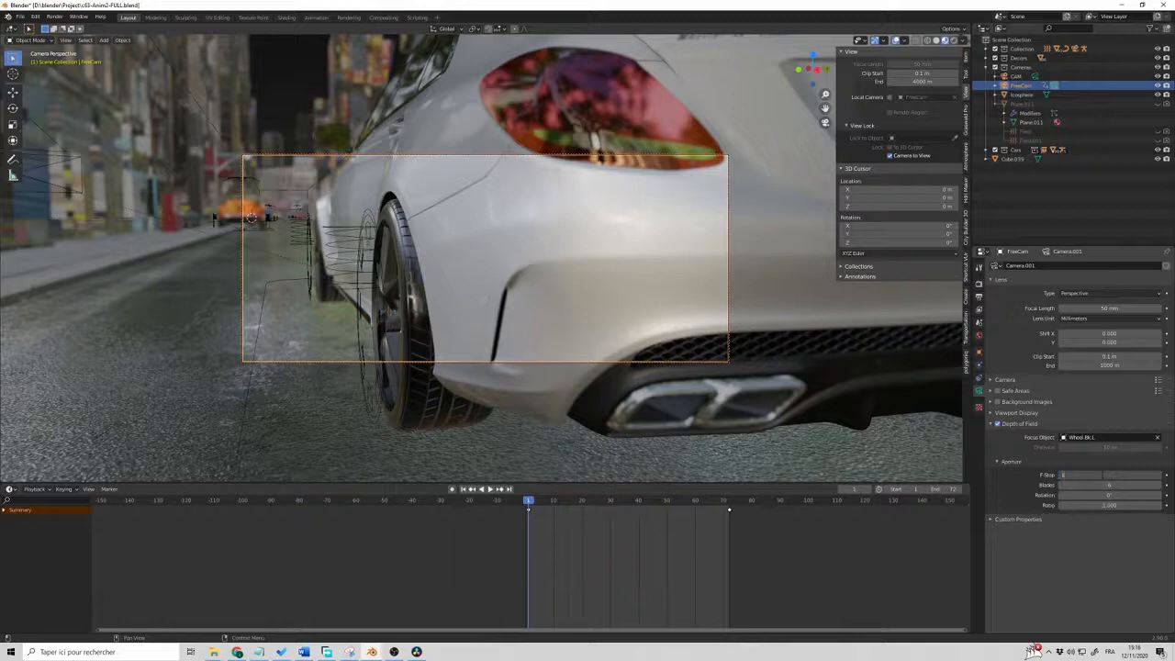
pyautogui.press('Return')
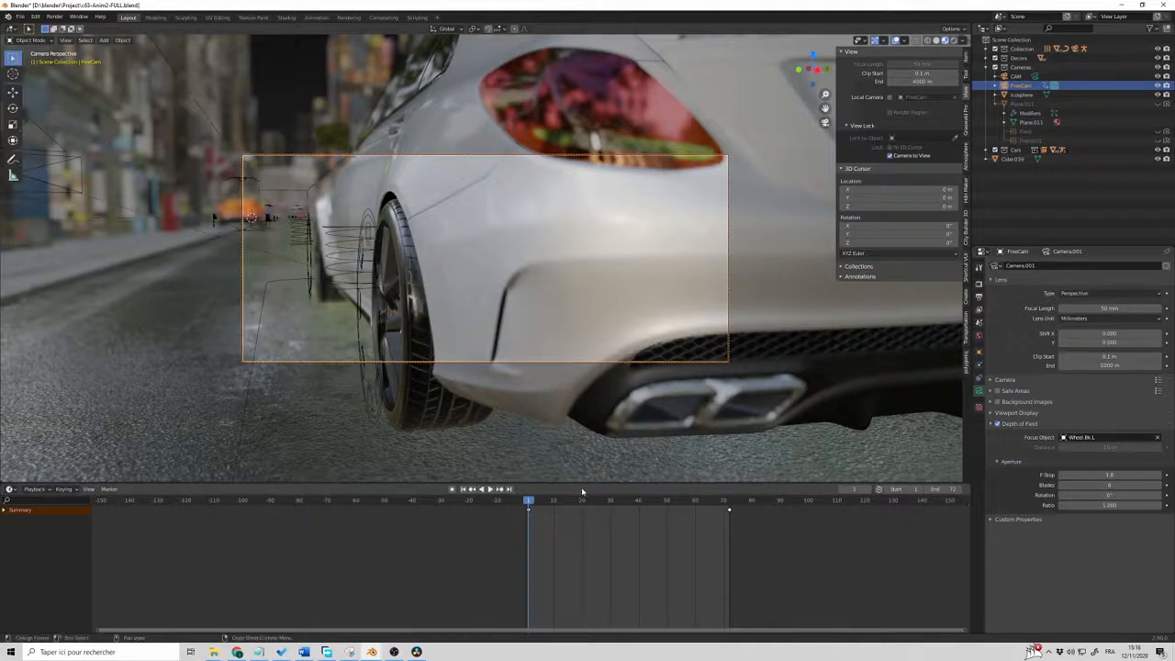
# Play the shot through the camera, go to frame 72, and show FreeCam's transform values
pyautogui.press('space')
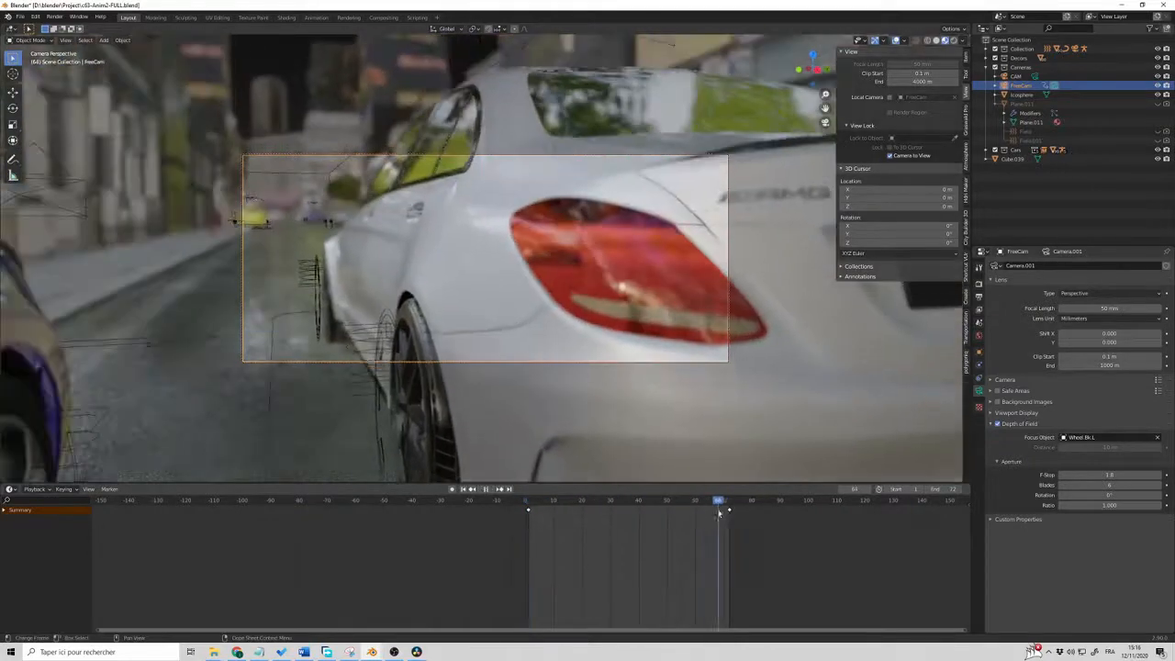
pyautogui.moveTo(719, 512); pyautogui.dragTo(730, 514)
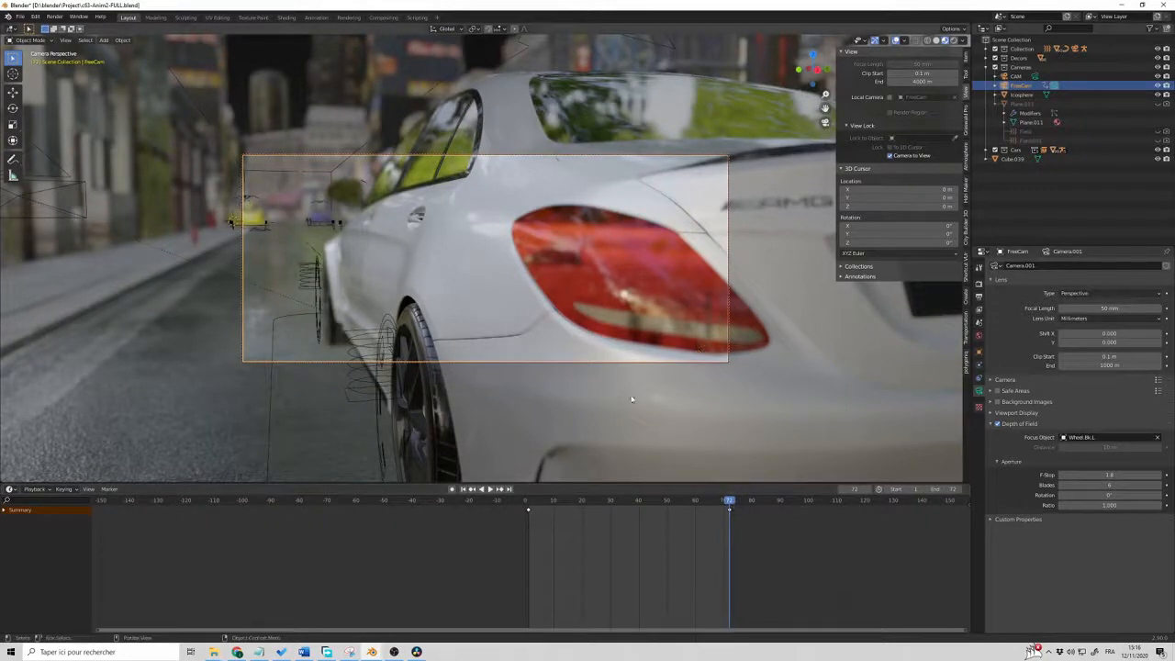
pyautogui.click(966, 73)
pyautogui.click(966, 56)
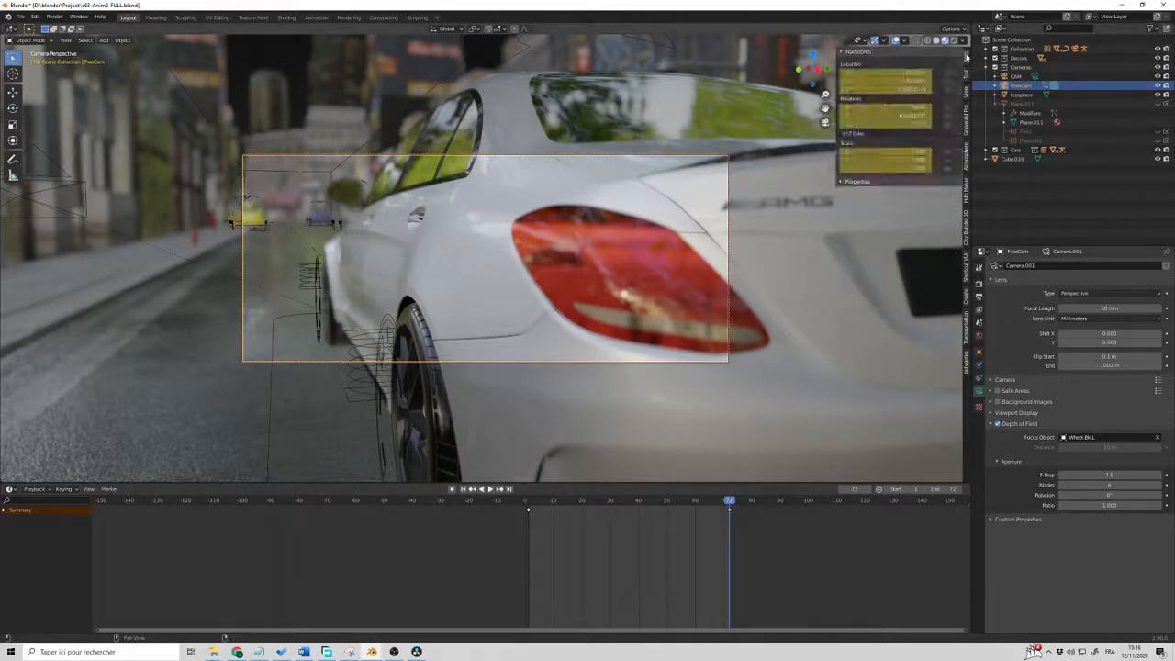
# Lock the camera to the view and reframe FreeCam at frame 72 on the white car's left rear corner and exhausts
pyautogui.click(966, 93)
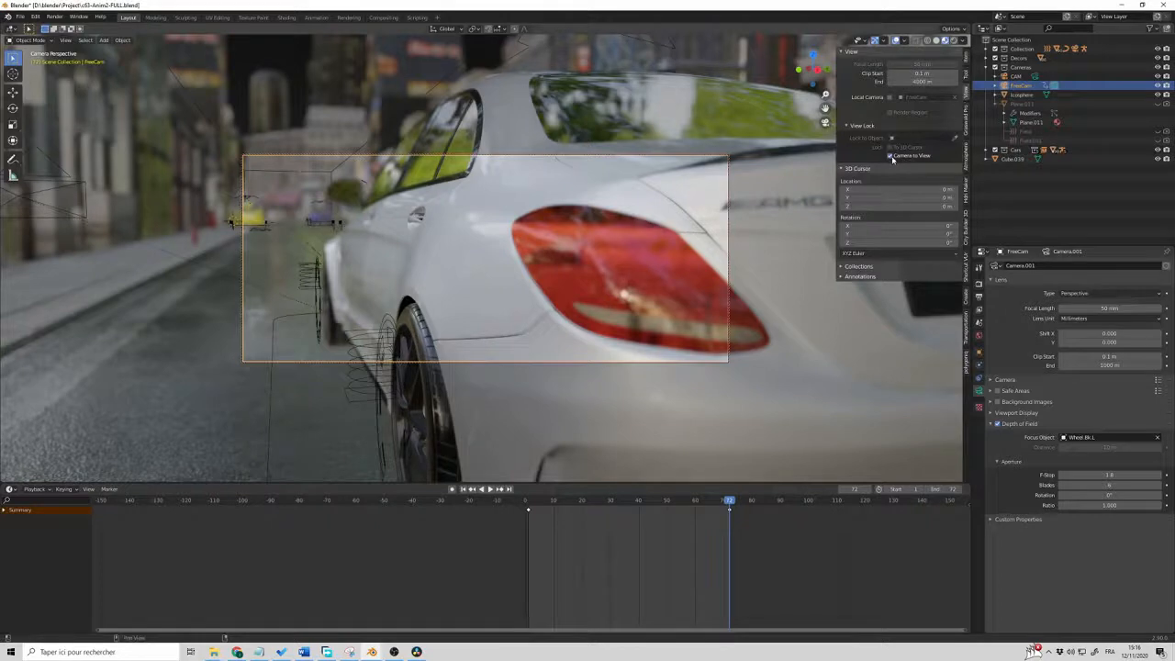
pyautogui.scroll(1, 608, 292)
pyautogui.scroll(-2, 608, 291)
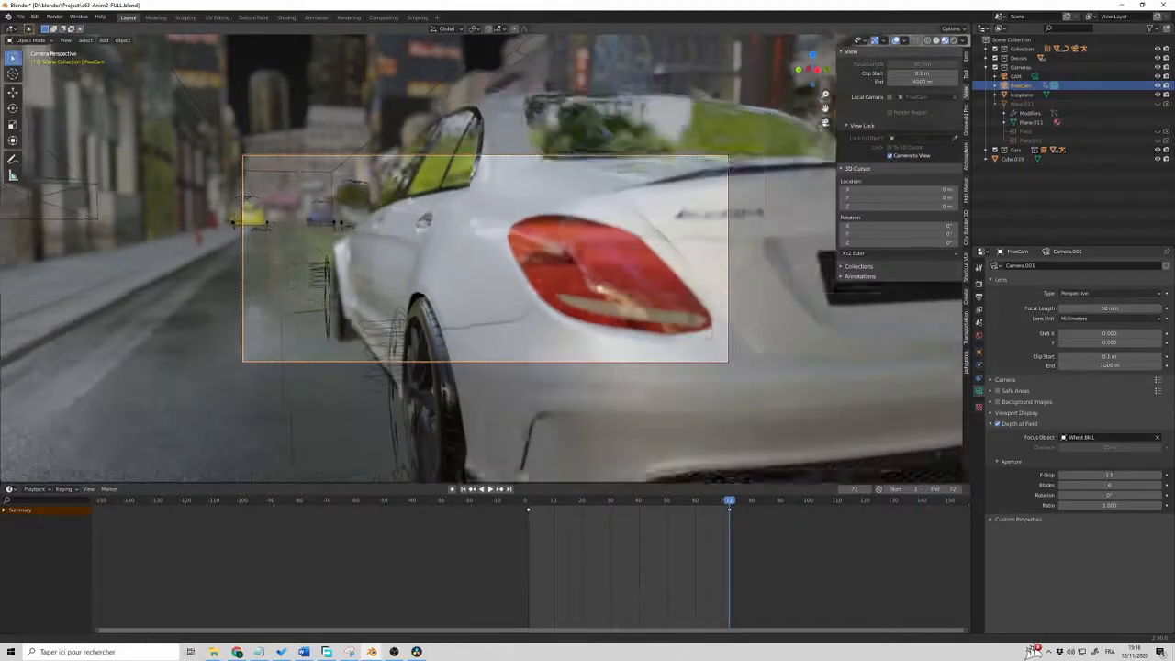
pyautogui.scroll(-5, 581, 144)
pyautogui.moveTo(601, 243); pyautogui.dragTo(766, 263, button='middle')
# Set the interpolation of FreeCam's start and end keyframes to Linear and play the shot
pyautogui.moveTo(751, 527); pyautogui.dragTo(526, 507)
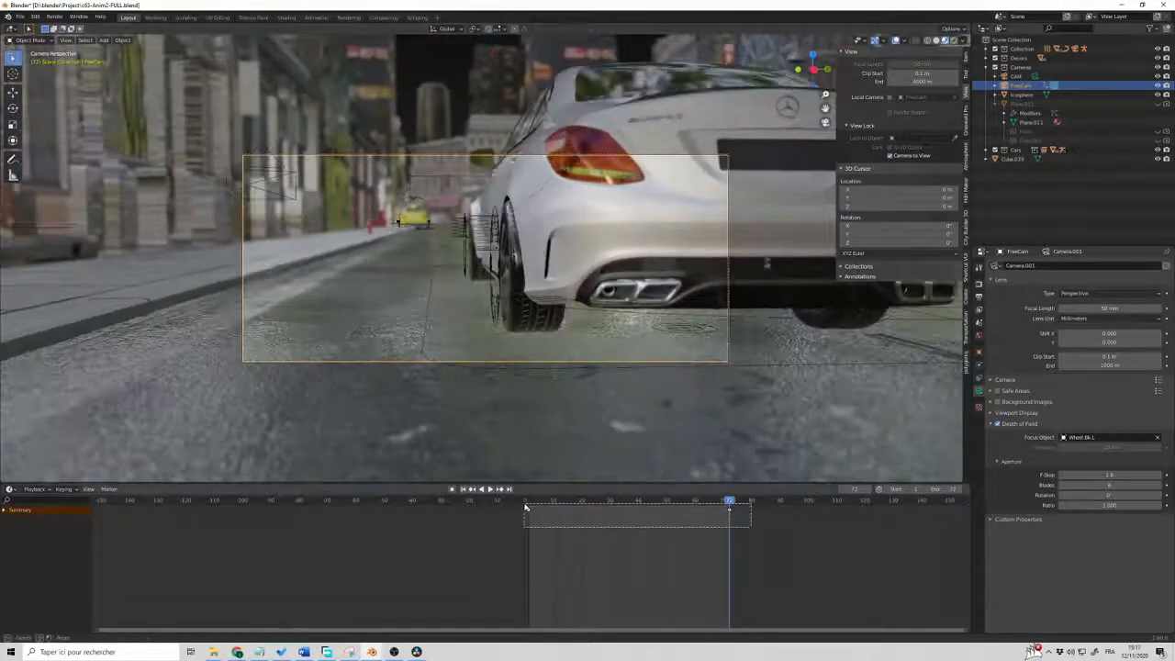
pyautogui.rightClick(525, 507)
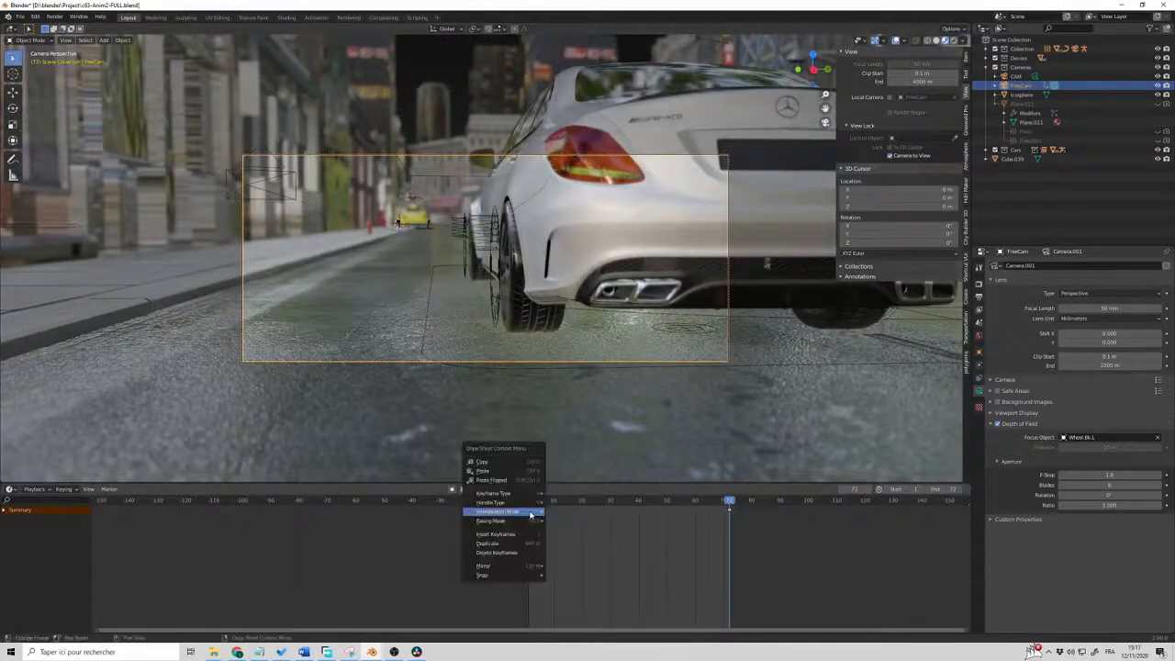
pyautogui.moveTo(537, 514)
pyautogui.click(562, 532)
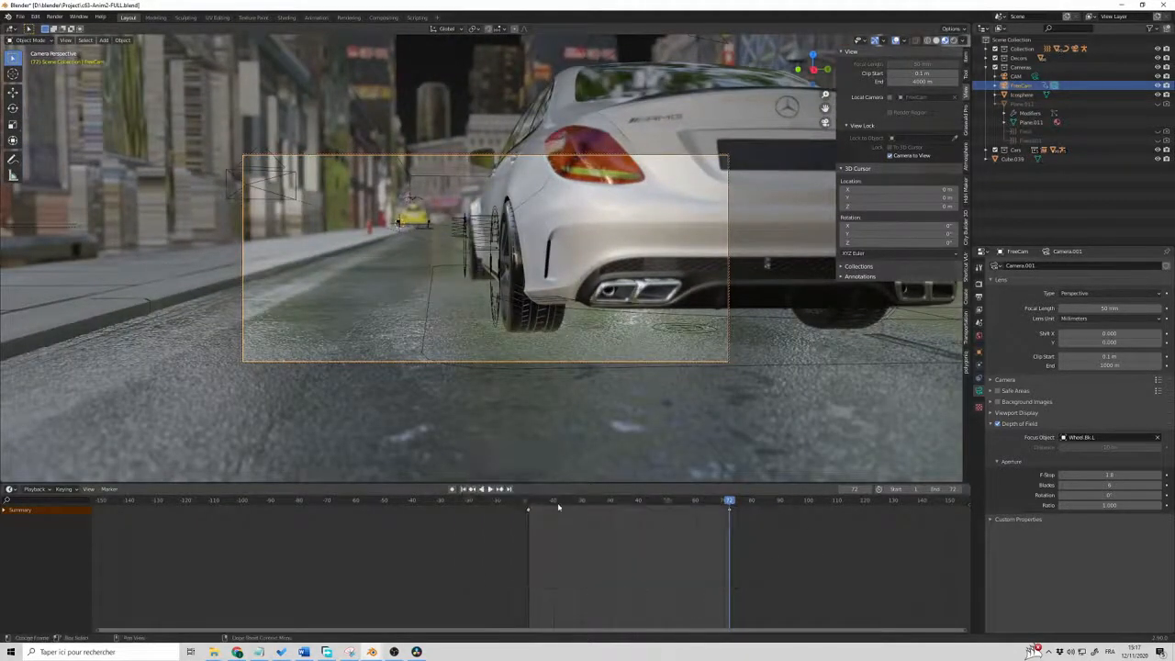
pyautogui.press('space')
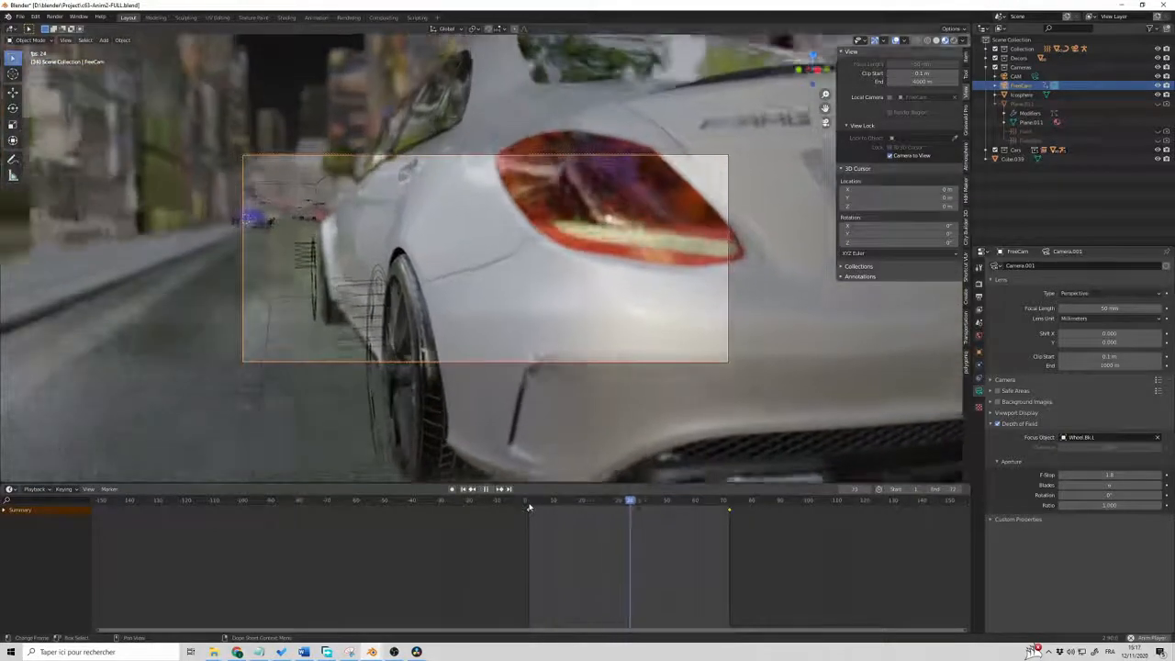
pyautogui.press('Escape')
pyautogui.moveTo(663, 405); pyautogui.dragTo(569, 388, button='middle')
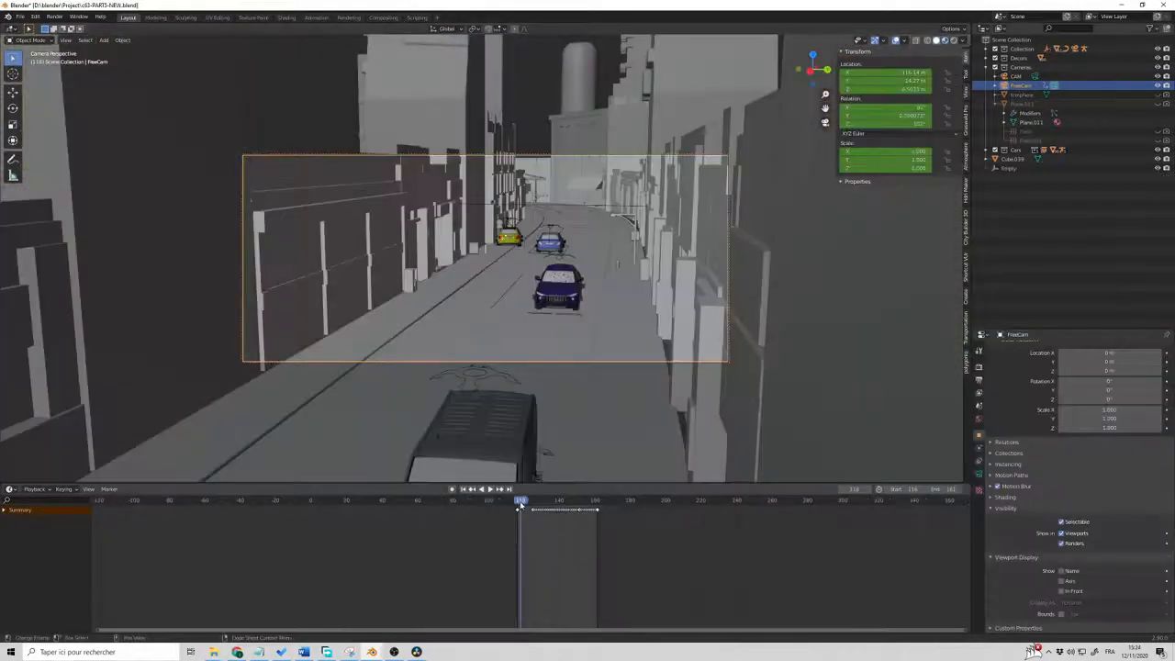
# Play the street shot up to frame 121 and insert a Location, Rotation & Scale keyframe for FreeCam there
pyautogui.moveTo(520, 502); pyautogui.dragTo(520, 503)
pyautogui.press('space')
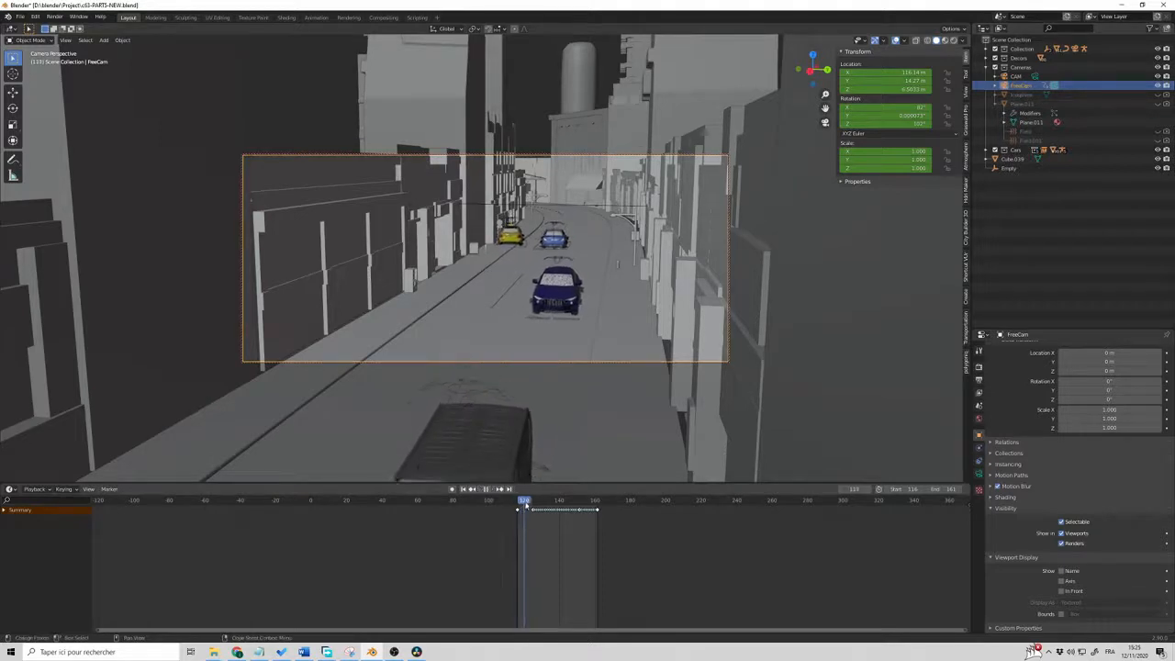
pyautogui.press('space')
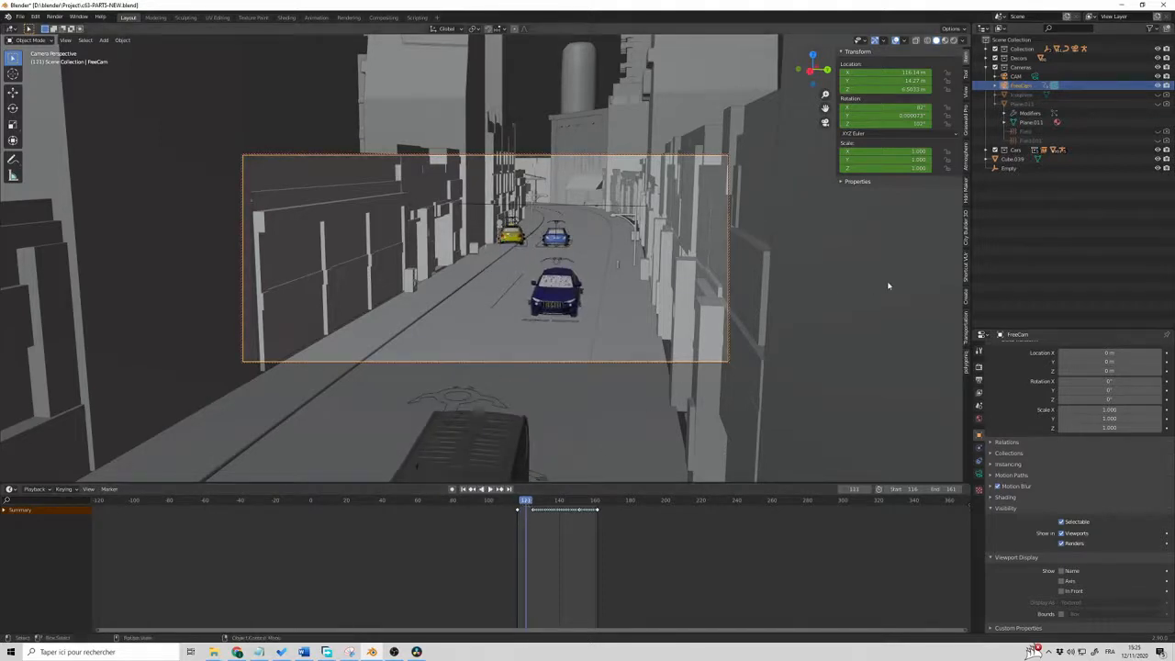
pyautogui.press('i')
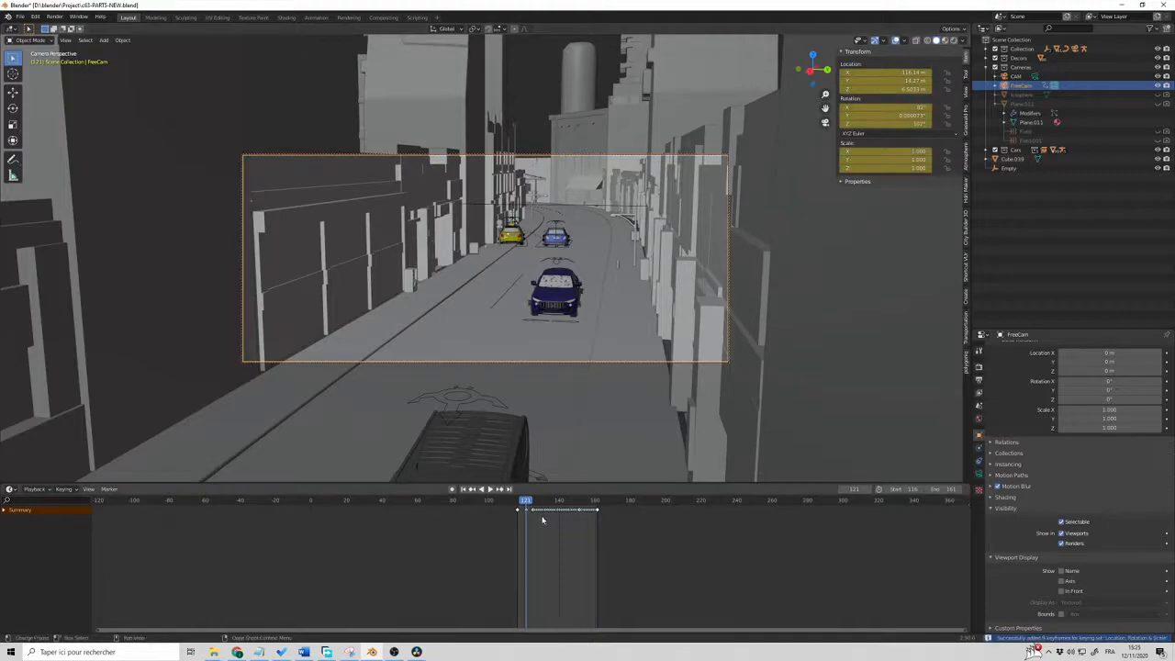
# Play the shot, then delete all of FreeCam's keyframes after the one at frame 116
pyautogui.press('space')
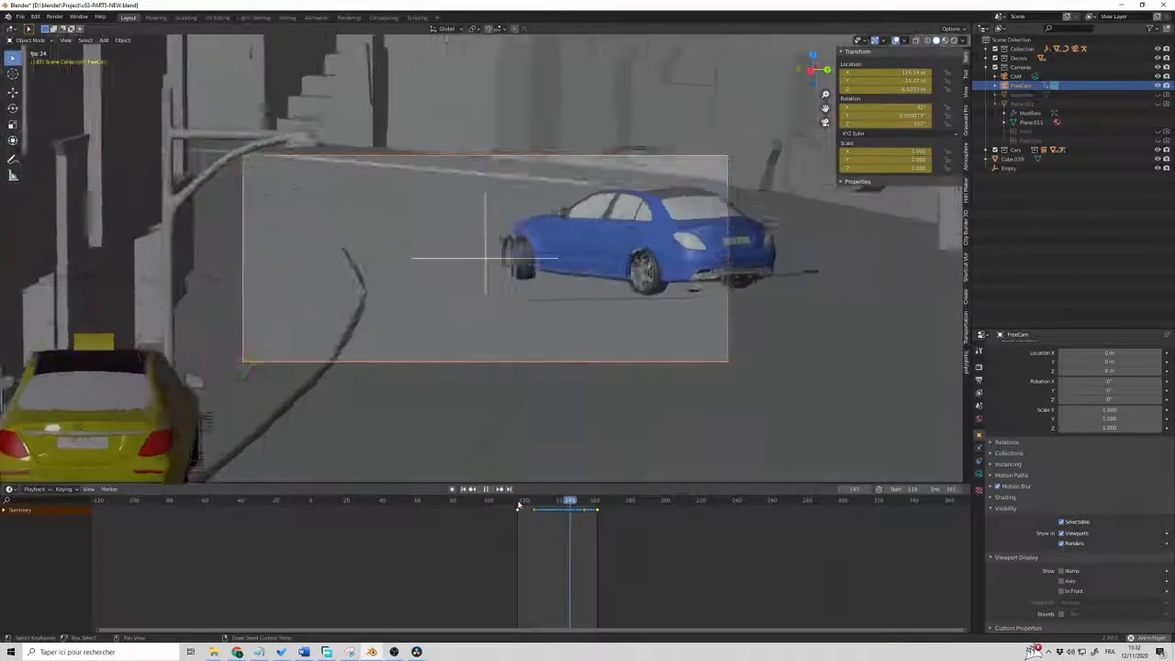
pyautogui.press('Escape')
pyautogui.moveTo(624, 520); pyautogui.dragTo(526, 506)
pyautogui.press('x')
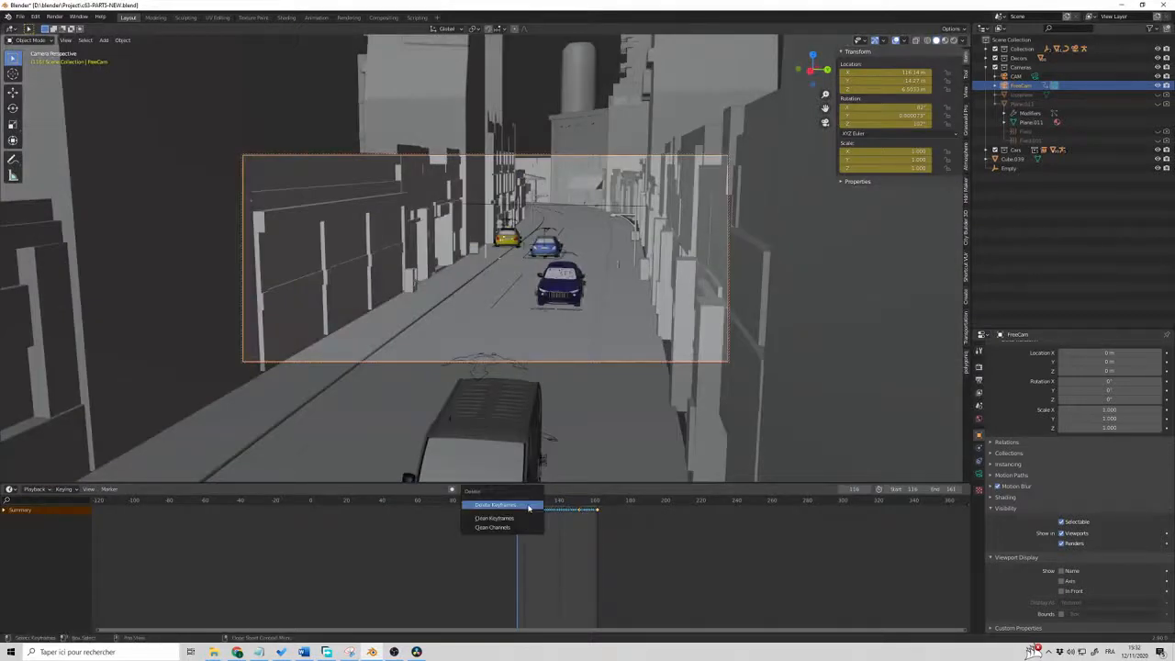
pyautogui.click(527, 507)
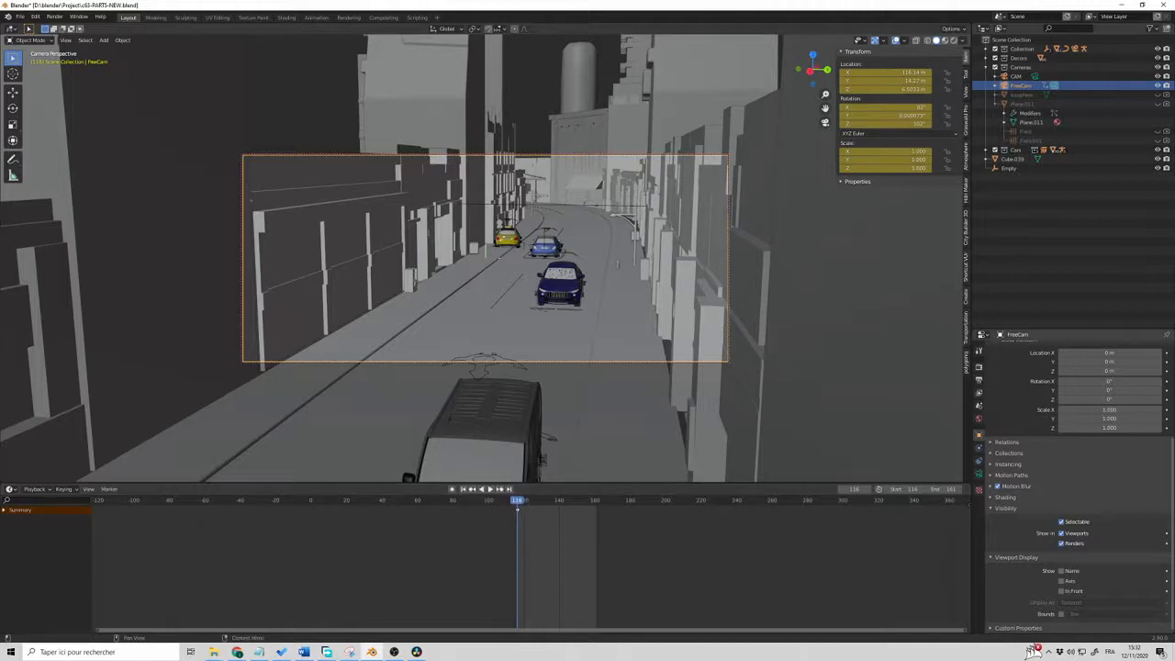
# Play from frame 116 to frame 125 and keyframe FreeCam's focal length there
pyautogui.click(1034, 649)
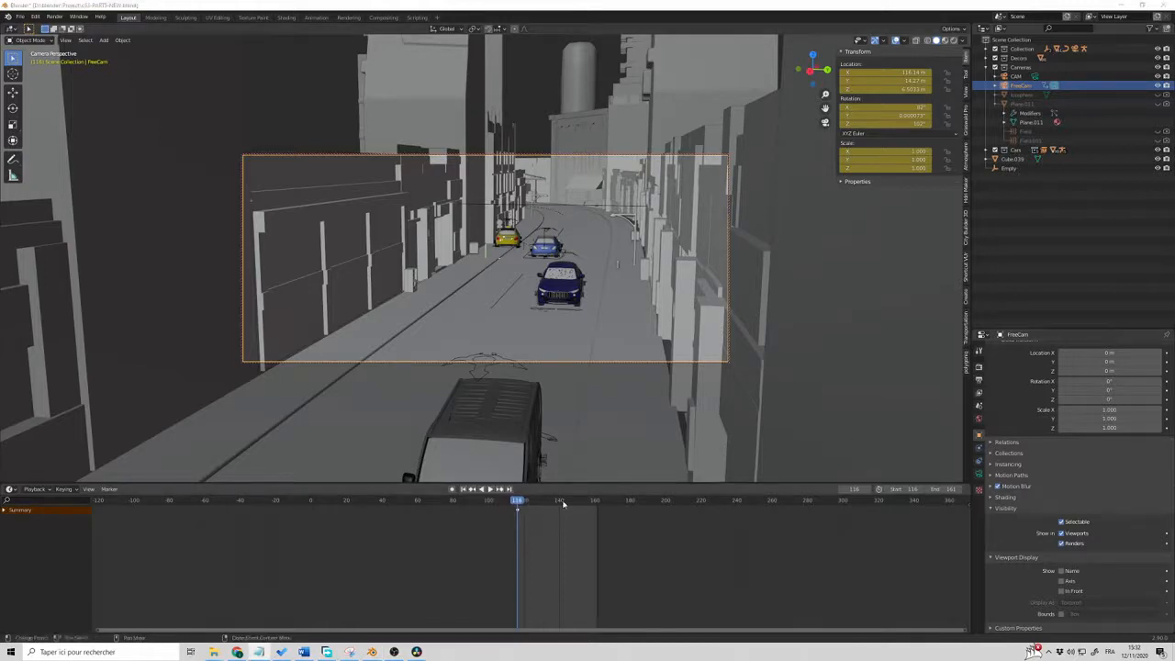
pyautogui.click(518, 503)
pyautogui.press('space')
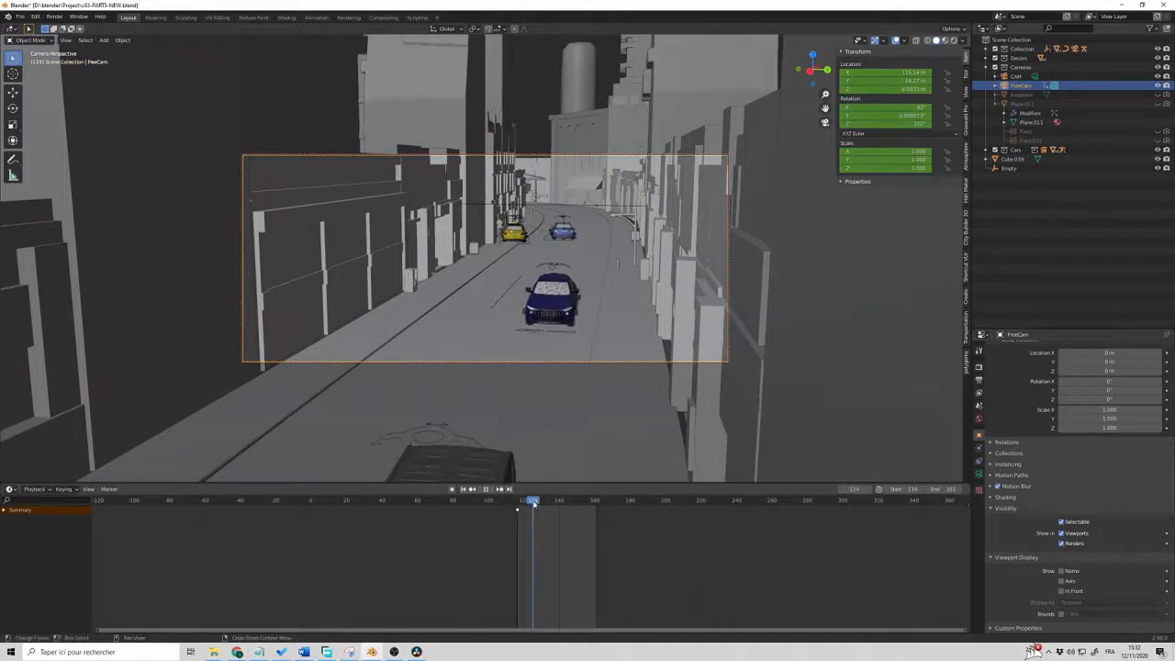
pyautogui.press('space')
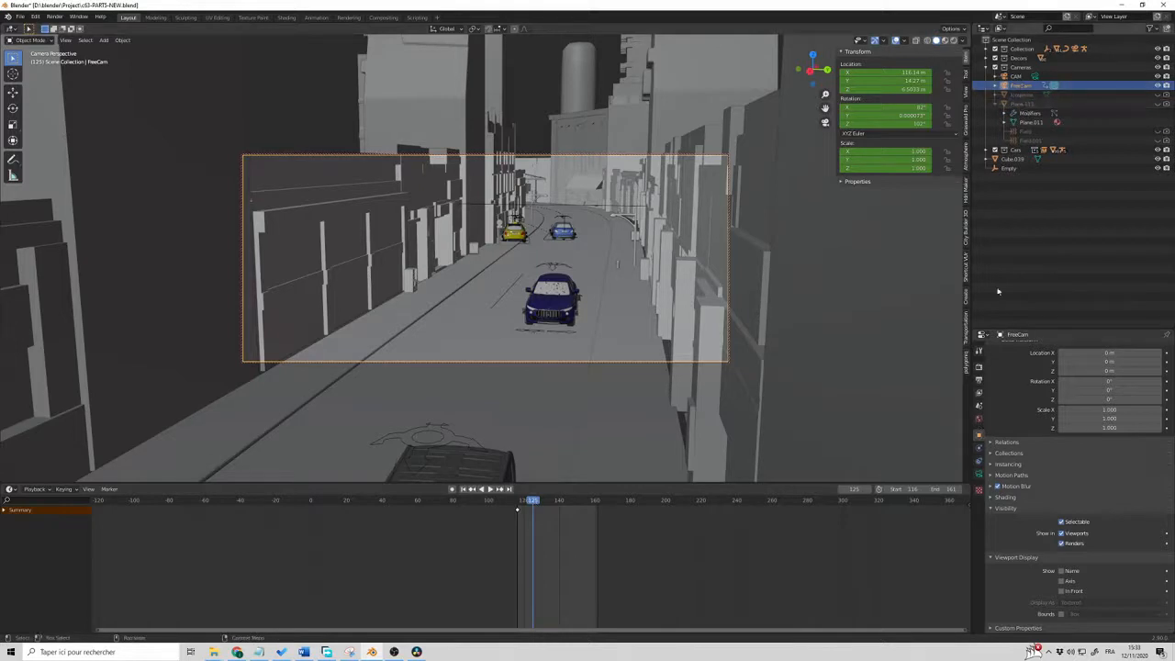
pyautogui.click(979, 474)
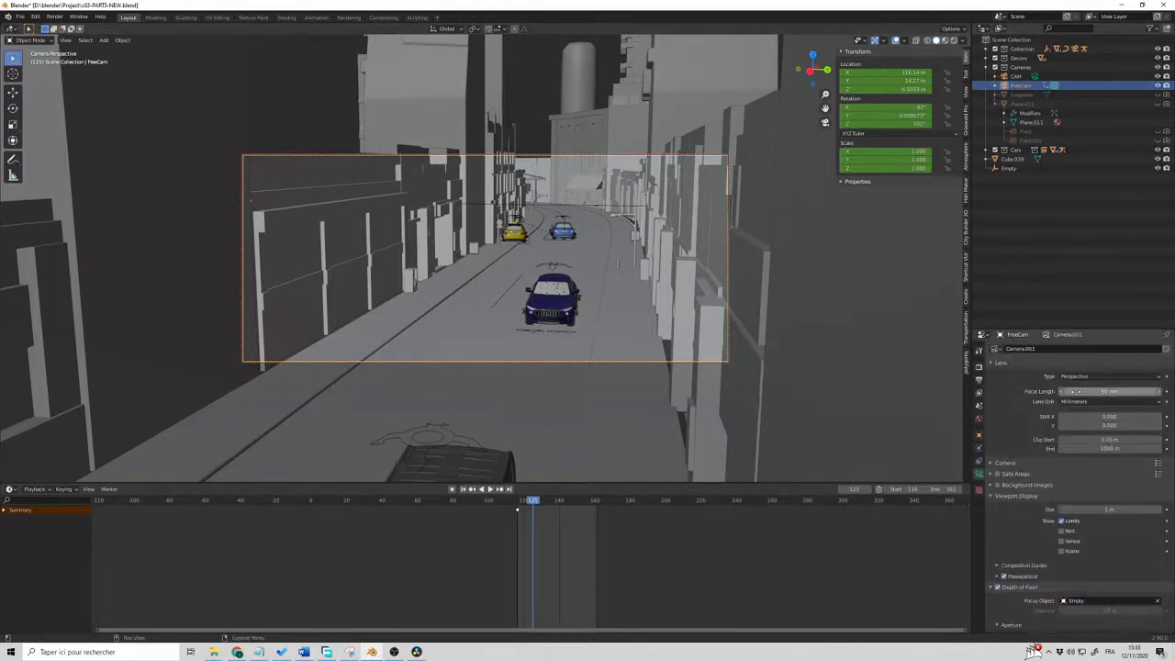
pyautogui.click(1069, 391)
pyautogui.click(1016, 386)
pyautogui.press('i')
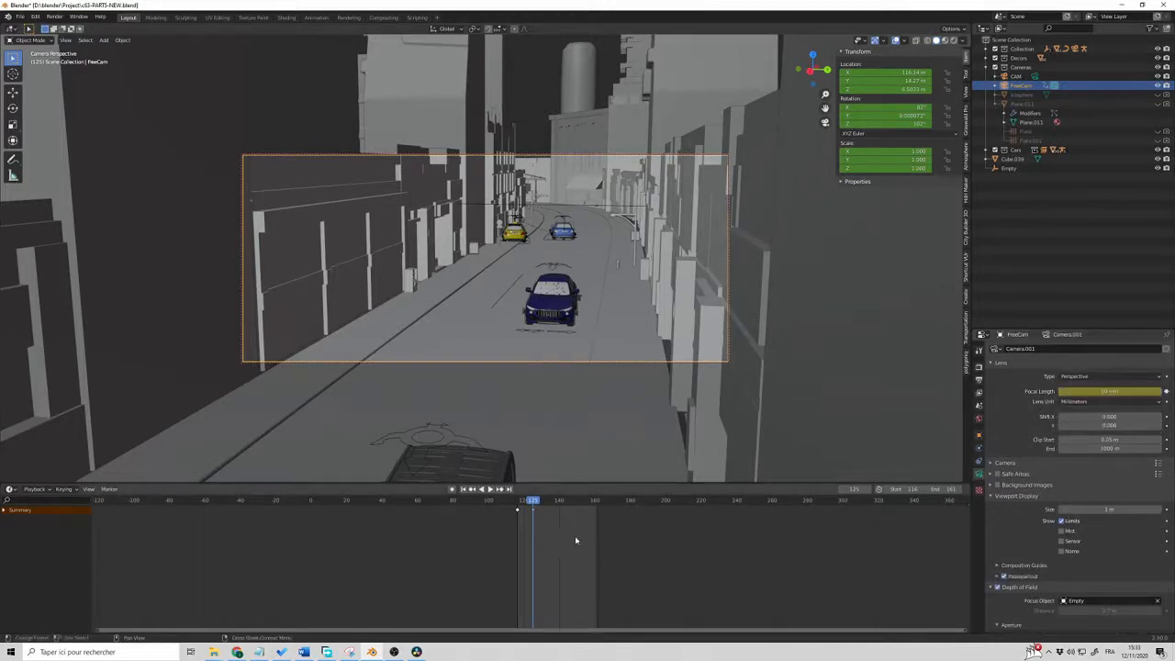
# Set FreeCam's focal length to 400 mm at frame 161, keyframe it, and shift the zoomed camera's framing
pyautogui.moveTo(536, 504); pyautogui.dragTo(597, 502)
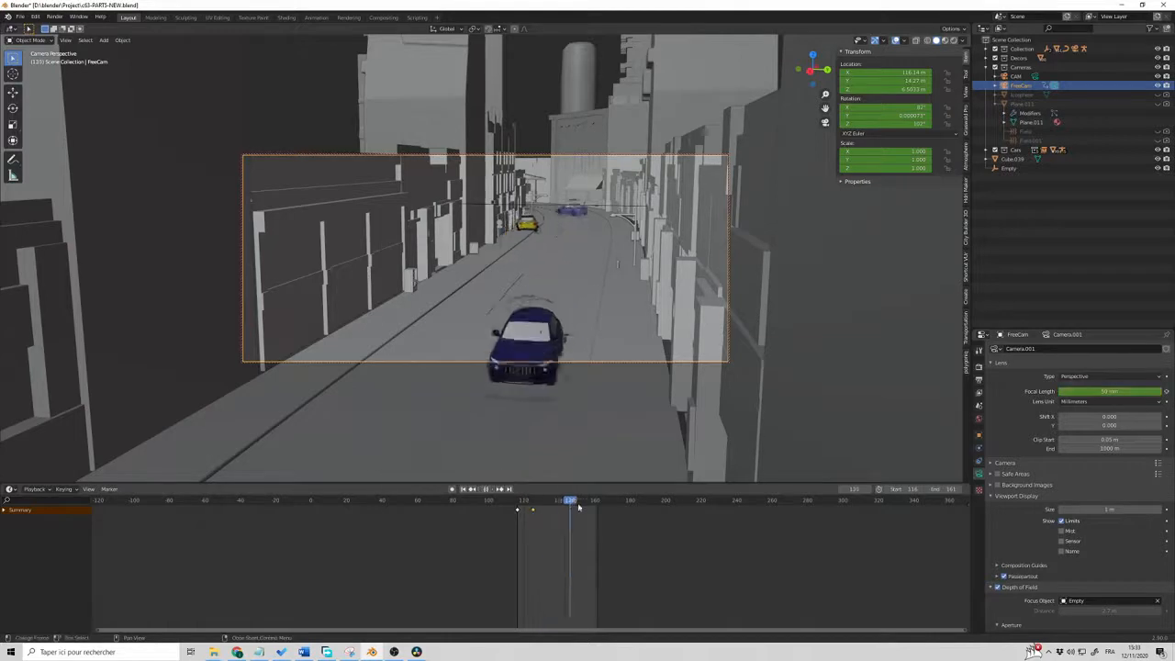
pyautogui.click(1086, 390)
pyautogui.write('80')
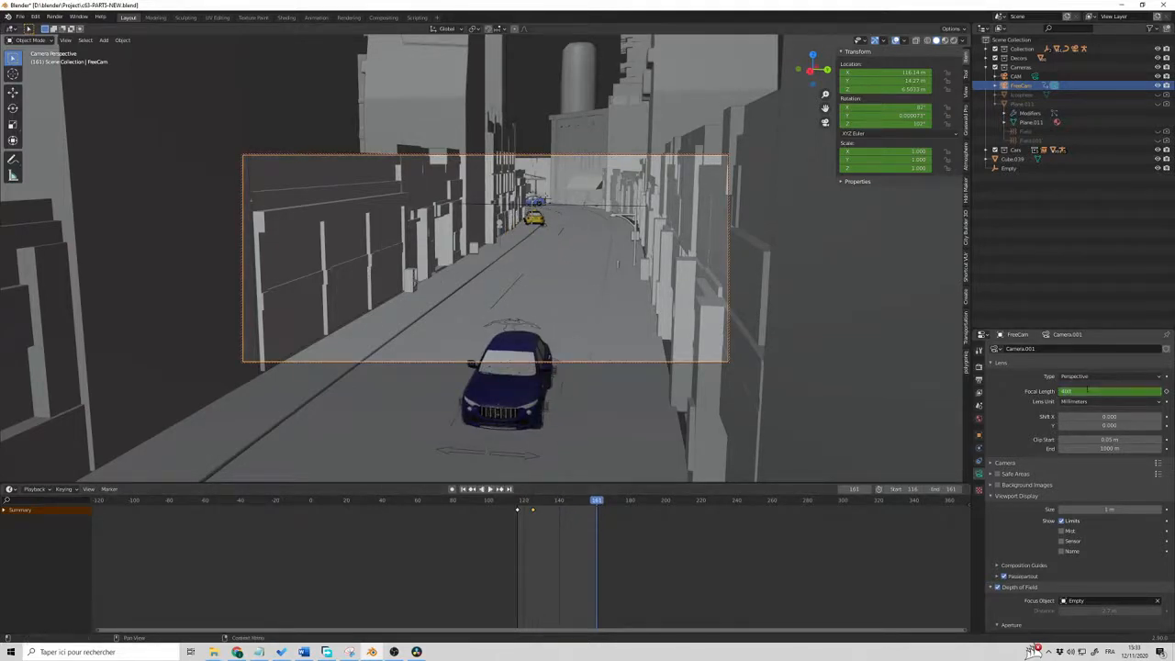
pyautogui.press('Return')
pyautogui.press('i')
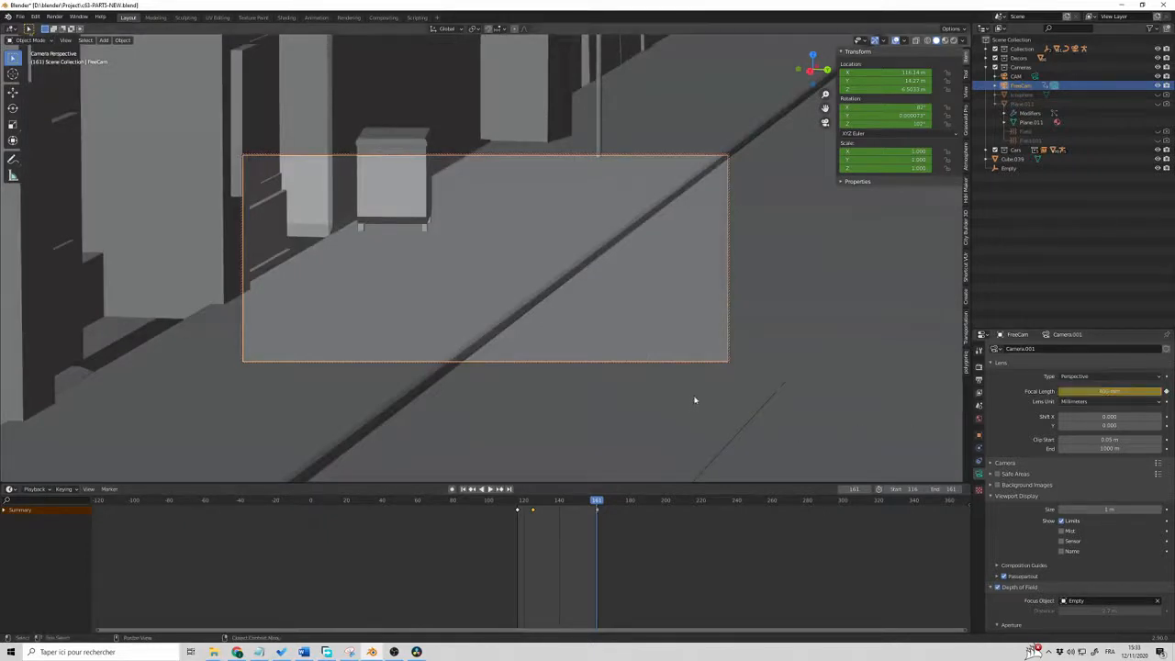
pyautogui.keyDown('shift'); pyautogui.moveTo(642, 272); pyautogui.dragTo(503, 313, button='middle'); pyautogui.keyUp('shift')
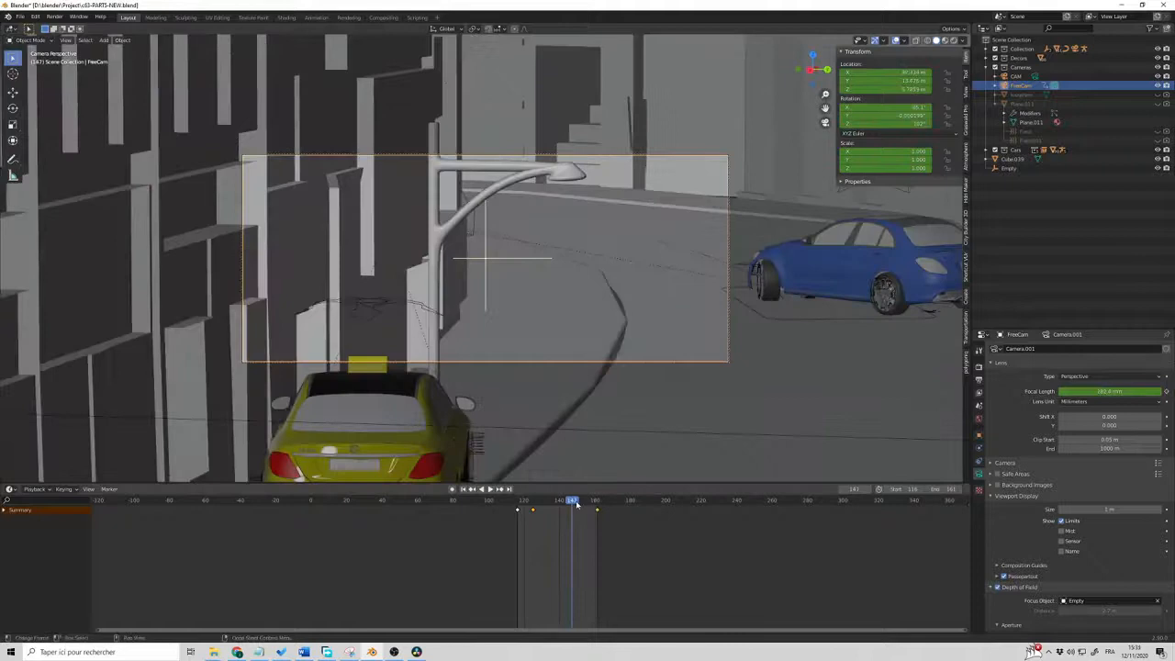
# Reframe FreeCam at frame 151 so the blue car fills the camera frame, and insert a Location, Rotation & Scale keyframe
pyautogui.press('space')
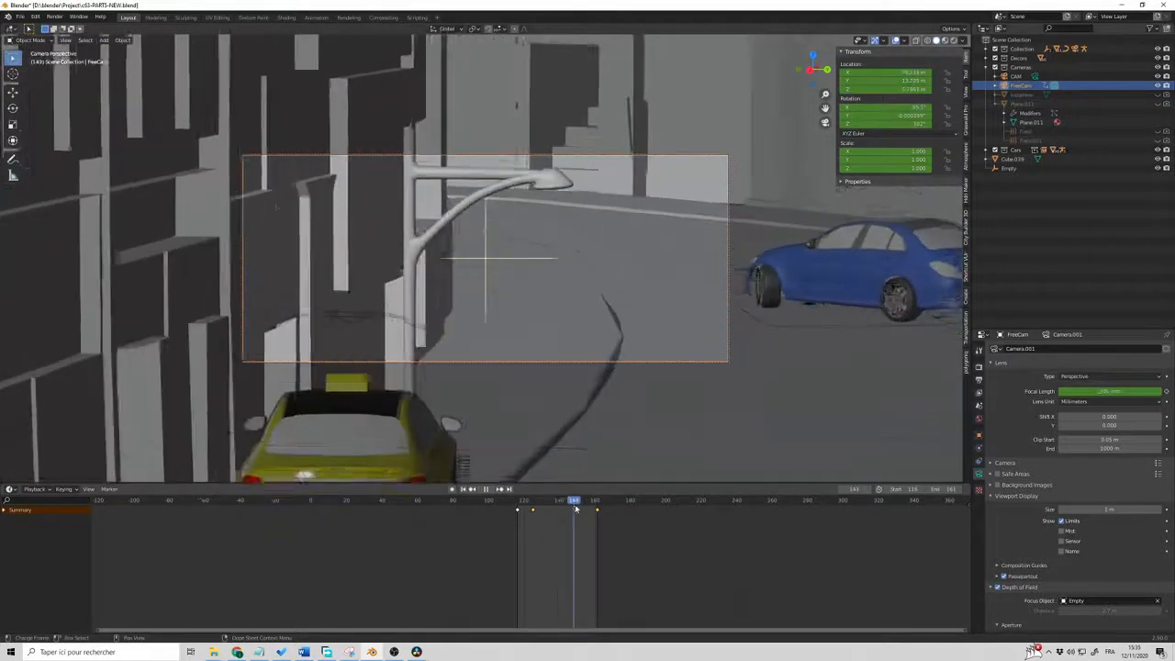
pyautogui.press('space')
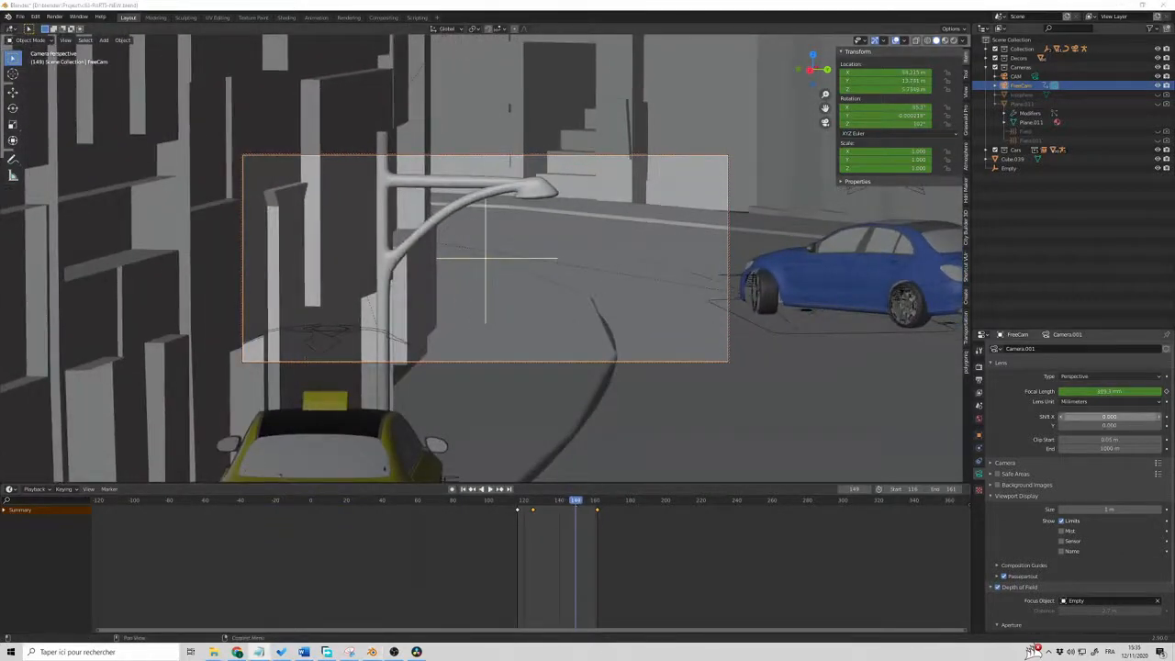
pyautogui.click(579, 507)
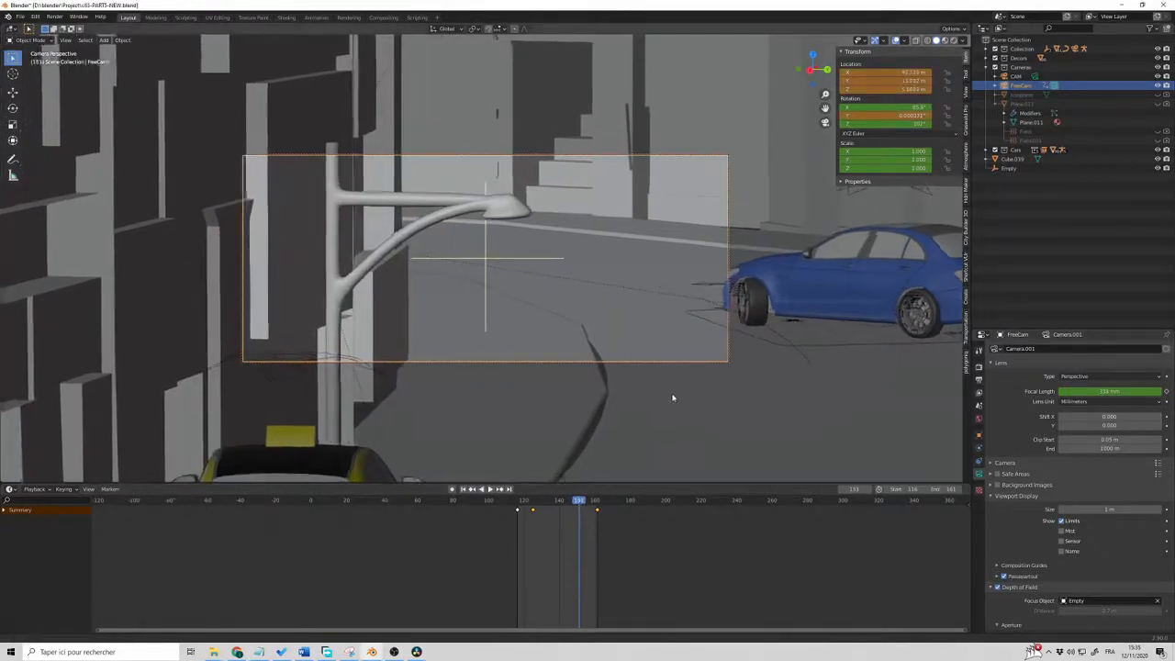
pyautogui.keyDown('shift'); pyautogui.moveTo(673, 397); pyautogui.dragTo(433, 388, button='middle'); pyautogui.keyUp('shift')
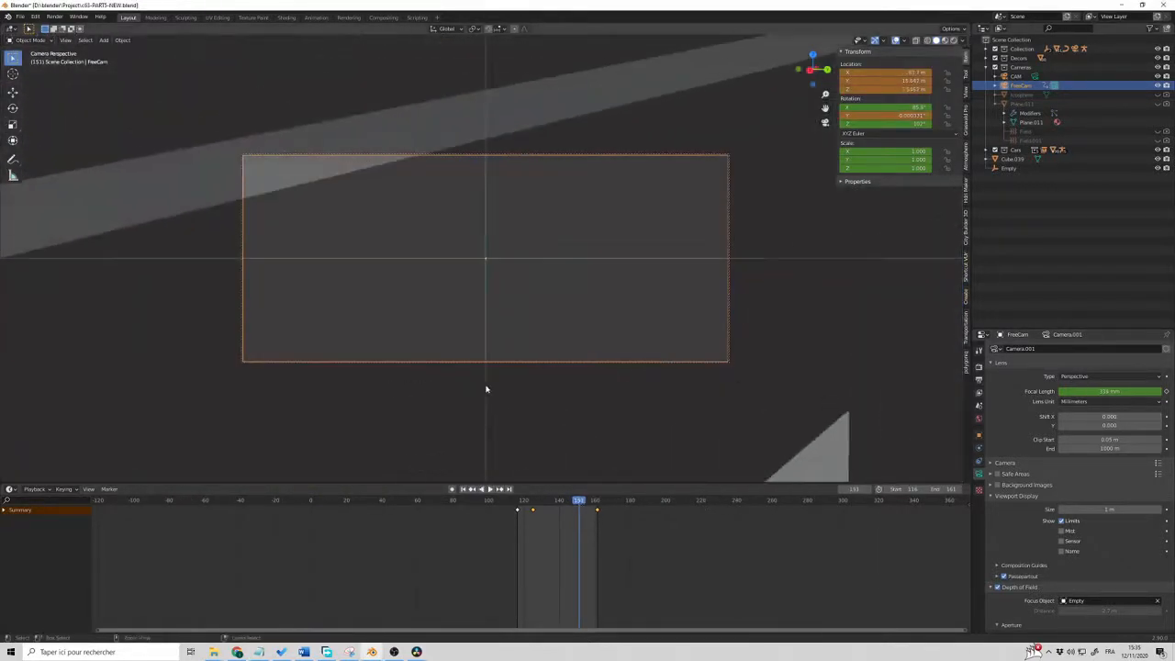
pyautogui.hotkey('ctrl', 'z')
pyautogui.hotkey('ctrl', 'z')
pyautogui.keyDown('shift'); pyautogui.moveTo(496, 367); pyautogui.dragTo(426, 369, button='middle'); pyautogui.keyUp('shift')
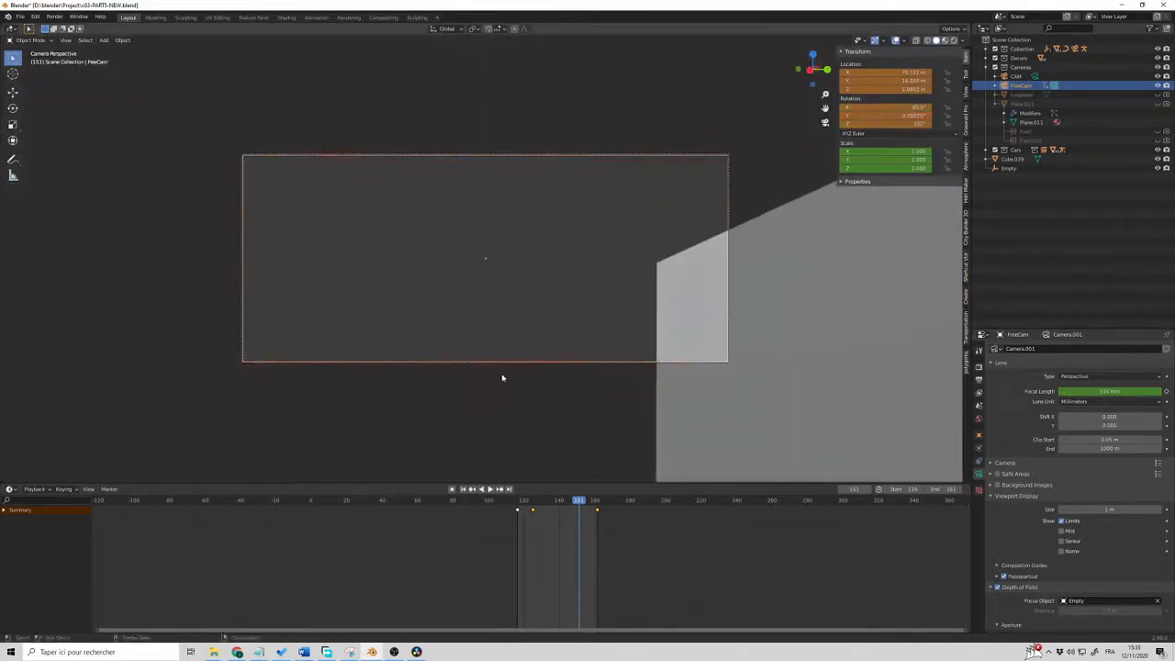
pyautogui.scroll(3, 504, 367)
pyautogui.keyDown('shift'); pyautogui.moveTo(511, 334); pyautogui.dragTo(373, 330, button='middle'); pyautogui.keyUp('shift')
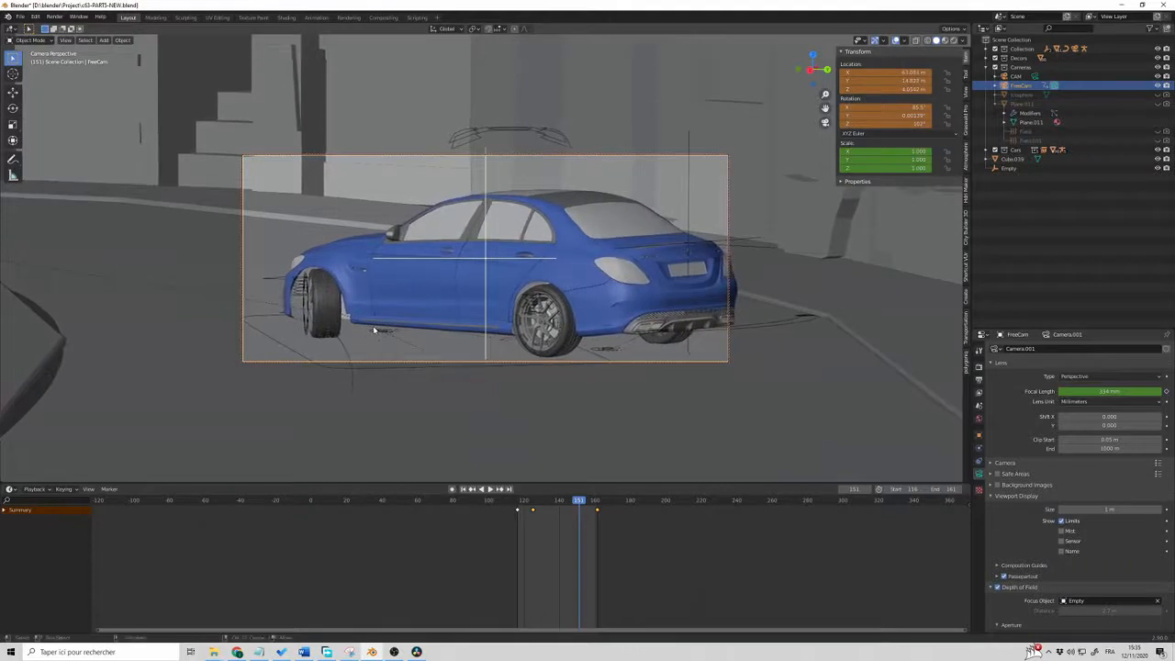
pyautogui.press('i')
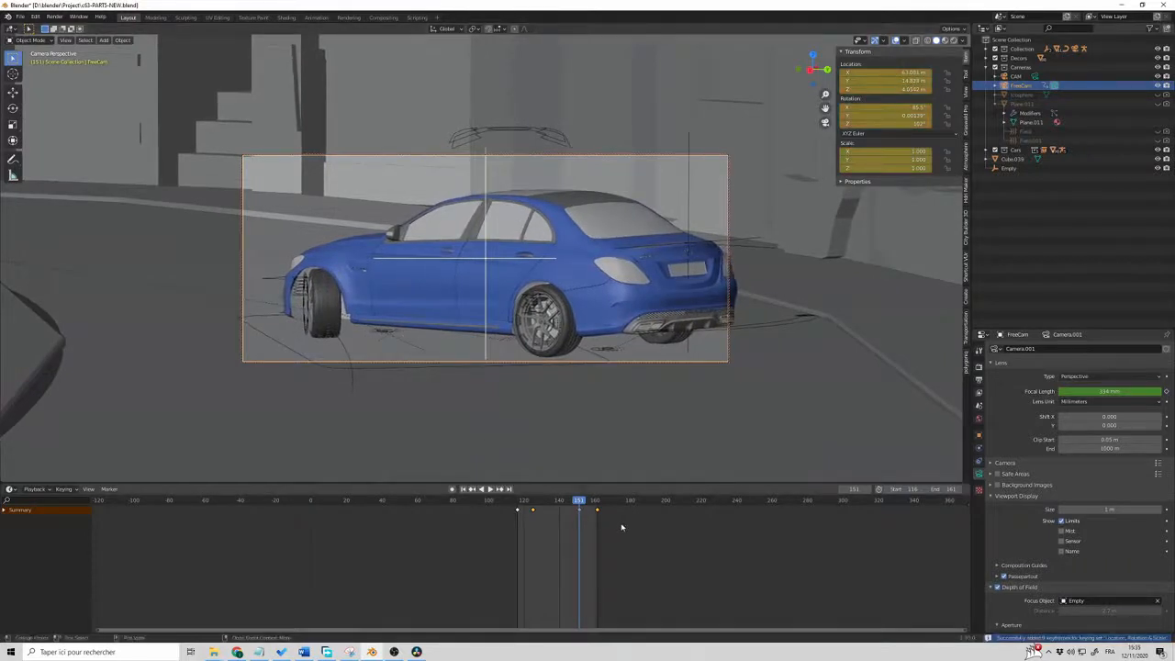
# Set the interpolation of FreeCam's location and focal-length keyframes to Linear and play the zoom shot
pyautogui.rightClick(521, 510)
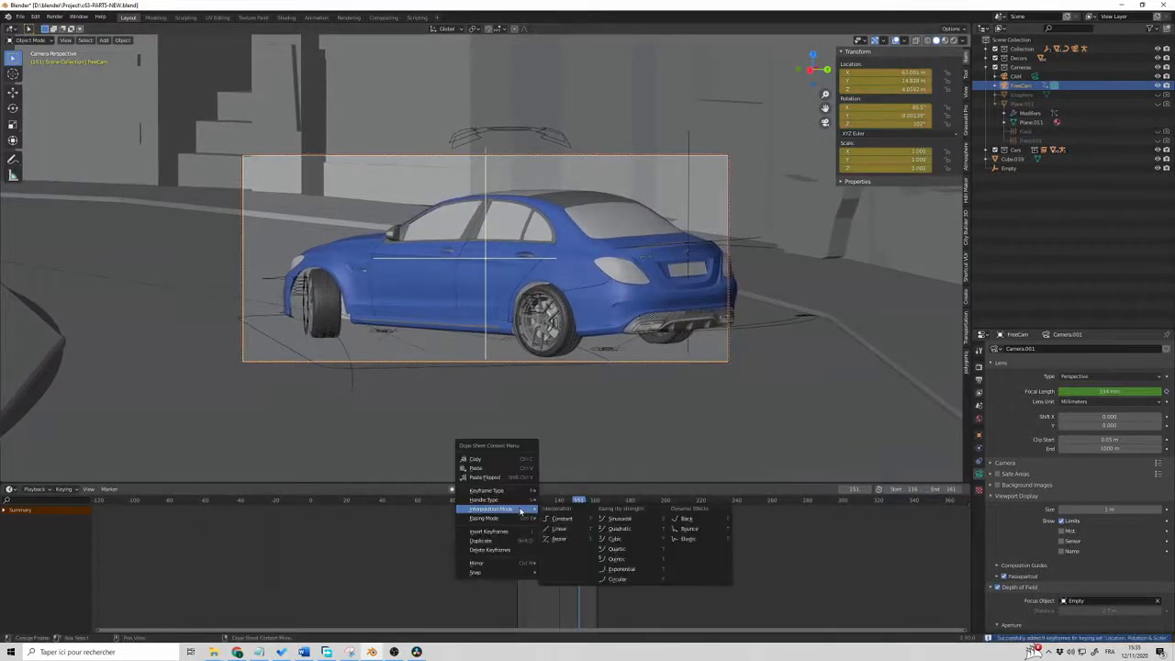
pyautogui.click(565, 532)
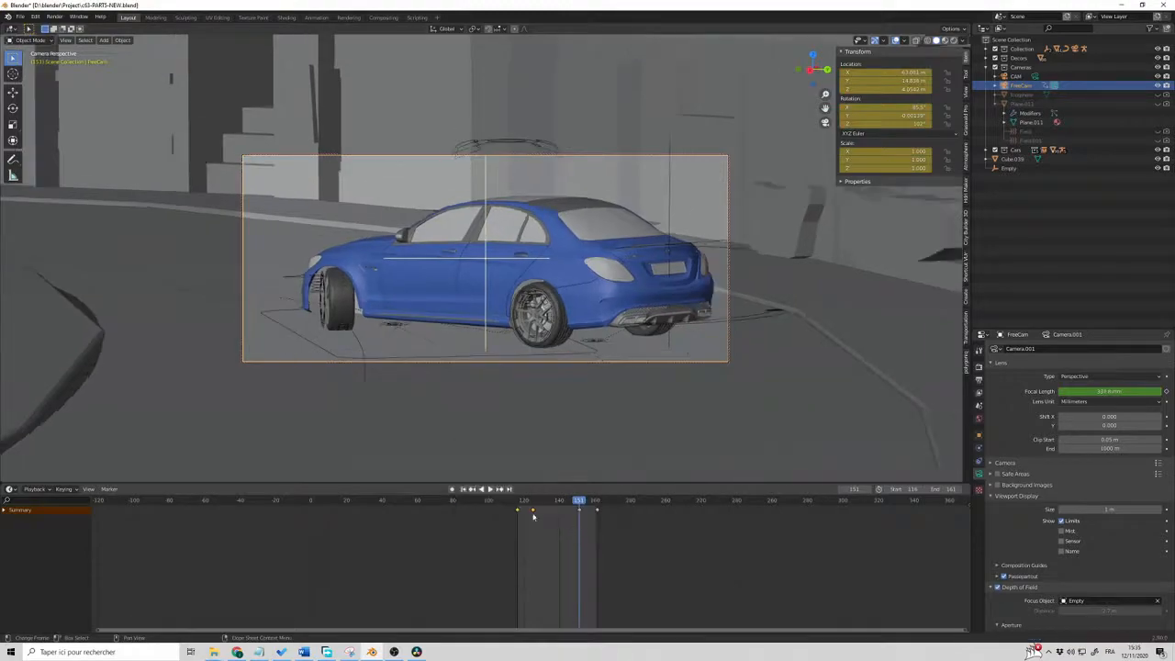
pyautogui.press('space')
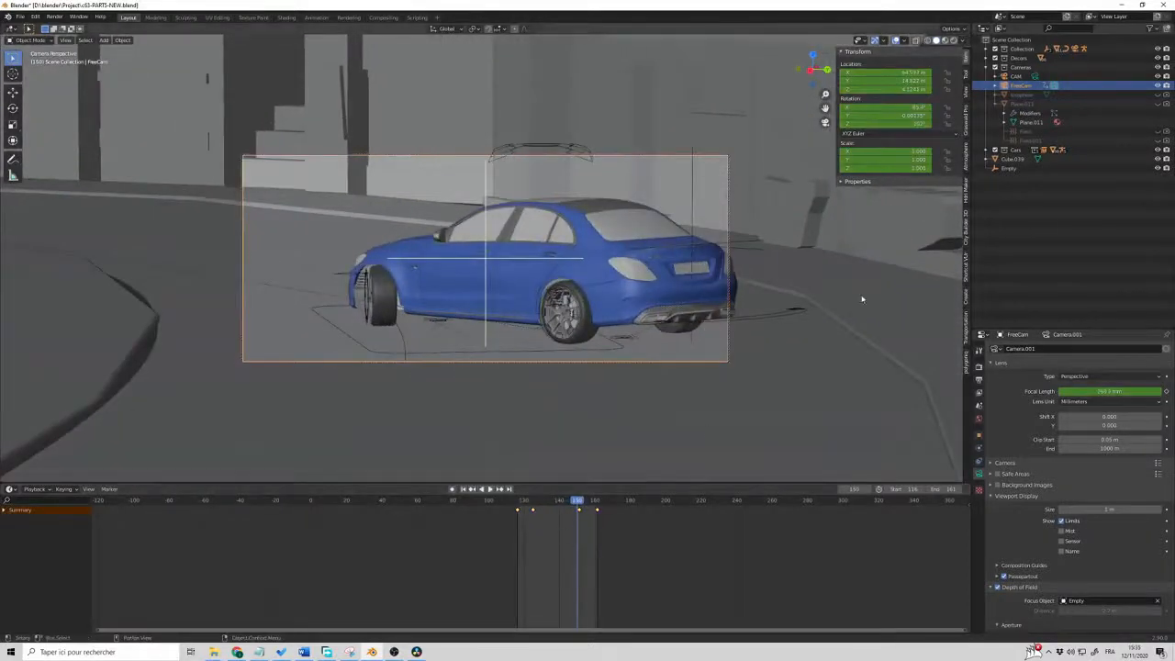
# Split the 3D viewport into two side-by-side areas, stop playback at frame 128, and turn the new area into a Graph Editor
pyautogui.moveTo(969, 25); pyautogui.dragTo(531, 349)
pyautogui.press('space')
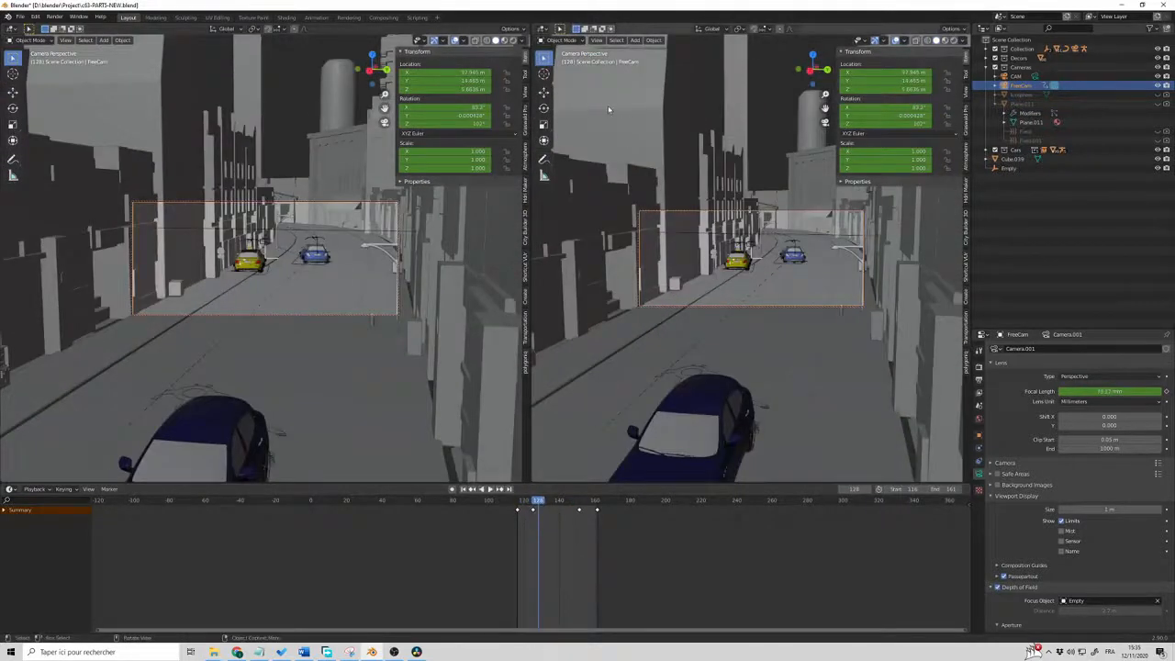
pyautogui.click(545, 31)
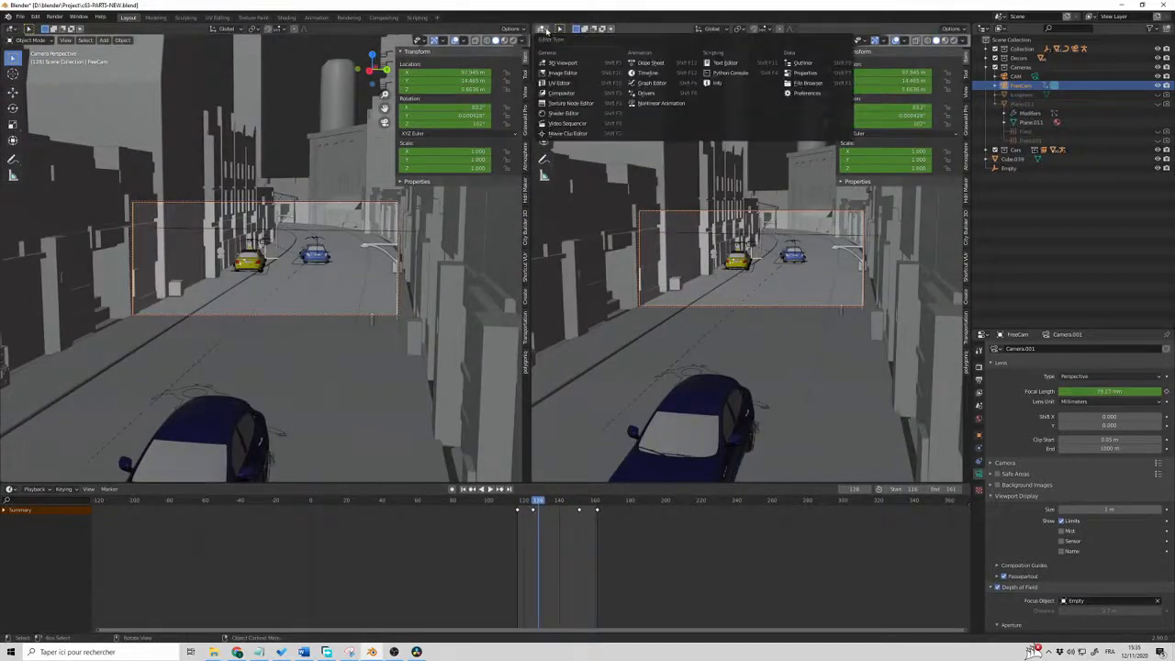
pyautogui.click(651, 86)
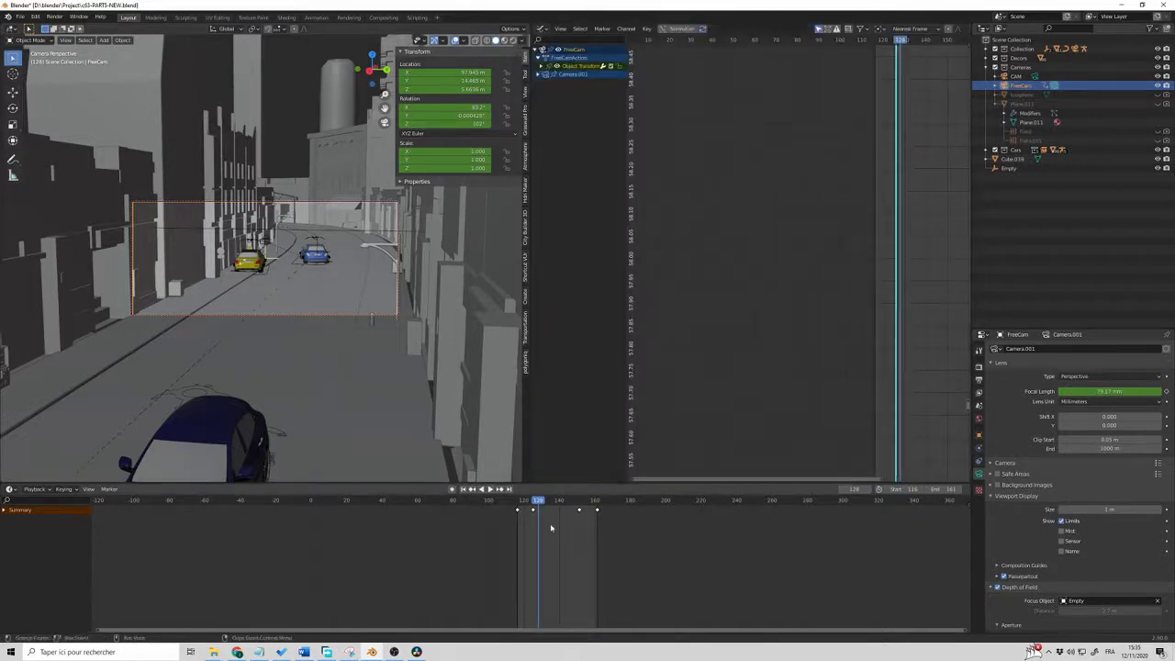
# Sample FreeCam's keyframes so every frame between them gets its own keyframe, and play back part of the shot
pyautogui.click(647, 28)
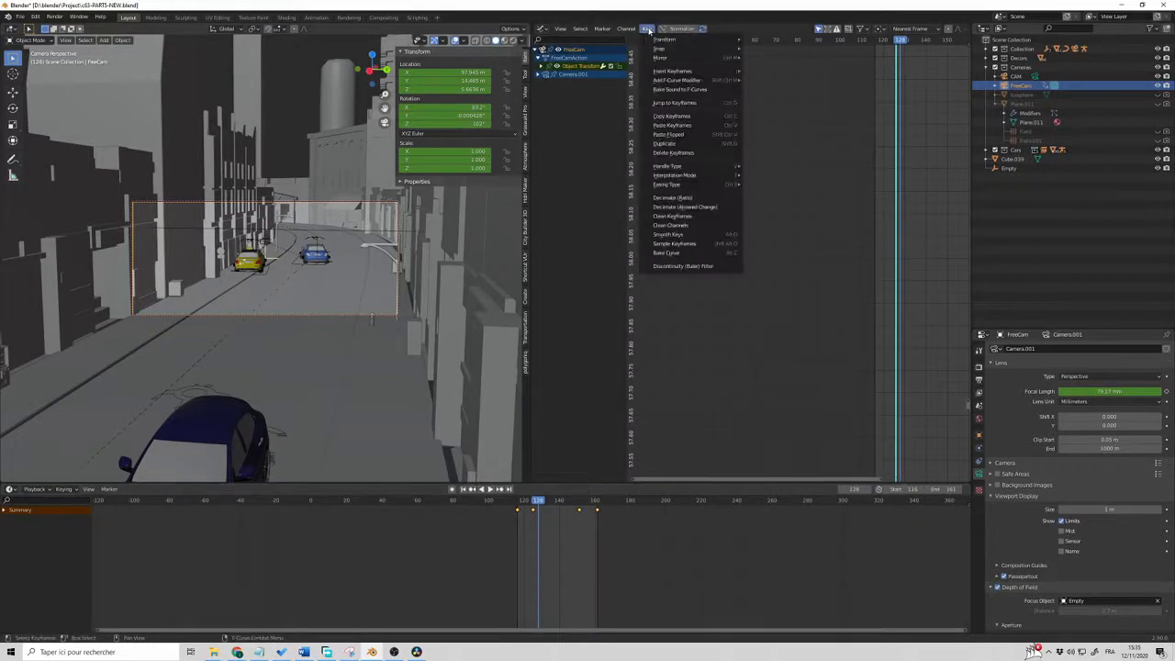
pyautogui.click(682, 244)
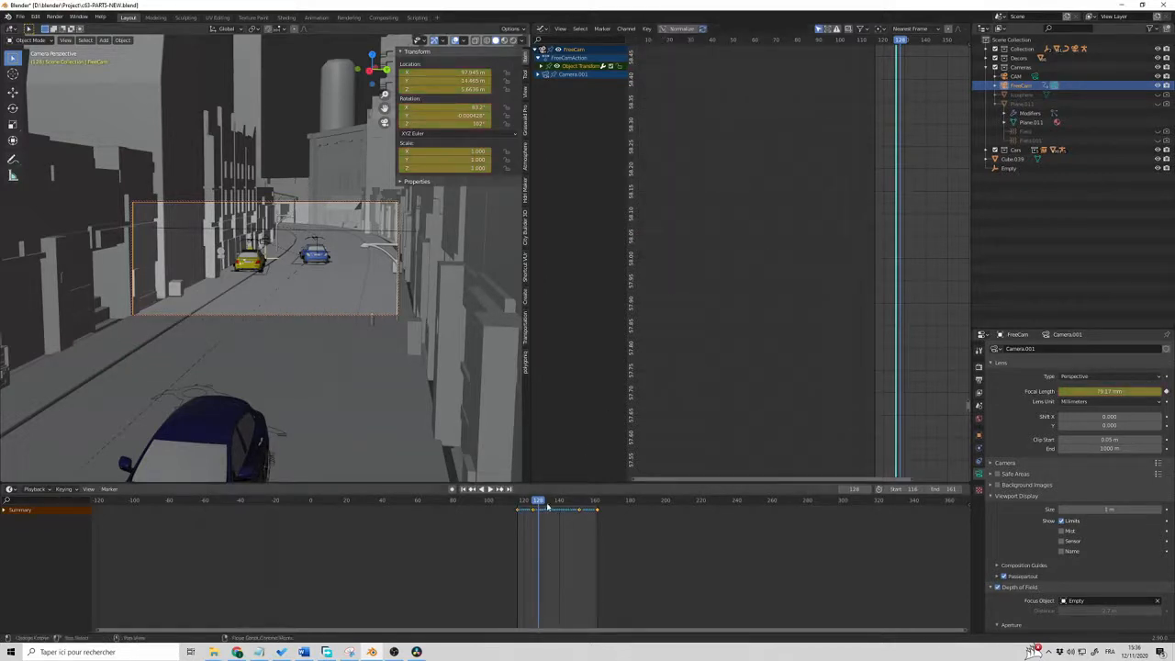
pyautogui.press('space')
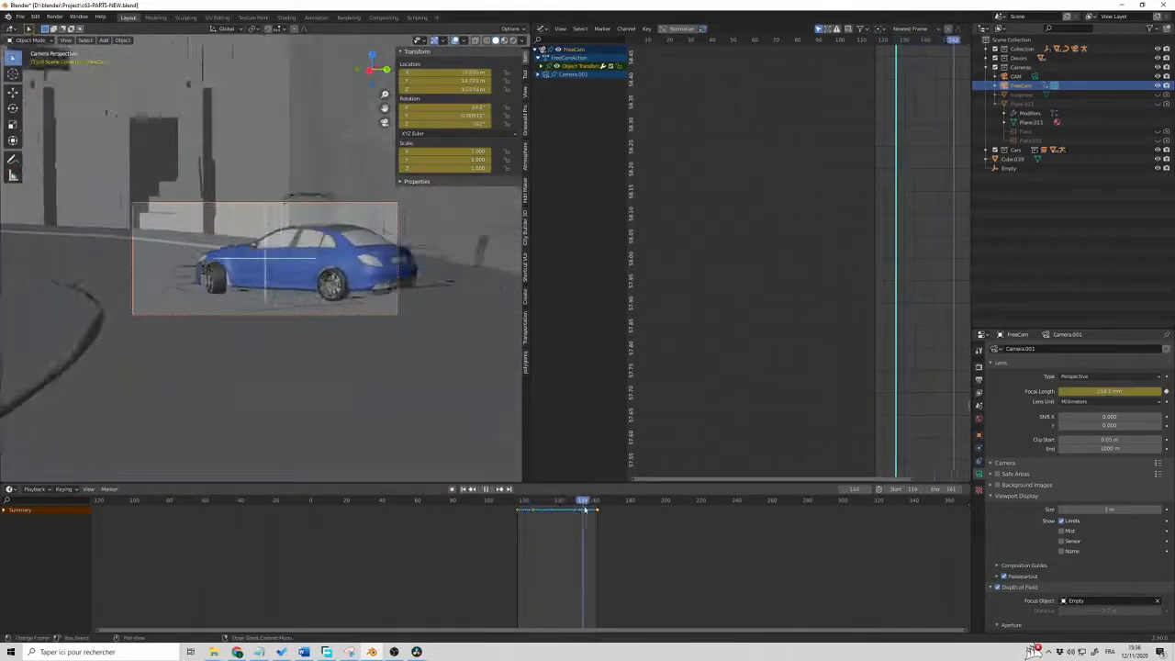
pyautogui.press('space')
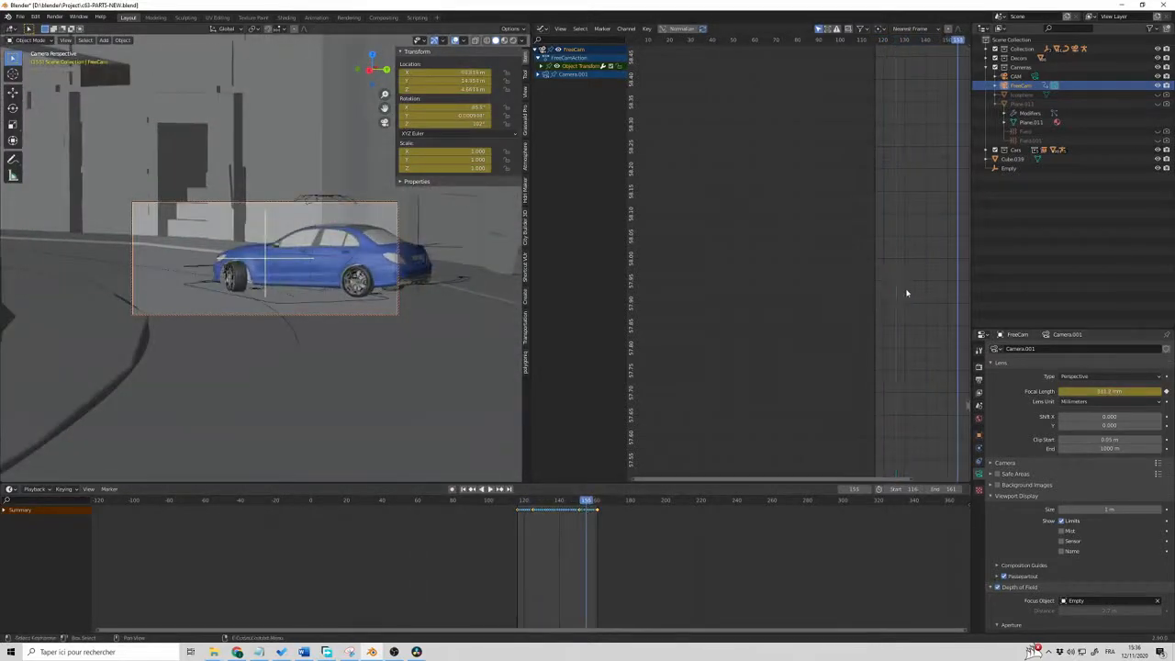
# Select all of FreeCam's sampled keyframes in the Graph Editor and apply Smooth Keys five times
pyautogui.press('Home')
pyautogui.scroll(-6, 840, 338)
pyautogui.keyDown('shift'); pyautogui.moveTo(830, 342); pyautogui.dragTo(809, 375, button='middle'); pyautogui.keyUp('shift')
pyautogui.scroll(3, 832, 335)
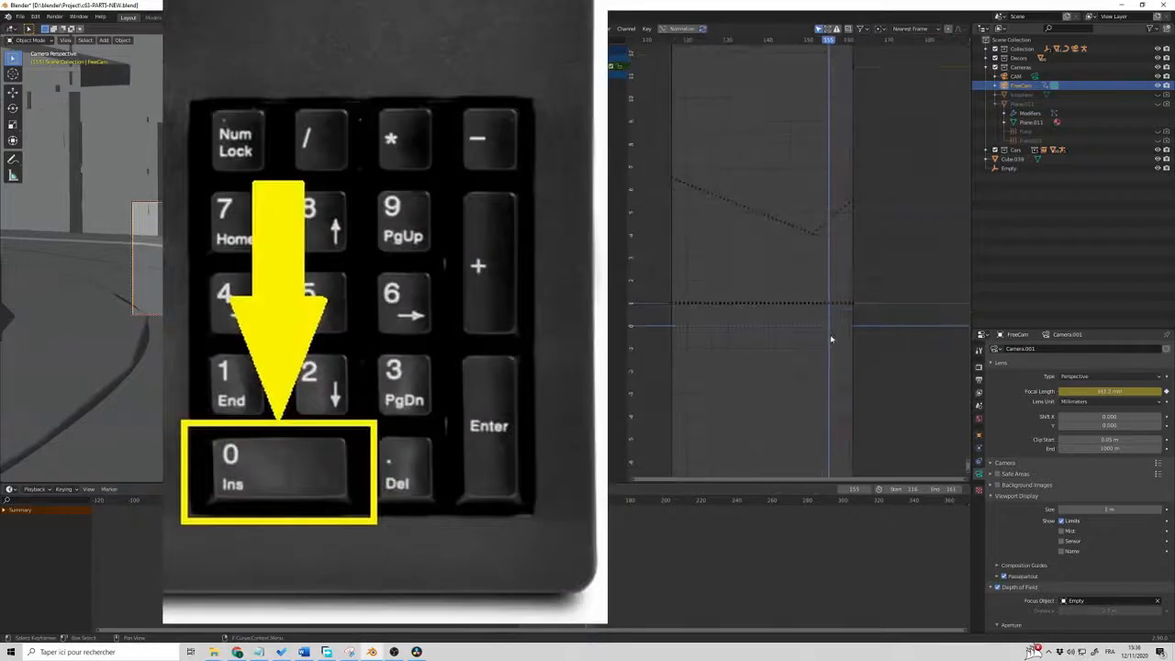
pyautogui.keyDown('shift'); pyautogui.moveTo(814, 291); pyautogui.dragTo(829, 312, button='middle'); pyautogui.keyUp('shift')
pyautogui.scroll(-1, 829, 312)
pyautogui.press('a')
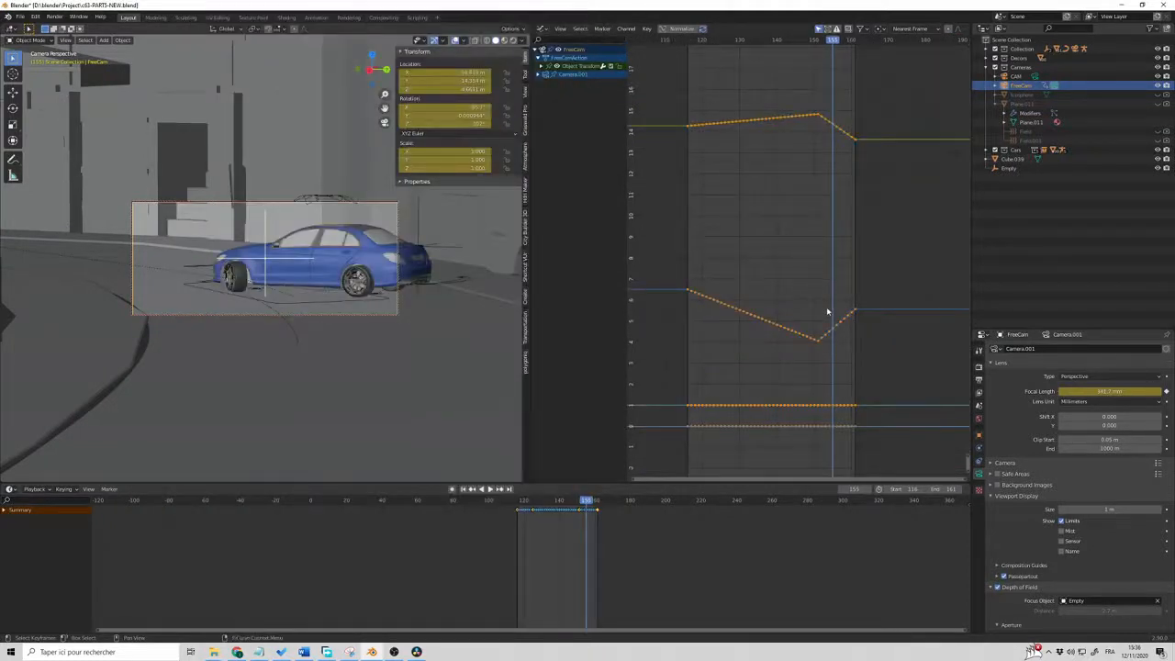
pyautogui.hotkey('alt', 'o')
pyautogui.hotkey('alt', 'o')
pyautogui.hotkey('alt', 'o')
pyautogui.hotkey('alt', 'o')
pyautogui.hotkey('alt', 'o')
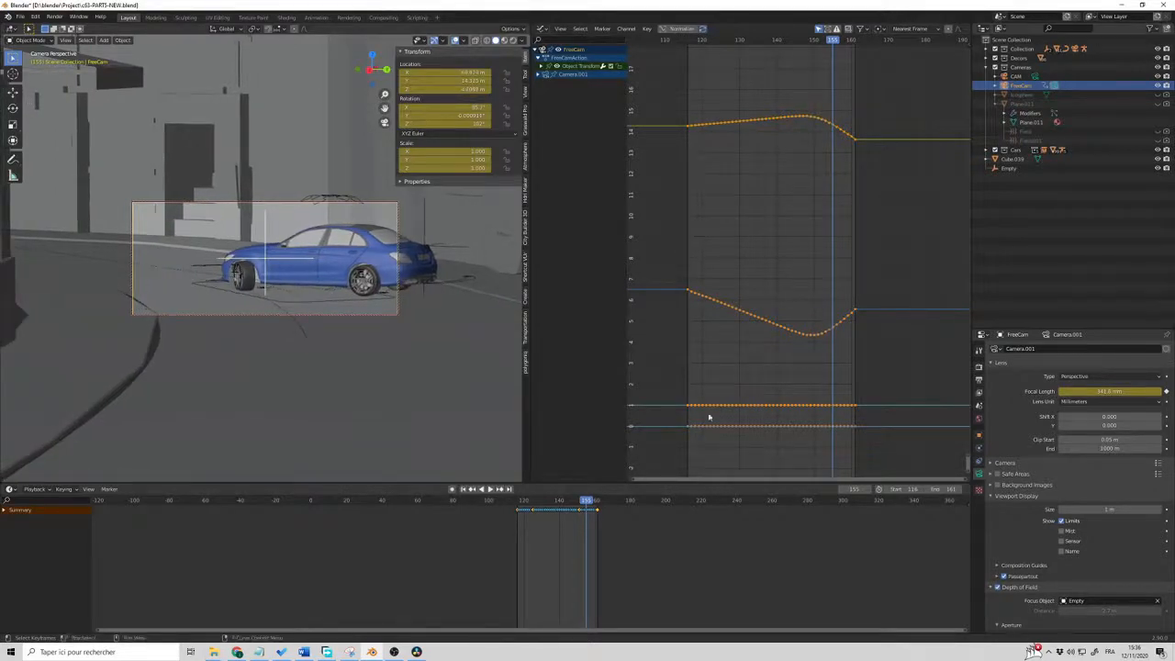
# Play the camera shot, stop at frame 199, and view the dressed street from another angle
pyautogui.press('space')
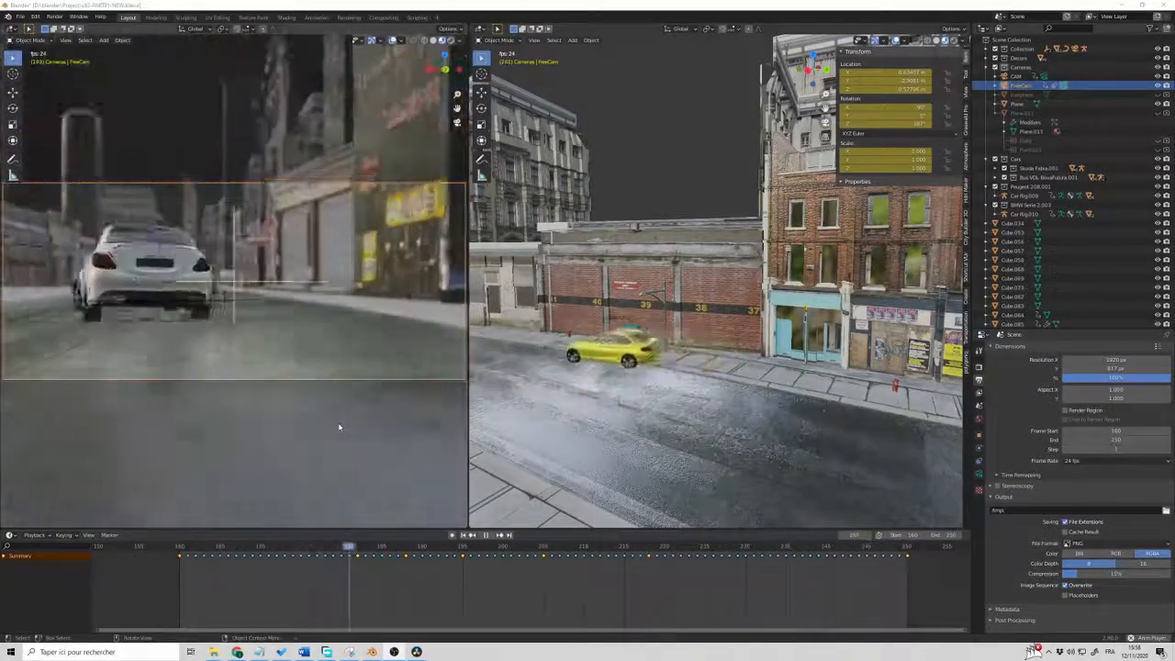
pyautogui.press('space')
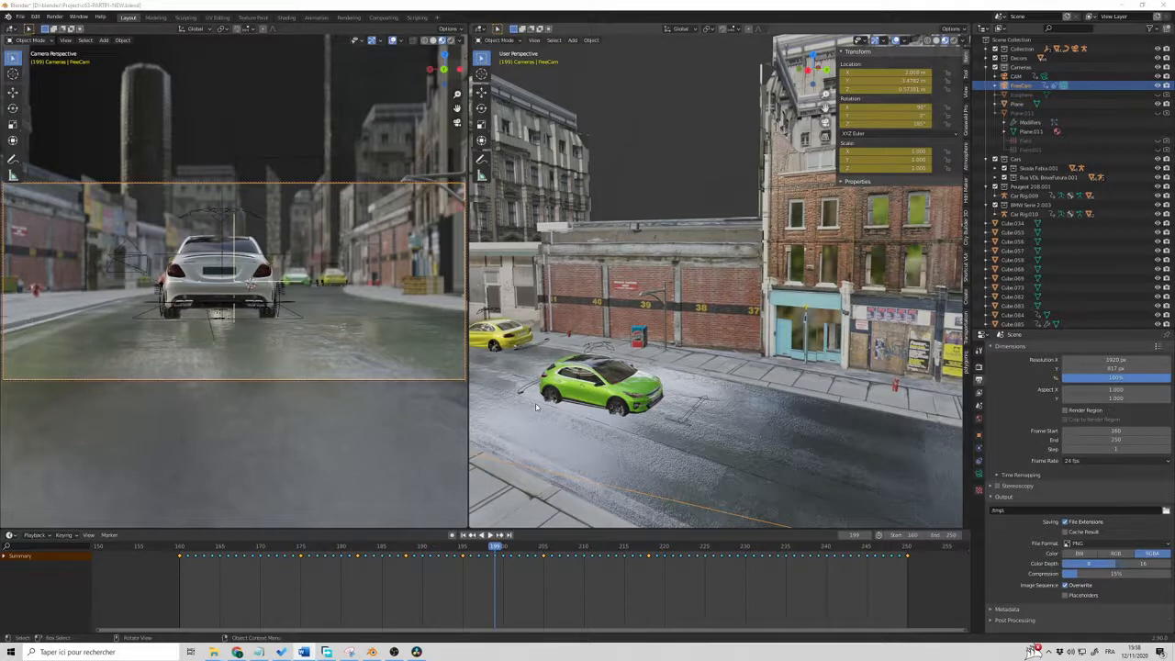
pyautogui.moveTo(537, 406); pyautogui.dragTo(677, 393, button='middle')
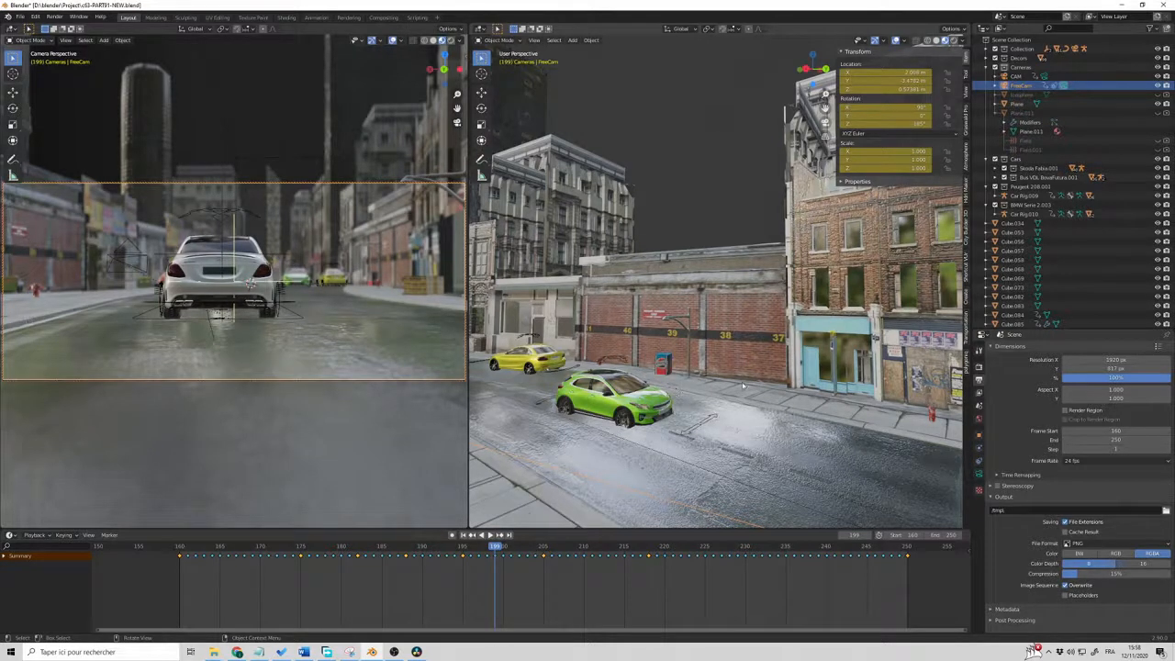
# Open the Cycles render sample count, leave it as is, and set the output resolution scale to 50%
pyautogui.click(979, 364)
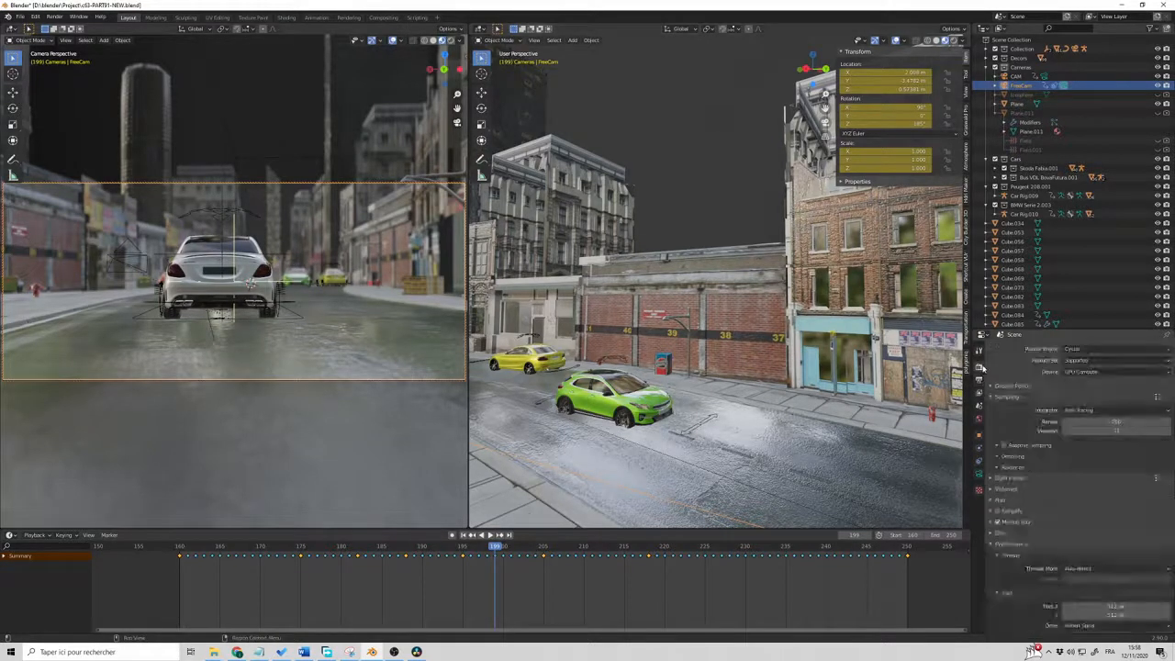
pyautogui.click(1091, 419)
pyautogui.press('Return')
pyautogui.click(979, 378)
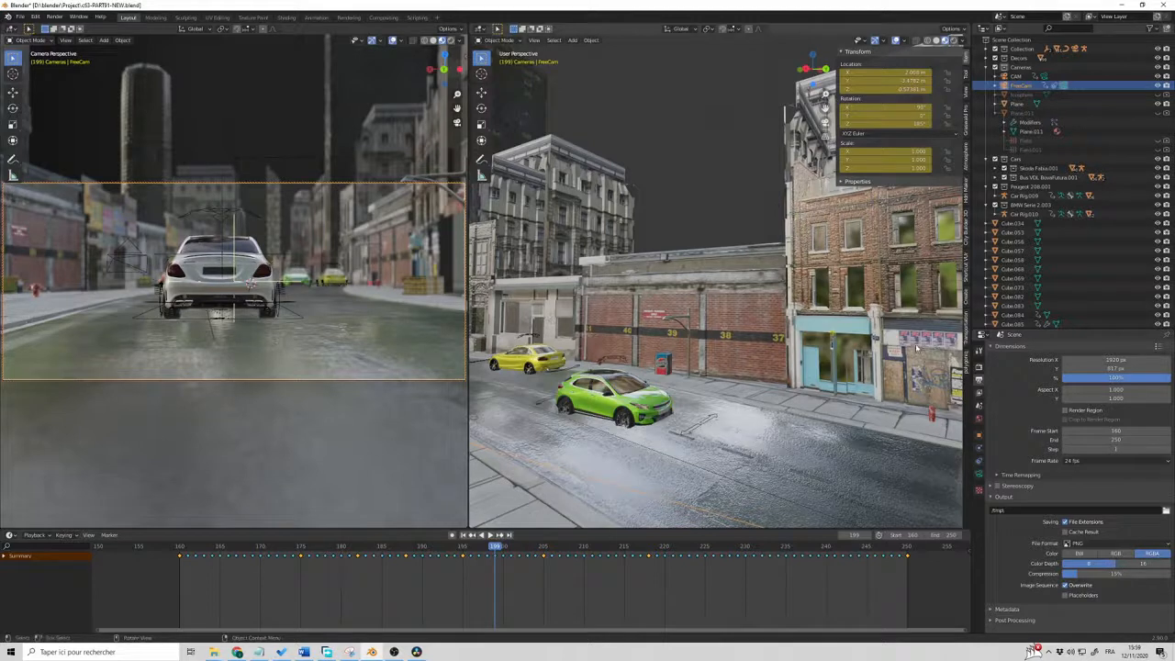
pyautogui.click(1113, 377)
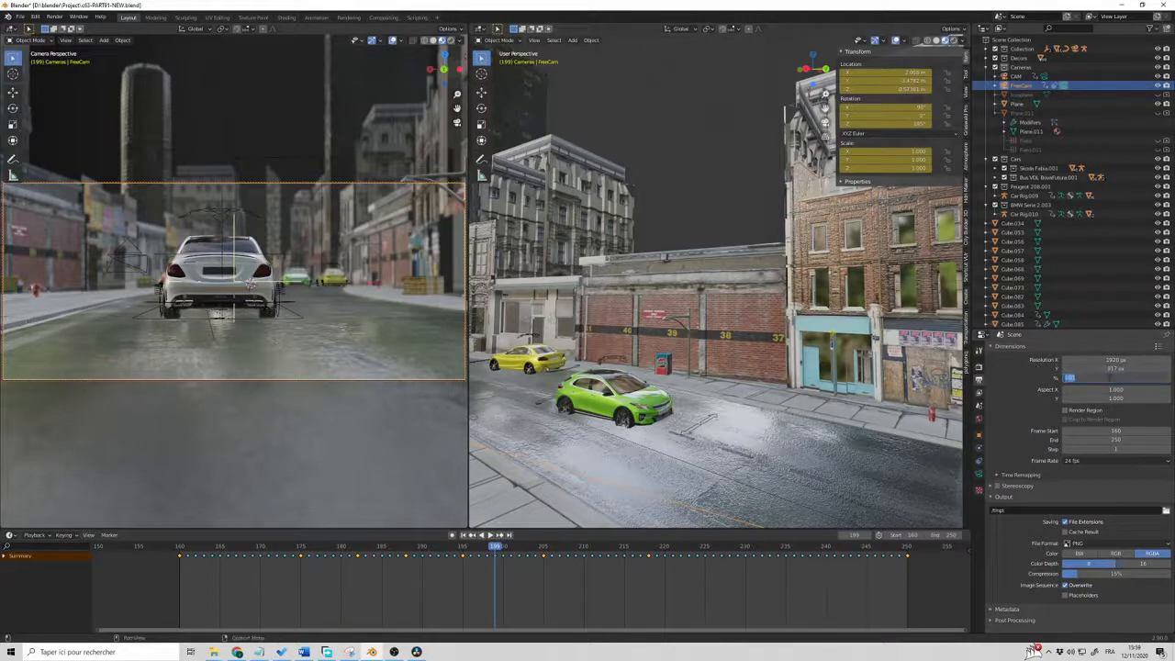
pyautogui.write('50')
pyautogui.press('Return')
# Open the output Frame Start and End values to review the render range
pyautogui.doubleClick(1115, 431)
pyautogui.click(1115, 441)
pyautogui.click(1101, 430)
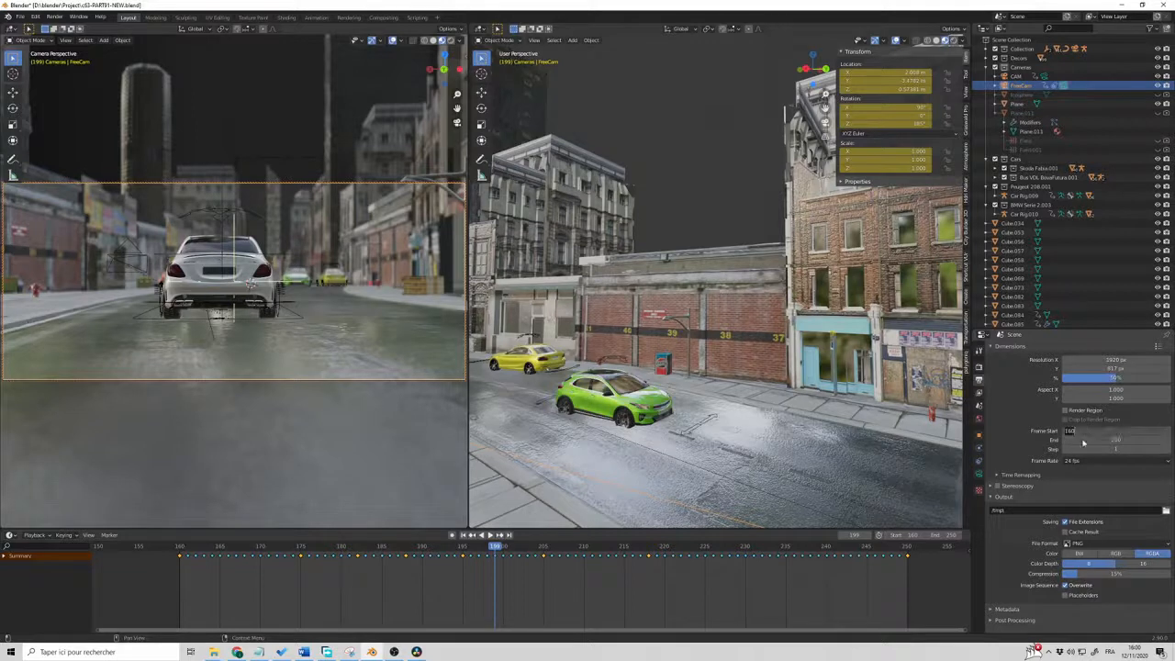
pyautogui.click(1083, 443)
pyautogui.click(1084, 431)
pyautogui.click(1076, 442)
# Change the number of Cycles render samples and set the output resolution scale to 100%
pyautogui.click(979, 367)
pyautogui.click(1079, 420)
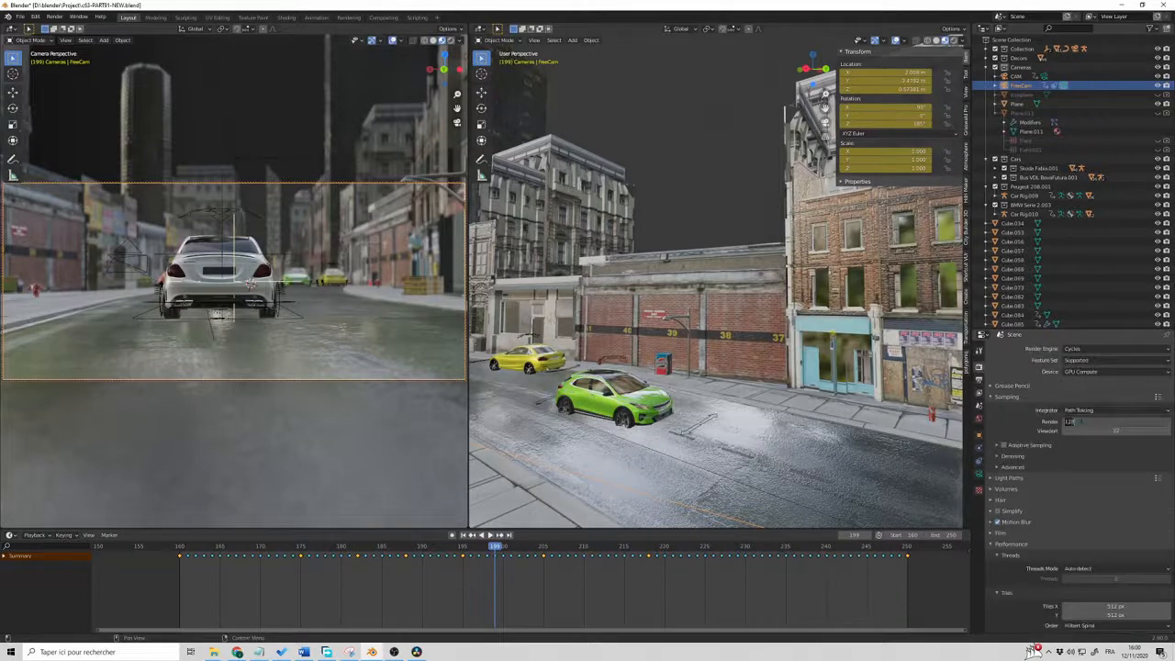
pyautogui.write('400')
pyautogui.press('Return')
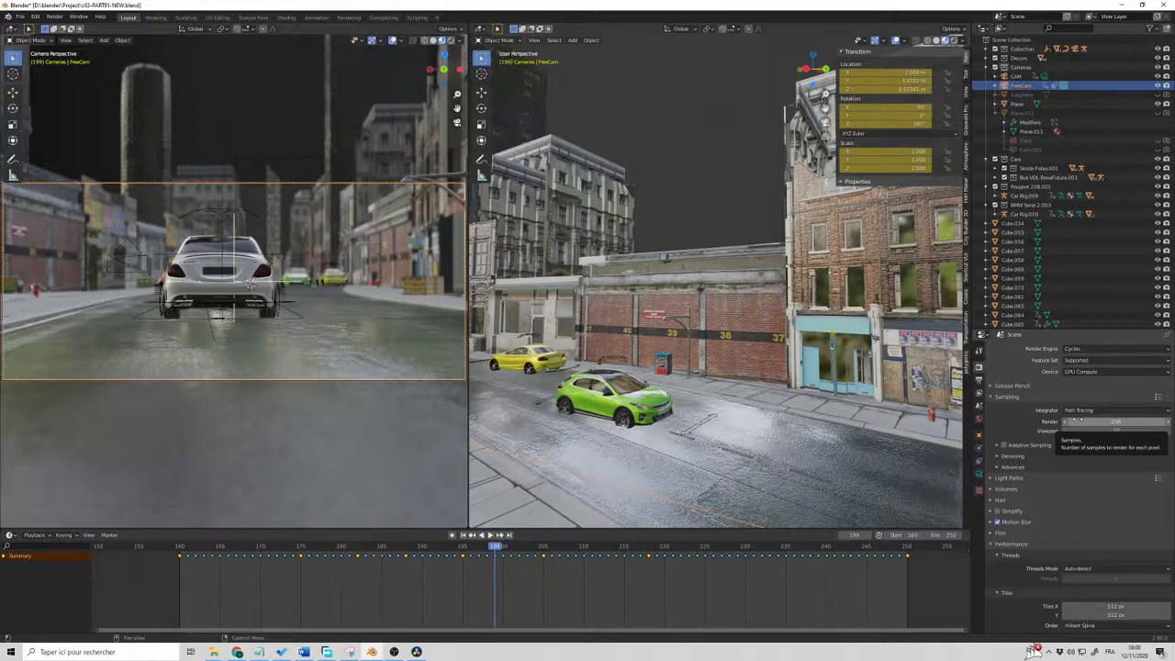
pyautogui.click(978, 379)
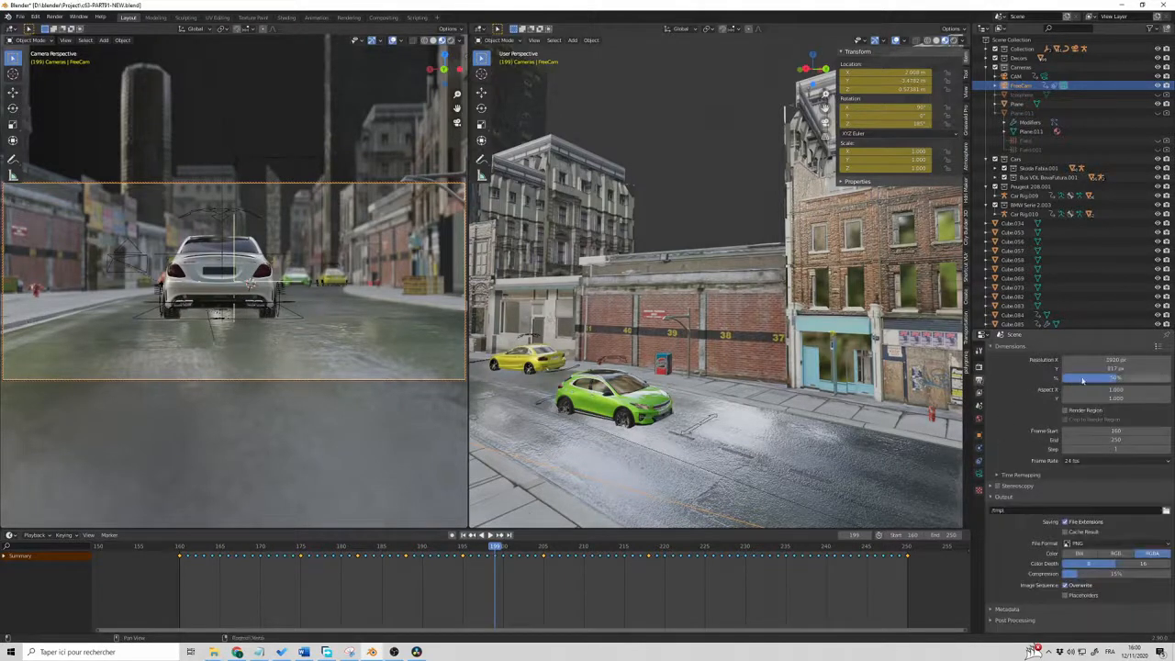
pyautogui.click(1083, 380)
pyautogui.write('100')
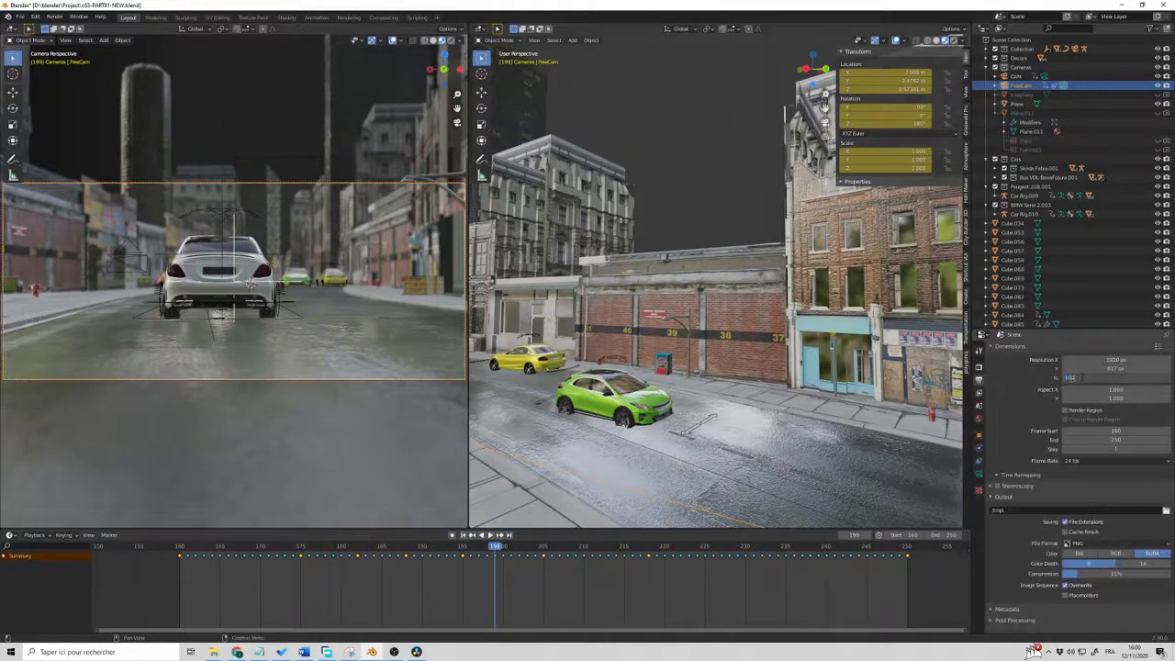
pyautogui.press('Return')
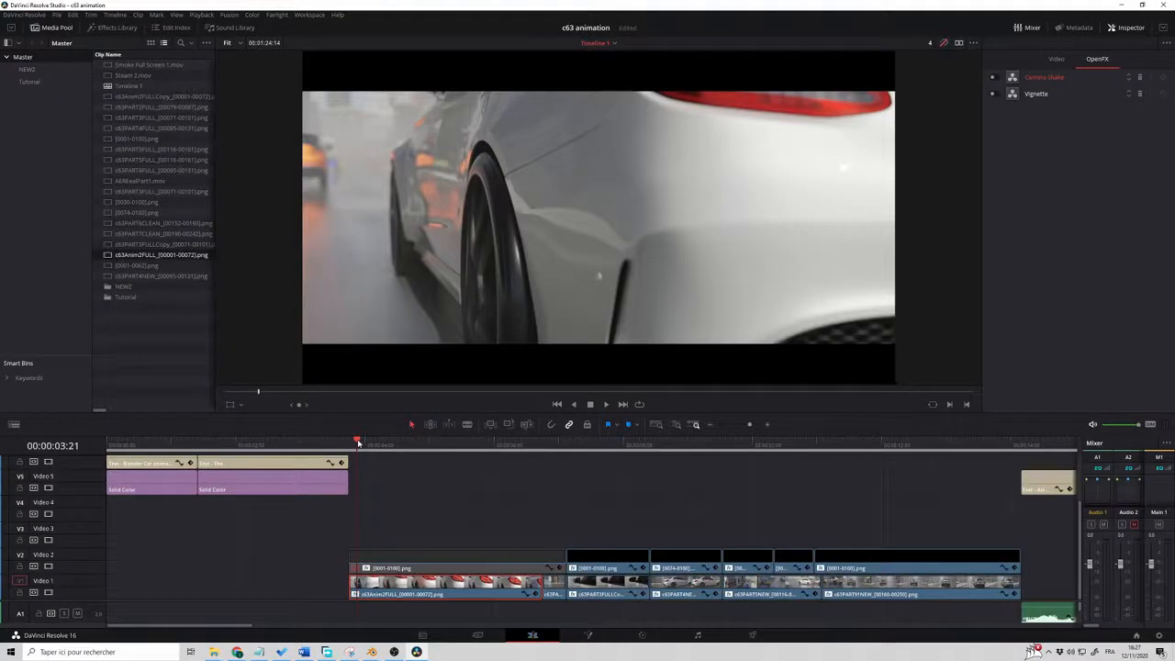
# Play the opening c63Anim2FULL clip several times from near its start, leaving the playhead at 00:00:03:21
pyautogui.moveTo(358, 443)
pyautogui.mouseDown()
pyautogui.moveTo(401, 443)
pyautogui.moveTo(360, 447)
pyautogui.moveTo(376, 447)
pyautogui.mouseUp()
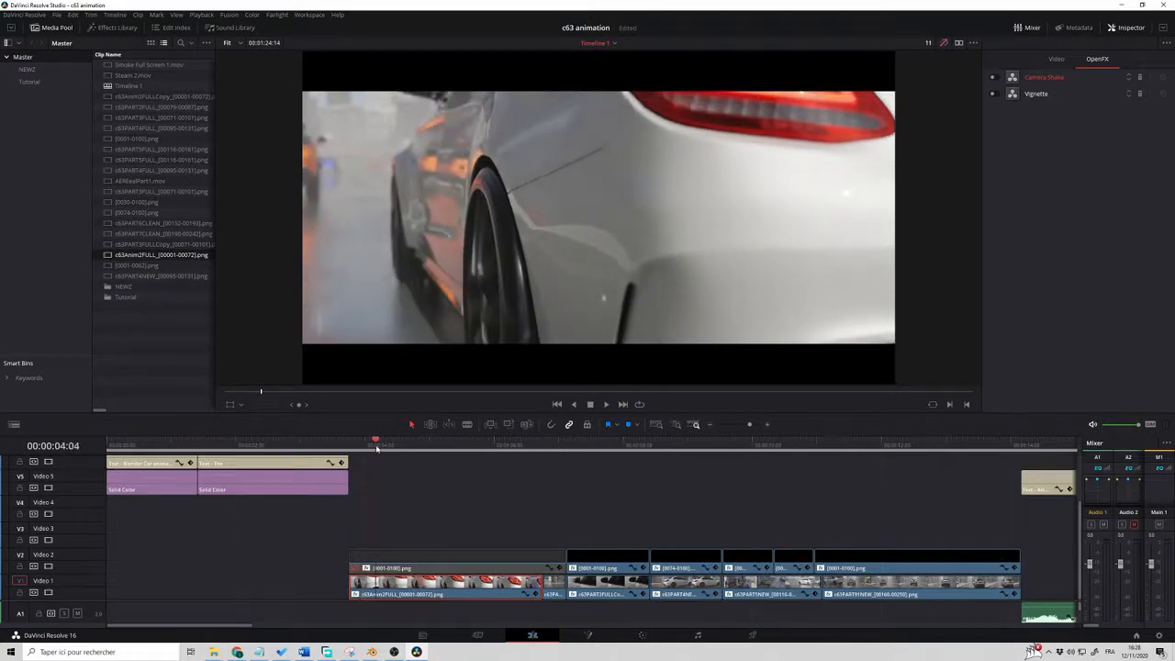
pyautogui.press('space')
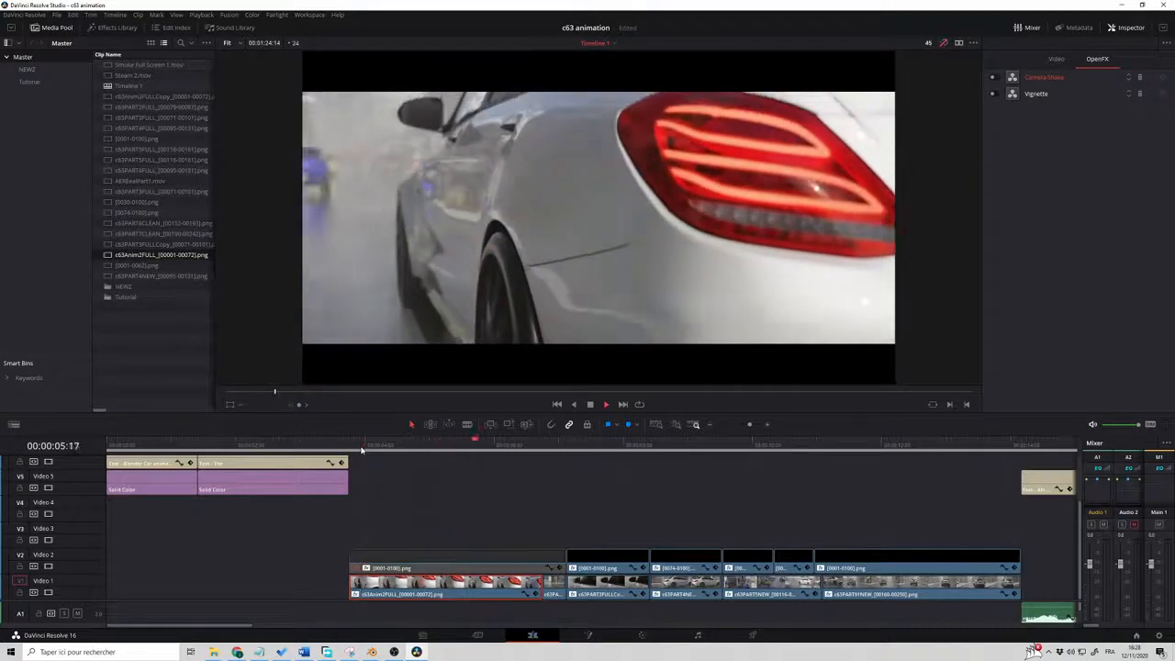
pyautogui.click(362, 447)
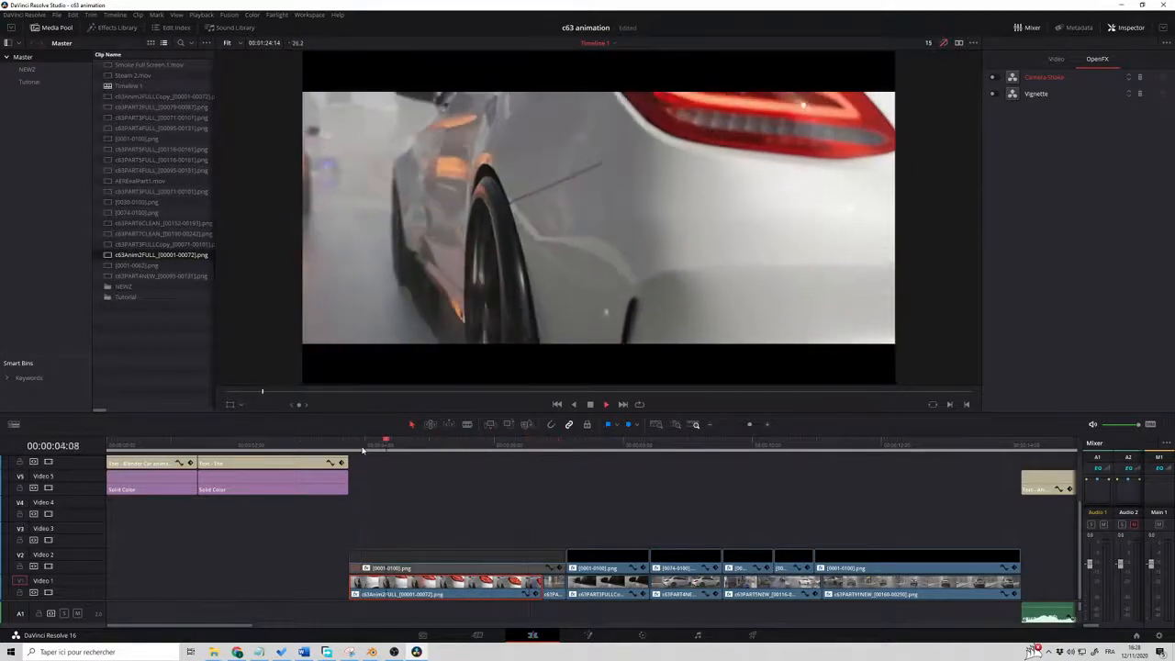
pyautogui.click(359, 448)
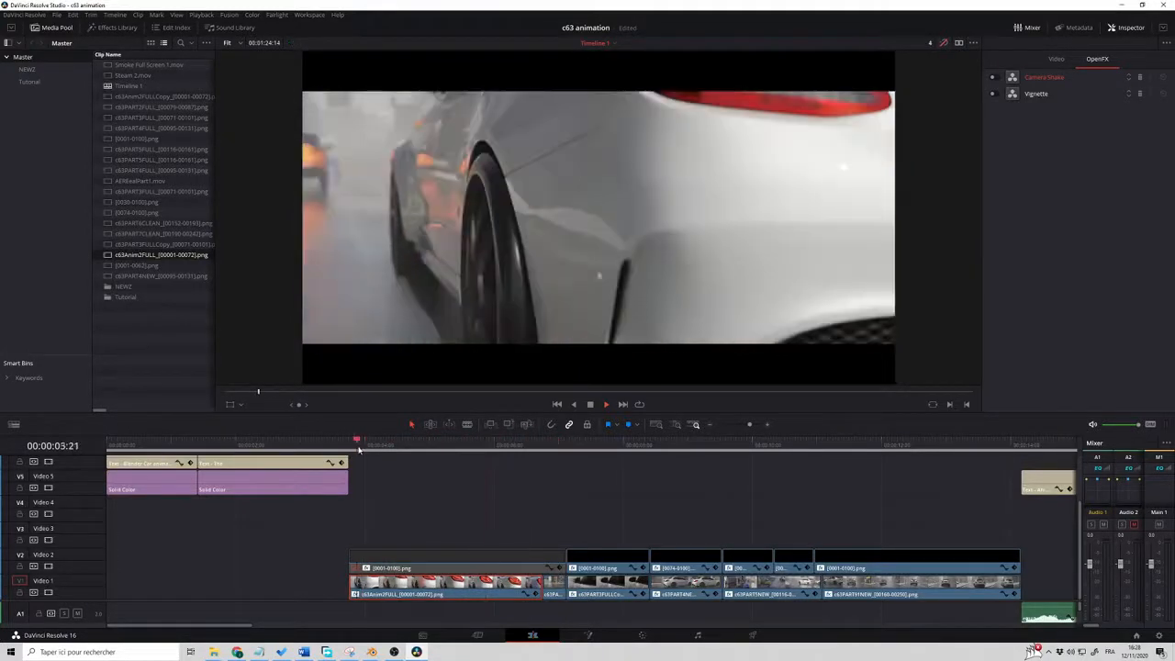
pyautogui.press('space')
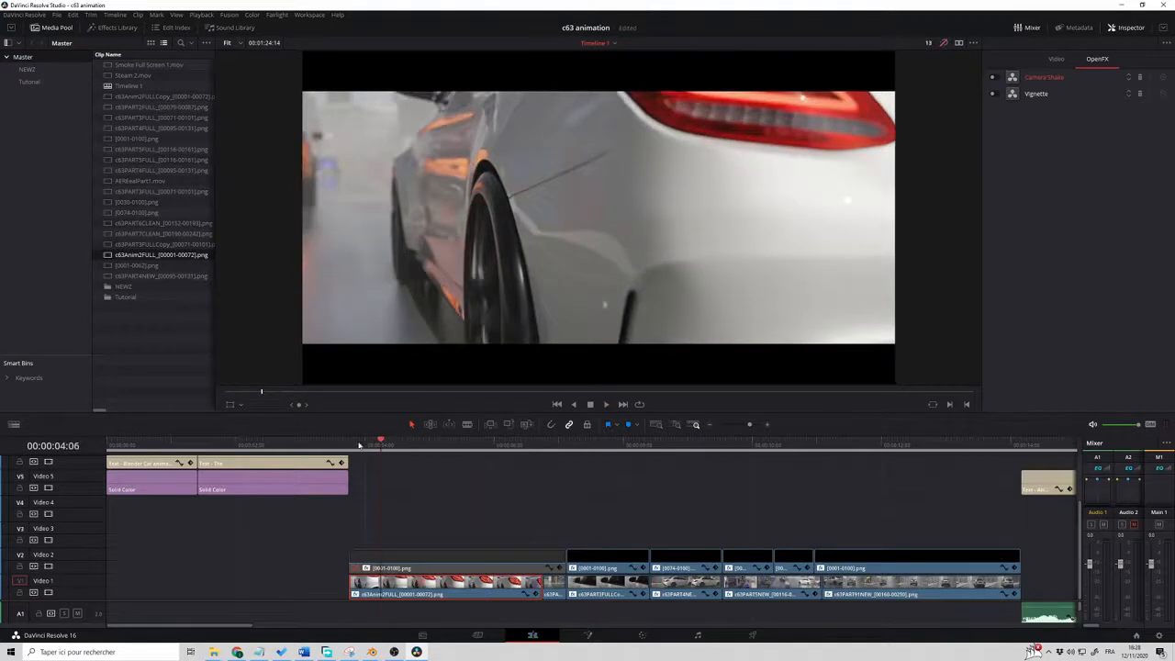
pyautogui.click(359, 445)
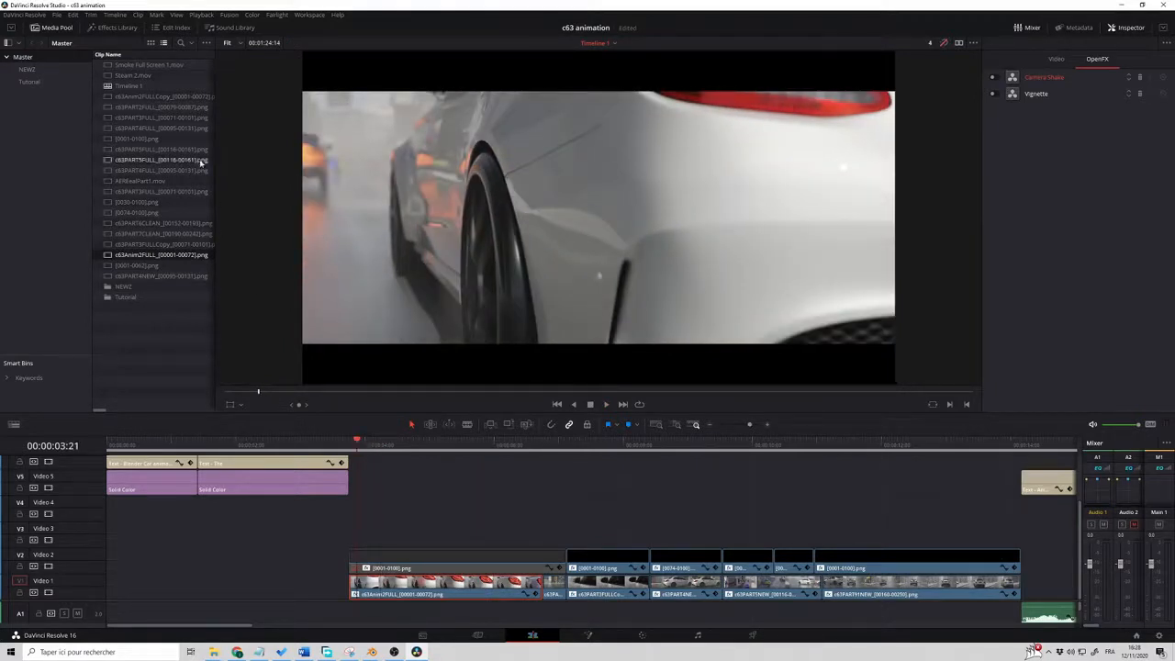
# Search the OpenFX effects for "shak" and pick out the Camera Shake filter
pyautogui.click(109, 30)
pyautogui.click(200, 60)
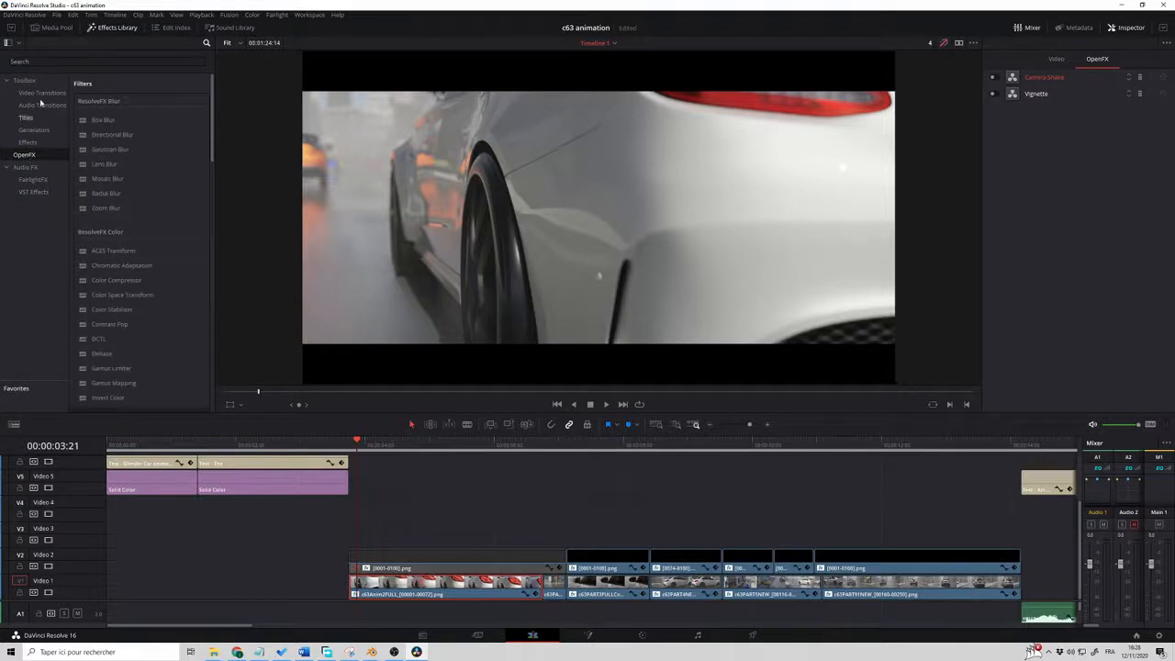
pyautogui.click(42, 62)
pyautogui.write('shak')
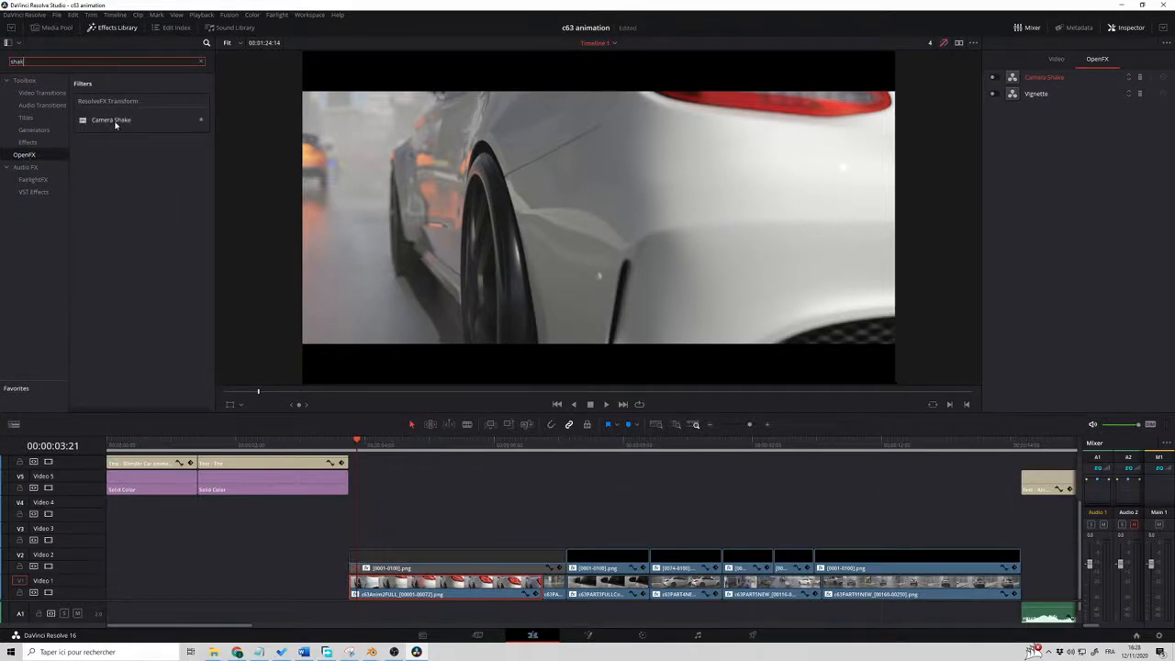
pyautogui.moveTo(97, 125); pyautogui.dragTo(124, 146)
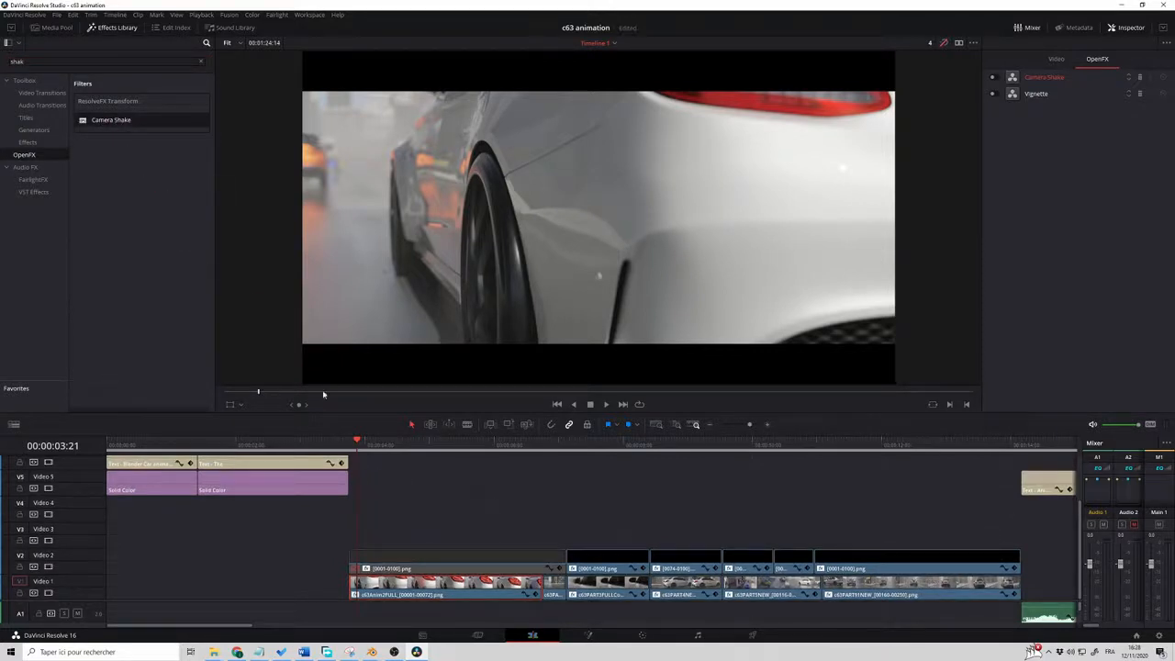
# Enable the Camera Shake effect on the c63Anim2FULL clip, compare it off and on at 00:00:04:00, and play the clip
pyautogui.moveTo(358, 443); pyautogui.dragTo(366, 443)
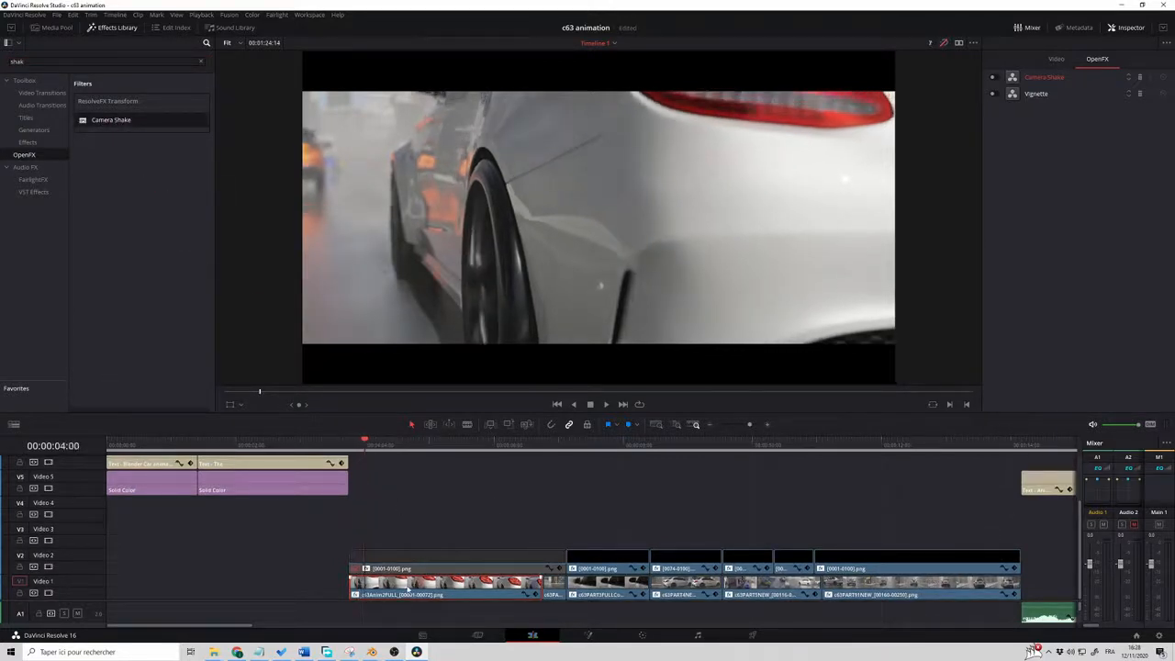
pyautogui.click(1046, 77)
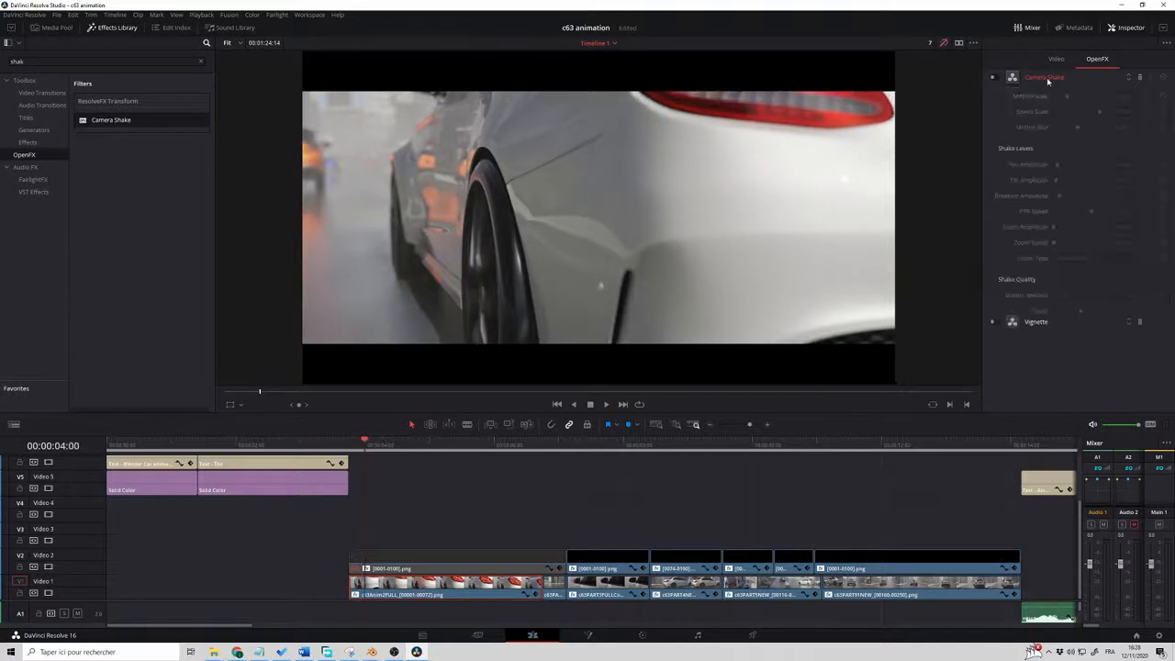
pyautogui.click(994, 77)
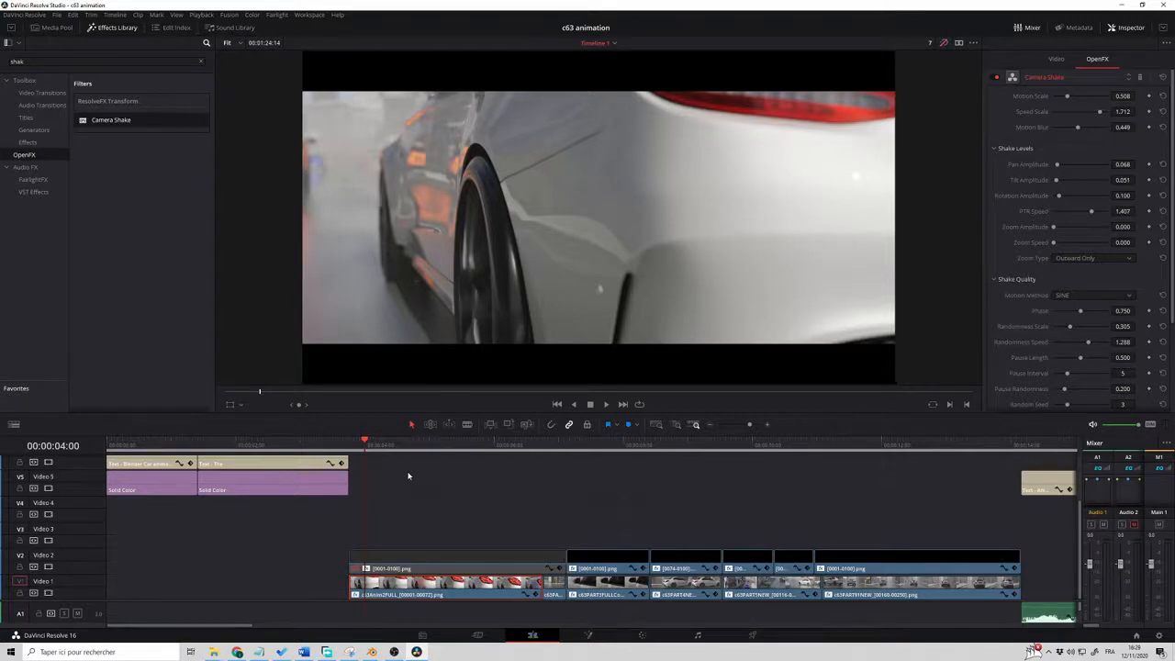
pyautogui.click(997, 78)
pyautogui.click(997, 78)
pyautogui.press('space')
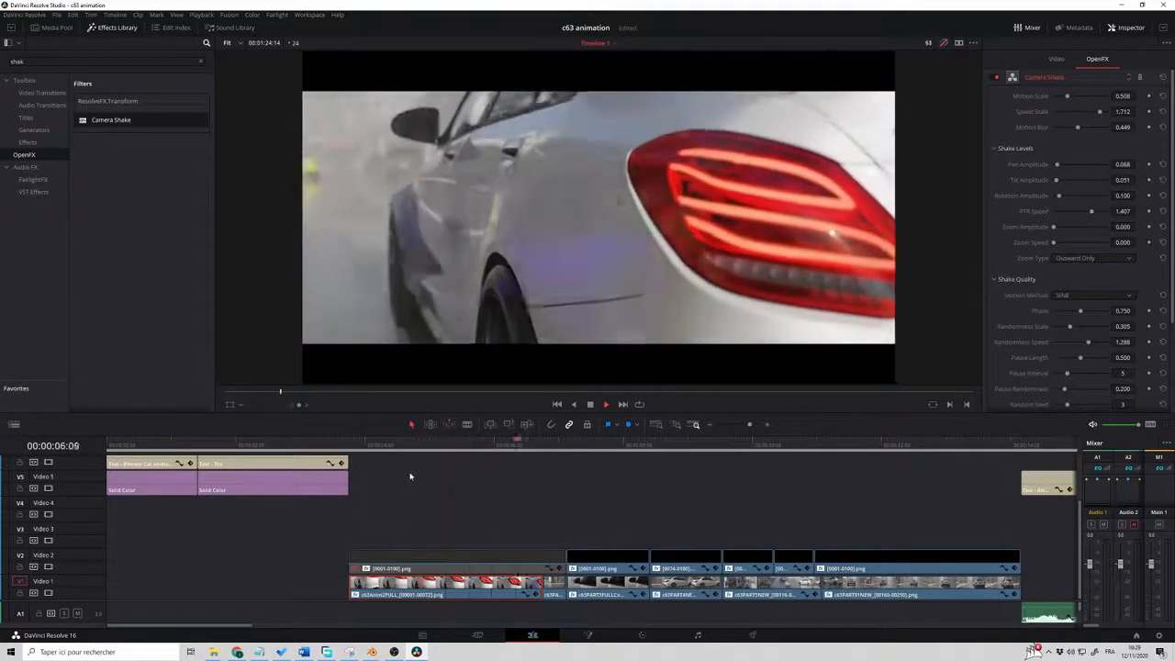
# Park the playhead at 00:00:04:01, switch to Dust.blend in Blender and examine the particle emitter plane from outside the camera view
pyautogui.click(360, 445)
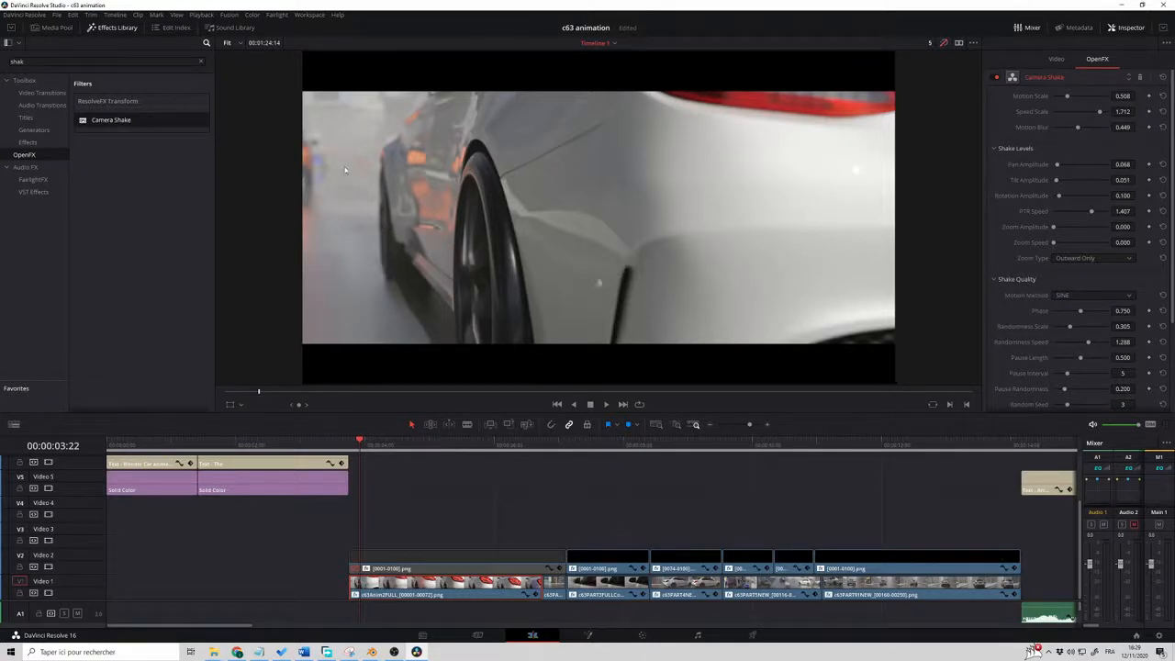
pyautogui.moveTo(360, 444); pyautogui.dragTo(368, 443)
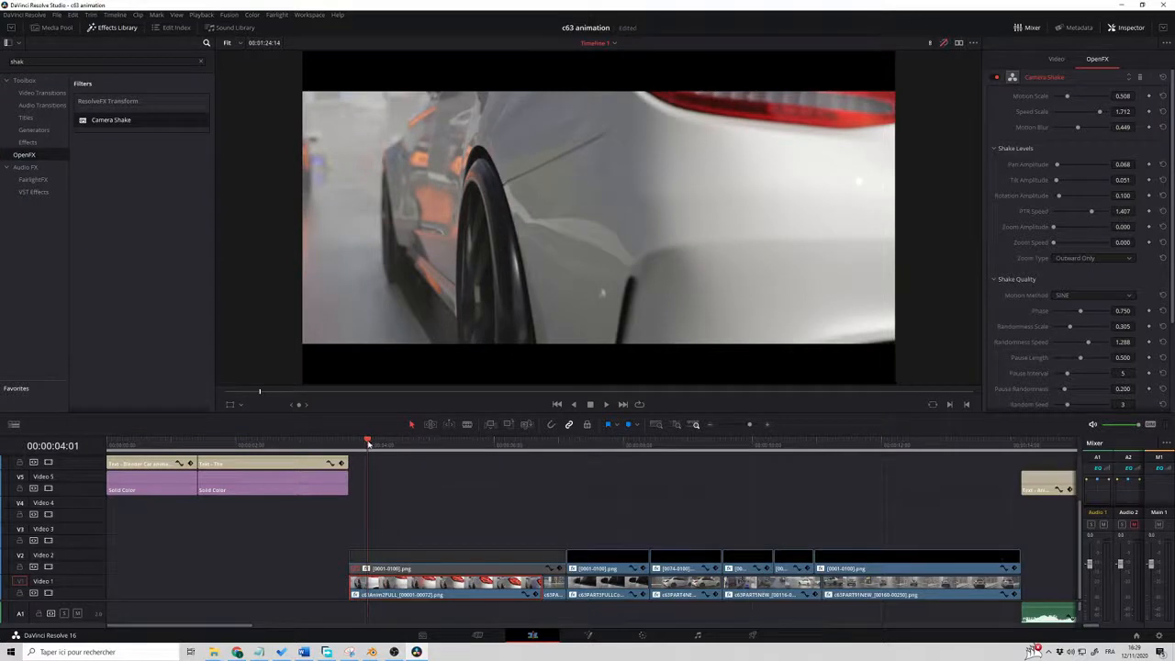
pyautogui.moveTo(371, 652)
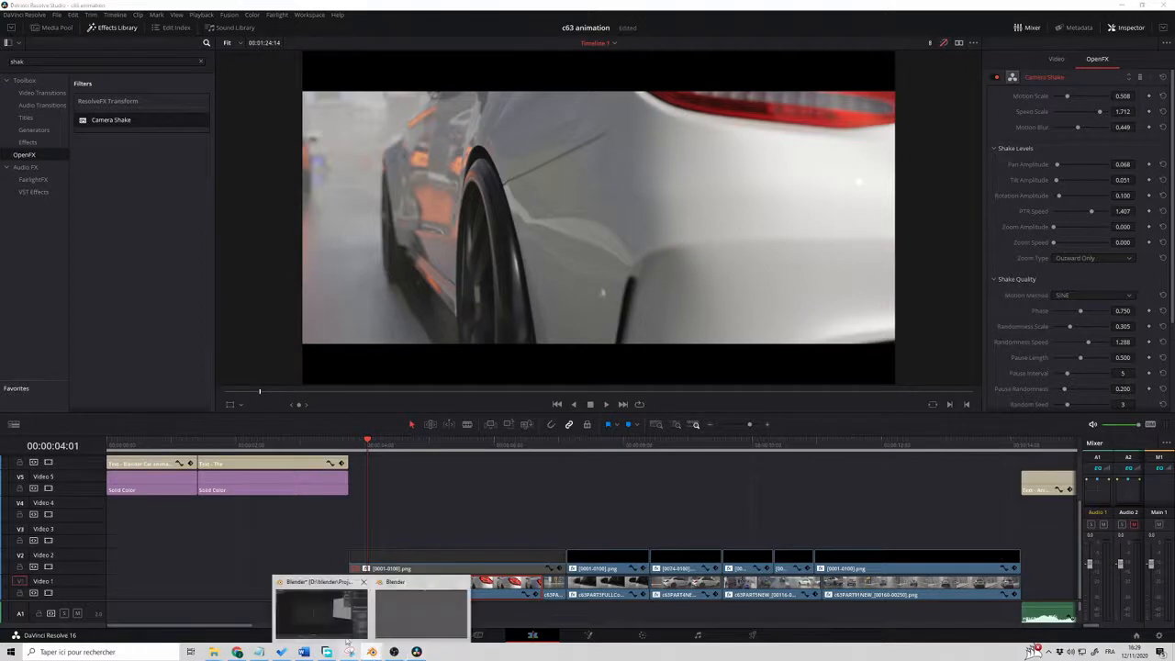
pyautogui.click(421, 607)
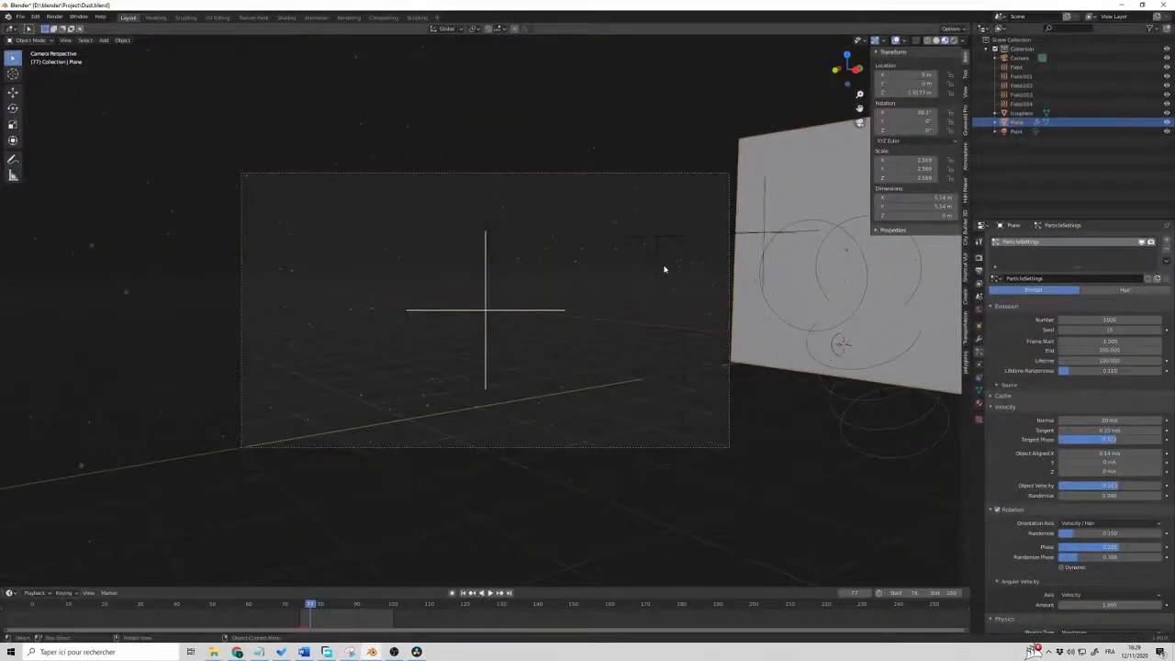
pyautogui.press('KP_0')
pyautogui.moveTo(664, 269); pyautogui.dragTo(661, 324, button='middle')
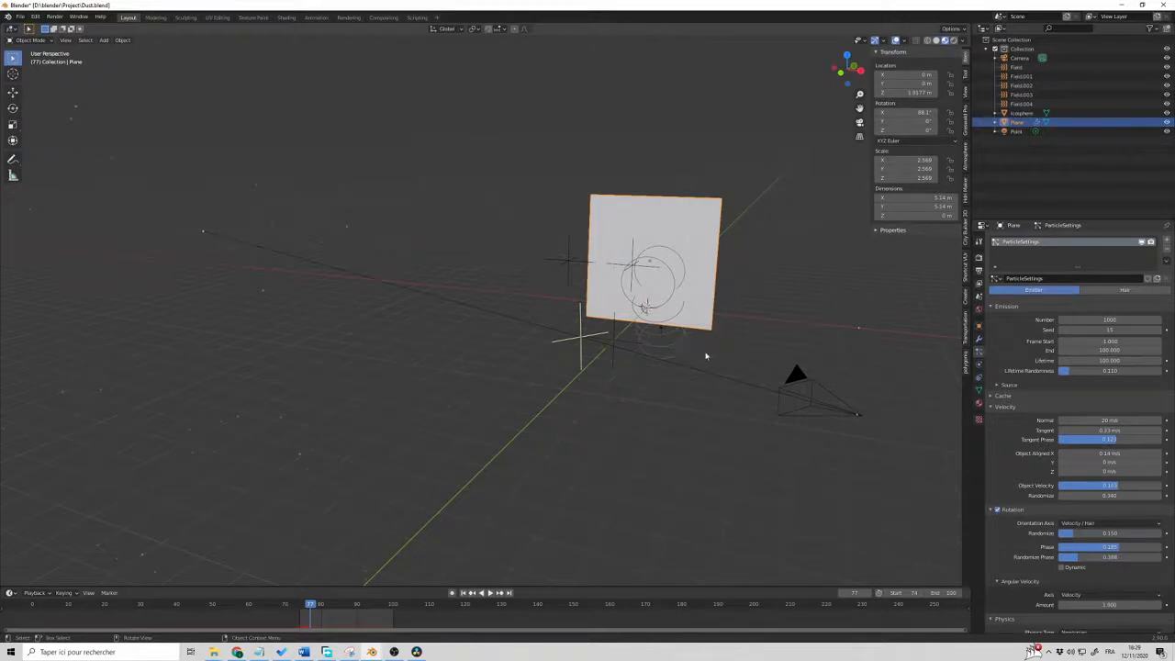
pyautogui.moveTo(705, 355)
pyautogui.mouseDown(button='middle')
pyautogui.moveTo(695, 367)
pyautogui.moveTo(705, 353)
pyautogui.mouseUp(button='middle')
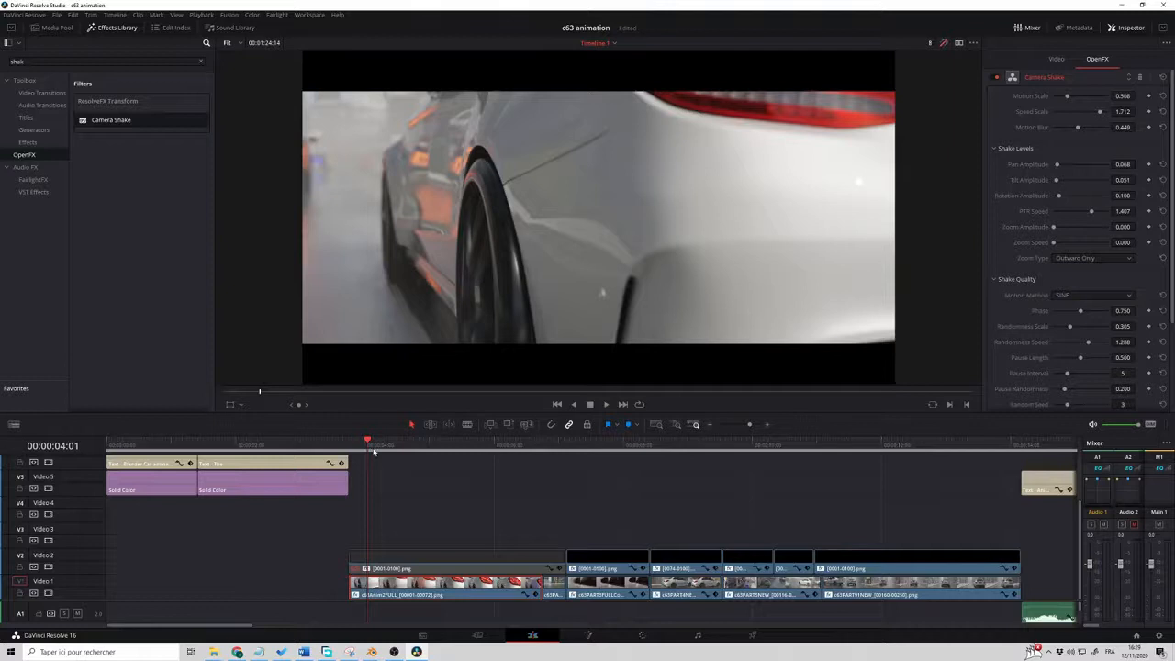
# Back in DaVinci Resolve, enable the first [0001-0100].png dust overlay clip on Video 2 and play the opening shot twice
pyautogui.moveTo(372, 450); pyautogui.dragTo(383, 442)
pyautogui.click(403, 564)
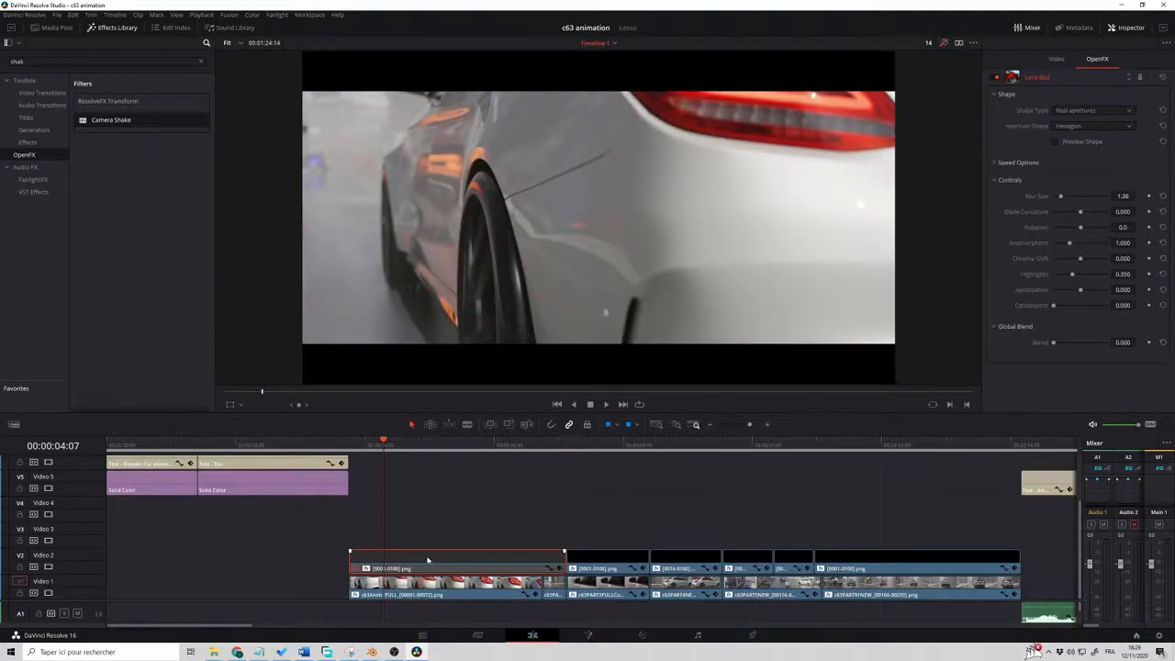
pyautogui.moveTo(382, 444); pyautogui.dragTo(371, 444)
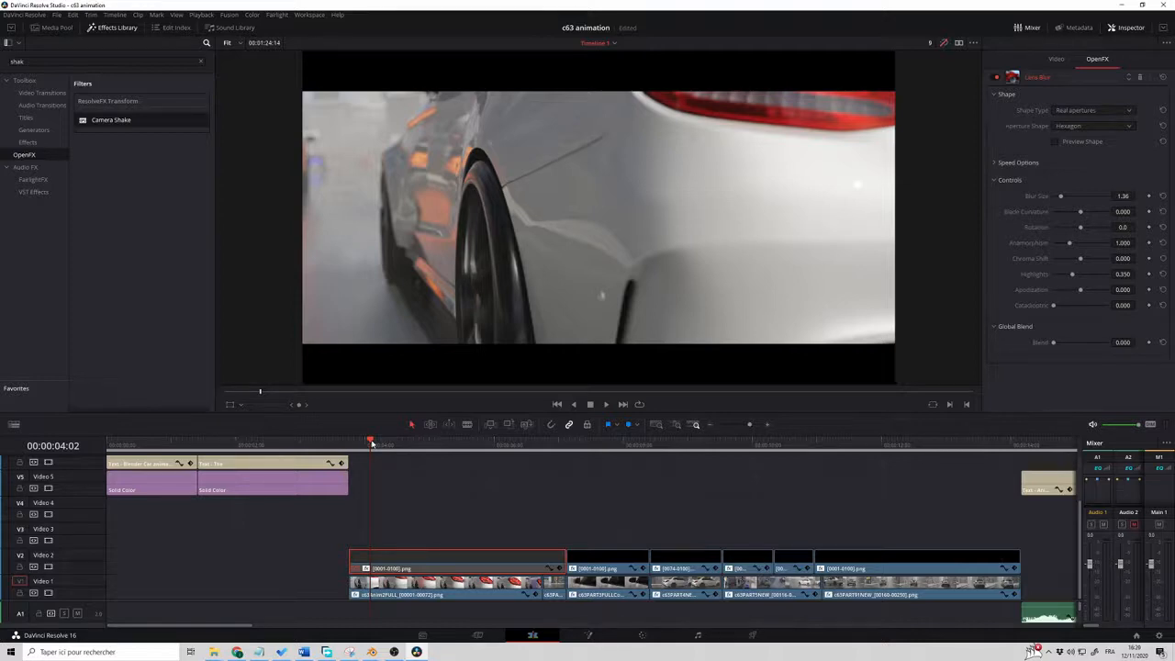
pyautogui.press('space')
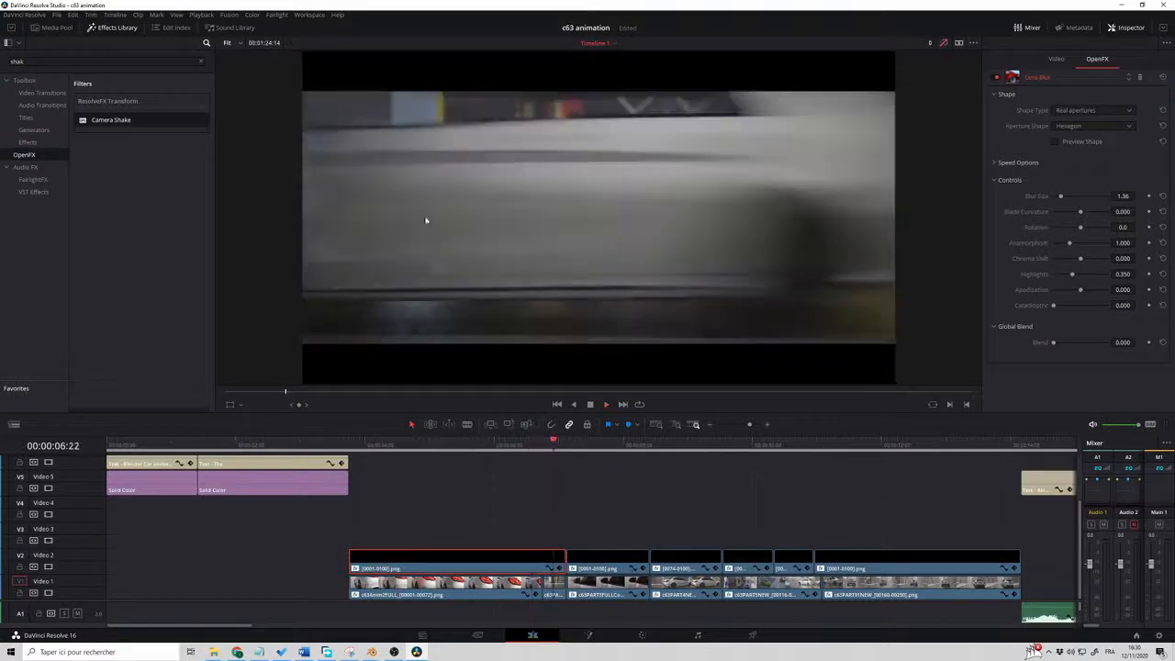
pyautogui.press('space')
pyautogui.click(355, 438)
pyautogui.press('space')
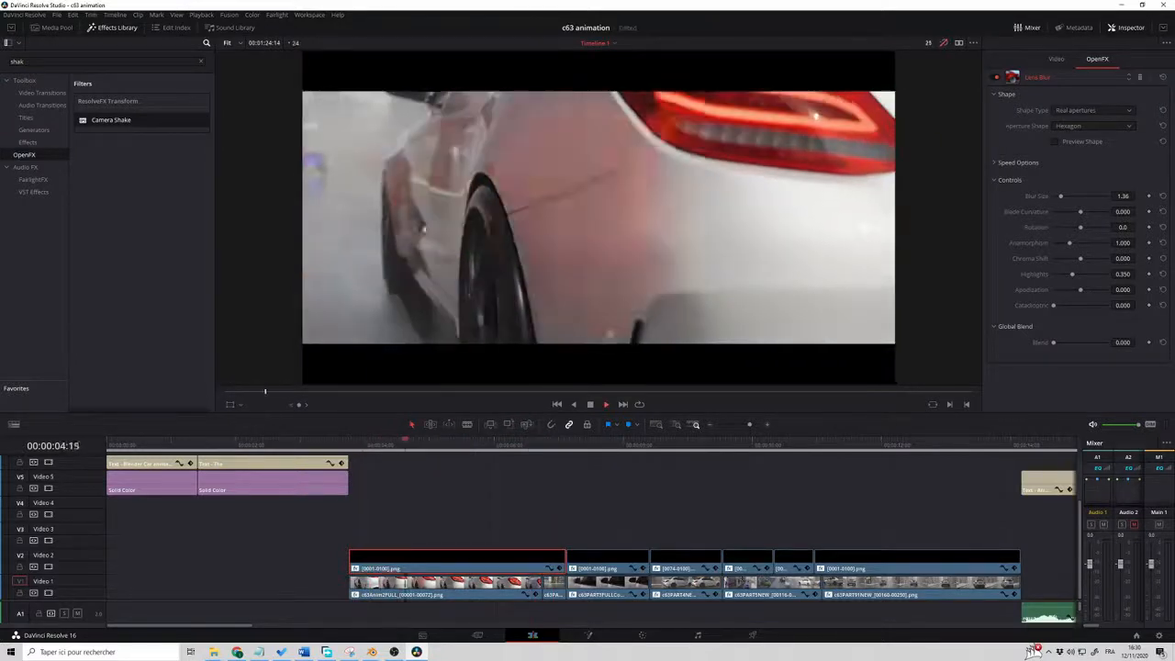
pyautogui.press('space')
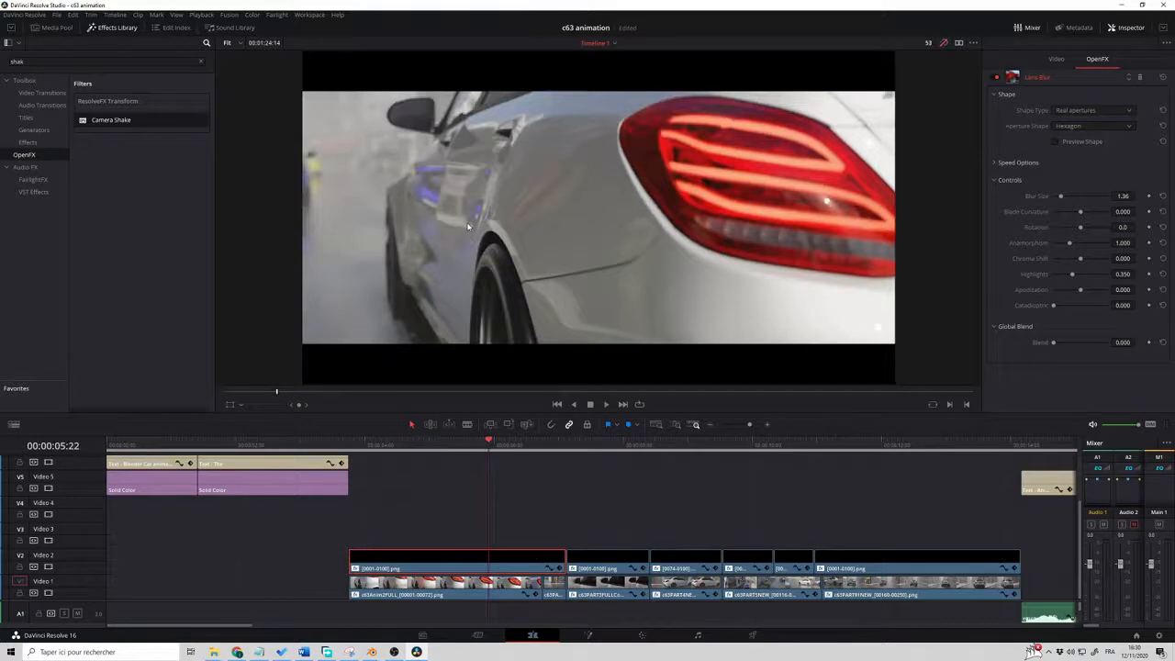
# Collapse the Camera Shake settings of the c63Anim2FULL clip and enable its Vignette effect
pyautogui.click(452, 586)
pyautogui.doubleClick(1047, 81)
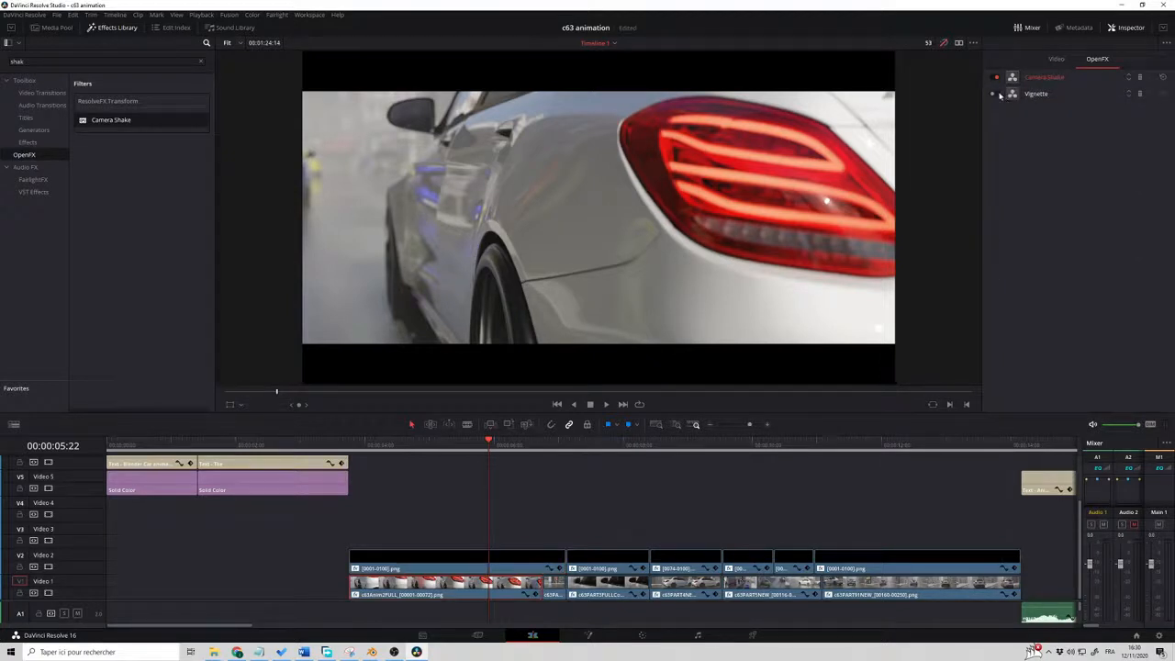
pyautogui.click(994, 93)
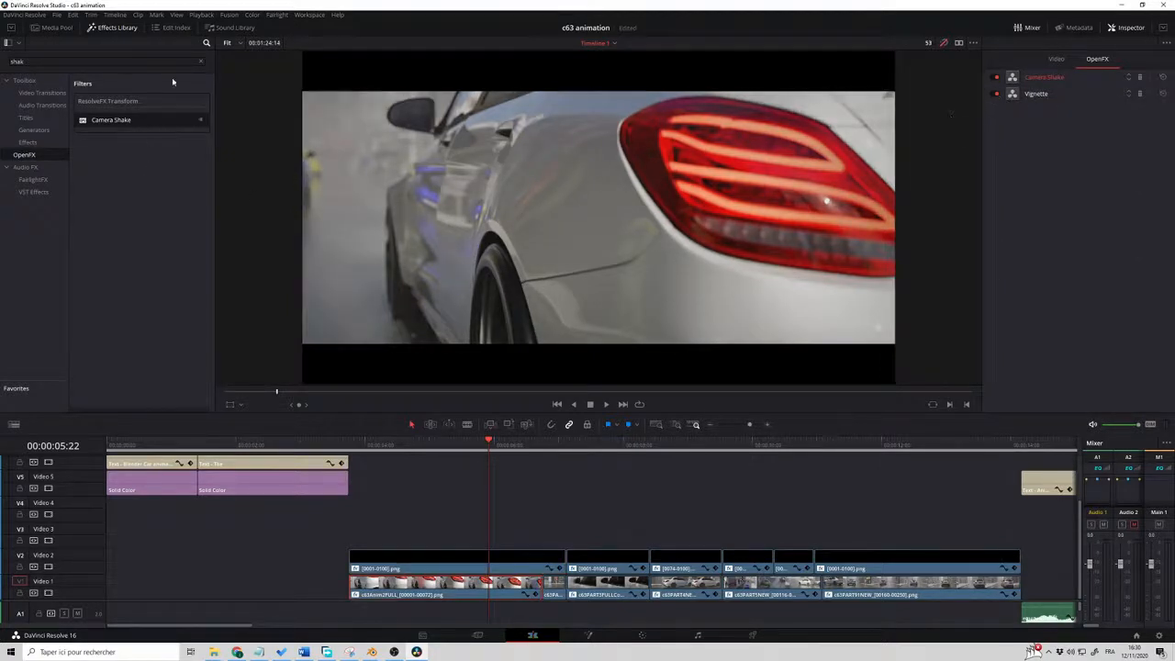
# Search the OpenFX effects for "vign" and pick out the Vignette filter
pyautogui.click(201, 61)
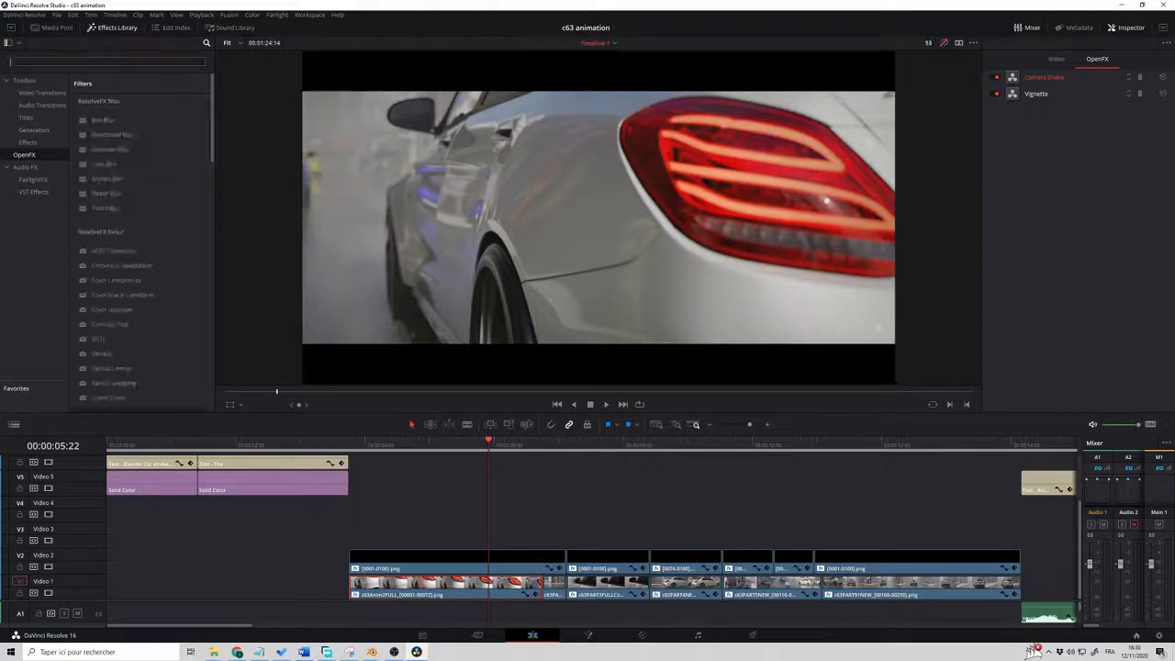
pyautogui.write('vign')
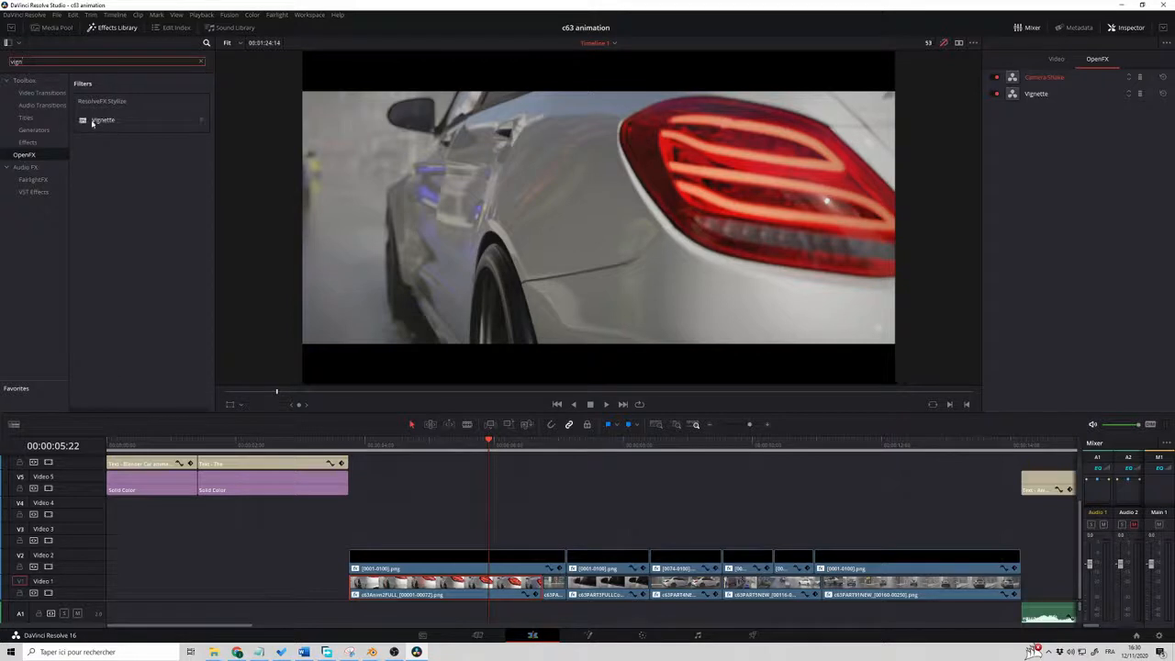
pyautogui.moveTo(92, 123); pyautogui.dragTo(457, 570)
pyautogui.moveTo(425, 453); pyautogui.dragTo(599, 248)
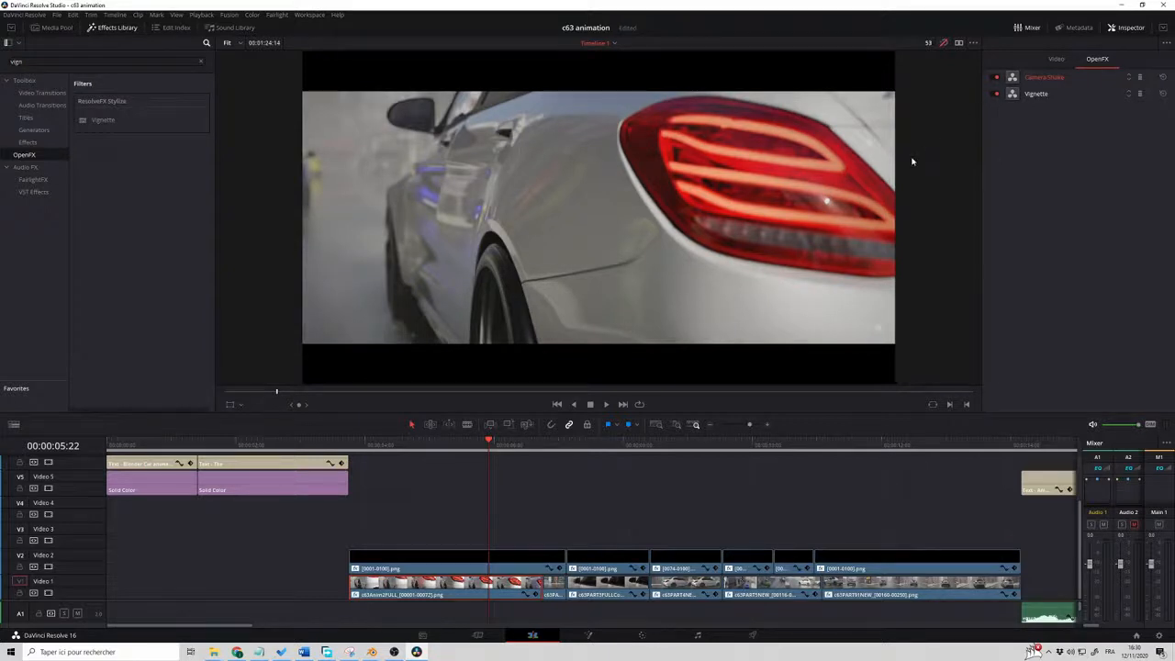
# Scrub through the opening clip, examine its color grading nodes on the Color page and return to the Edit page
pyautogui.click(375, 445)
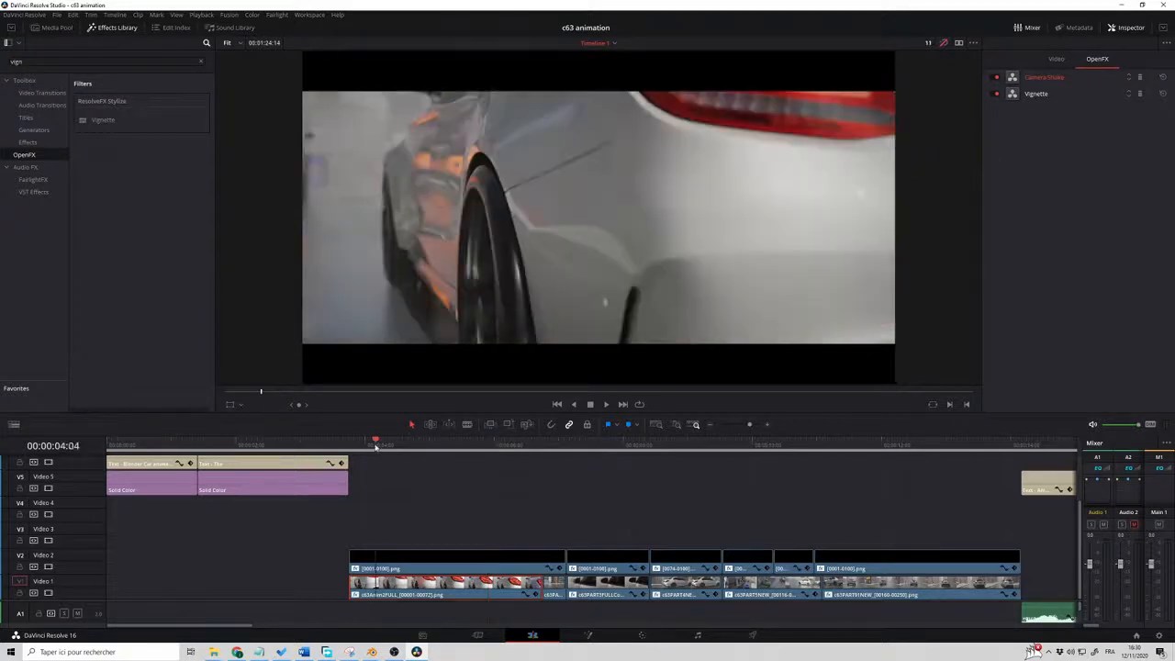
pyautogui.moveTo(376, 445)
pyautogui.mouseDown()
pyautogui.moveTo(464, 450)
pyautogui.moveTo(386, 444)
pyautogui.mouseUp()
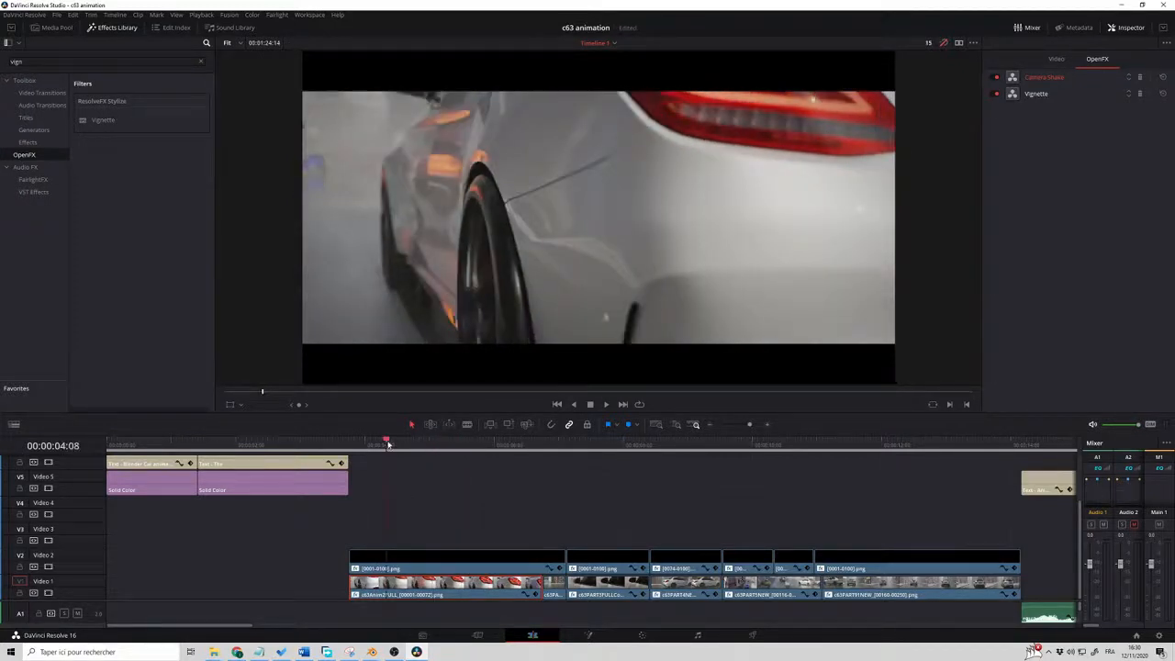
pyautogui.moveTo(388, 443); pyautogui.dragTo(411, 443)
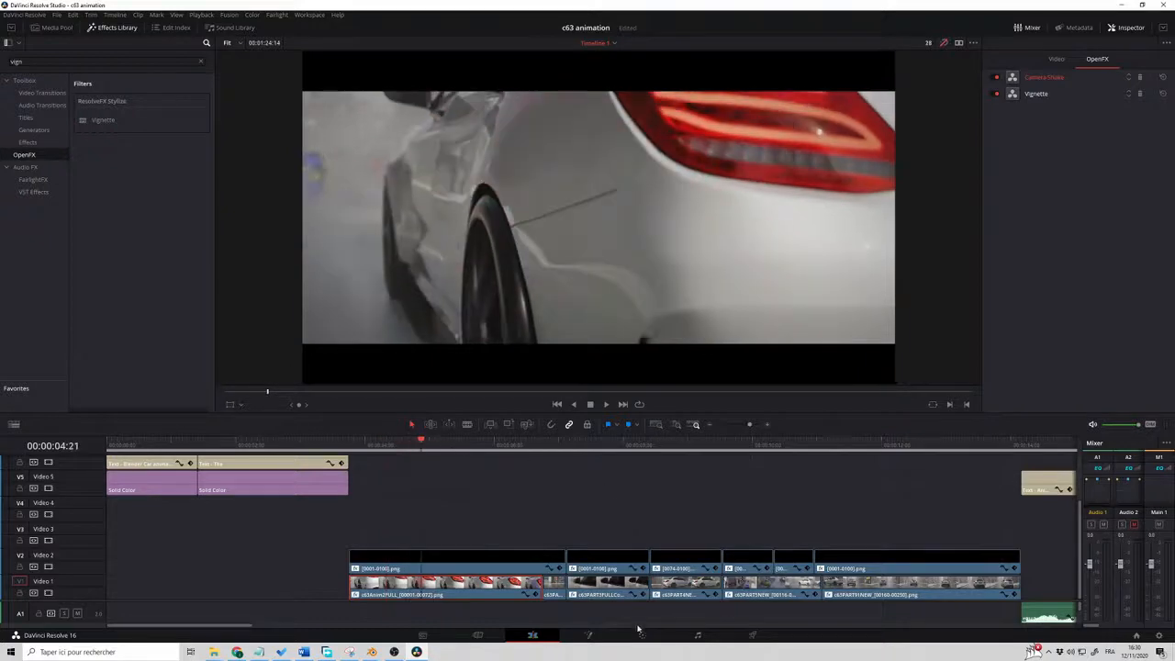
pyautogui.click(641, 636)
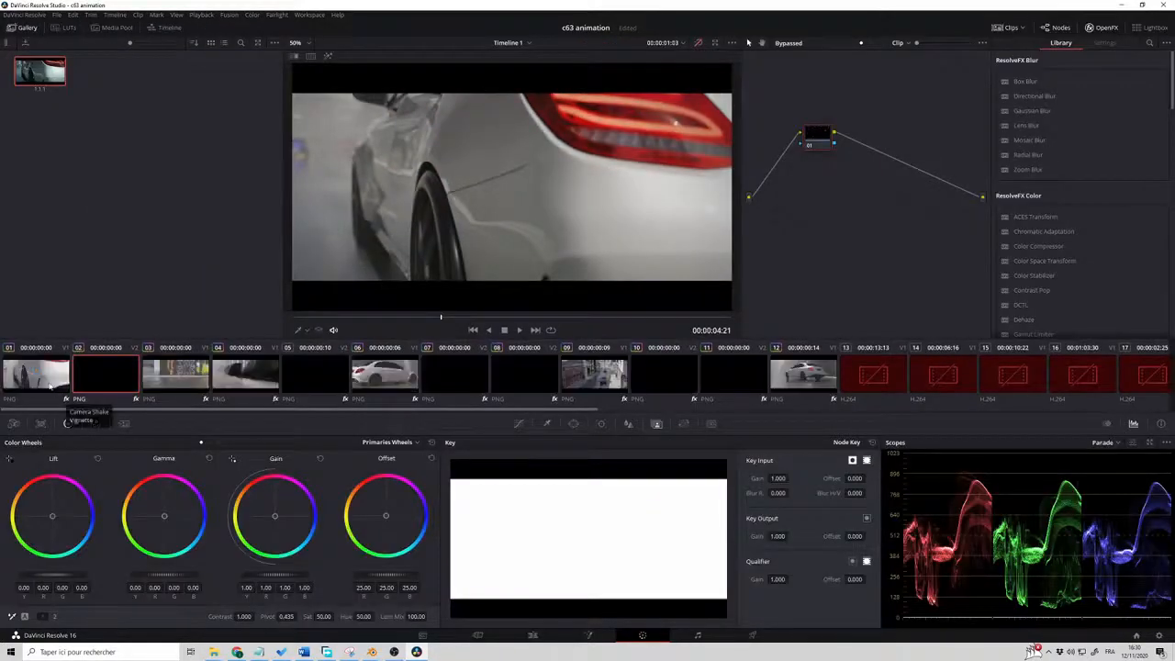
pyautogui.click(37, 375)
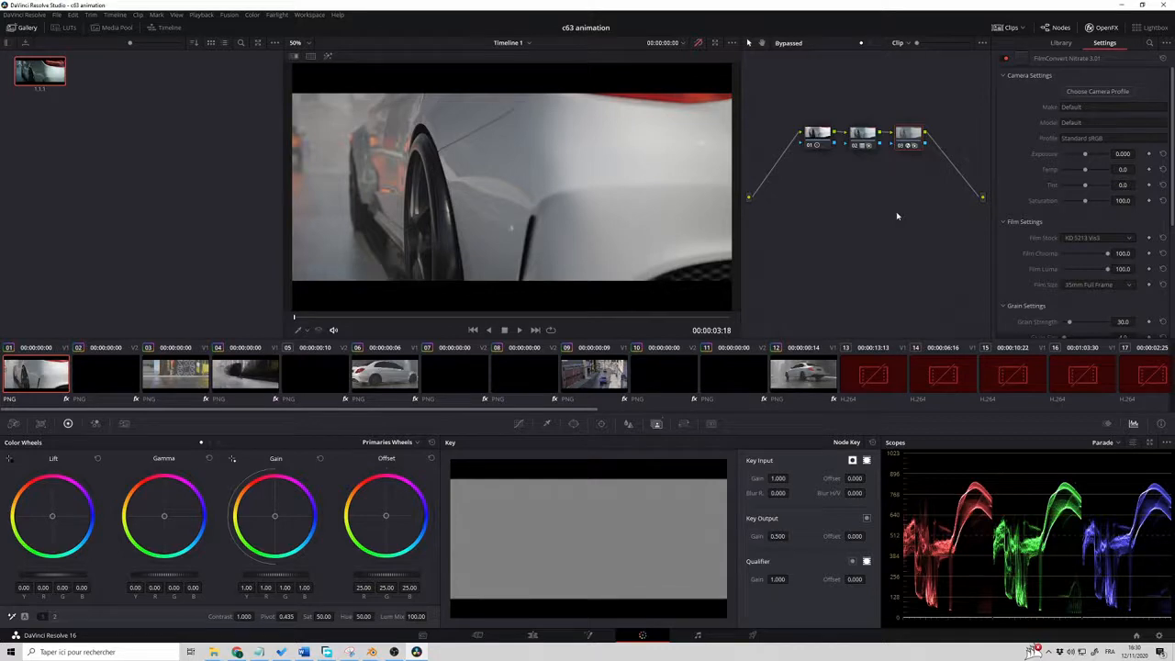
pyautogui.click(532, 635)
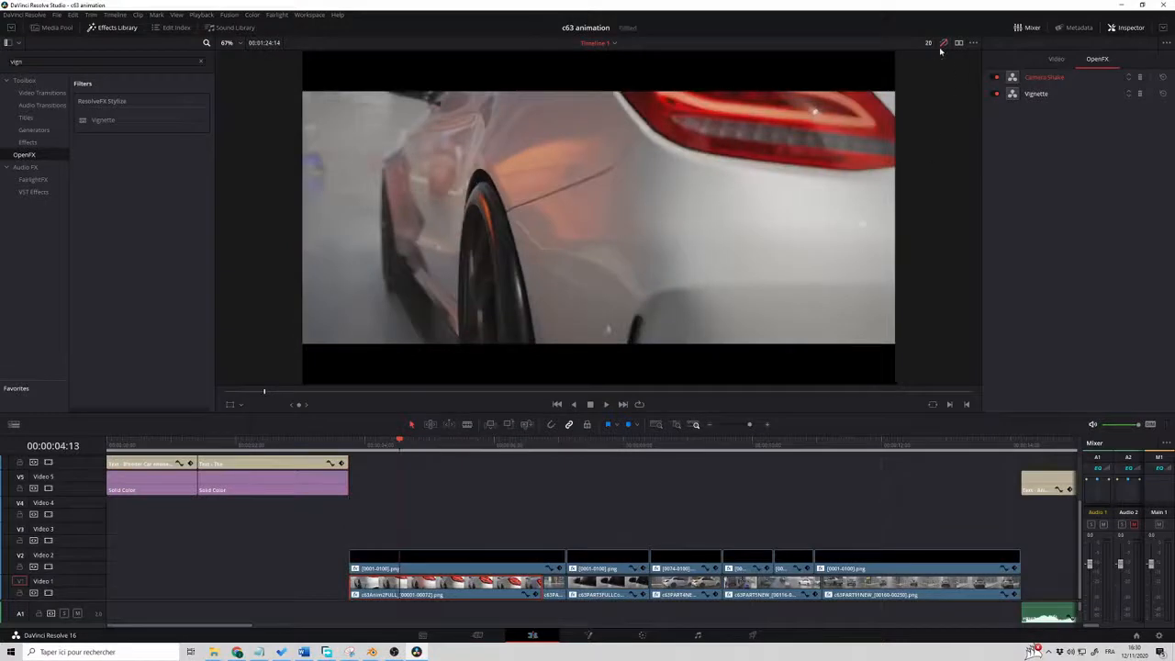
# Turn off the color grade bypass and play the c63Anim2FULL clip from 00:00:03:22
pyautogui.click(360, 444)
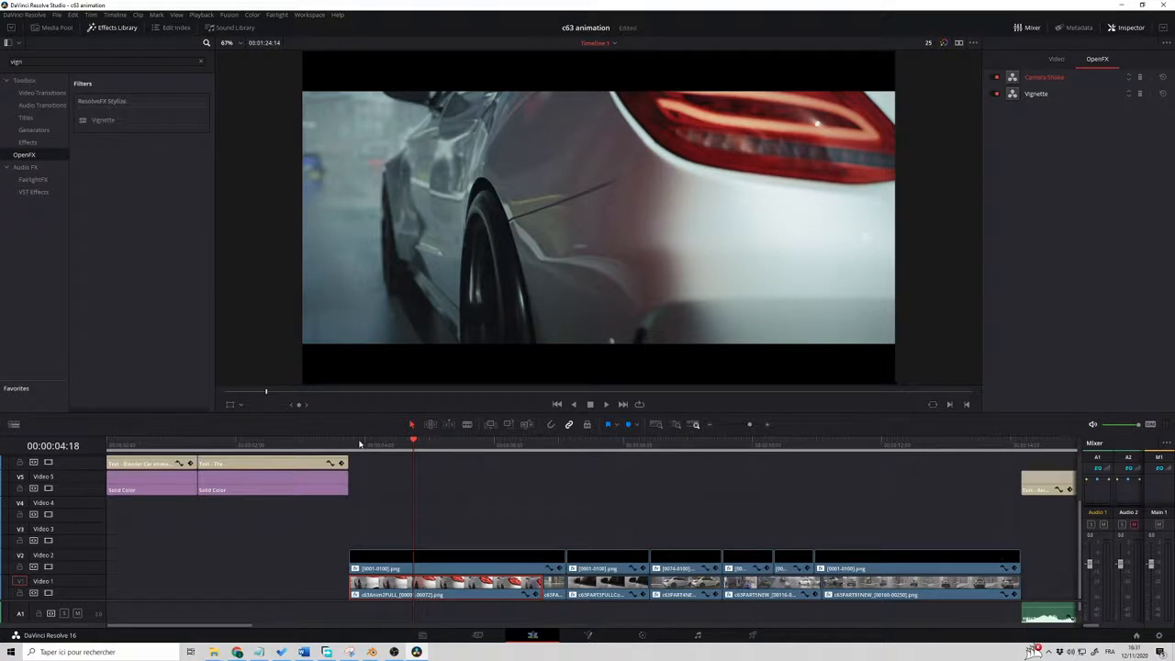
pyautogui.click(360, 445)
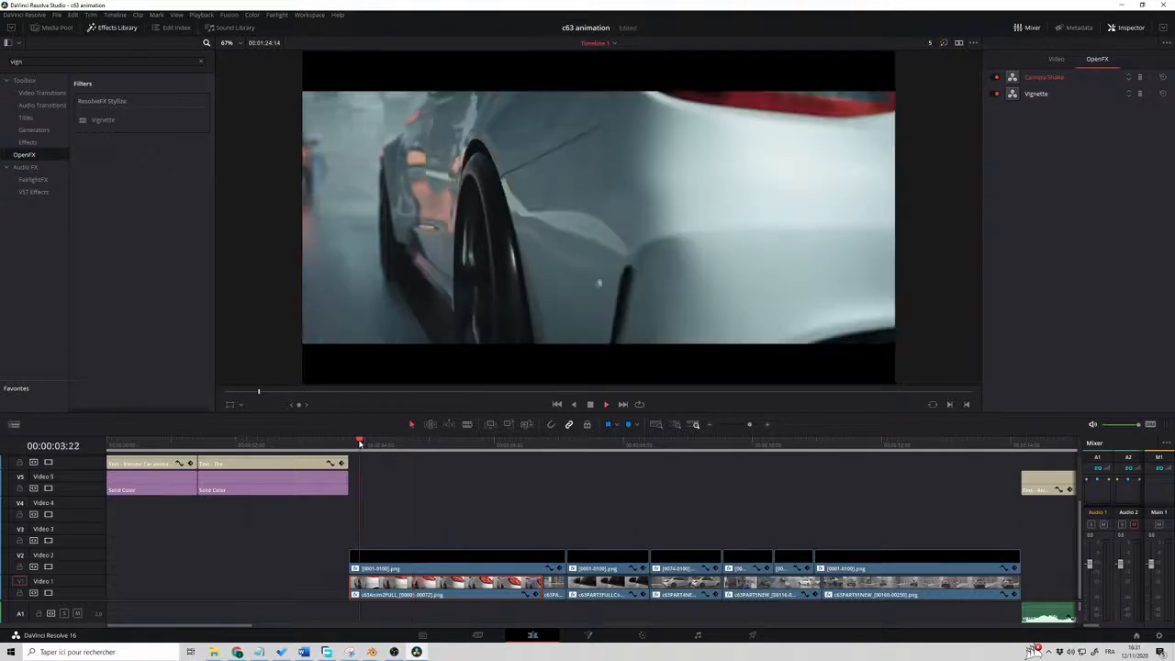
pyautogui.press('space')
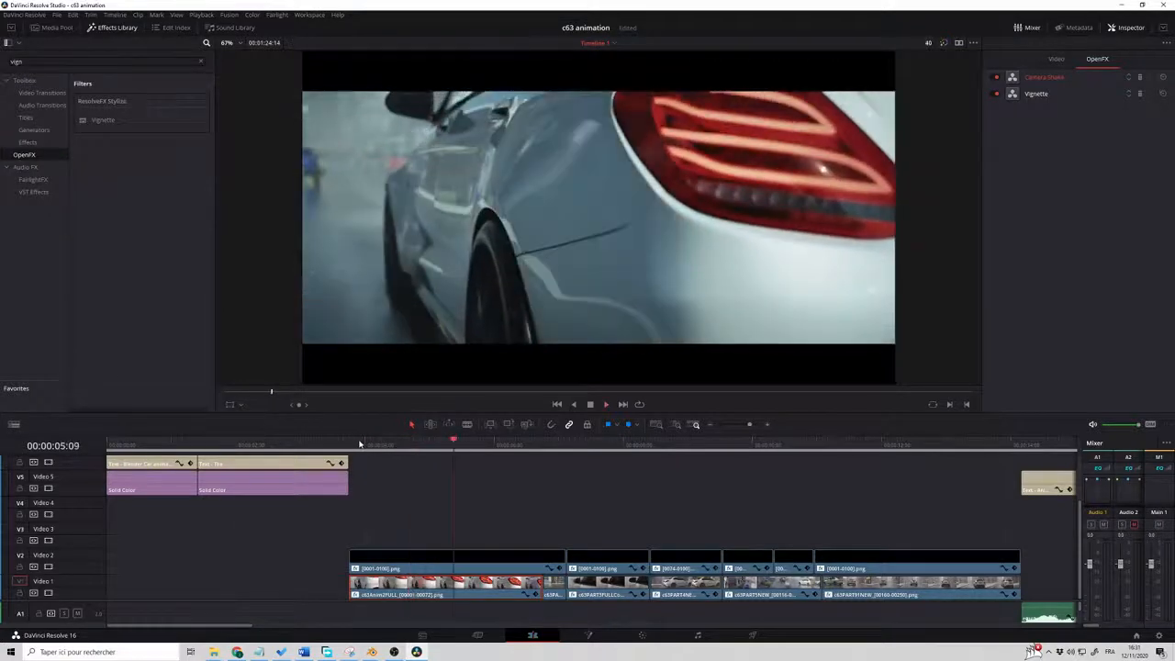
# Apply widescreen output blanking to the timeline for cinematic letterbox bars
pyautogui.click(115, 16)
pyautogui.moveTo(130, 328)
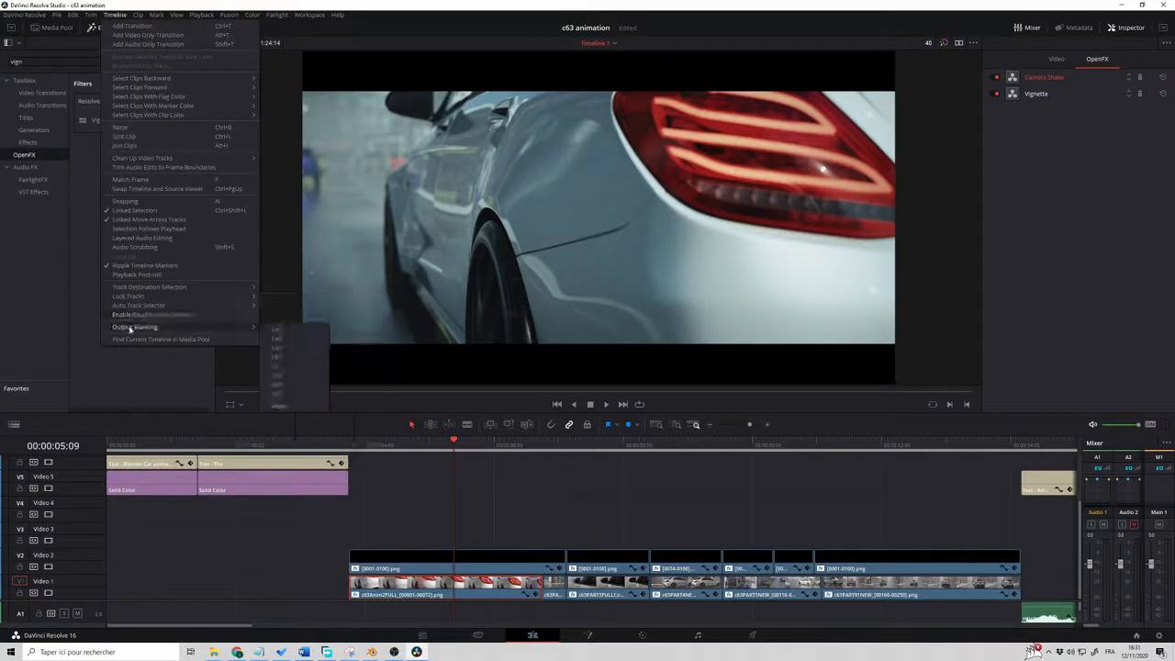
pyautogui.click(280, 375)
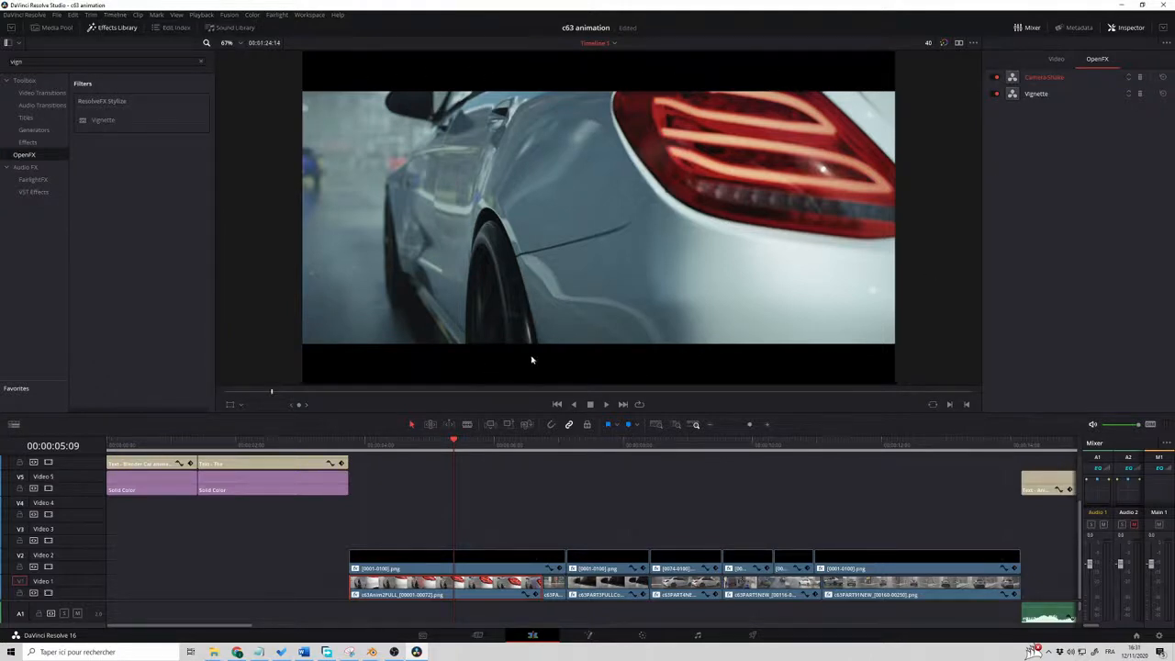
# Look over the sound effect clips on the audio tracks below the video, leaving the playhead at 00:00:04:01
pyautogui.click(360, 446)
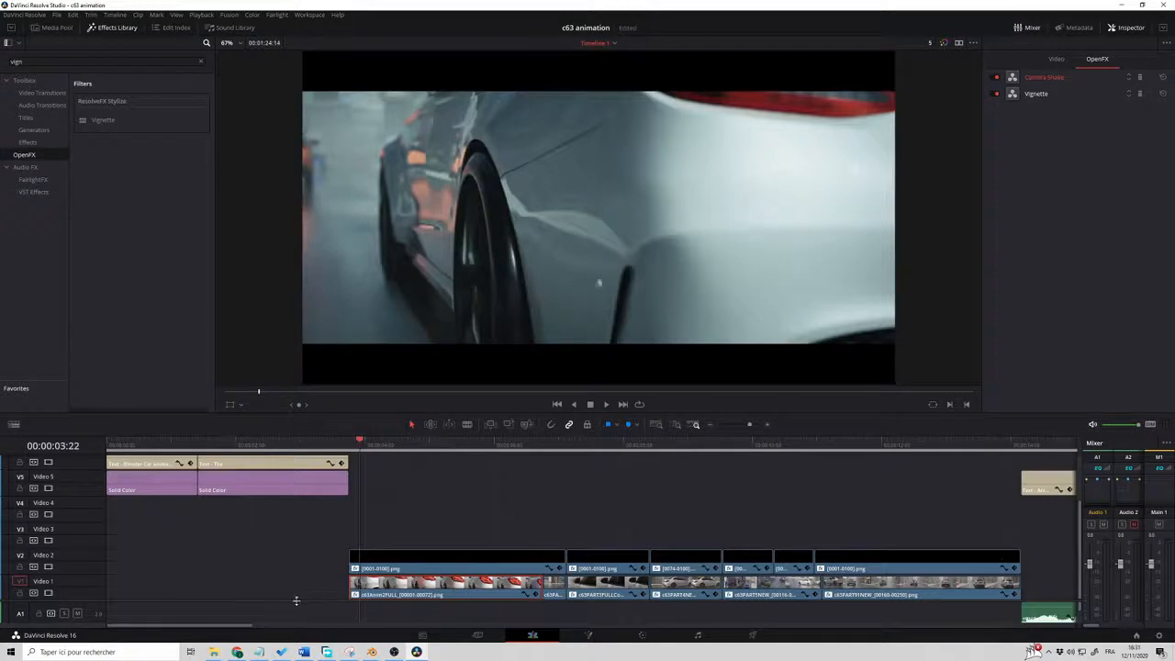
pyautogui.scroll(-3, 293, 588)
pyautogui.scroll(-1, 317, 498)
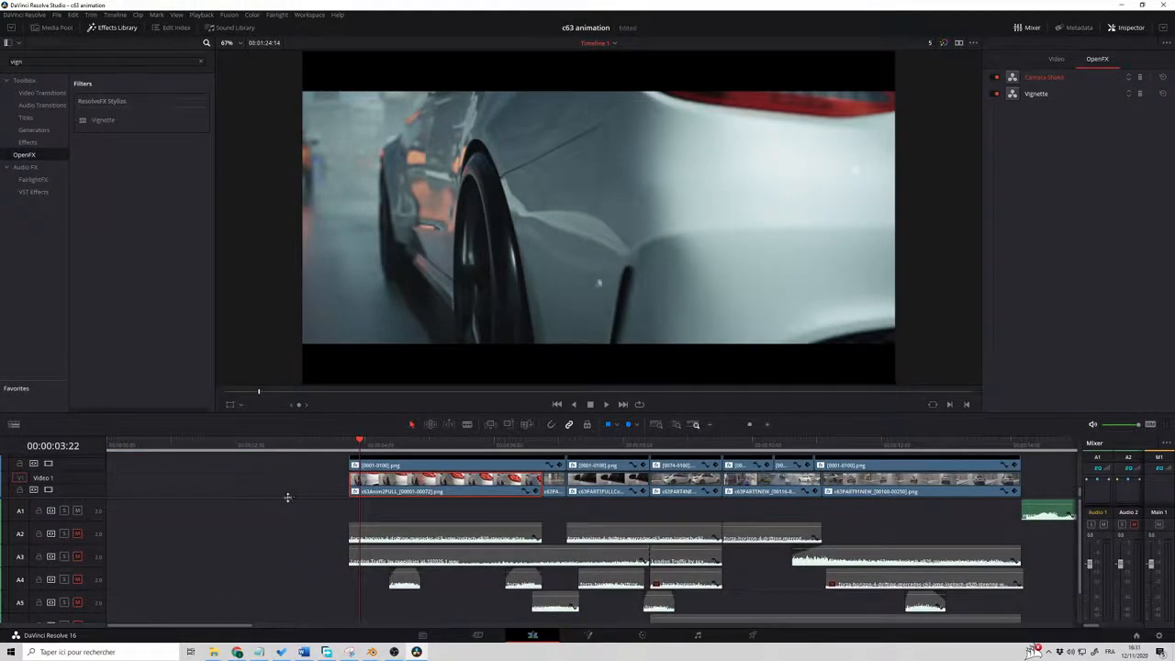
pyautogui.scroll(2, 290, 495)
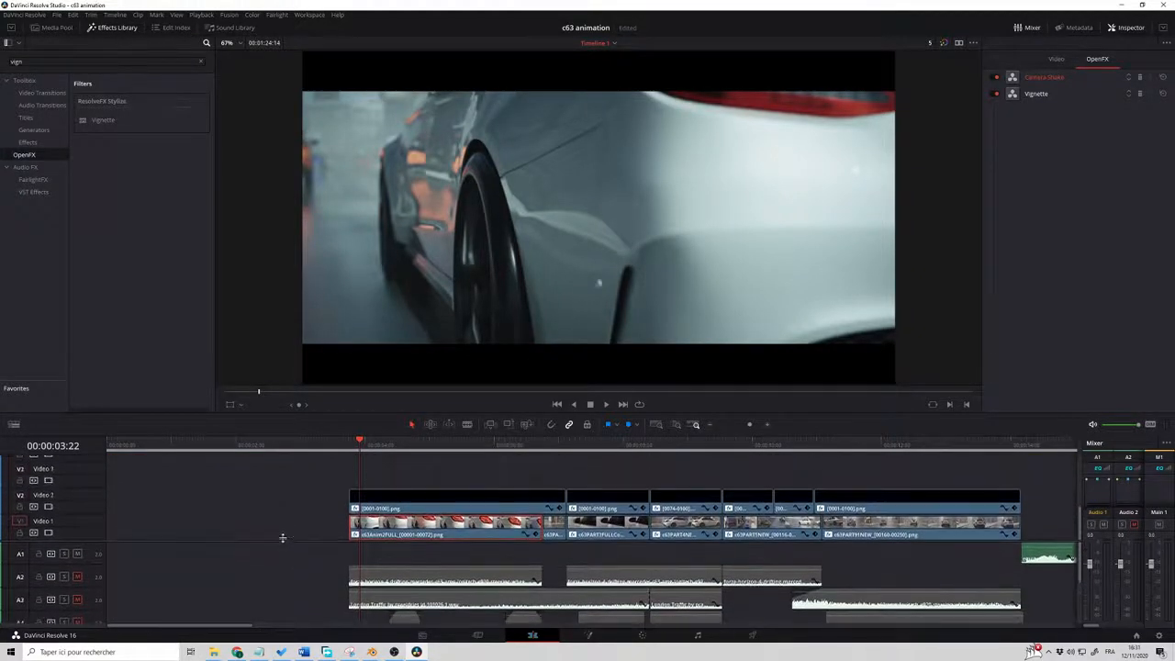
pyautogui.click(367, 445)
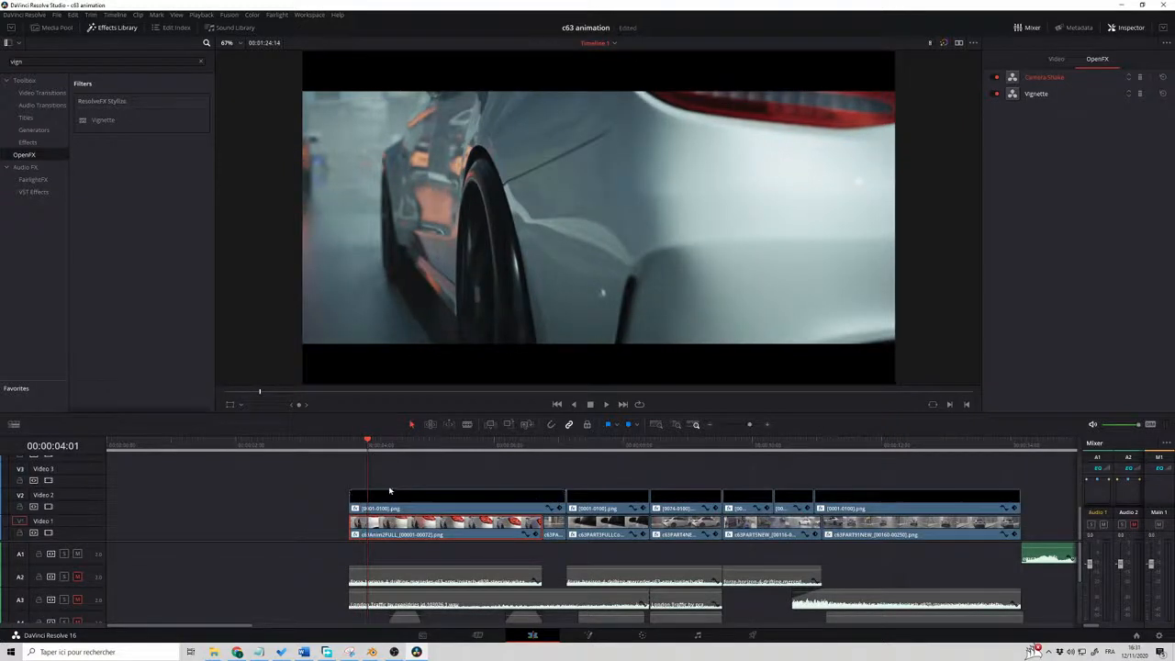
pyautogui.scroll(3, 388, 489)
pyautogui.scroll(-3, 388, 489)
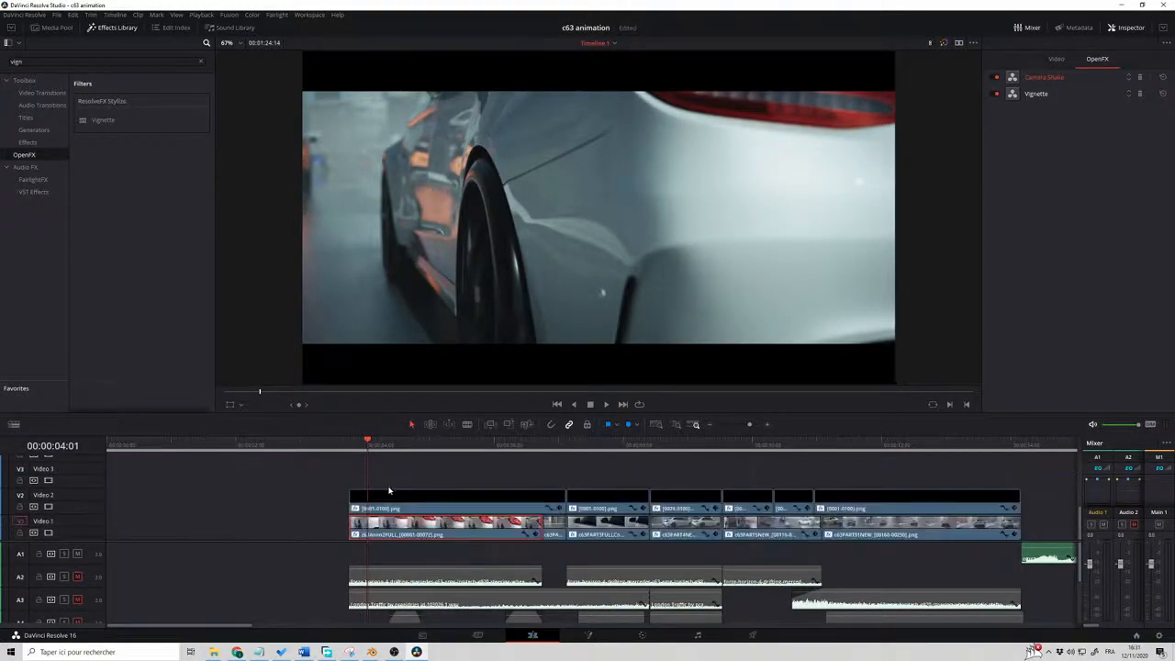